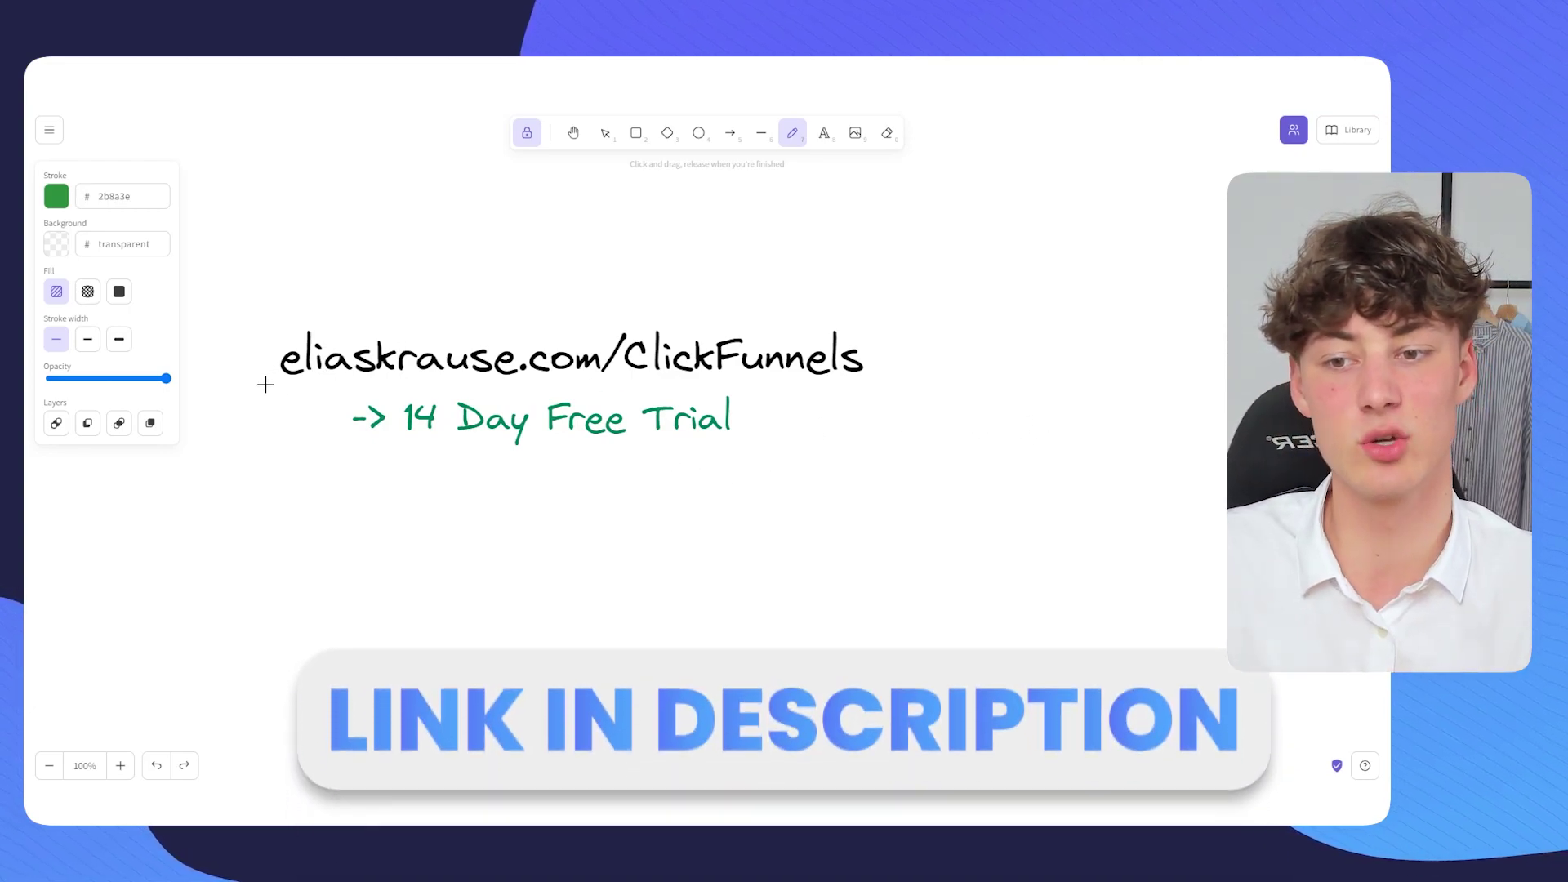
- Underline the ClickFunnels free-trial link on the whiteboard with a freehand green line
drag(267, 384, 837, 383)
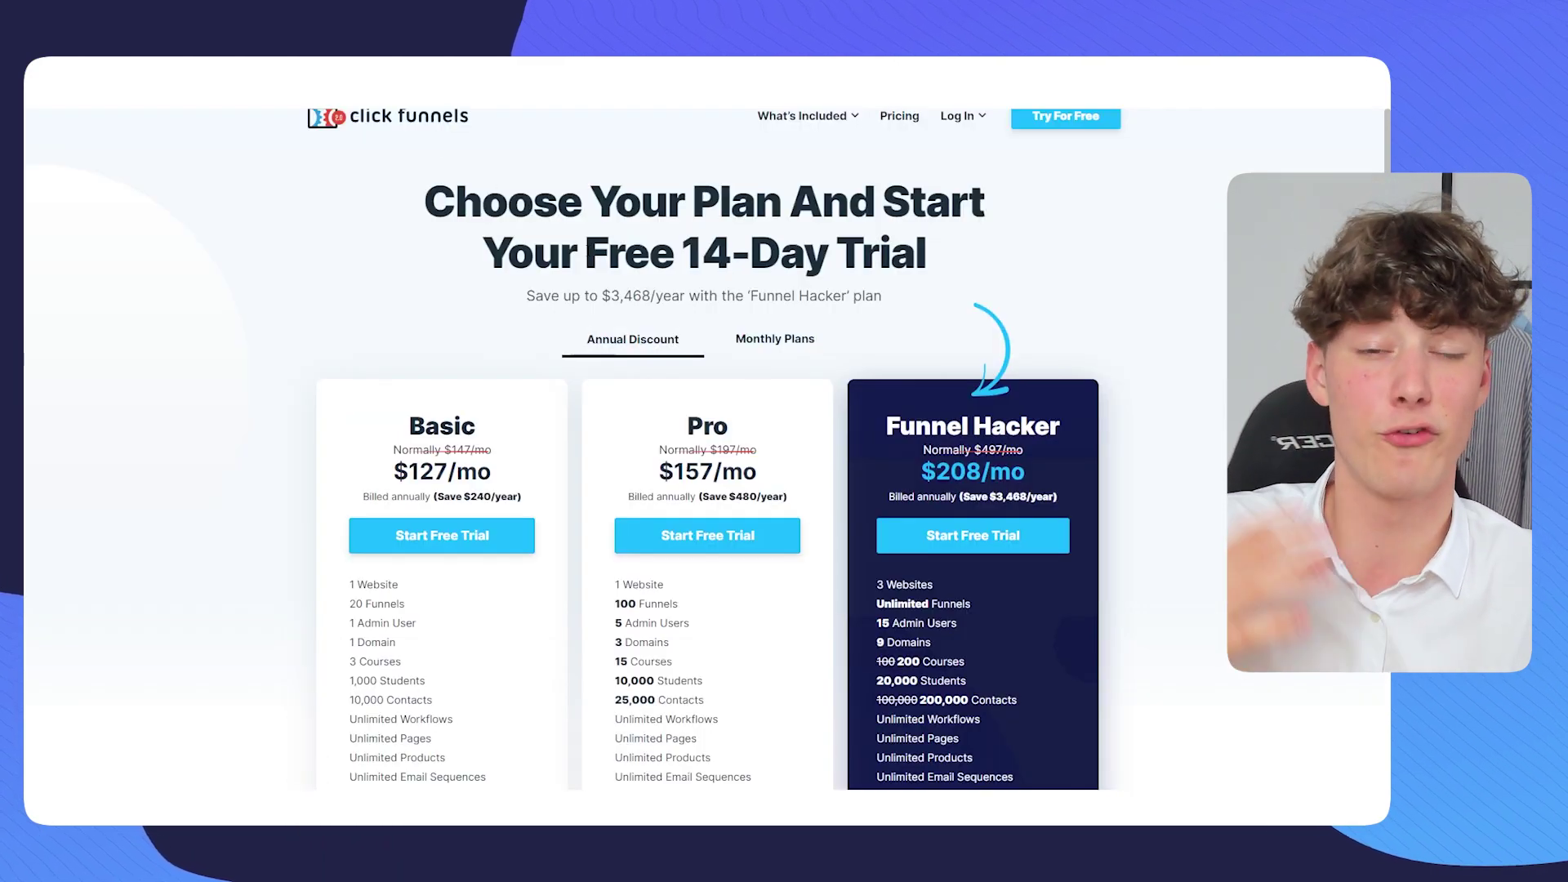
- Switch to the ClickFunnels pricing page and start the free trial of the annual Pro plan
drag(584, 253, 935, 261)
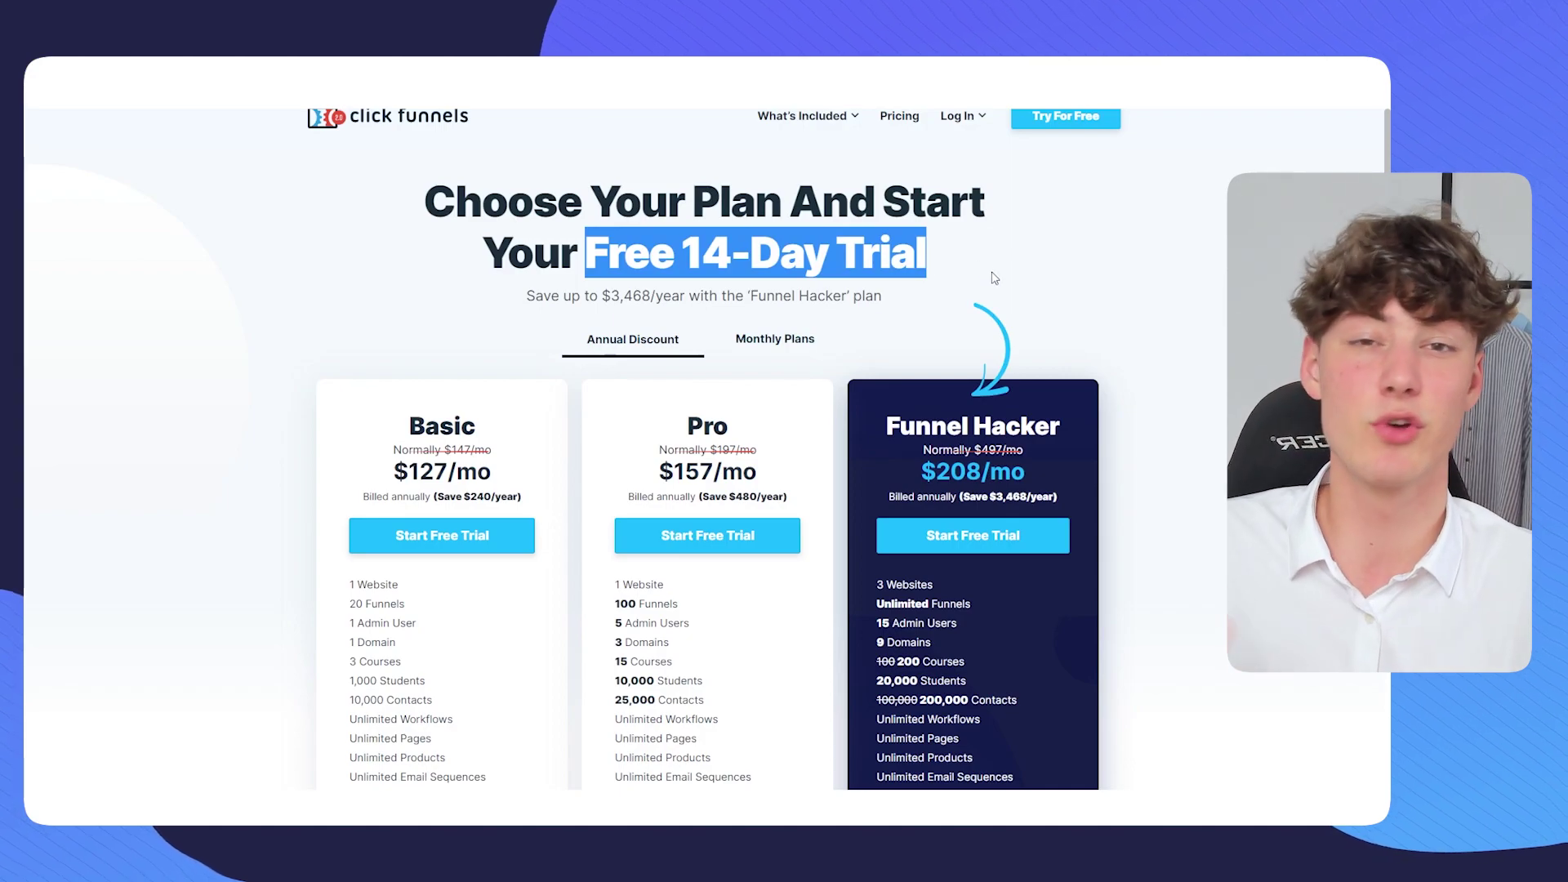
click(954, 240)
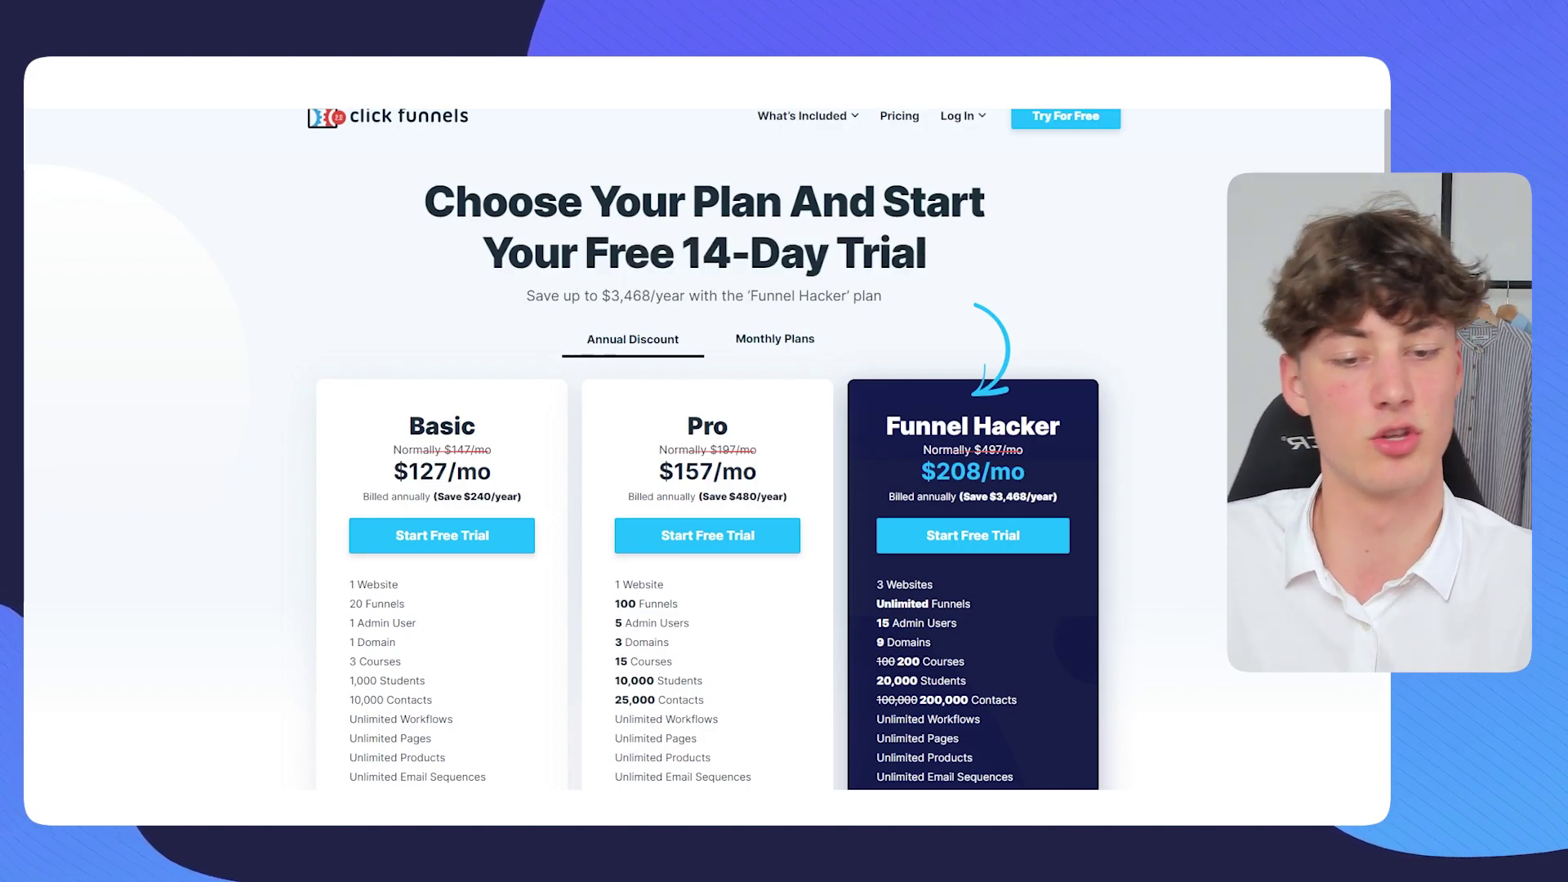
scroll(874, 312, down, 3)
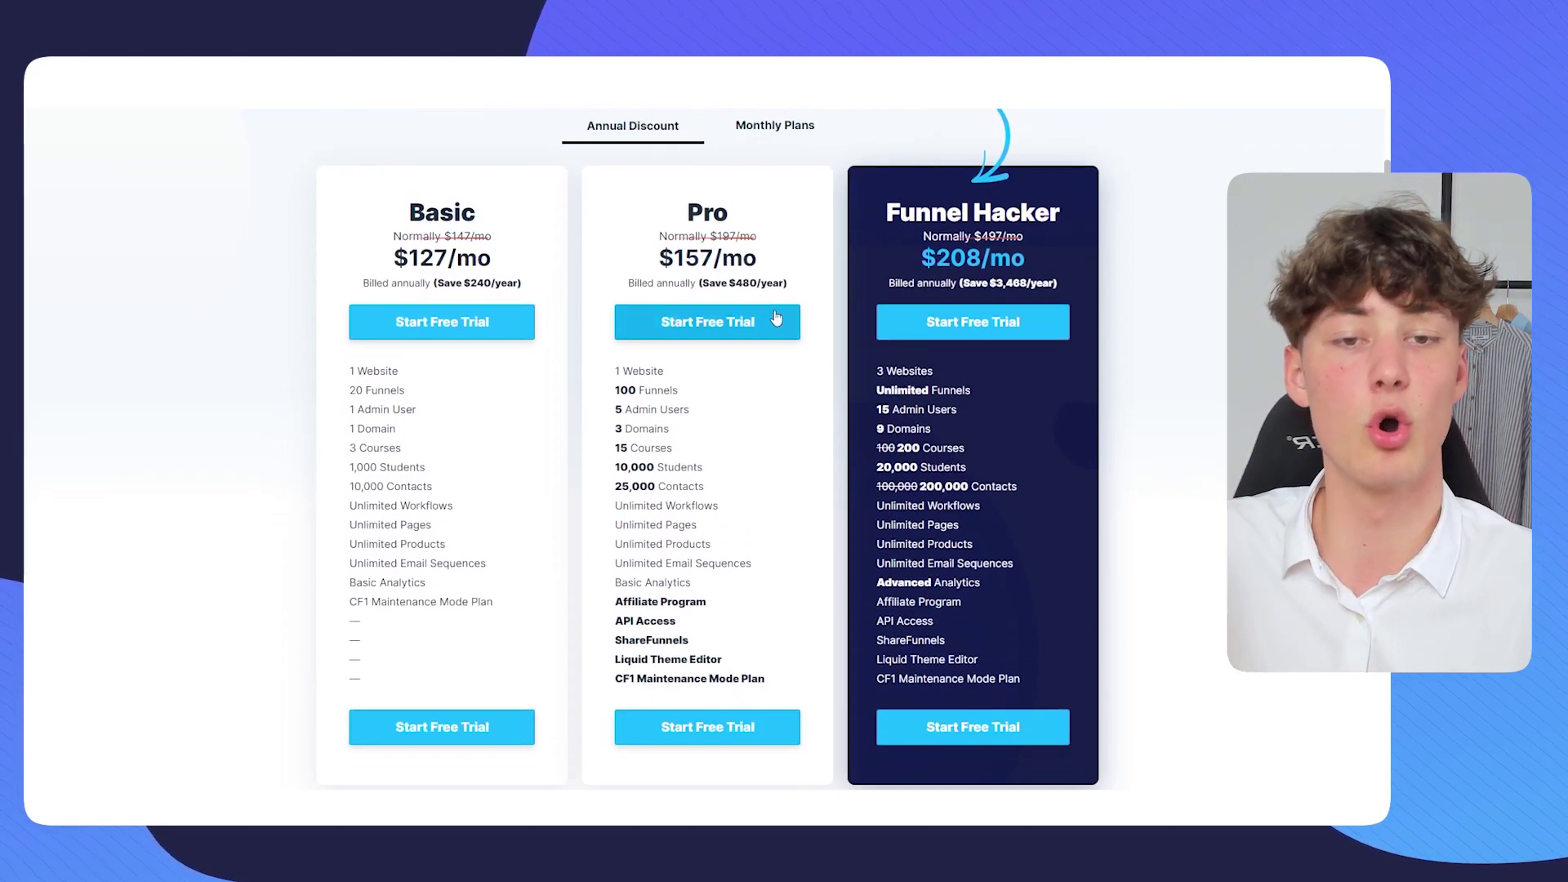
click(713, 323)
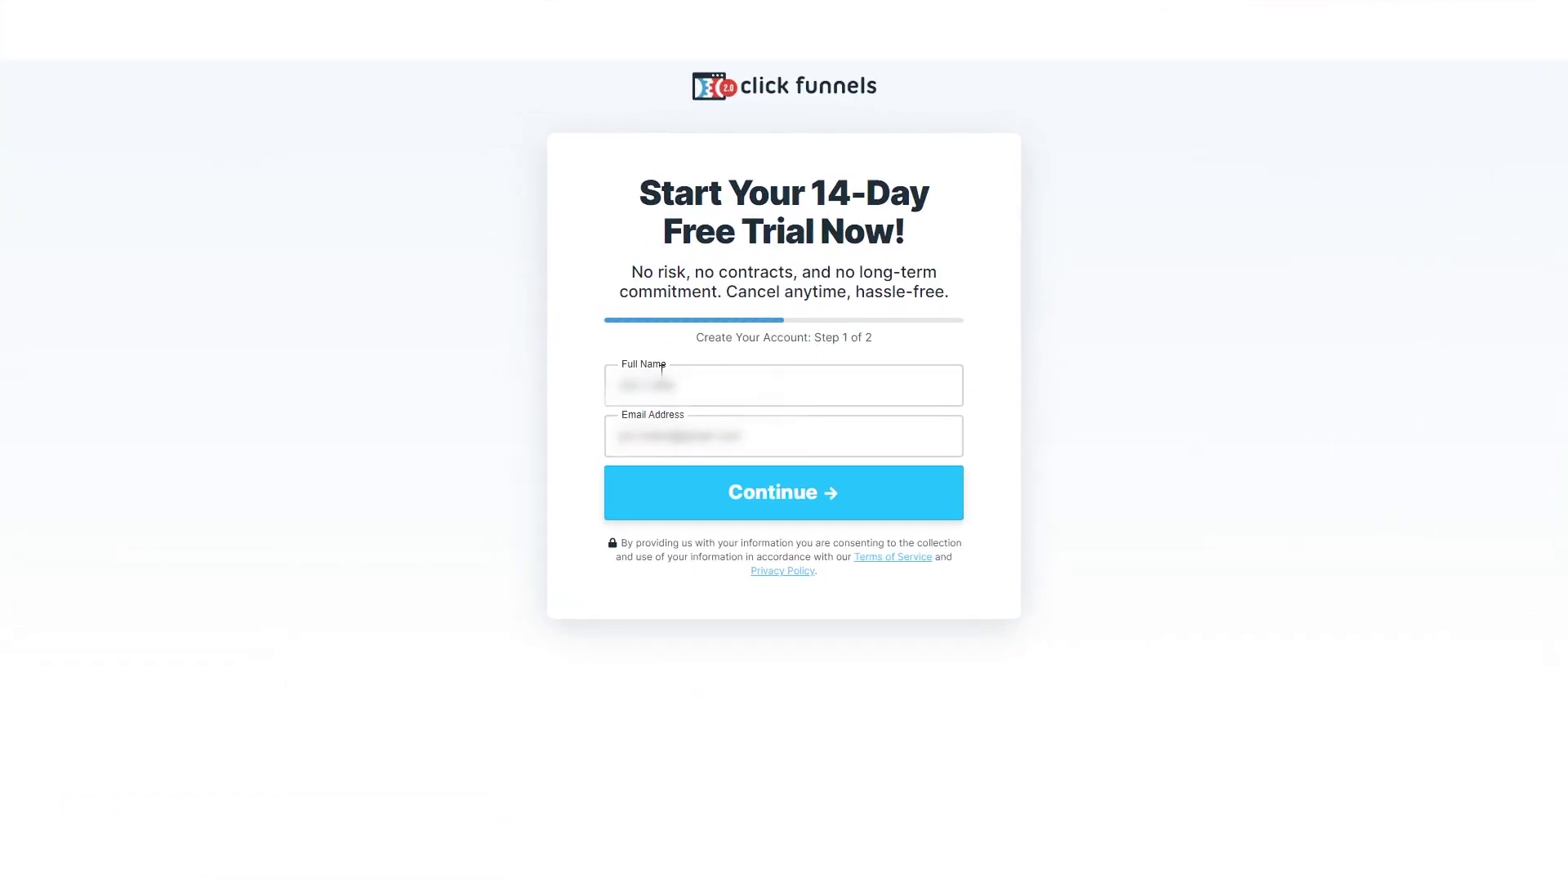
- Submit the account form with full name and e-mail address, and start the 14-day Pro Annual free trial
click(829, 508)
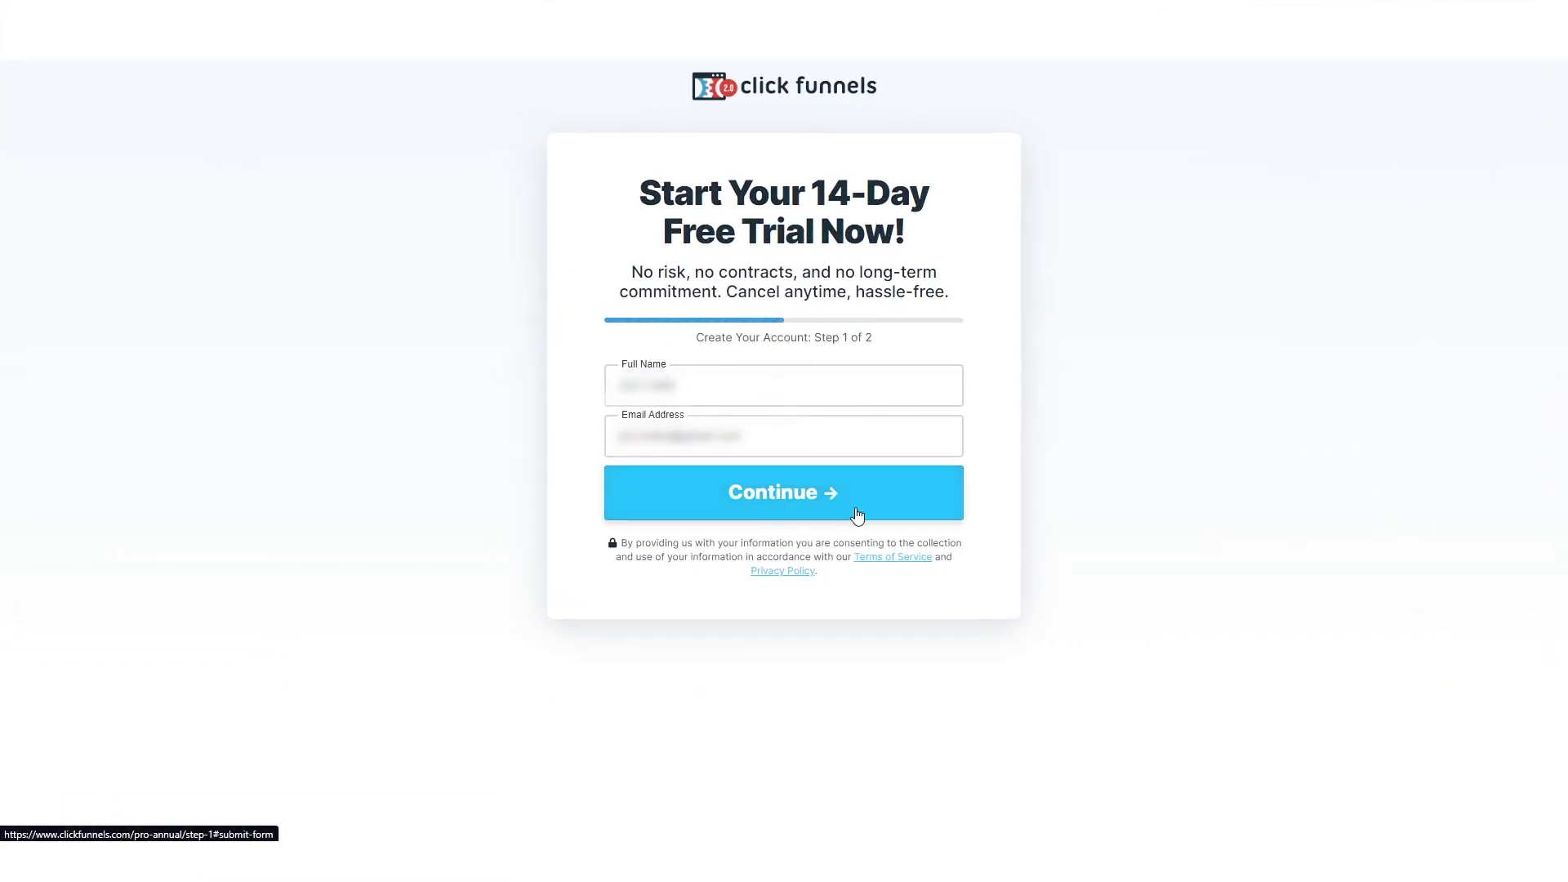
click(746, 506)
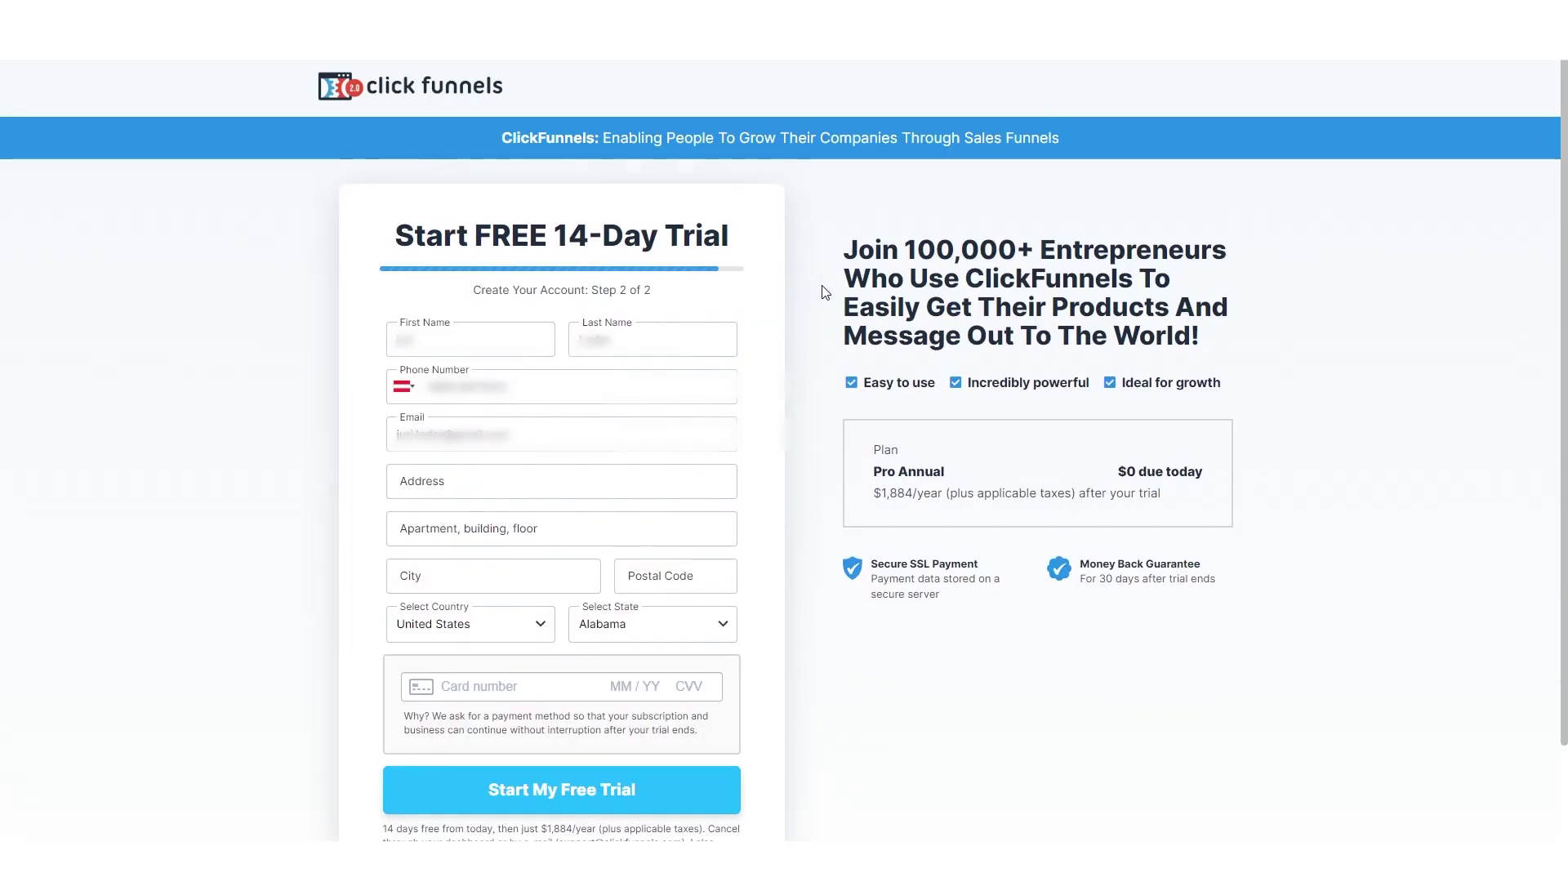
scroll(833, 214, down, 2)
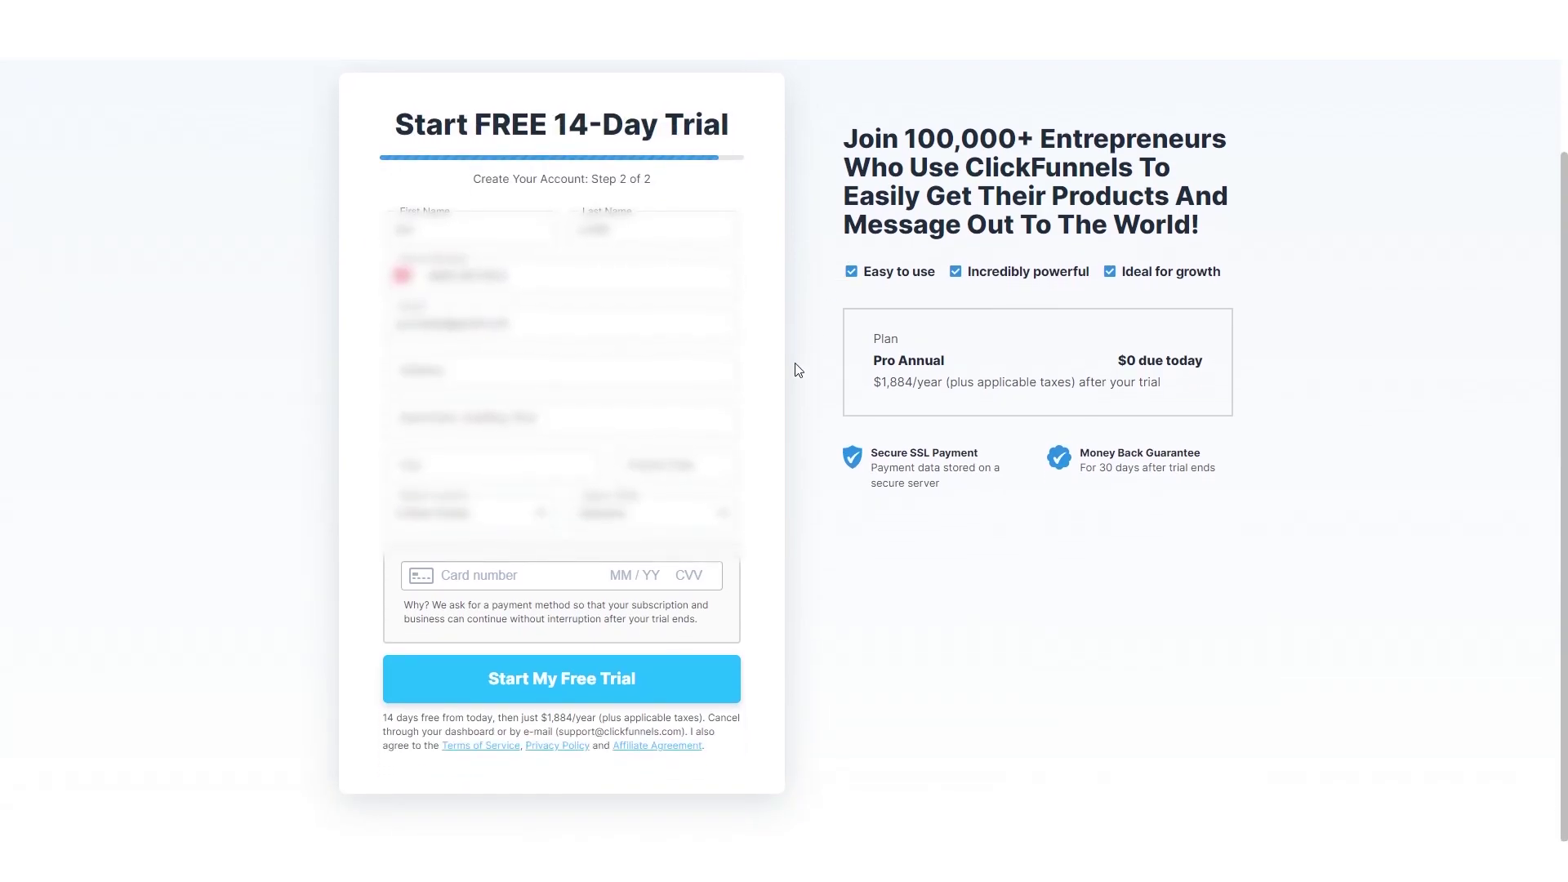
click(502, 693)
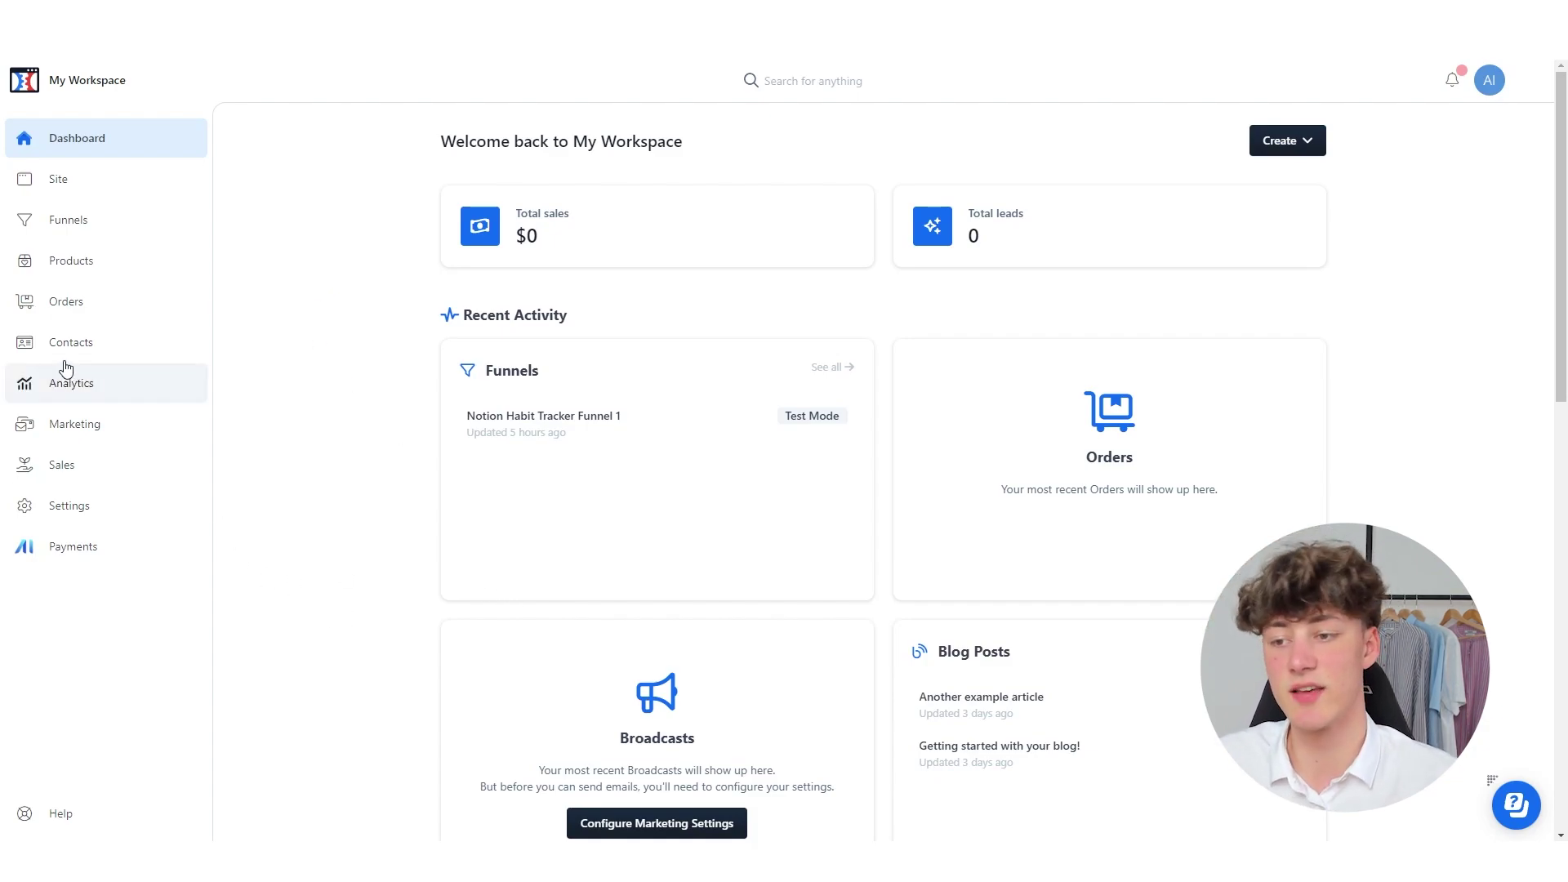
- Open the workspace's contacts and start adding a contact
click(95, 345)
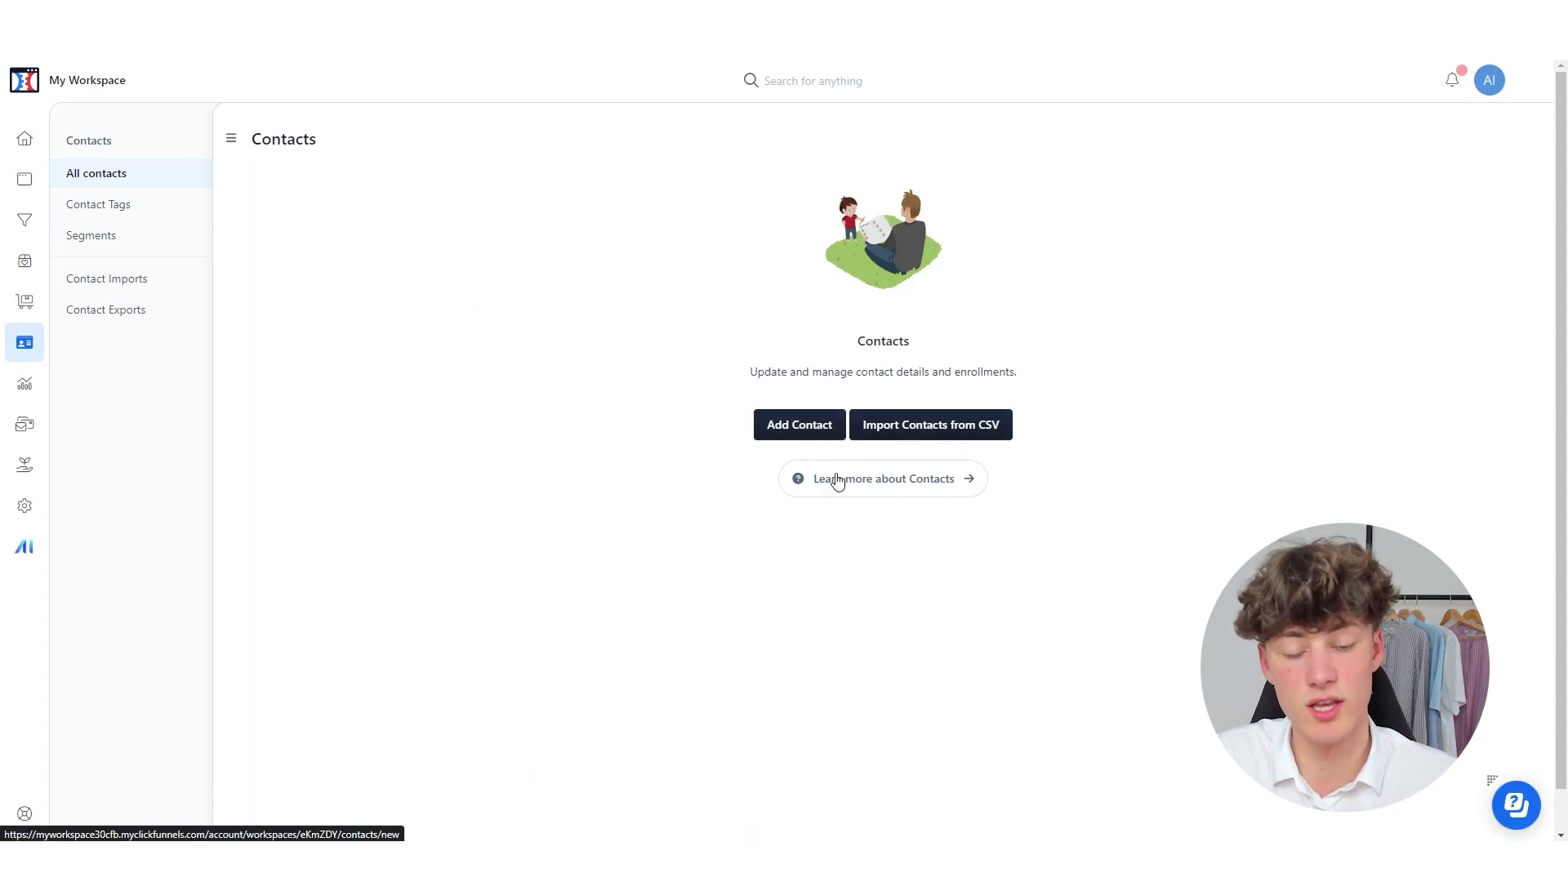
click(953, 442)
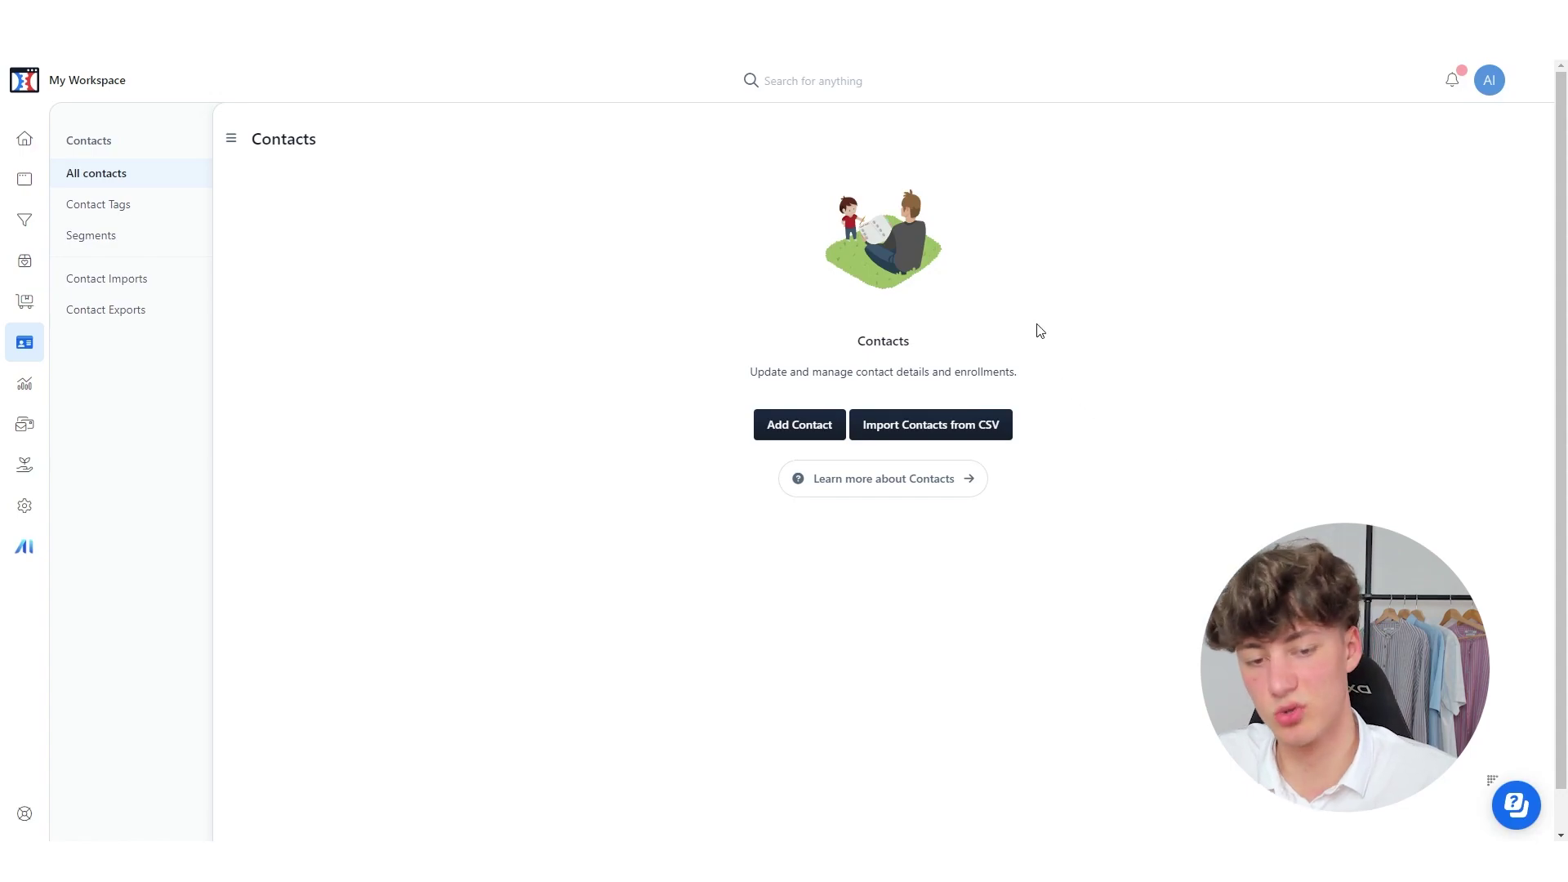
click(823, 423)
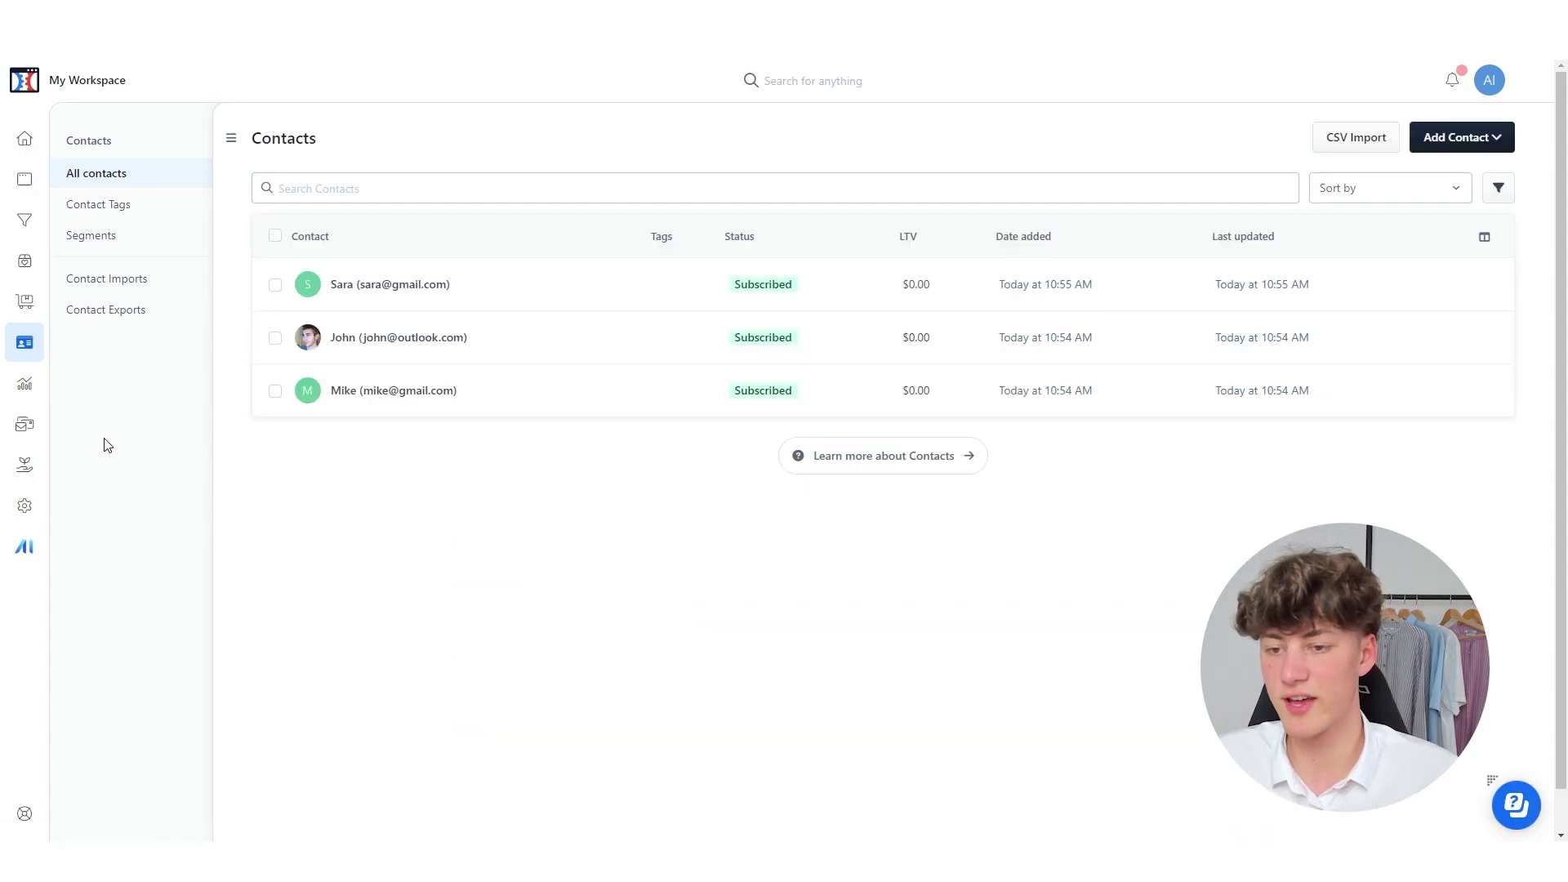
- Open the marketing settings and fill in the marketing contact address with the name and postal address
click(24, 424)
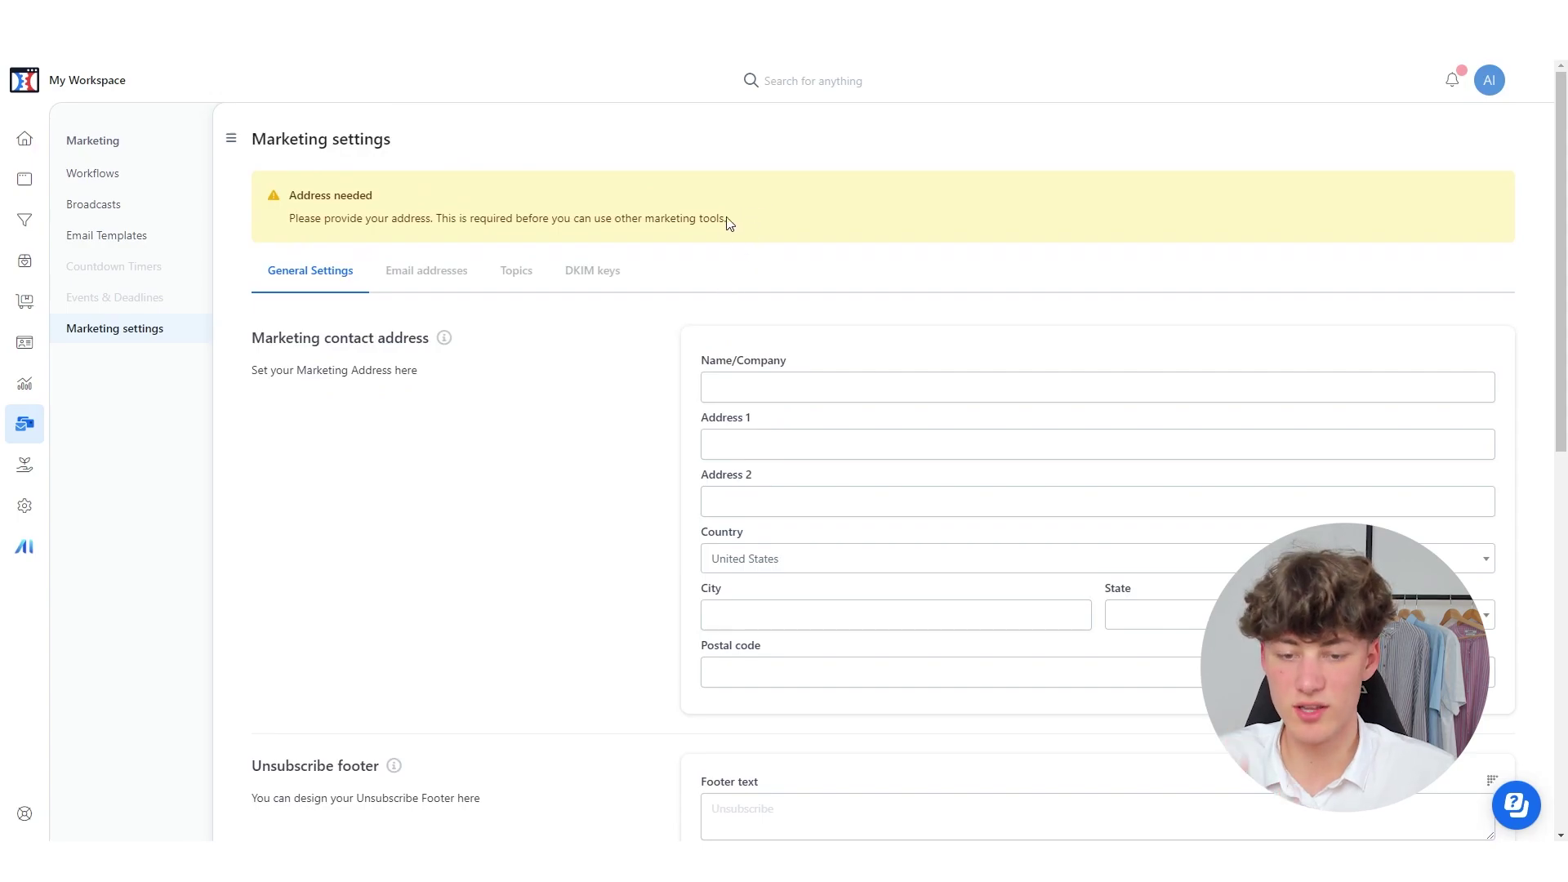
scroll(752, 319, down, 10)
scroll(583, 234, up, 10)
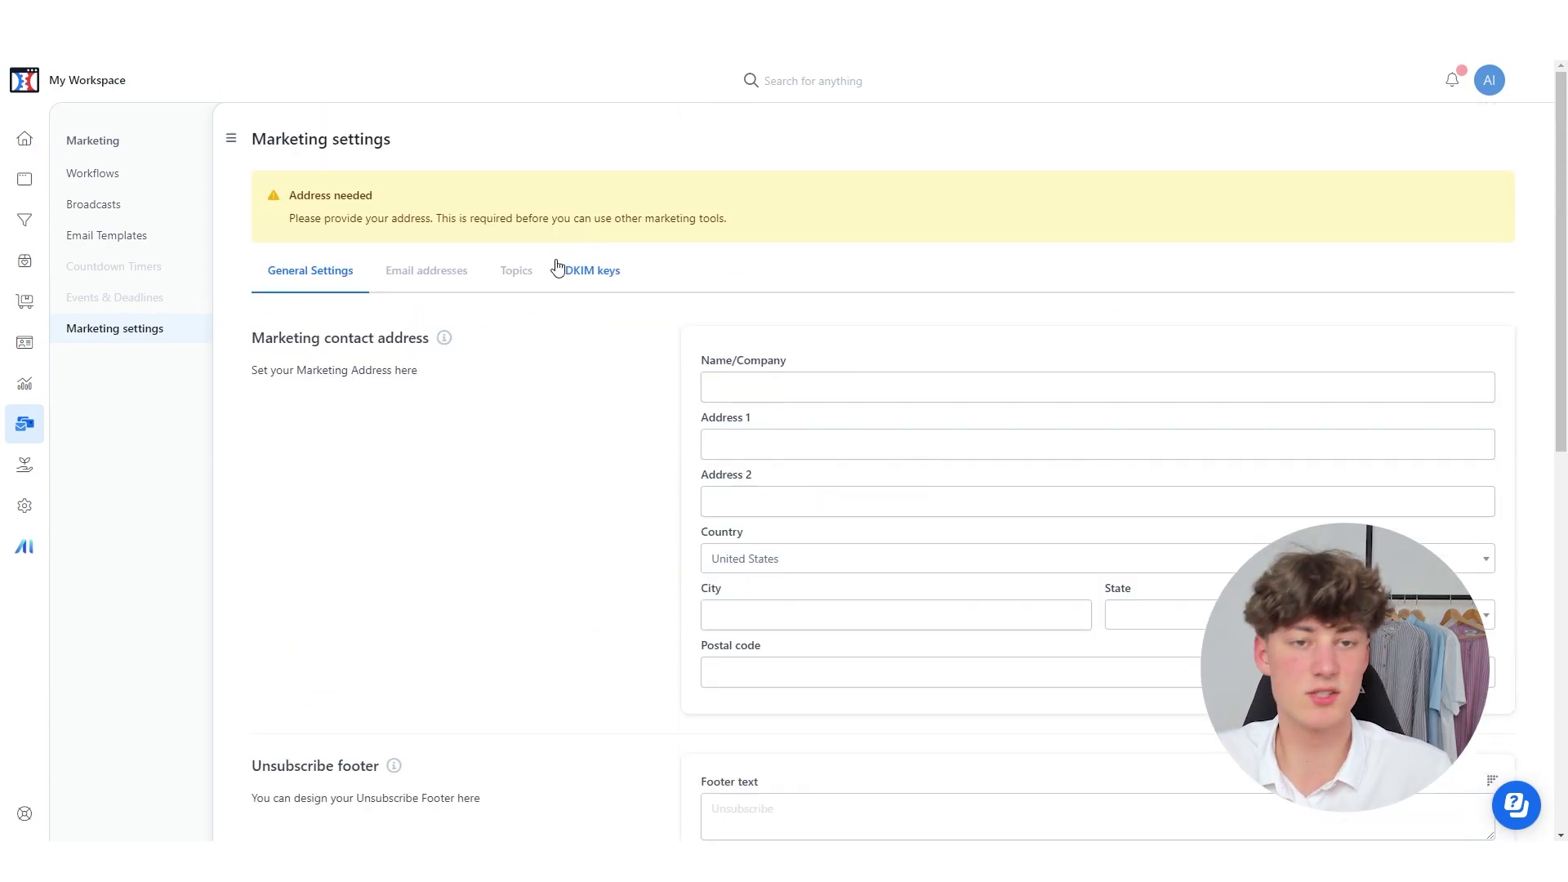
click(760, 377)
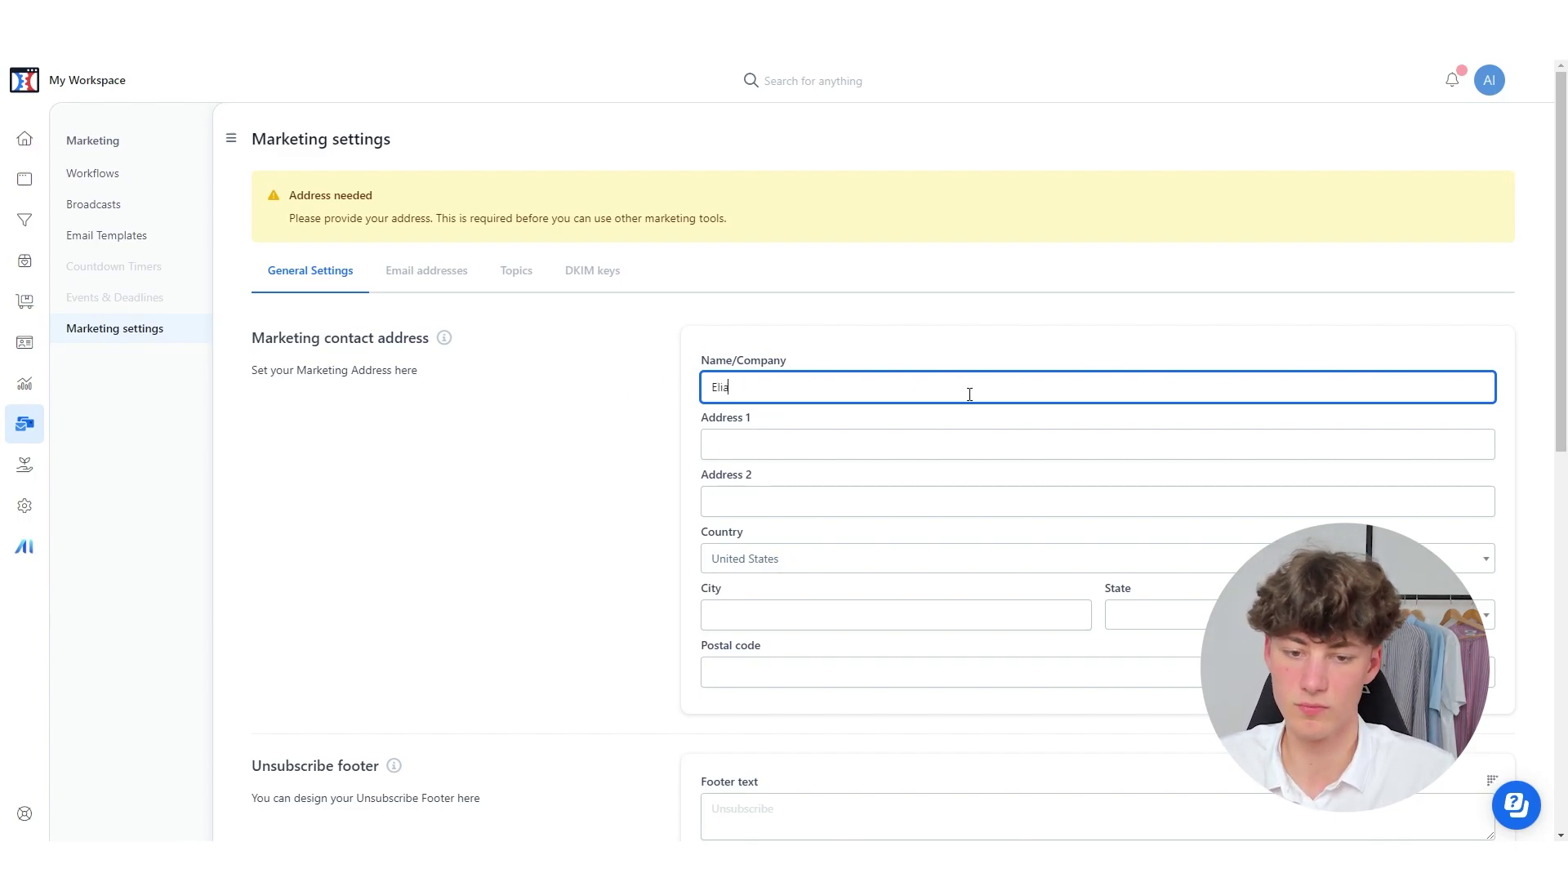
- Set the unsubscribe footer text to "Unsubscribe"
scroll(652, 236, down, 6)
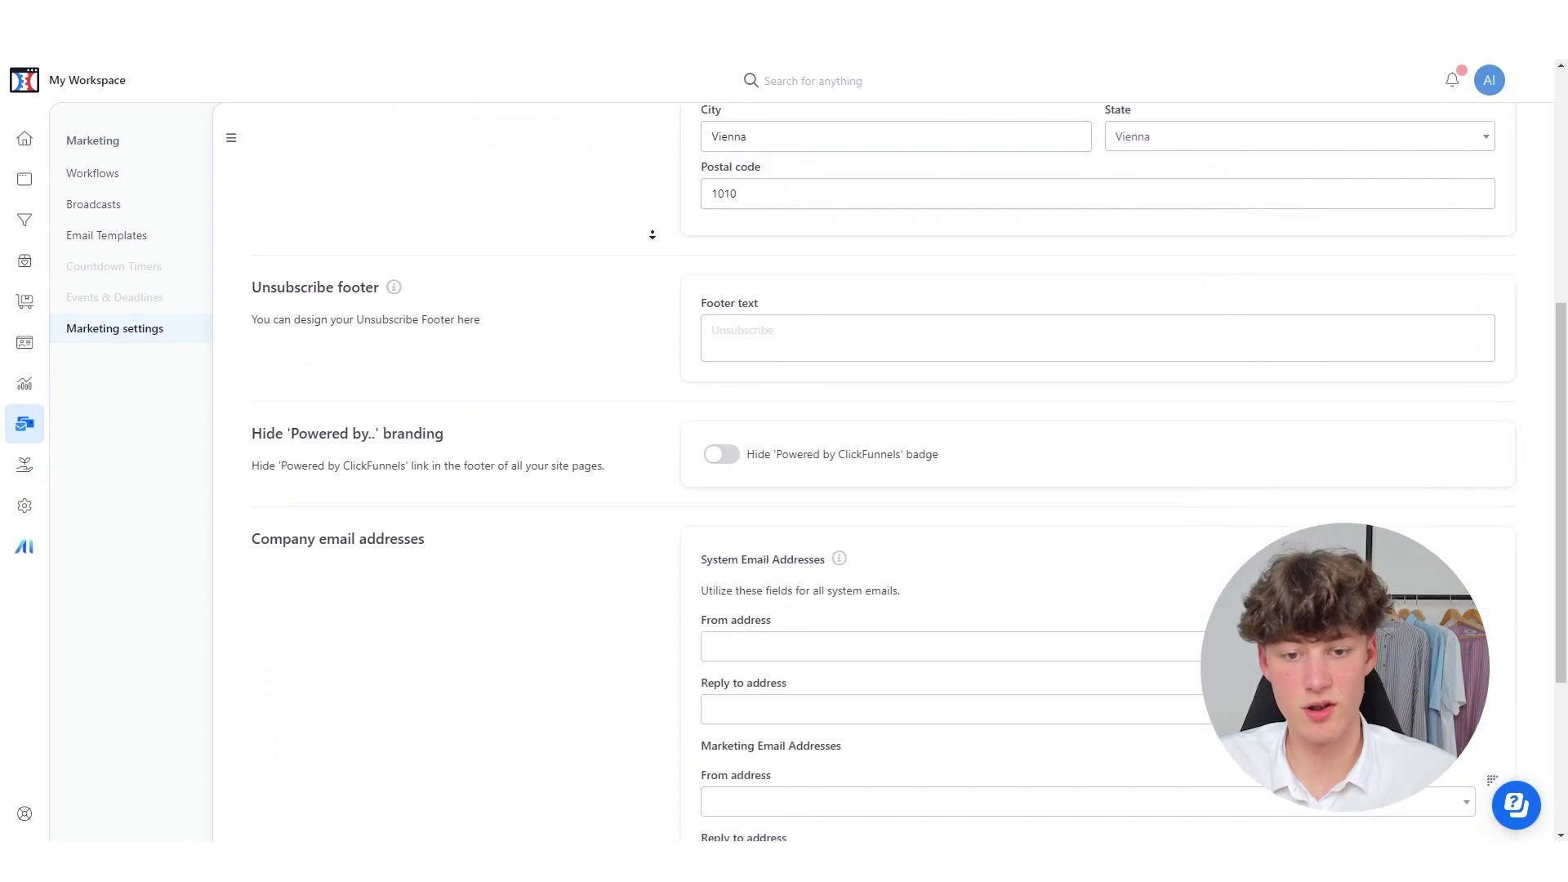
scroll(649, 231, down, 2)
scroll(577, 217, up, 1)
scroll(539, 196, down, 1)
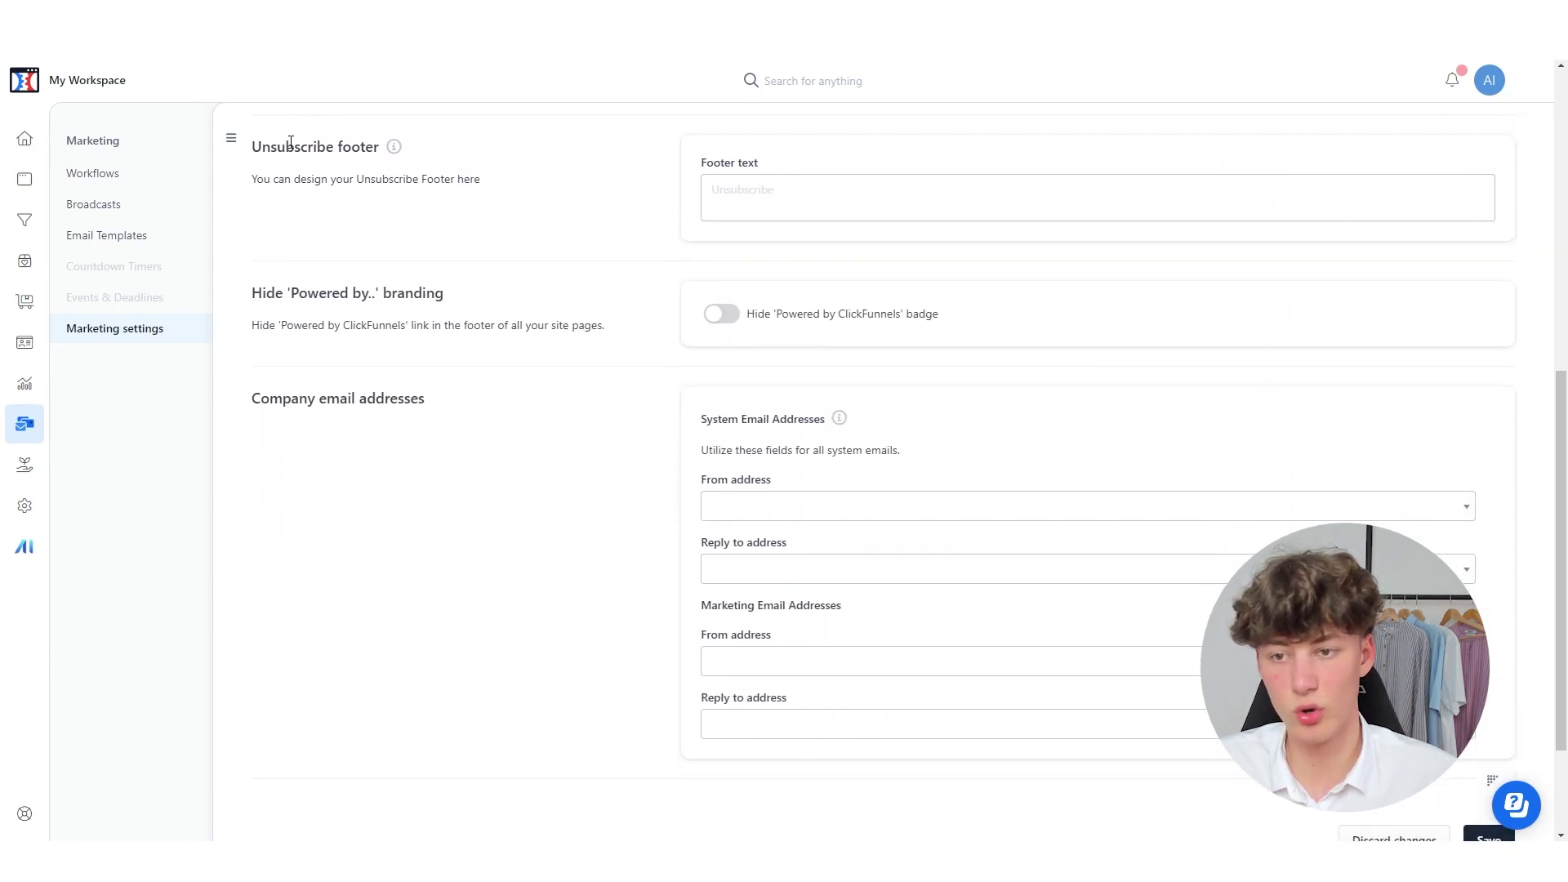
click(771, 189)
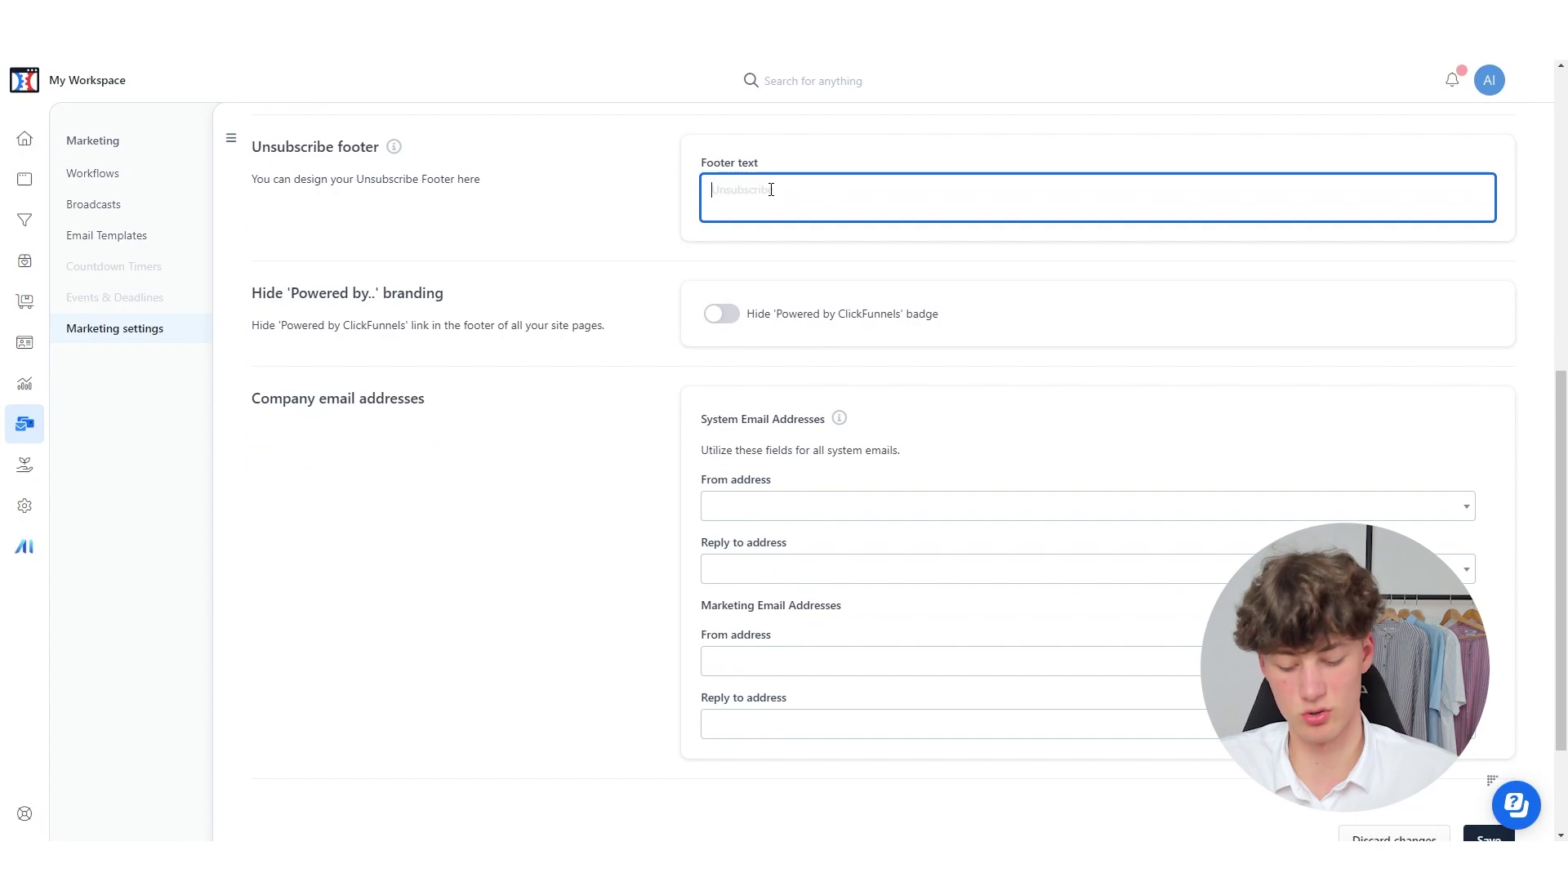
text(Unsubscribe)
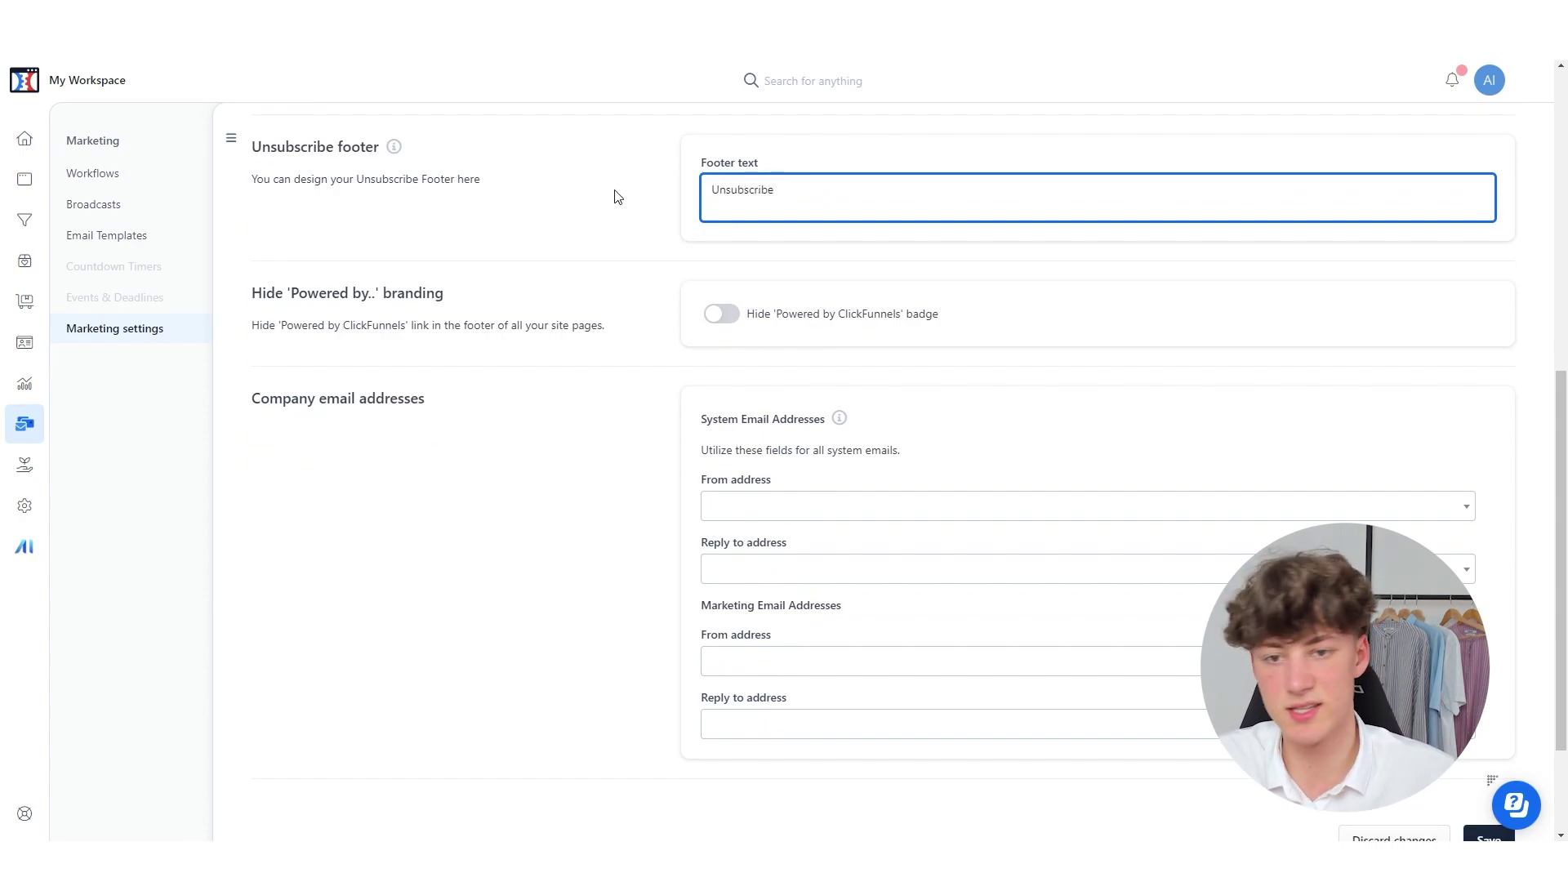
click(618, 197)
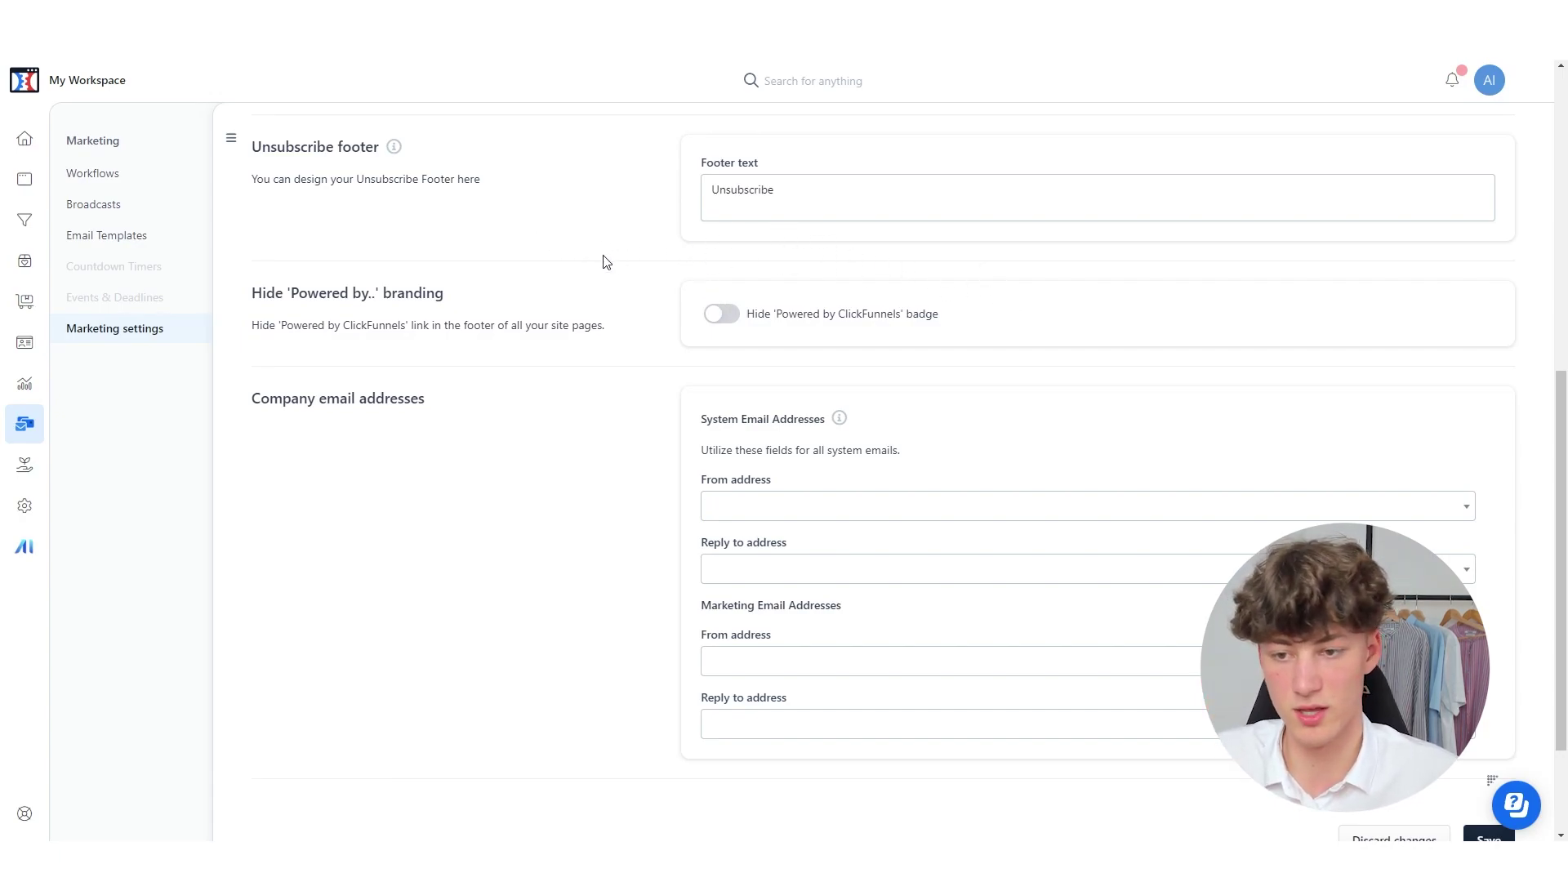
- Enable hiding of the 'Powered by ClickFunnels' badge
click(737, 324)
drag(959, 322, 792, 323)
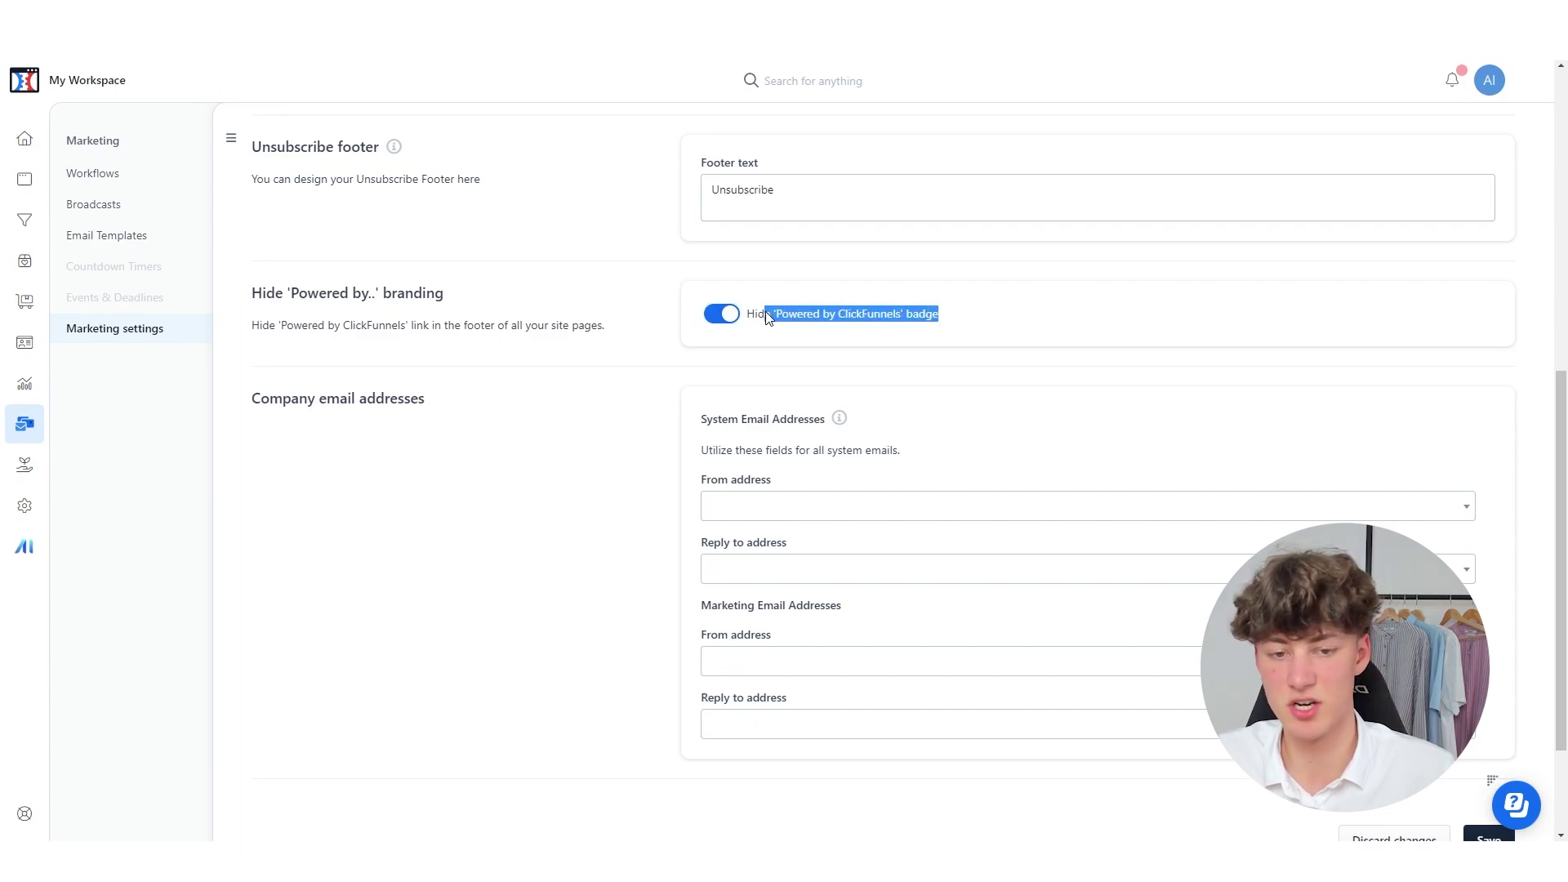
click(811, 311)
click(807, 320)
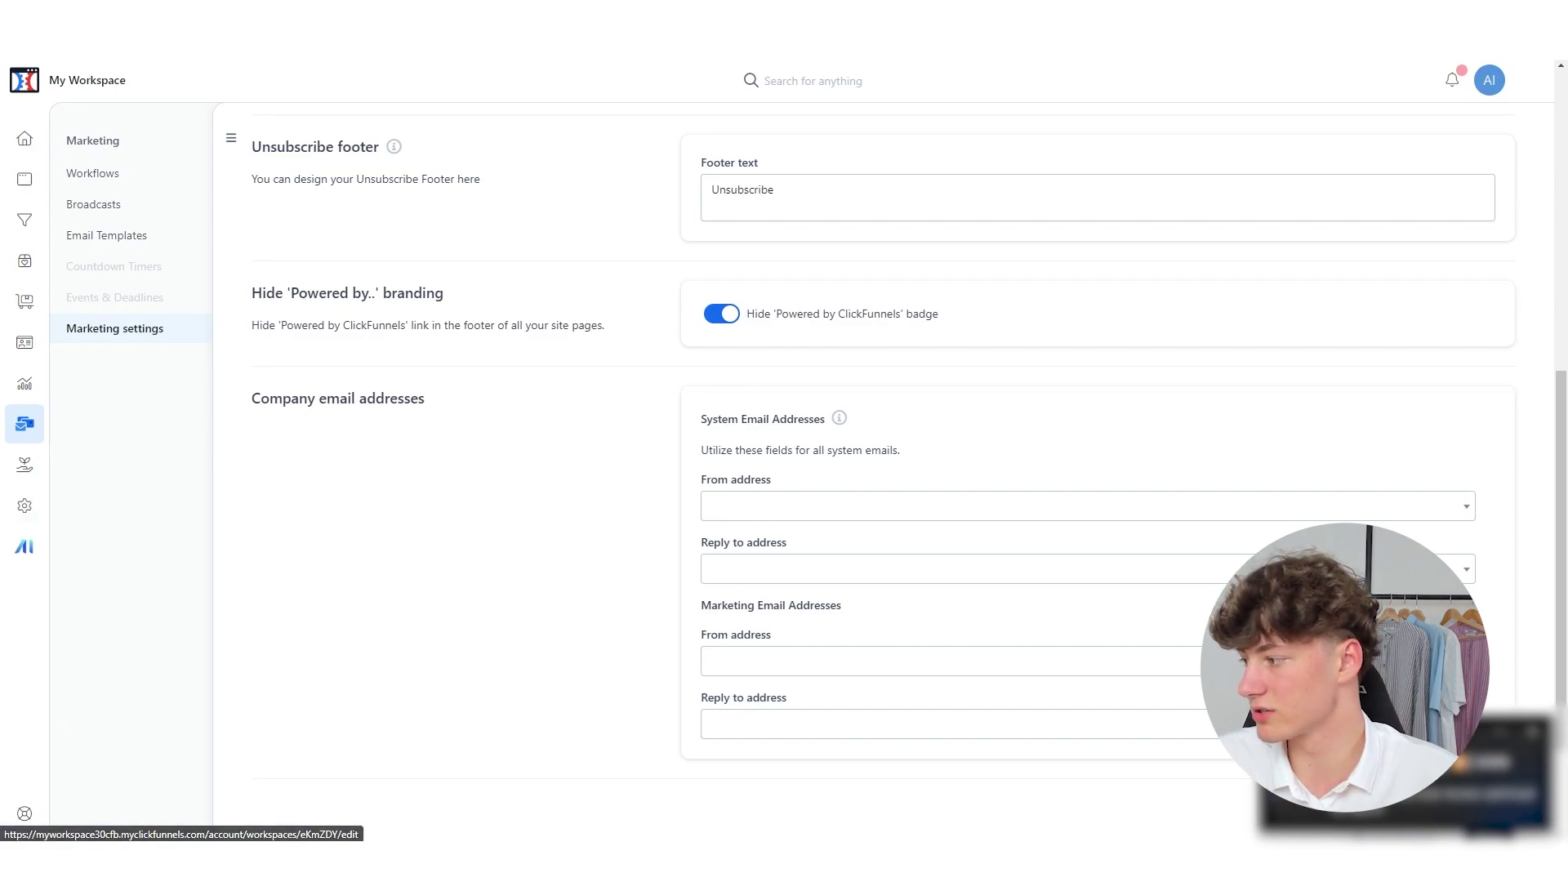
- Set the system and marketing from and reply-to addresses to the My Workspace no-reply address and save the marketing settings
scroll(499, 380, down, 1)
scroll(499, 380, down, 2)
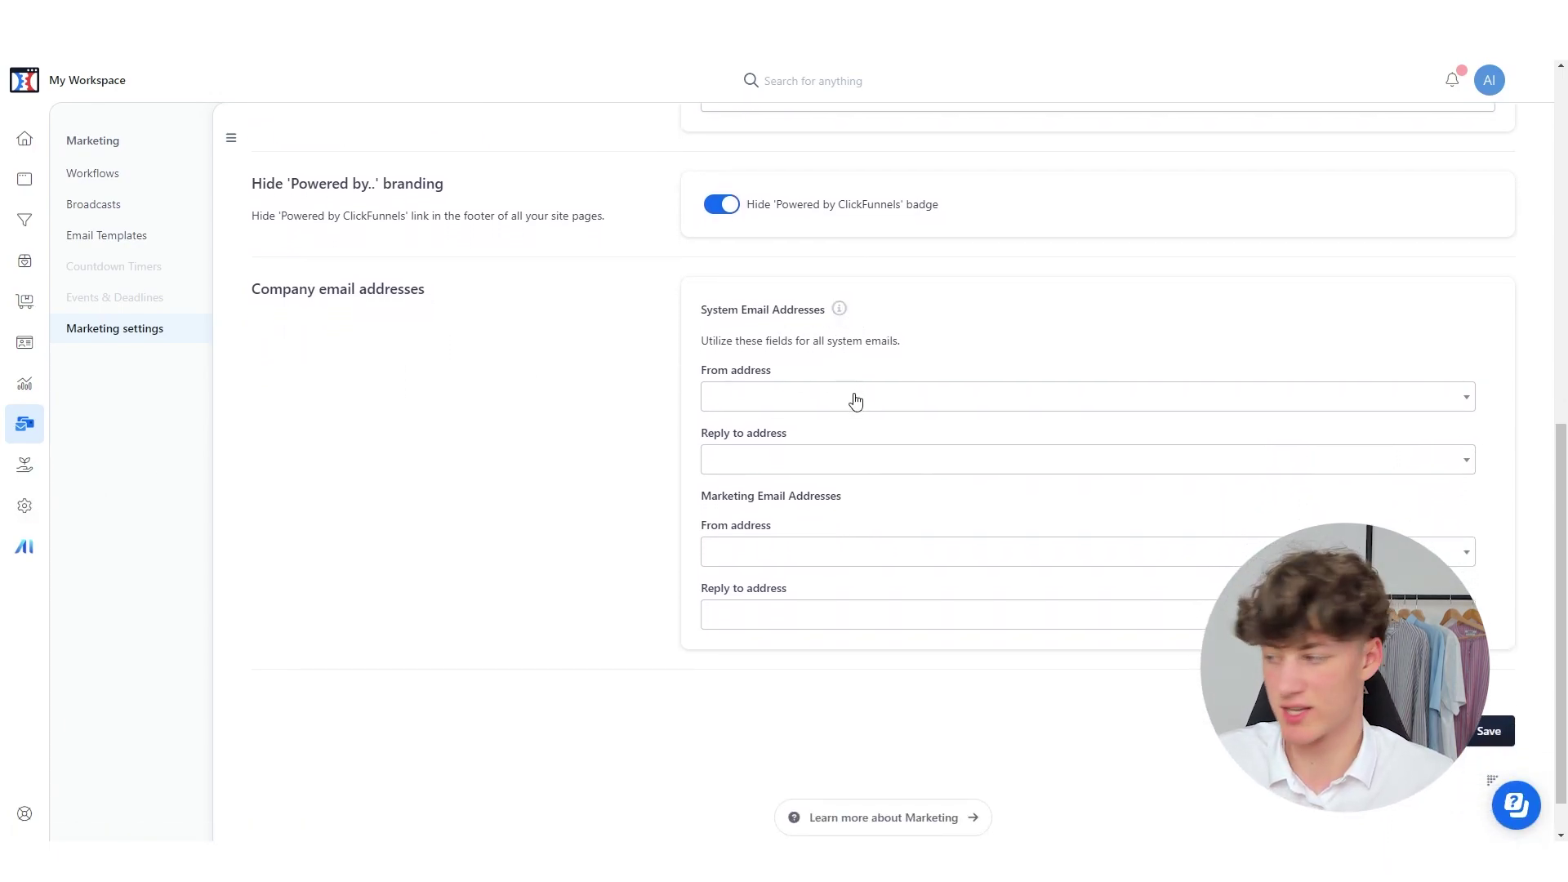
click(807, 405)
click(811, 424)
click(789, 459)
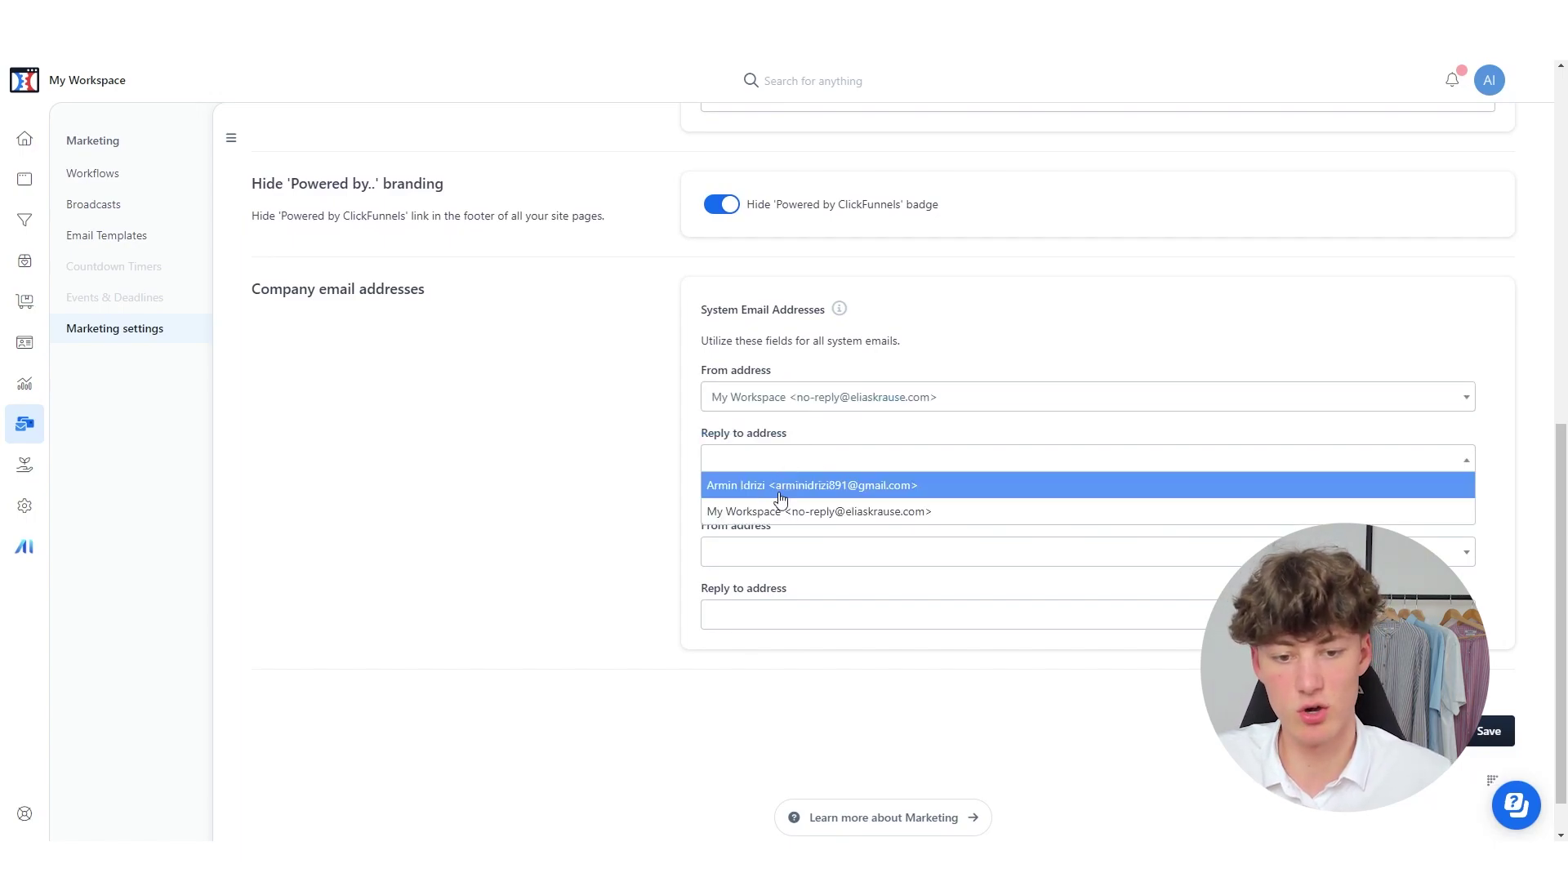
click(791, 485)
click(848, 553)
click(825, 580)
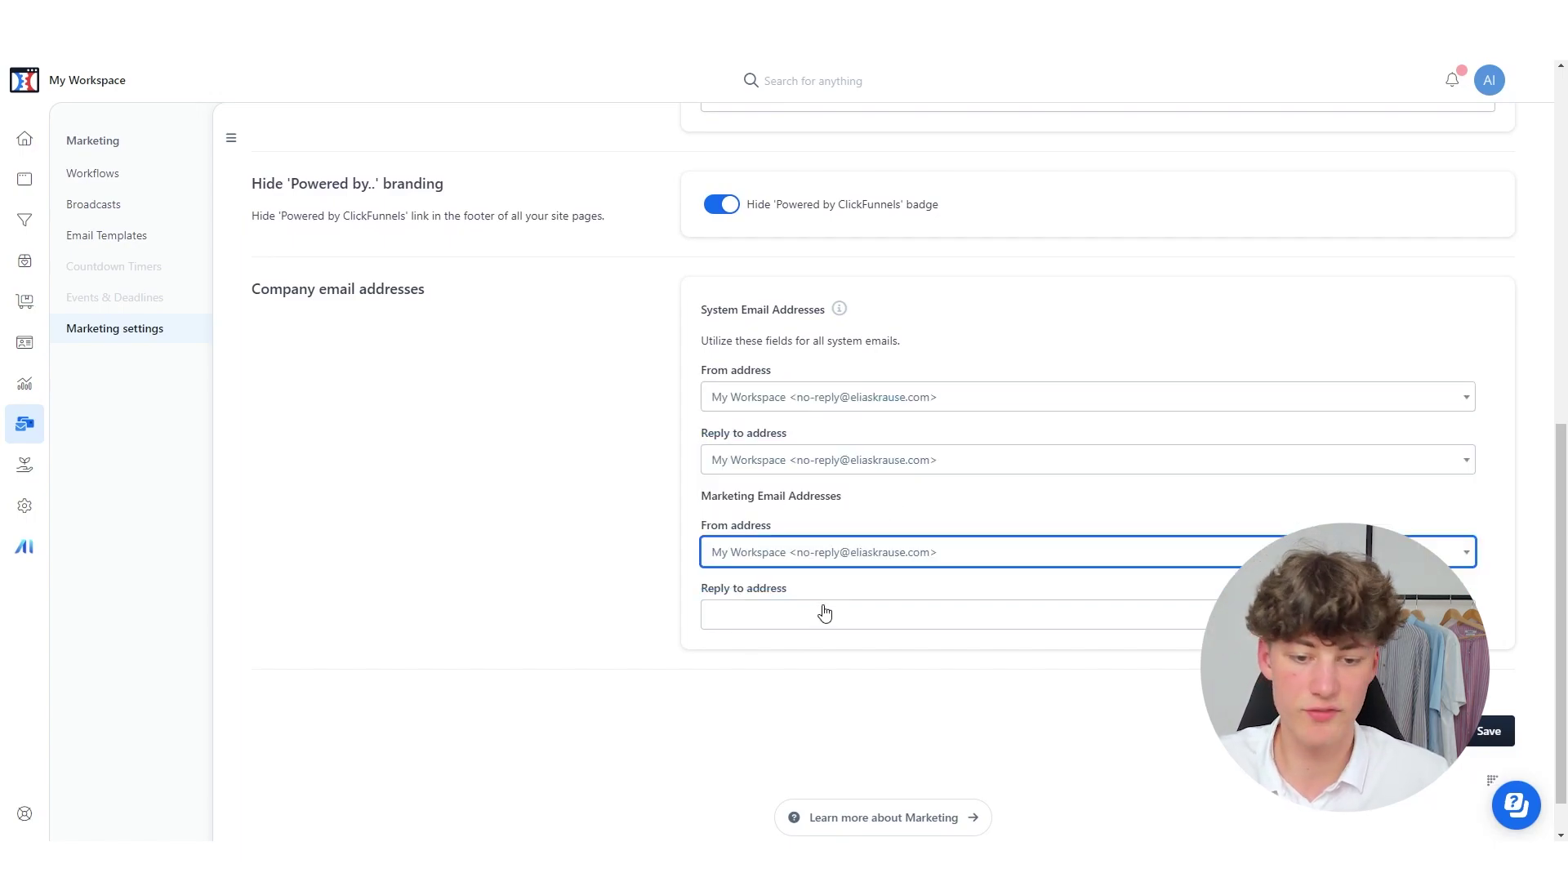
click(822, 616)
click(798, 666)
click(780, 669)
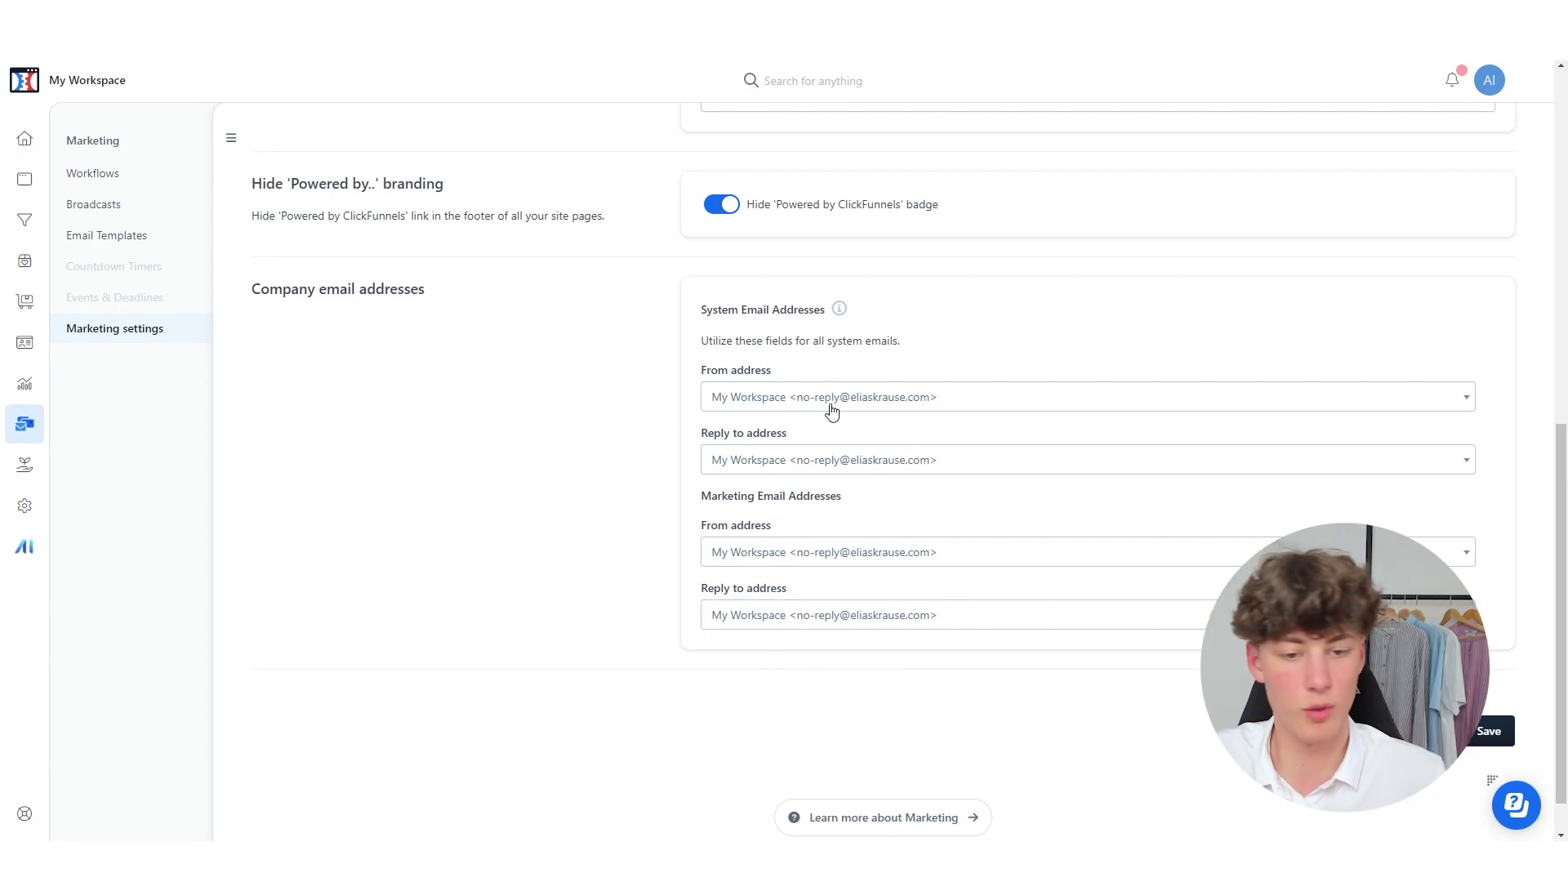
click(1488, 731)
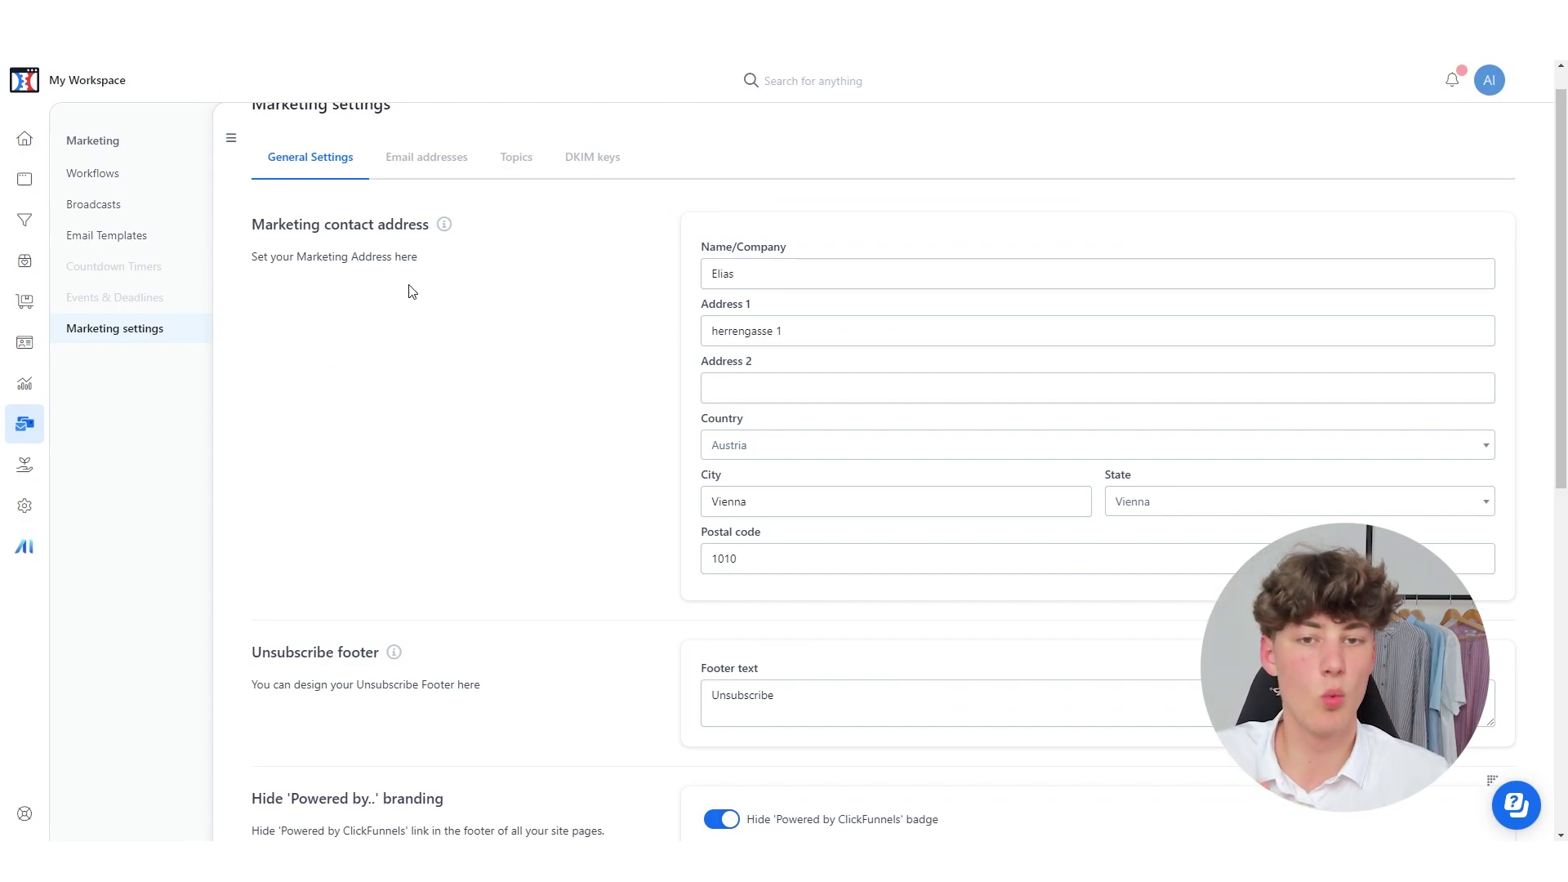
- Create a new email template named YouTubeTutorial
click(144, 244)
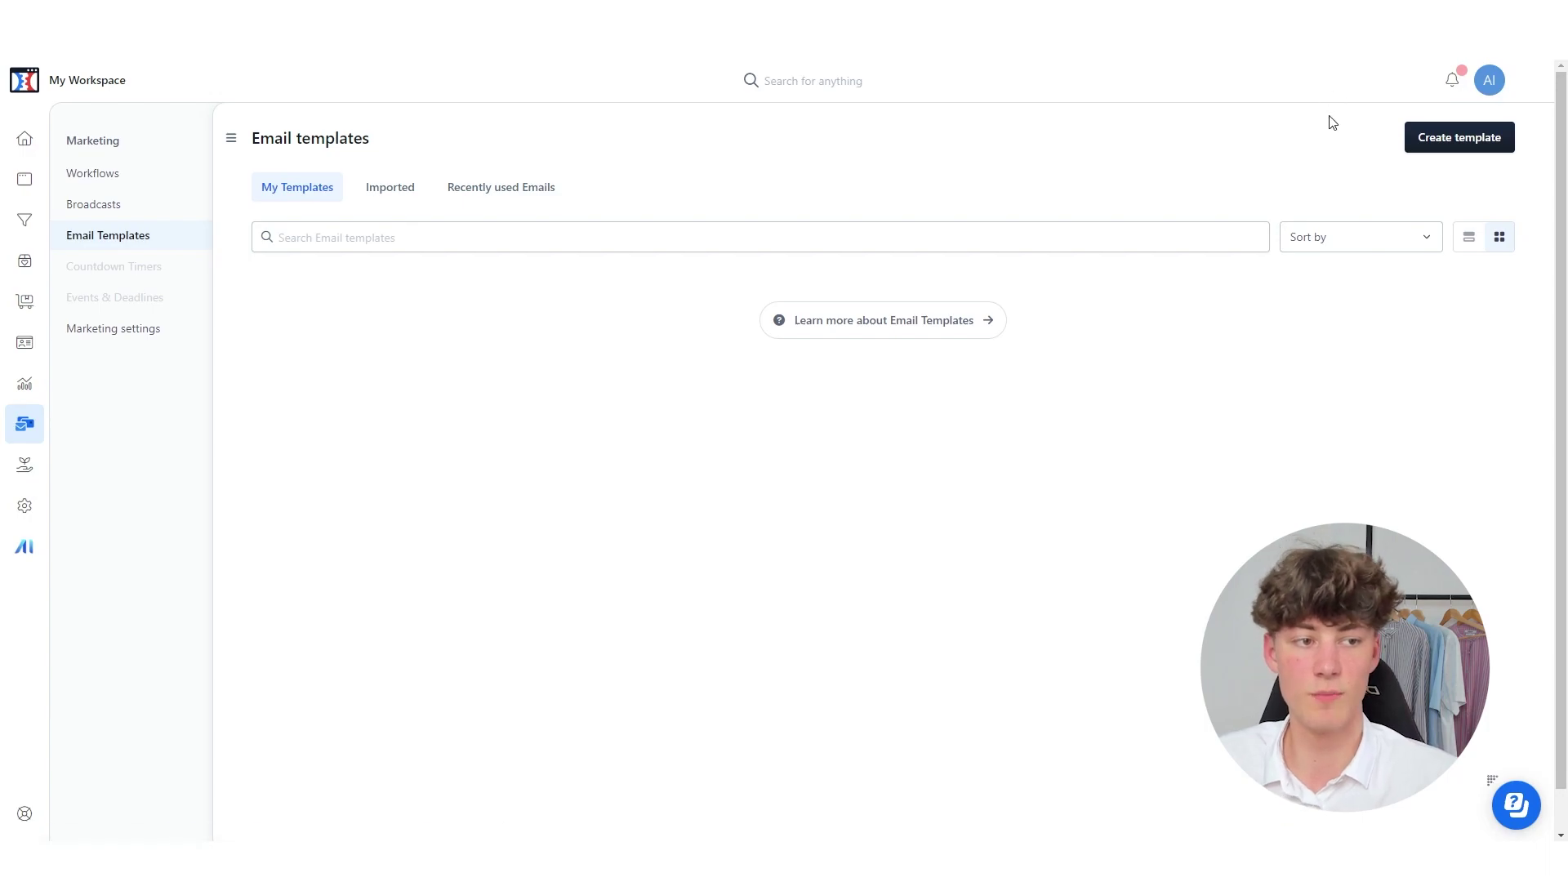
click(1459, 137)
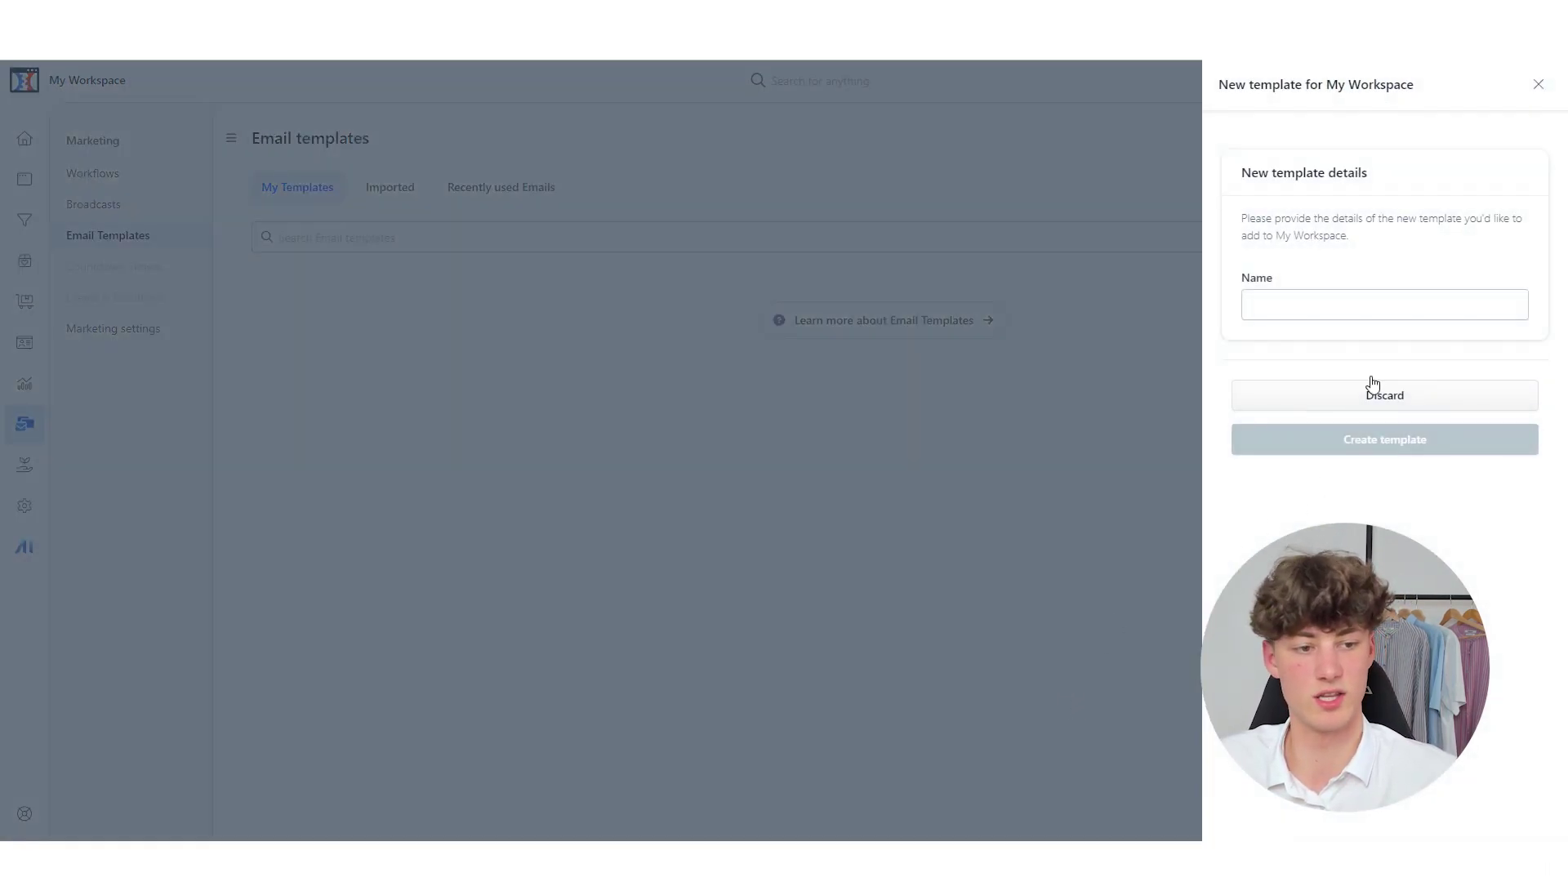
click(1345, 315)
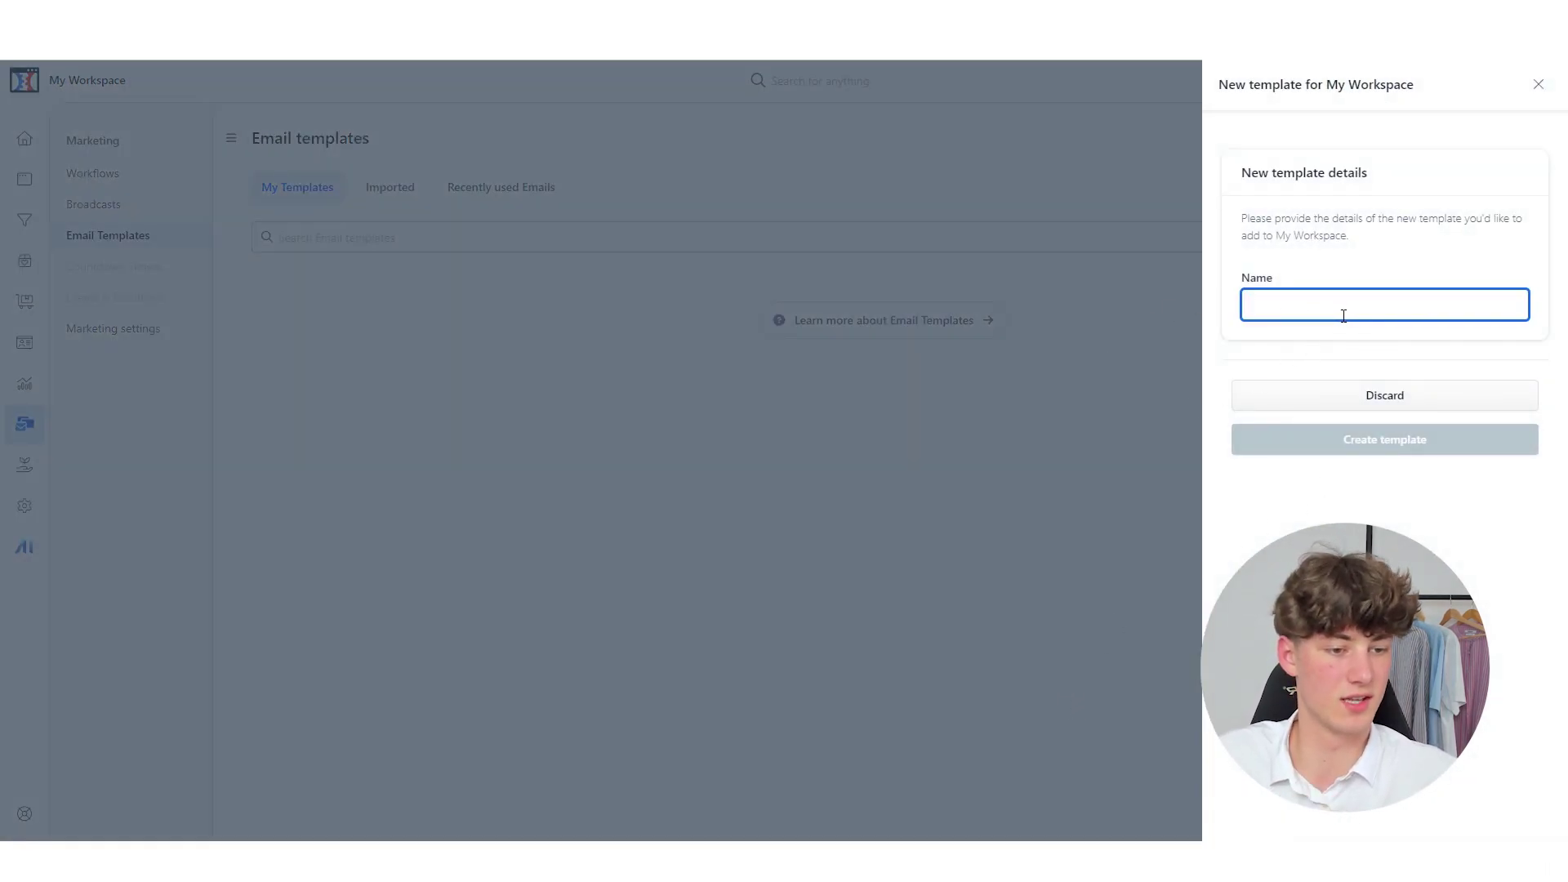
text(YouTubeTutorial)
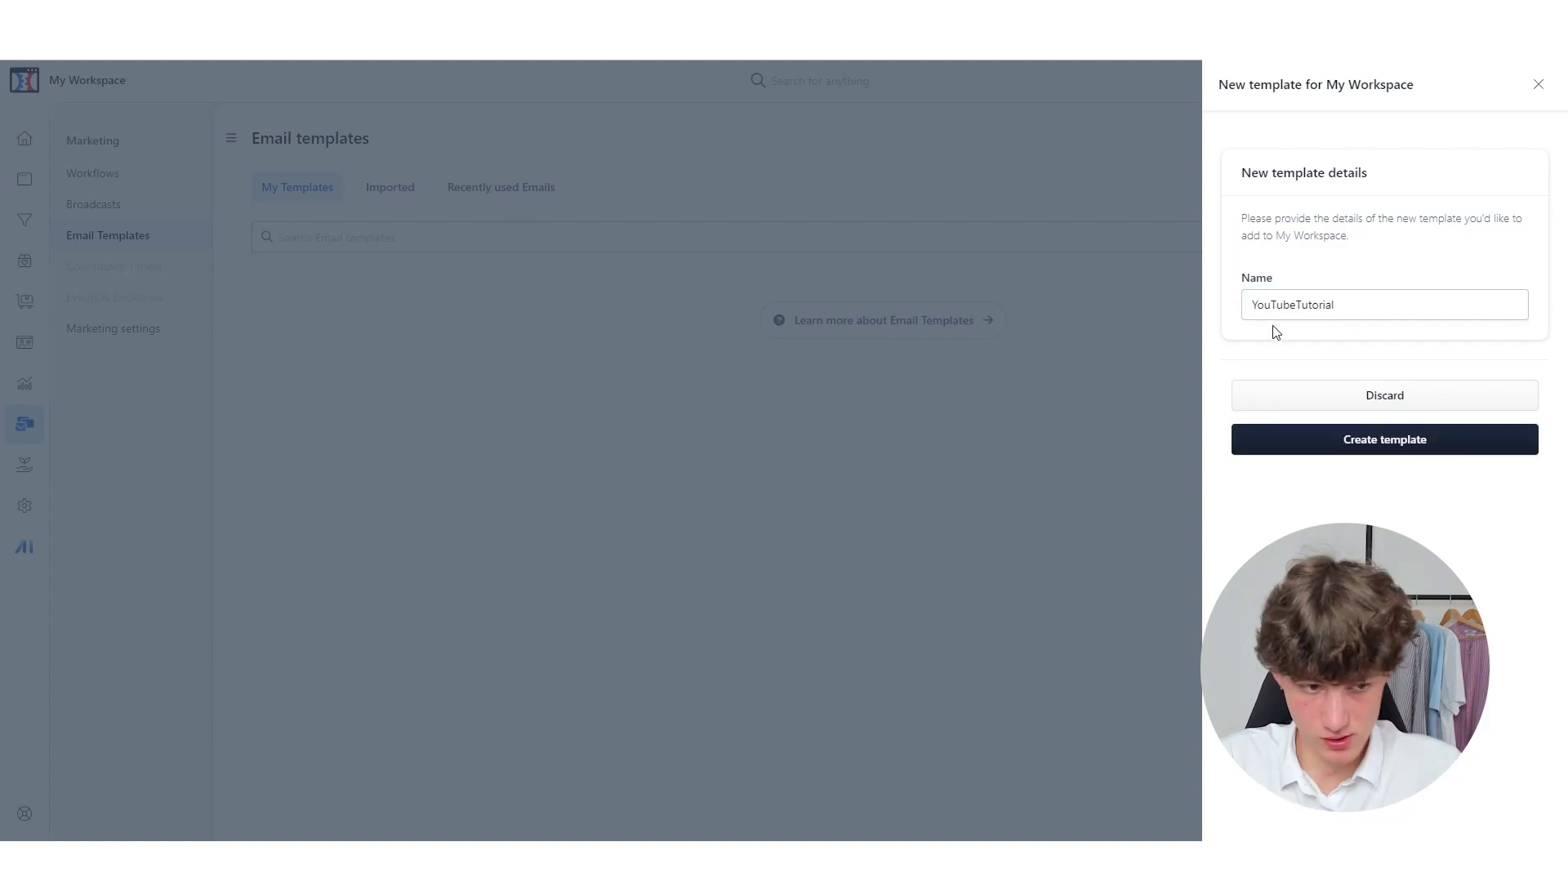
click(1362, 446)
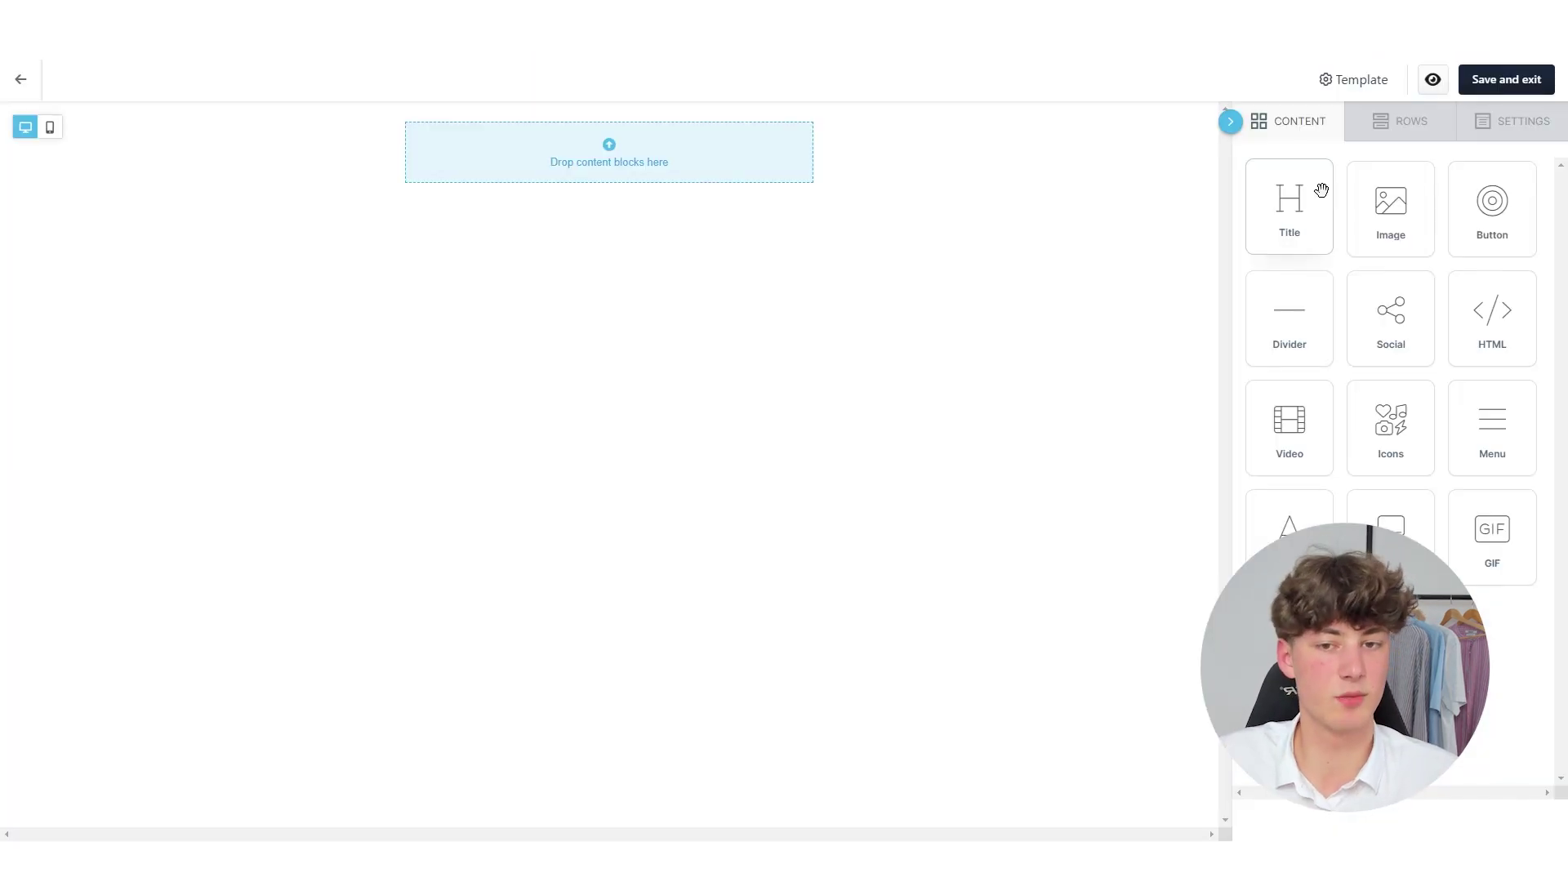
- Add a title block to the empty email and set its text to "Thank you for Subscribing!"
drag(1290, 218, 633, 154)
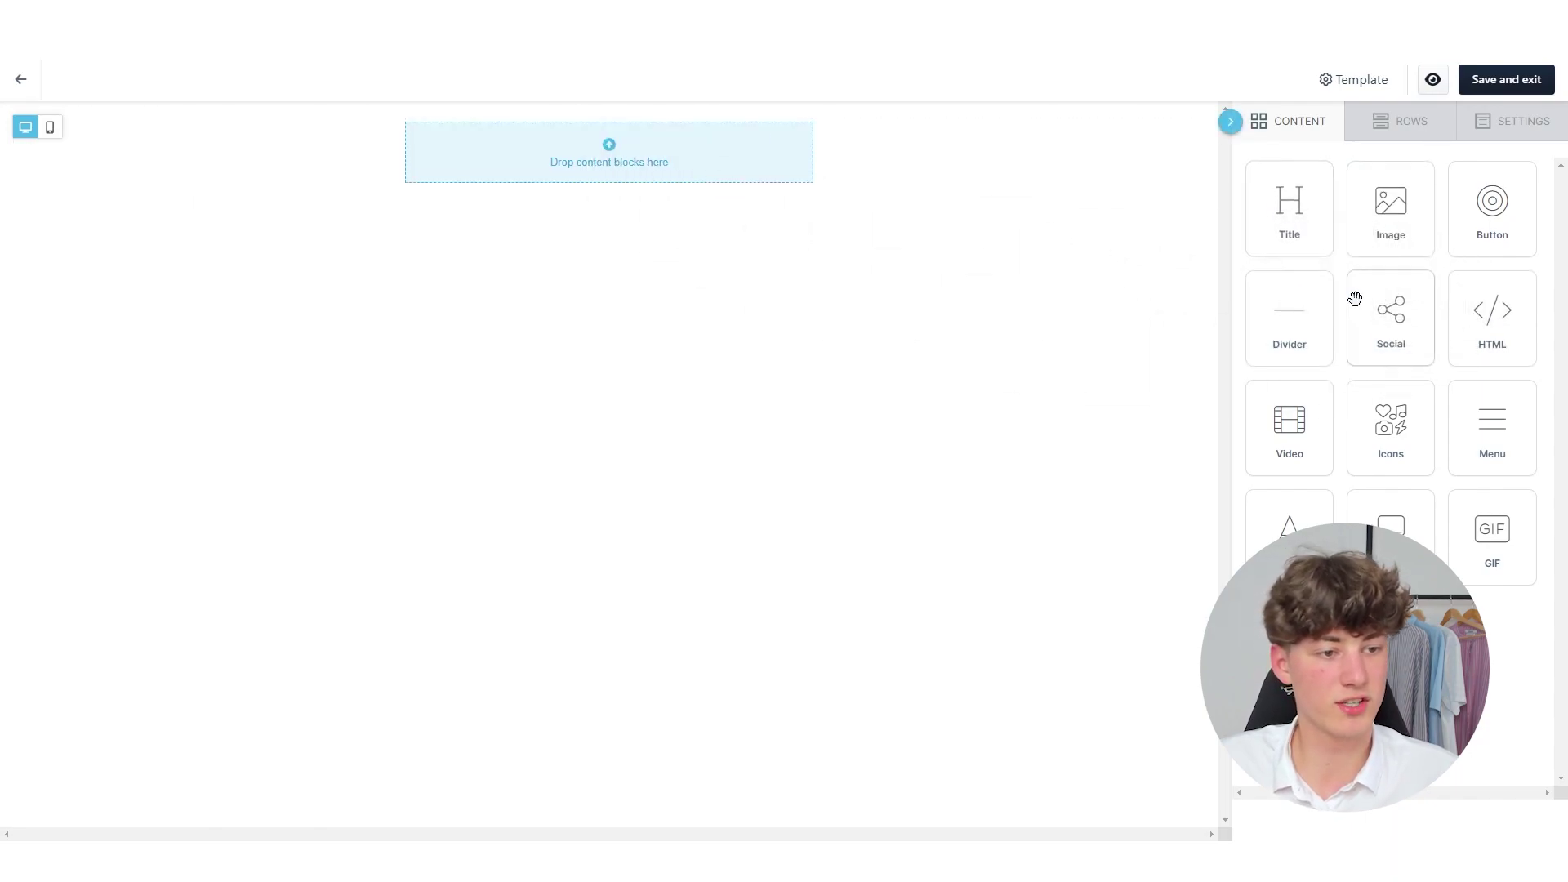
drag(1355, 299, 619, 162)
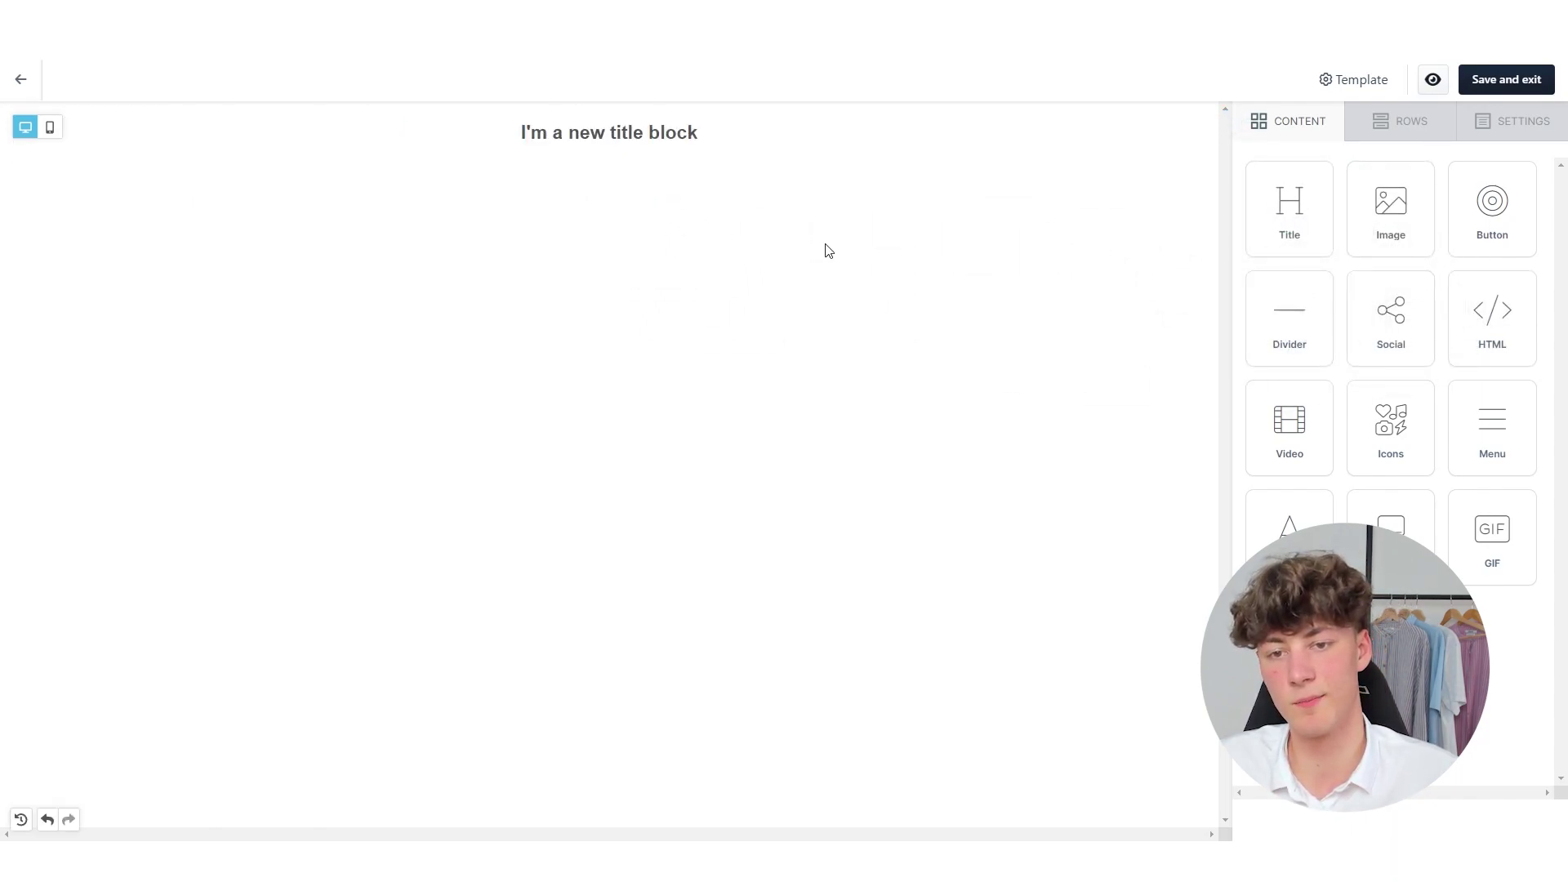
click(583, 133)
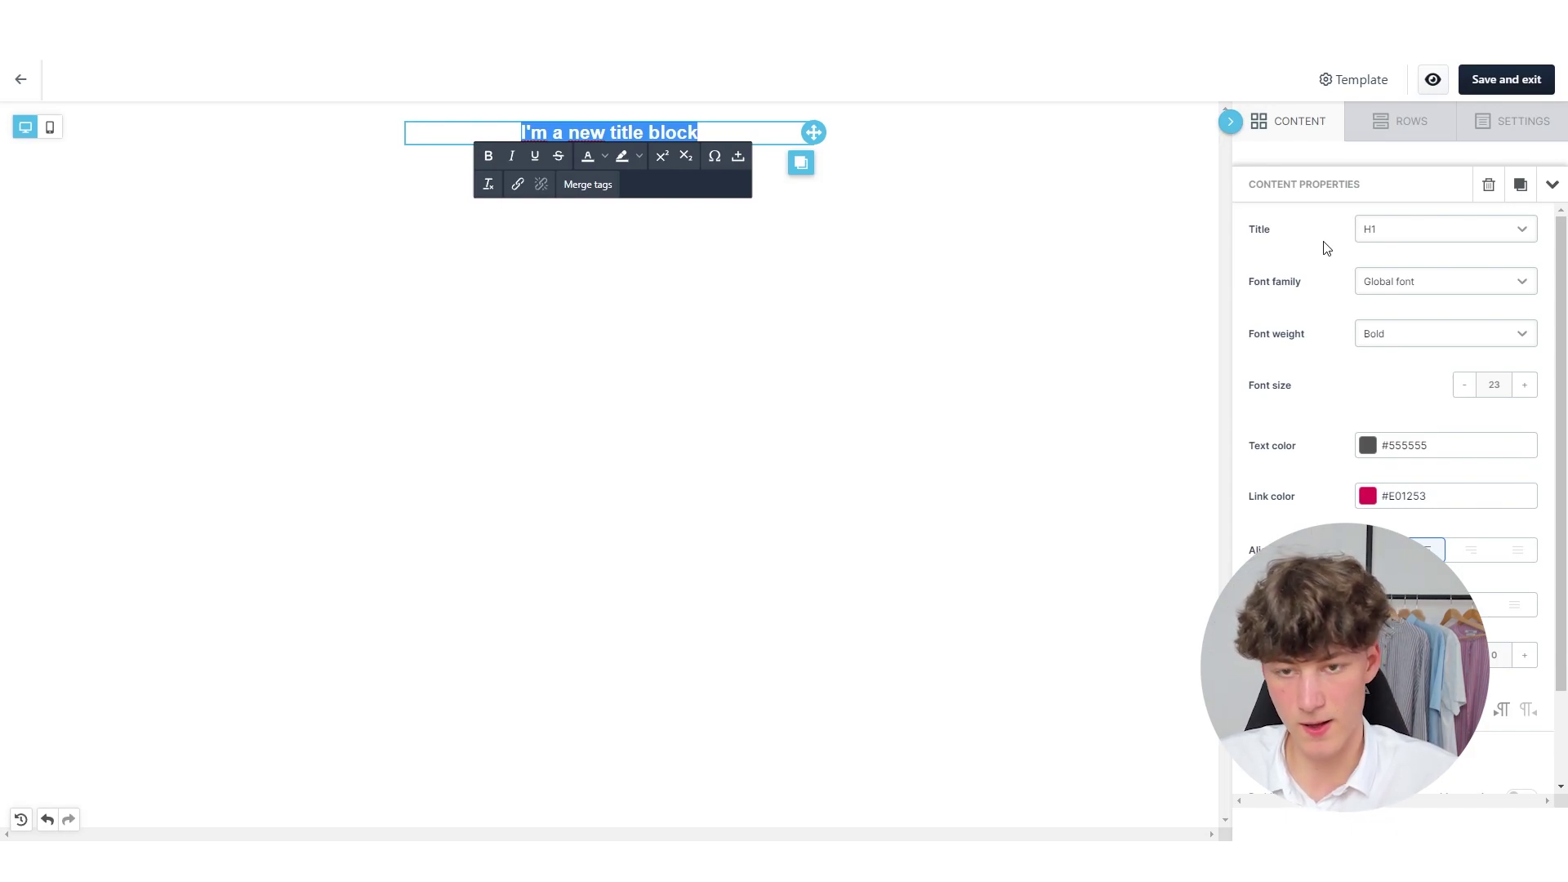
text(Thank yo)
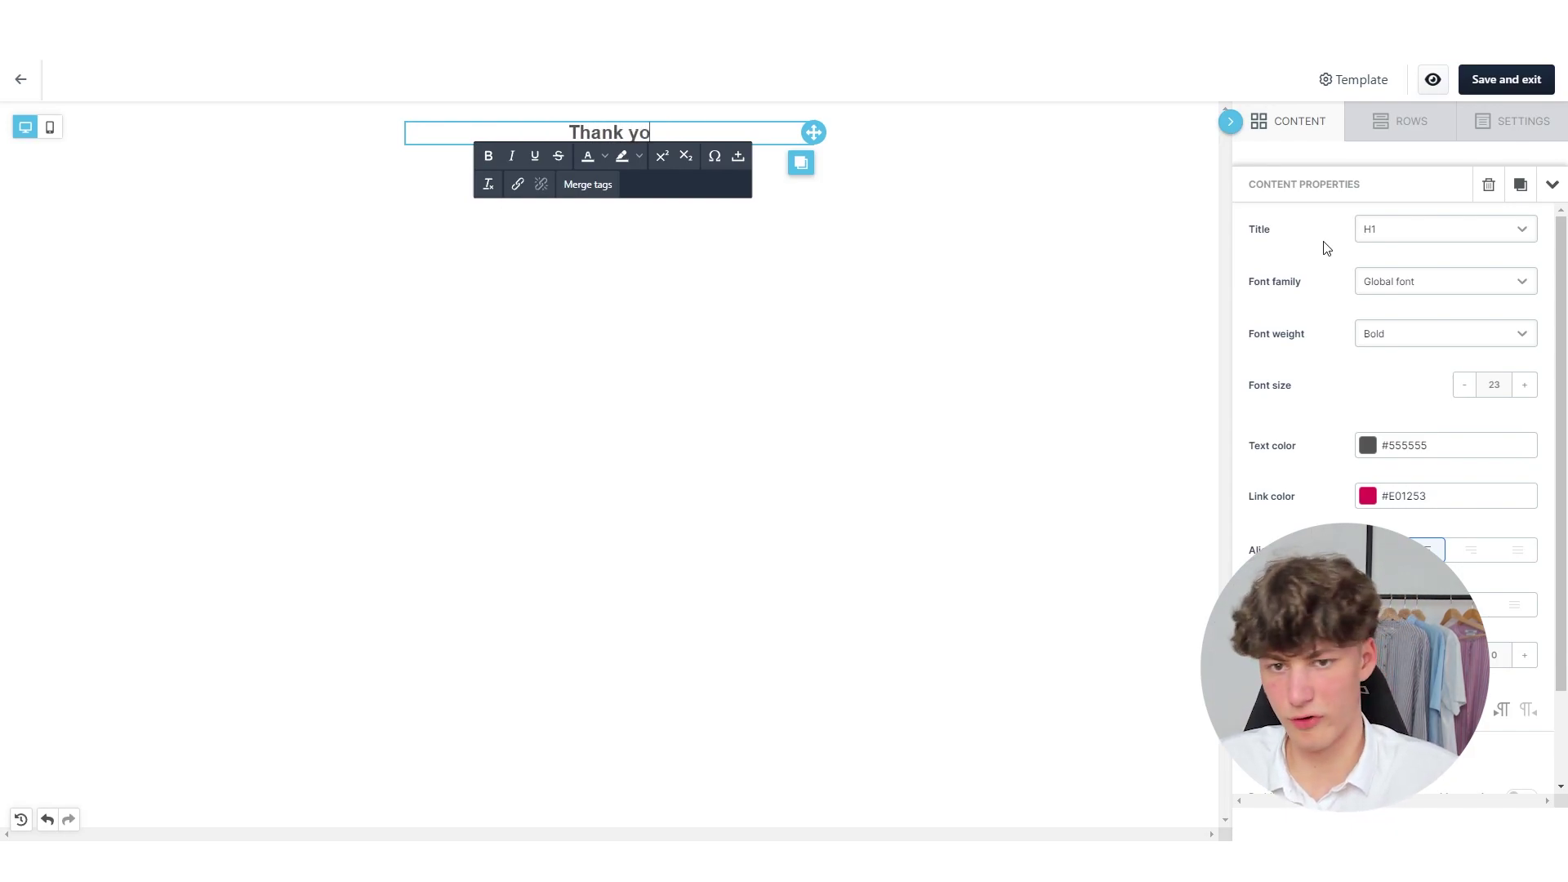
text(u for Subsc)
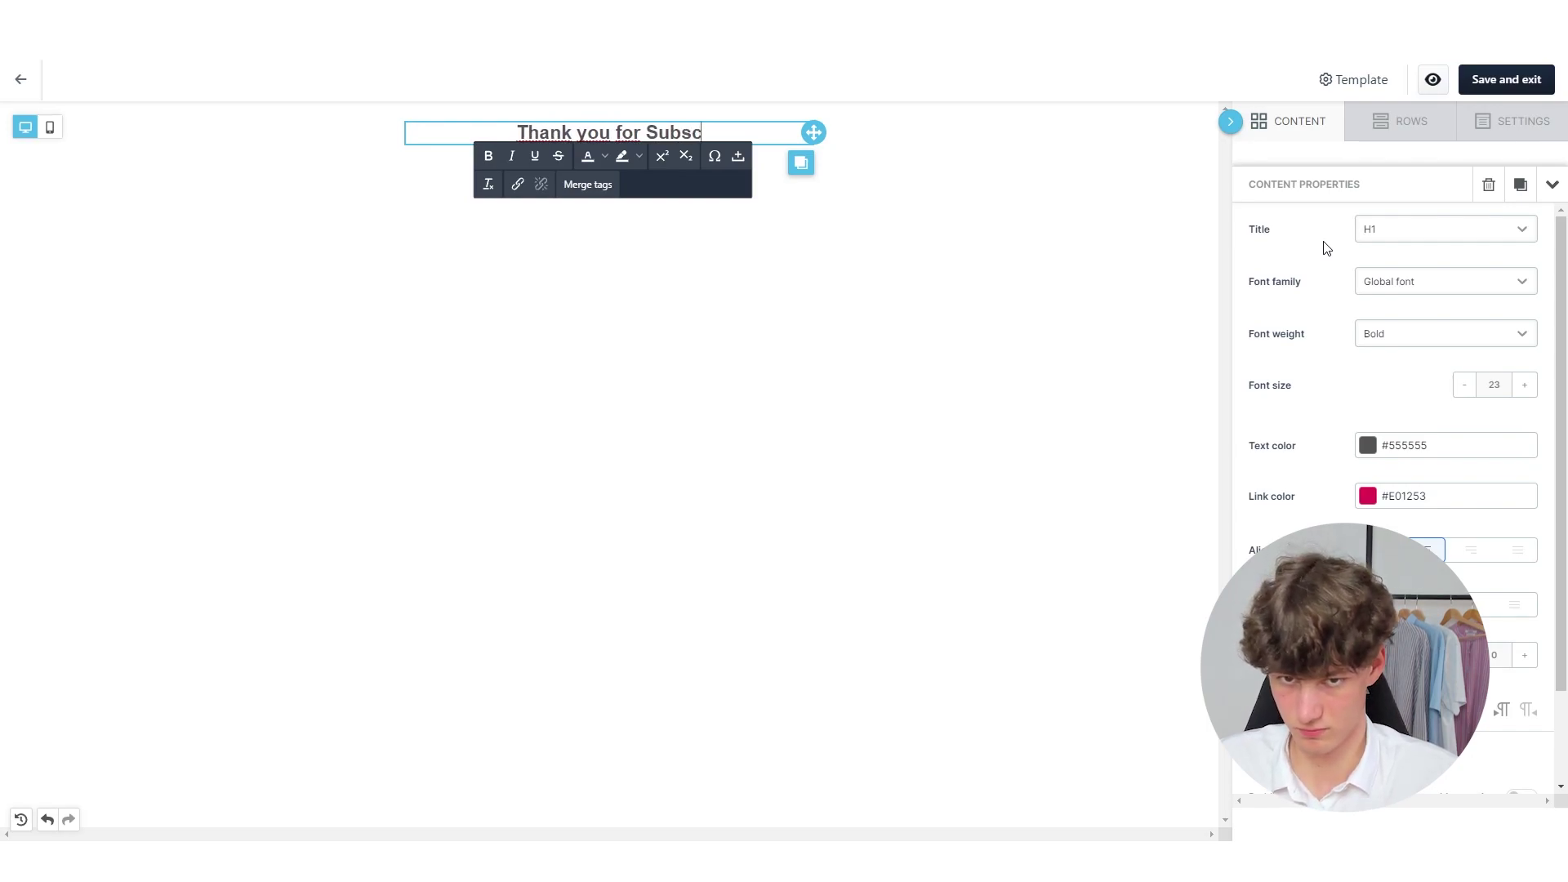
text(ribing!)
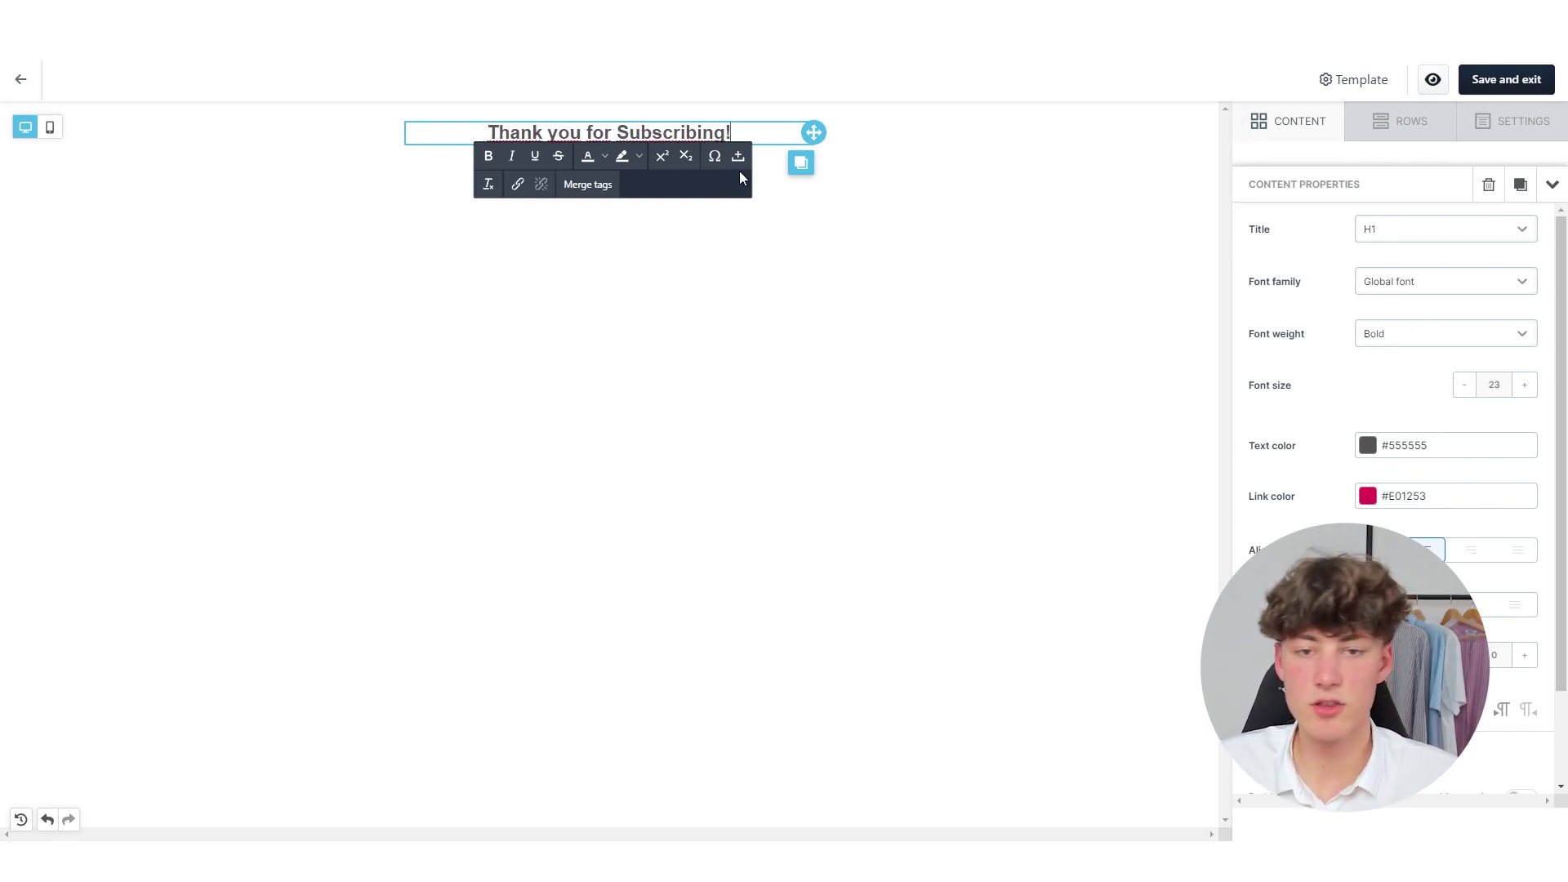
- Set the font size of the title text to 25
key(ctrl+a)
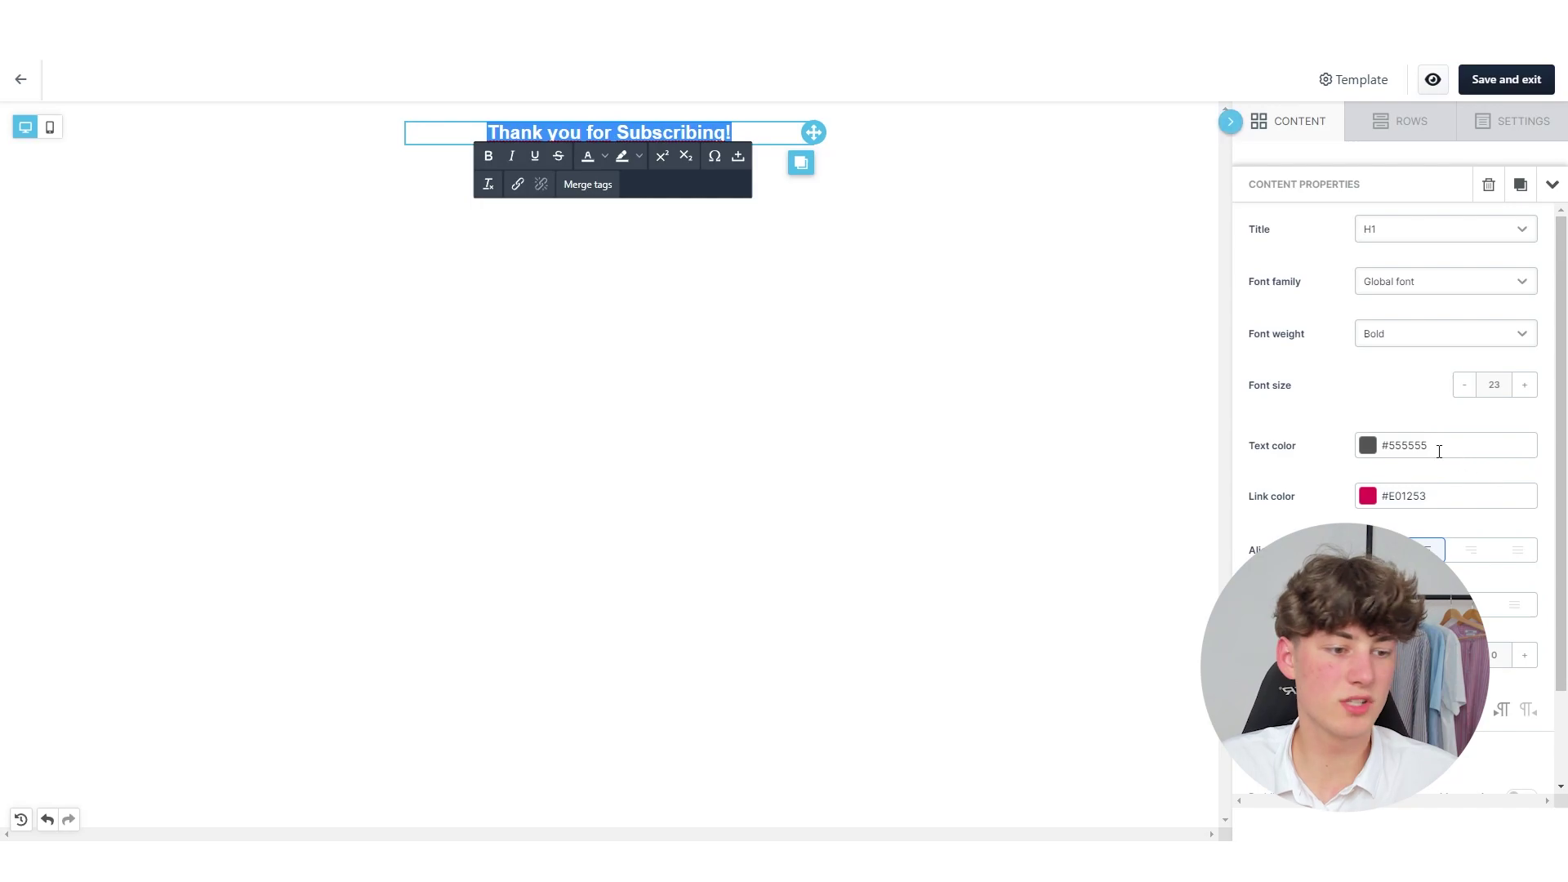
scroll(1437, 359, down, 2)
click(1524, 273)
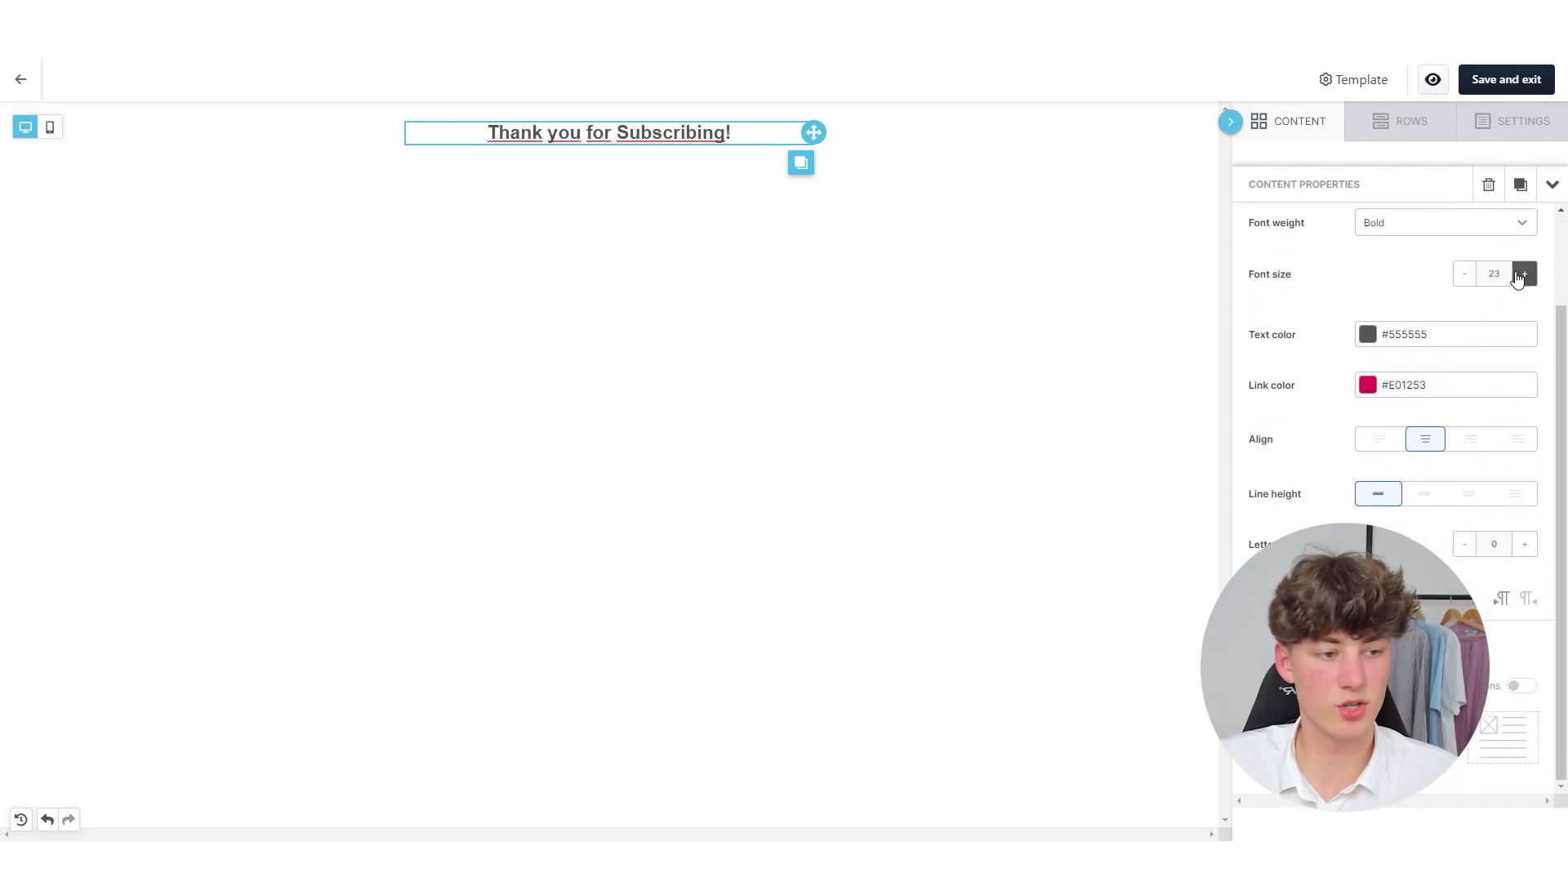
click(1524, 273)
click(1524, 274)
click(1524, 274)
click(1463, 274)
click(1464, 275)
scroll(1429, 367, up, 2)
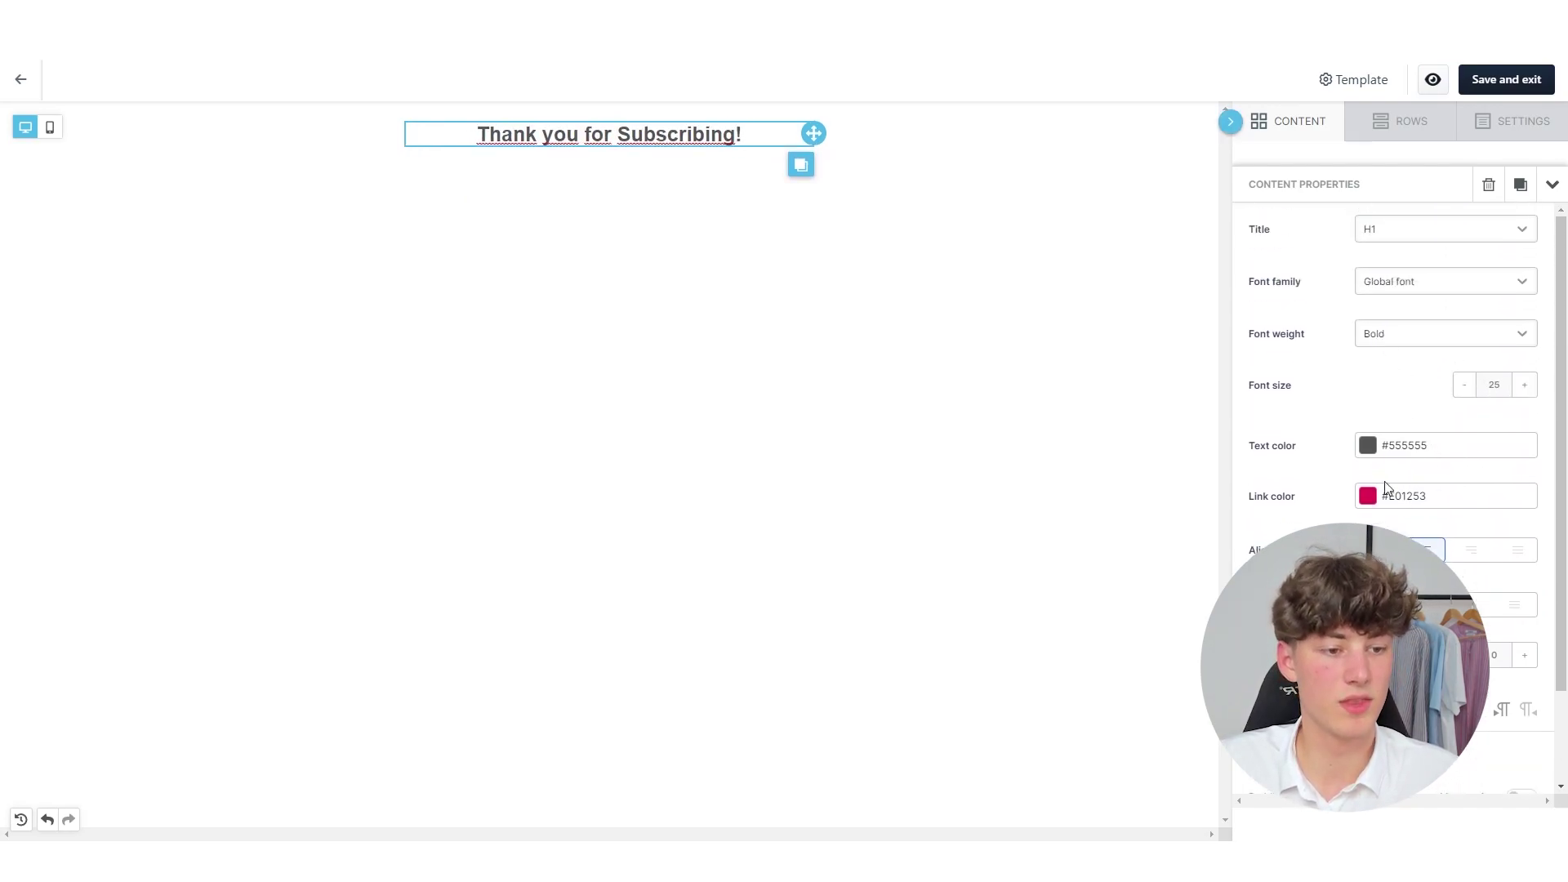
- Set the title's text color to black #000000 and its font family to Tahoma
click(1406, 449)
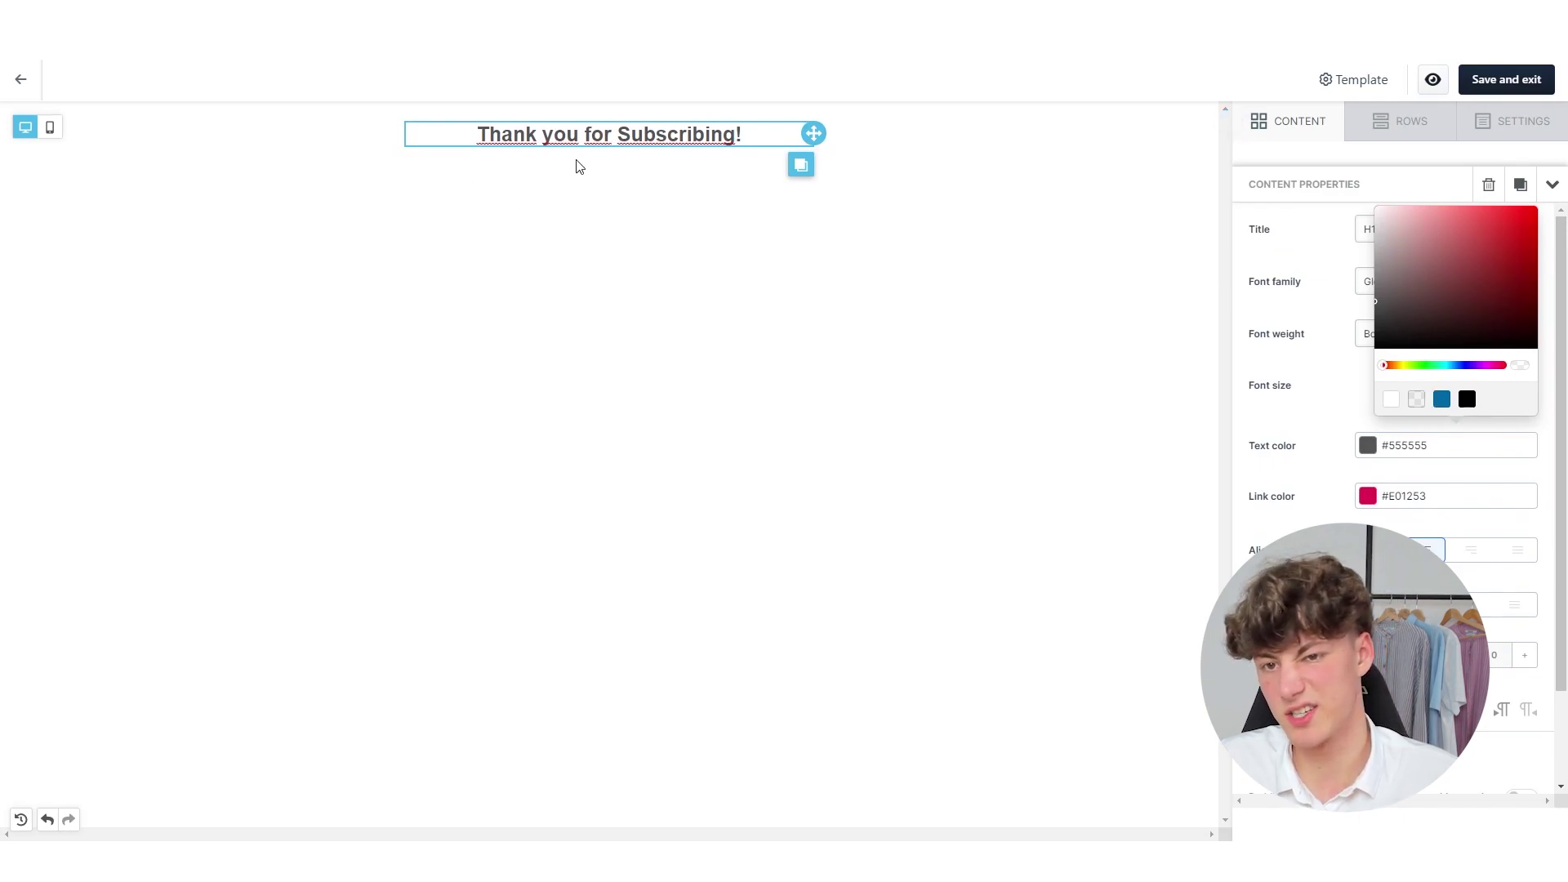
drag(1460, 326, 1273, 466)
click(1399, 424)
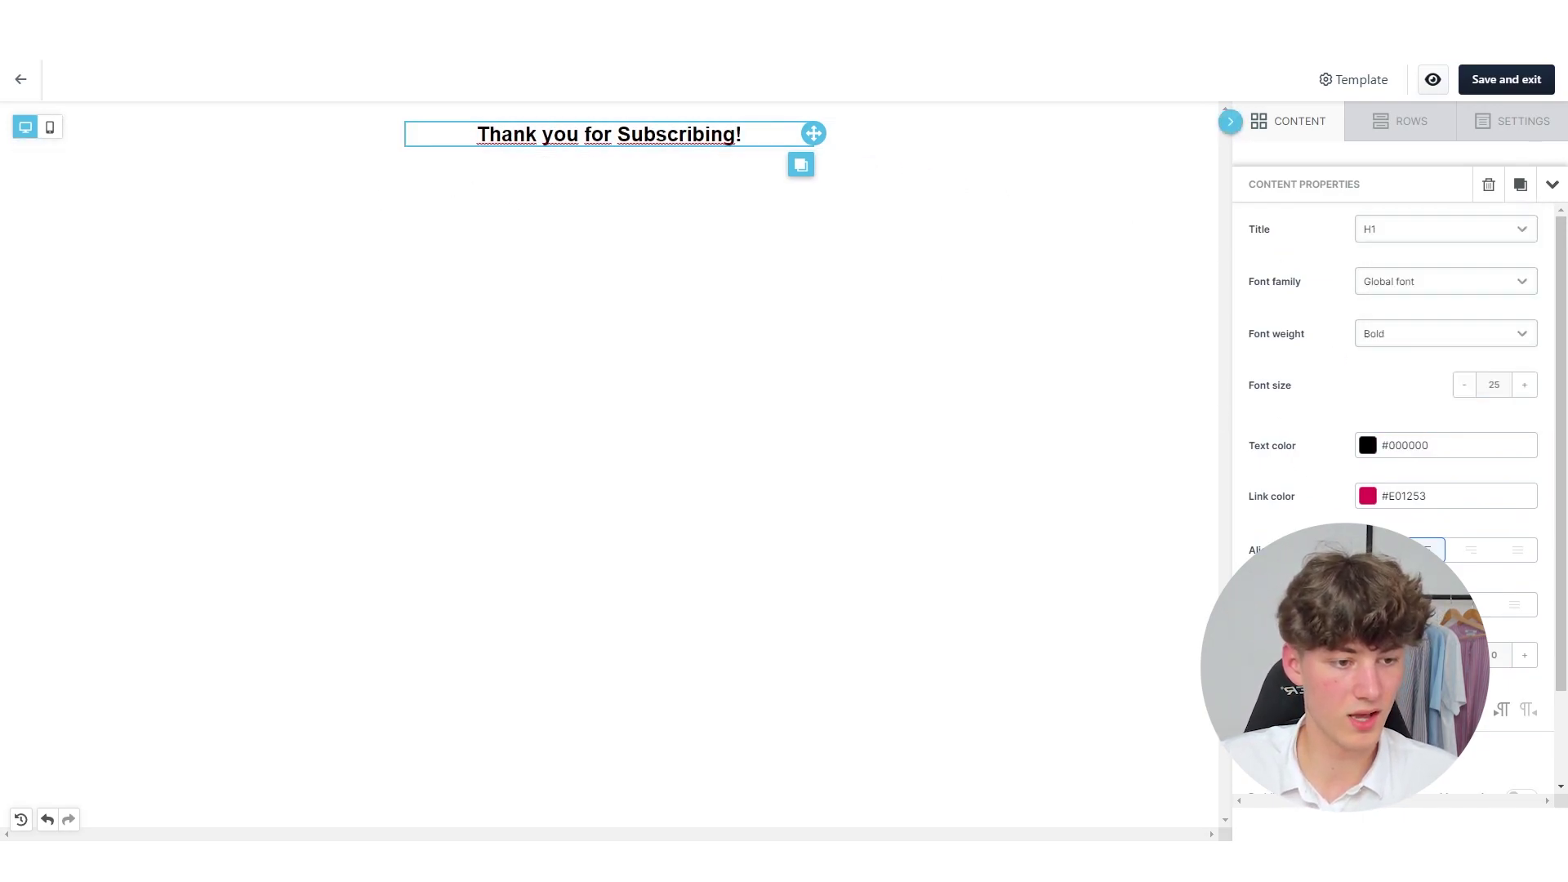
click(1419, 290)
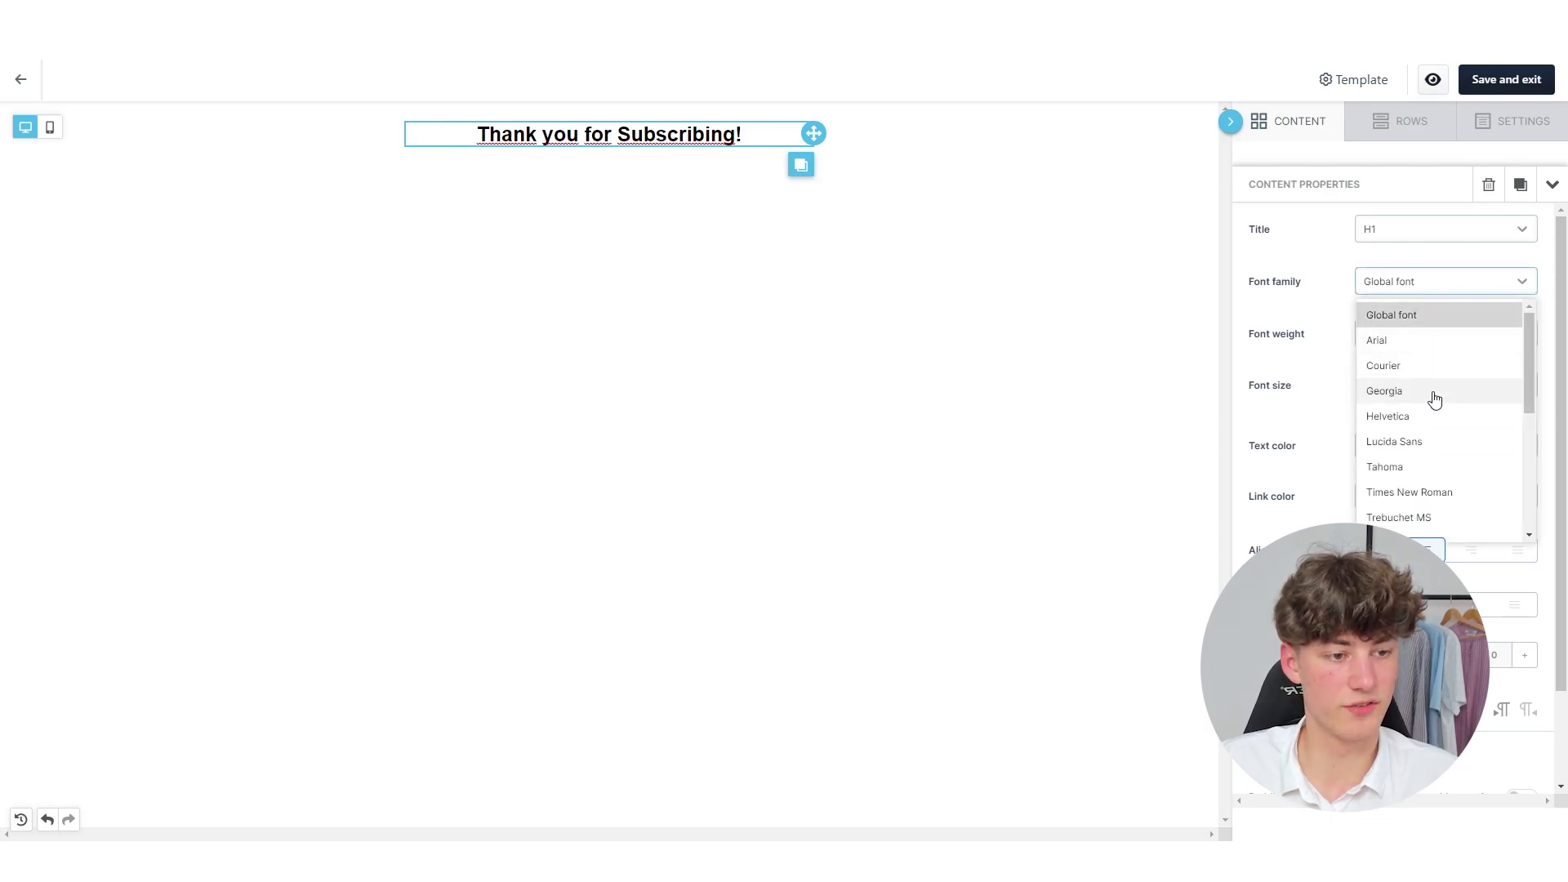
click(1420, 471)
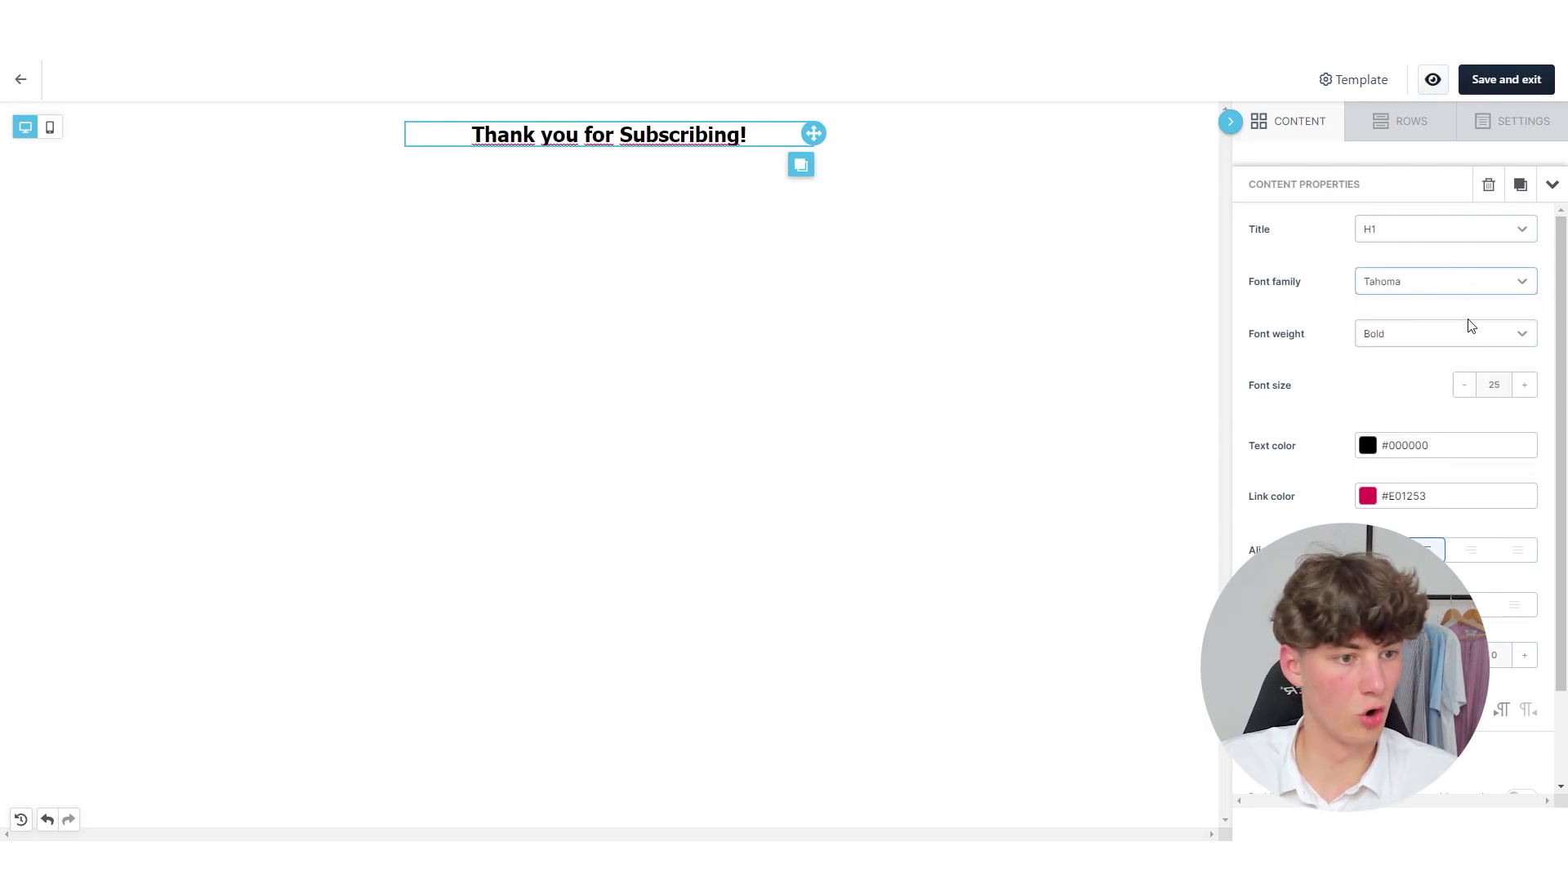
scroll(1462, 370, down, 2)
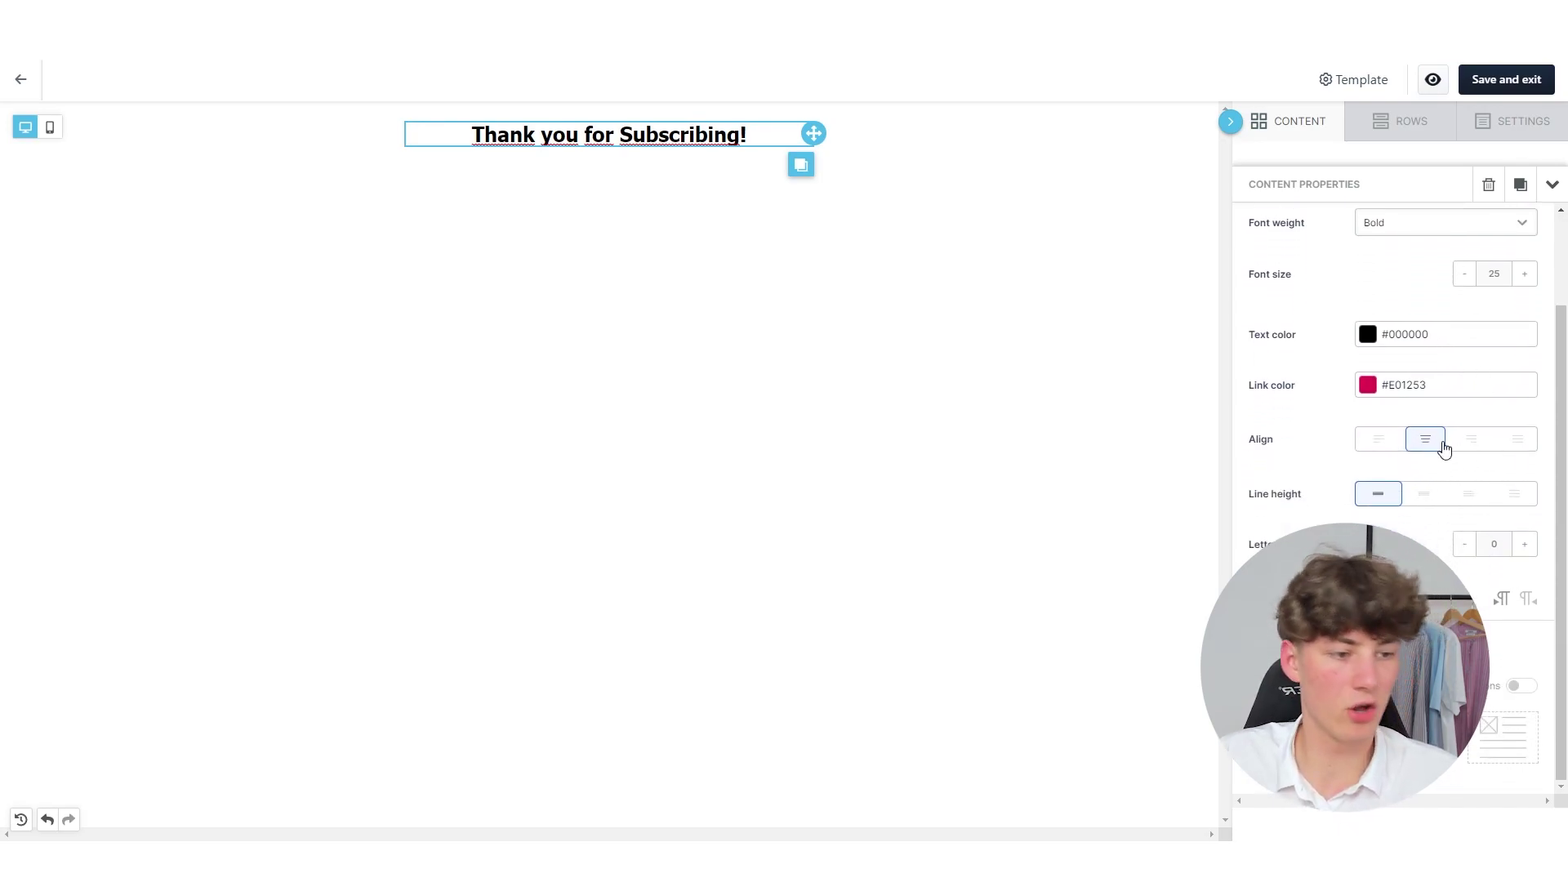
click(1229, 121)
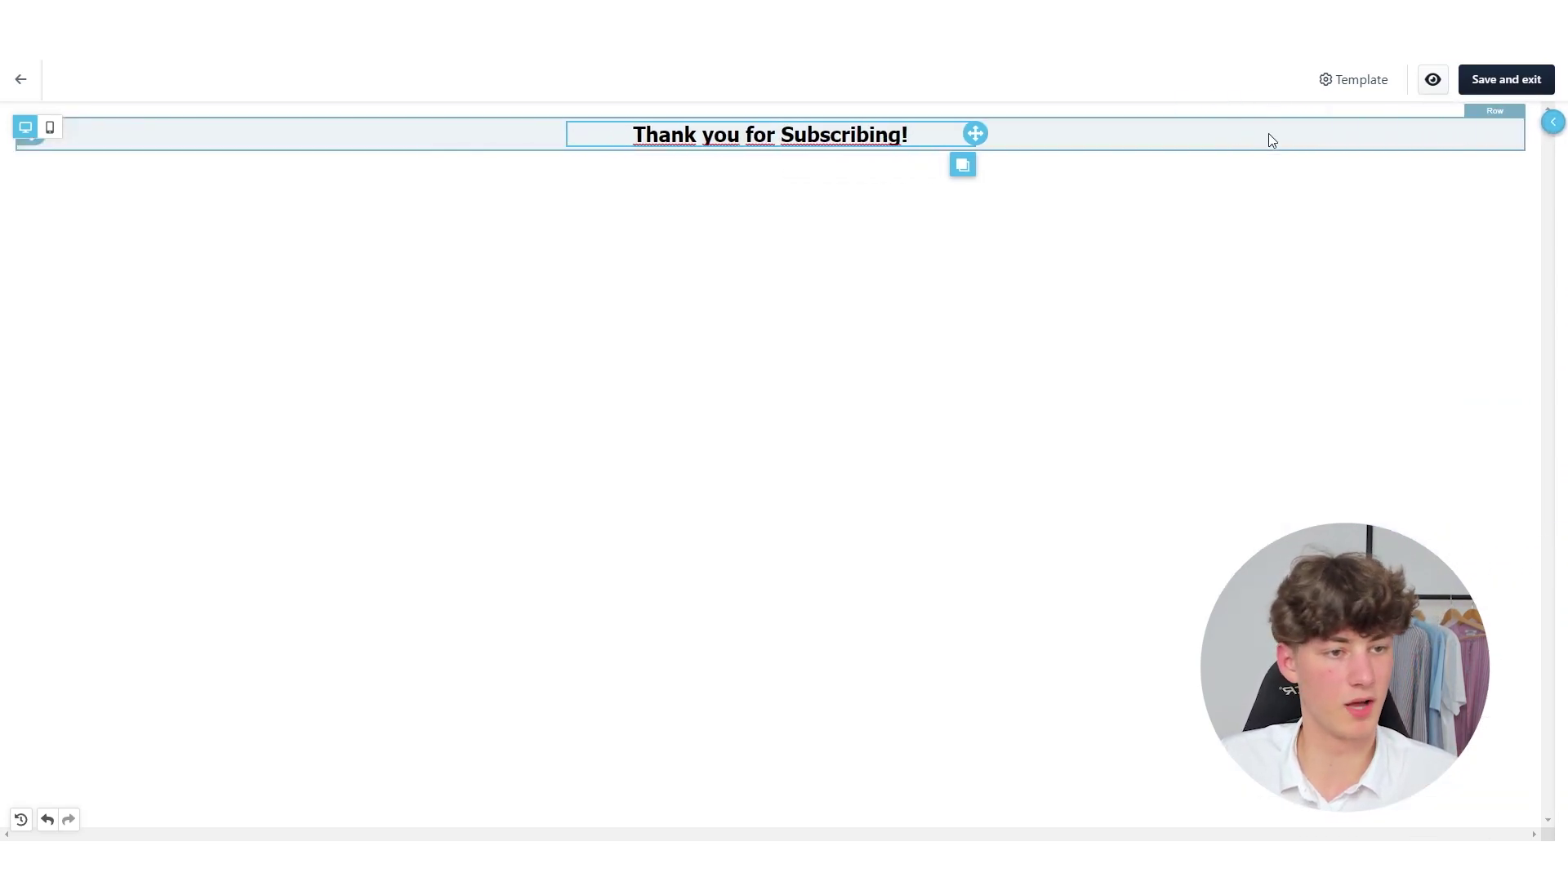
click(1550, 123)
click(1433, 126)
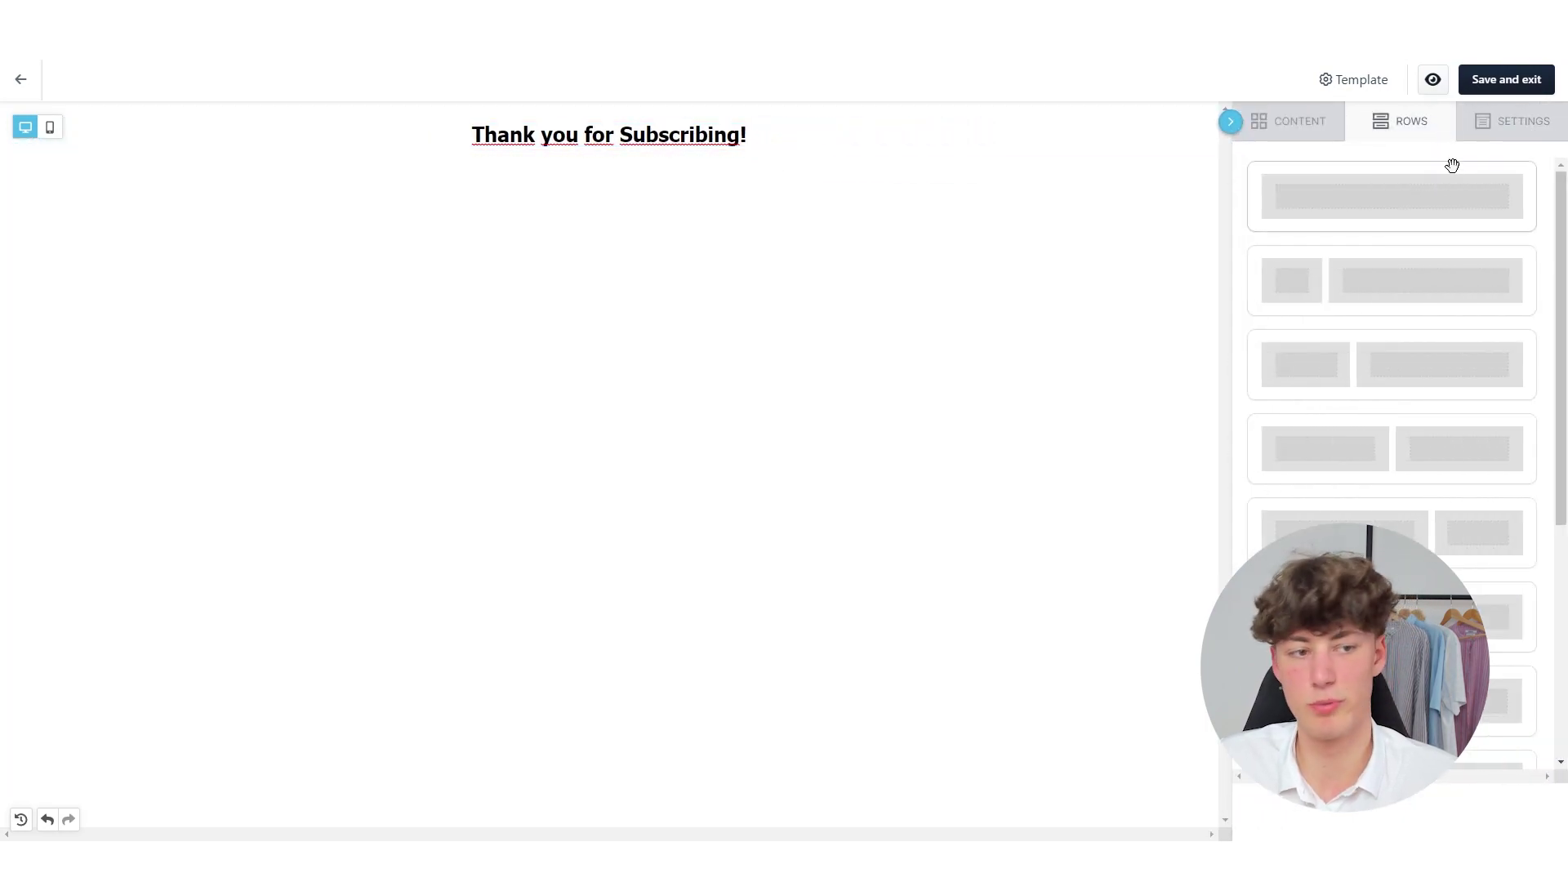
drag(1337, 227, 468, 128)
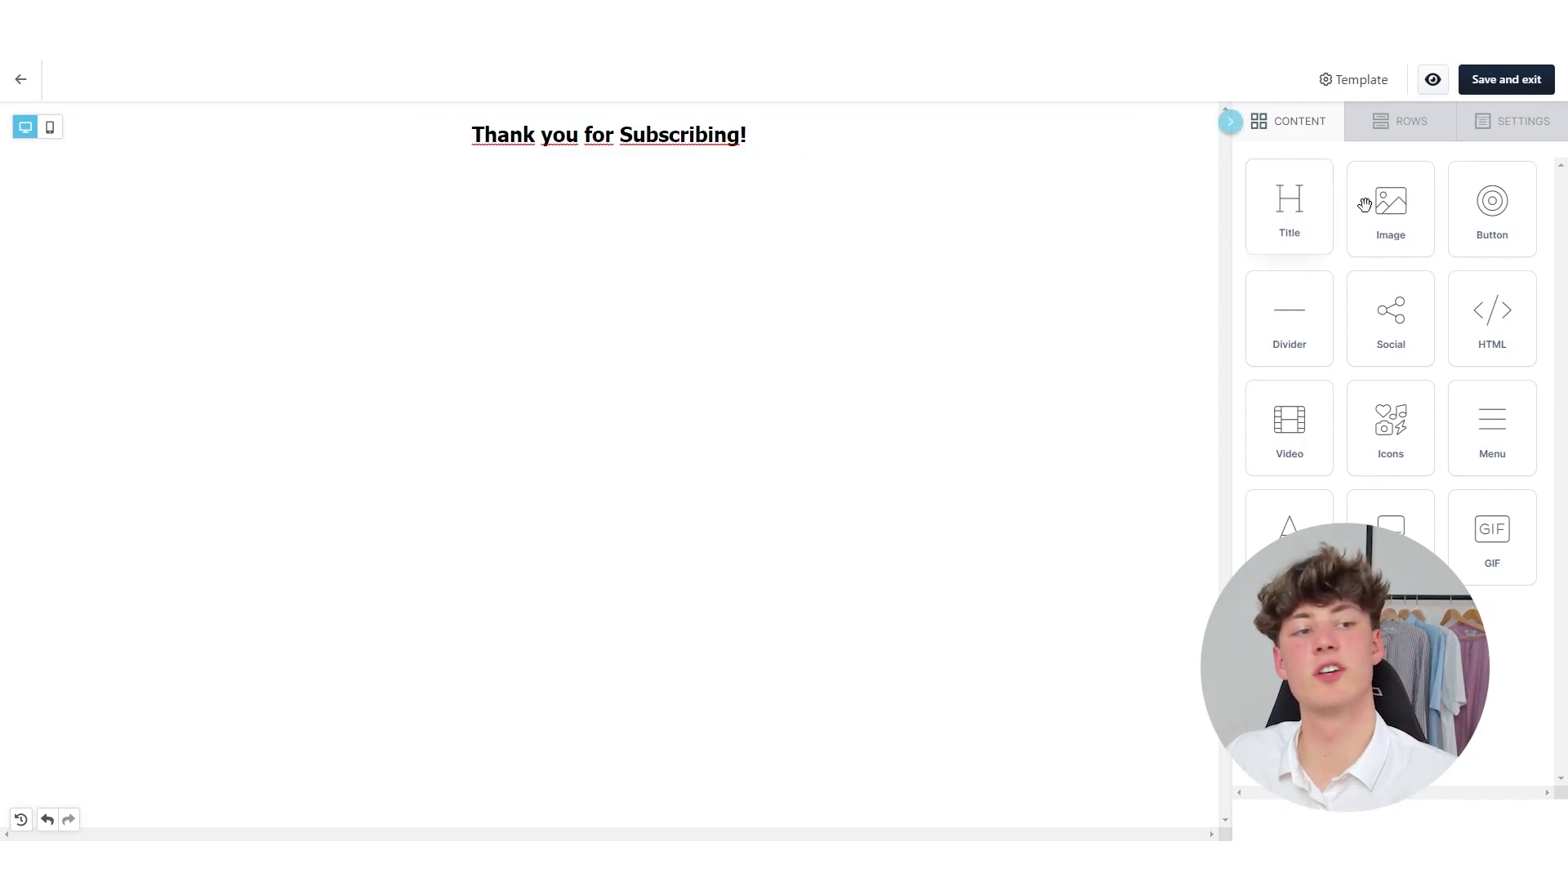
- Add an image block below the title and insert the Habit Tracker Gumroad picture from the file manager
drag(1391, 204, 580, 150)
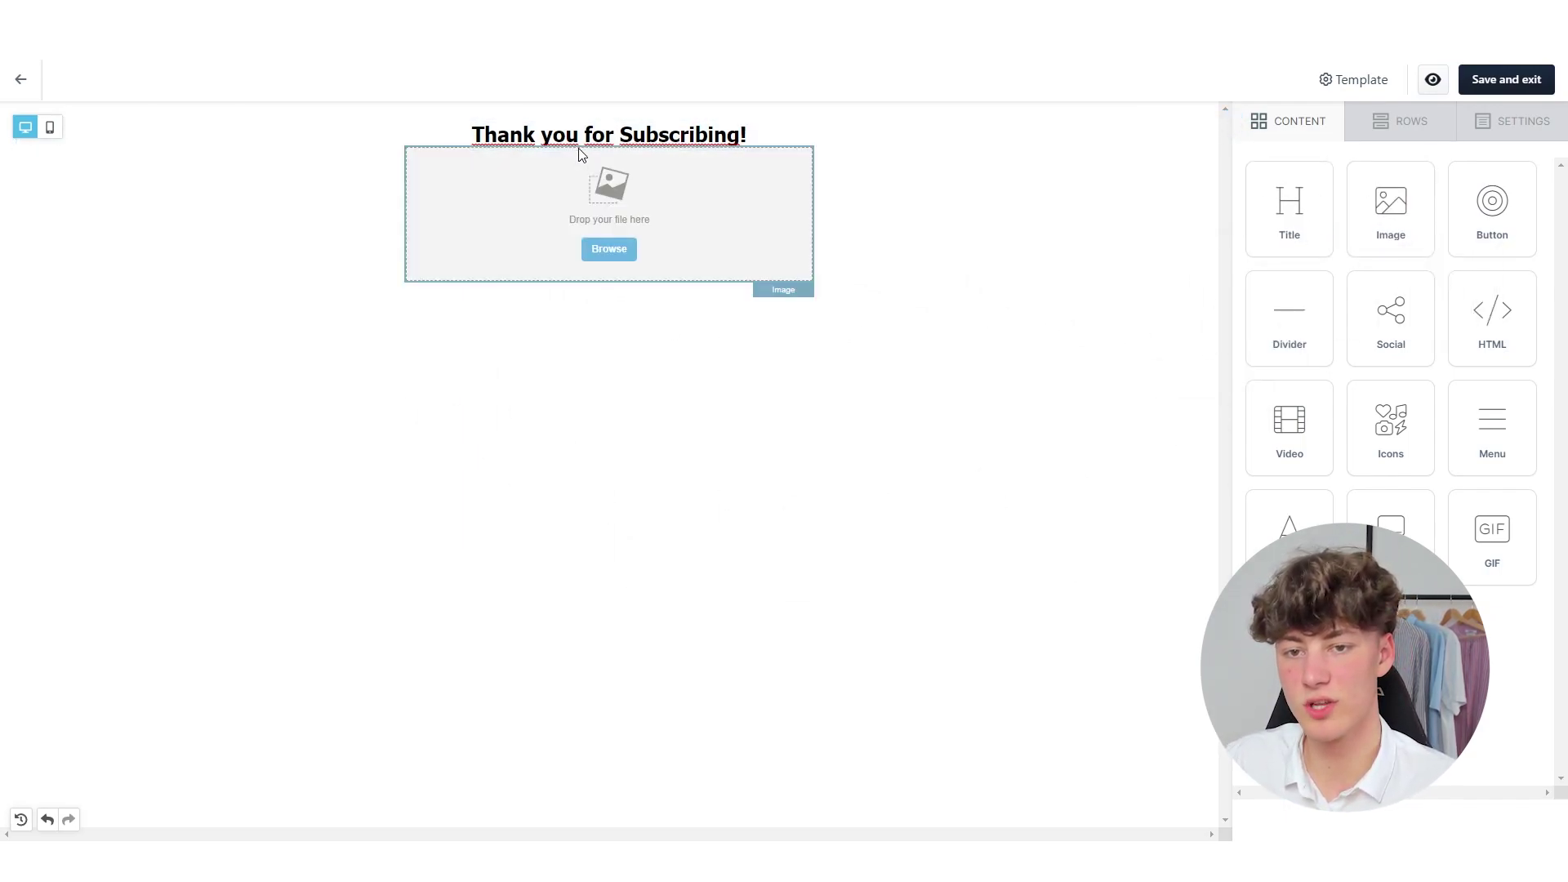
click(623, 255)
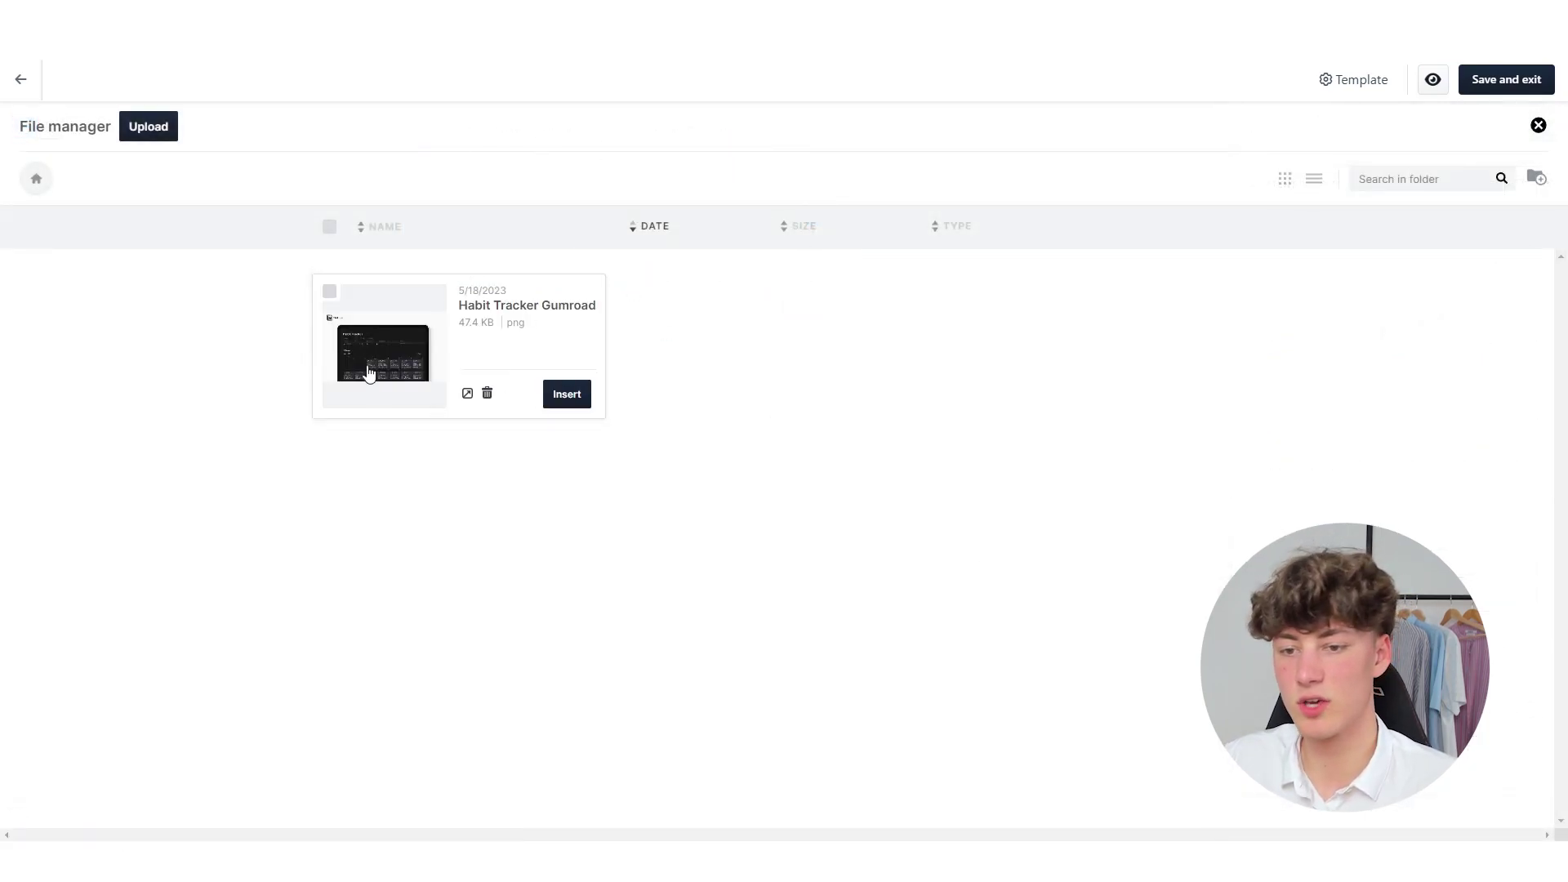
click(329, 292)
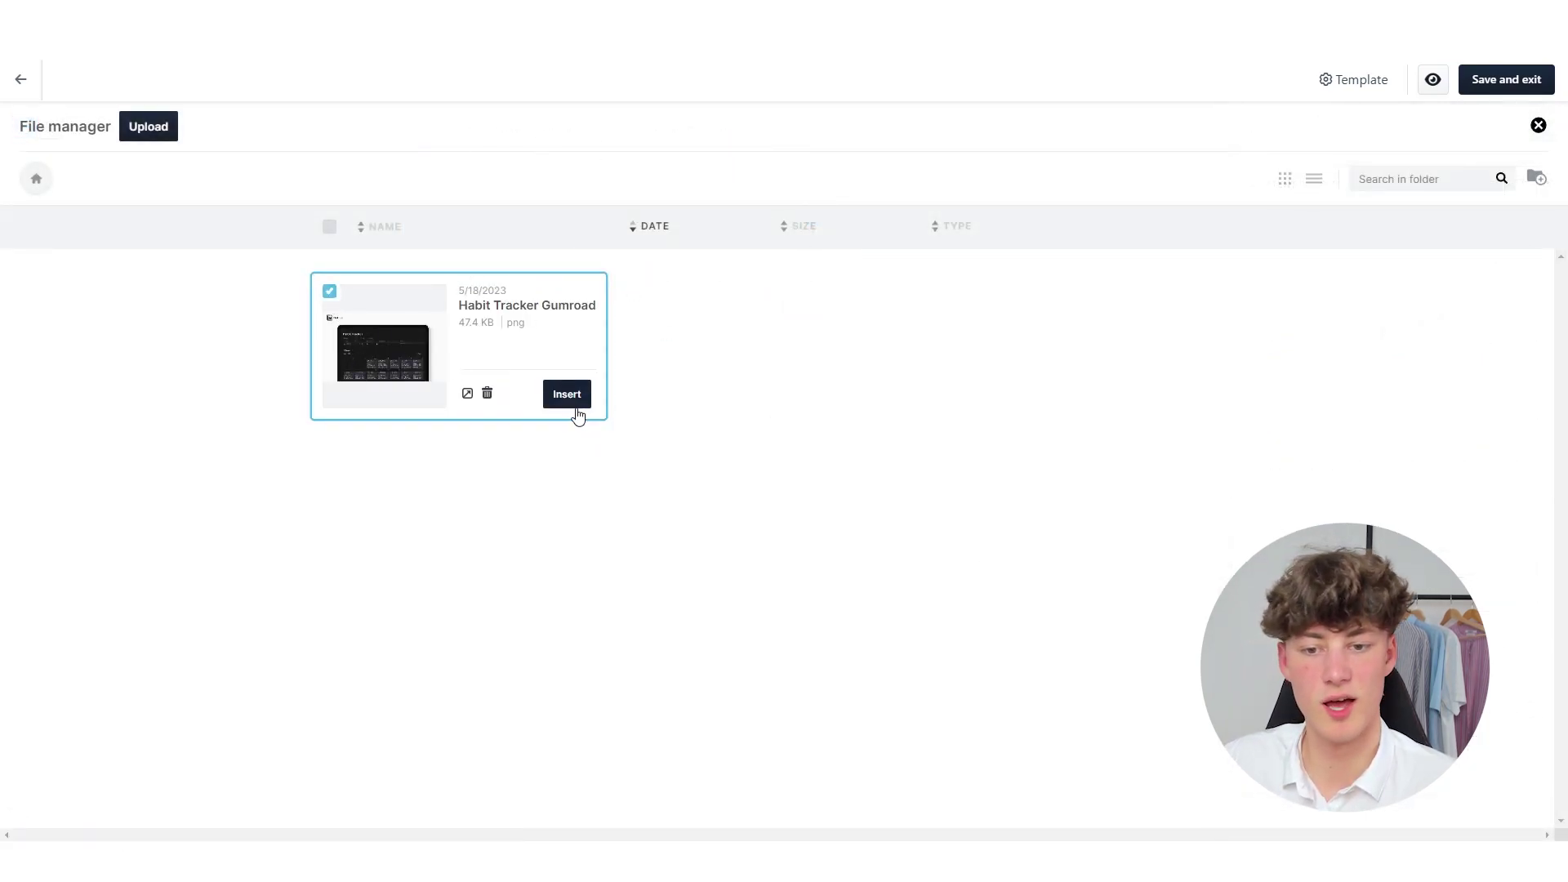
click(572, 399)
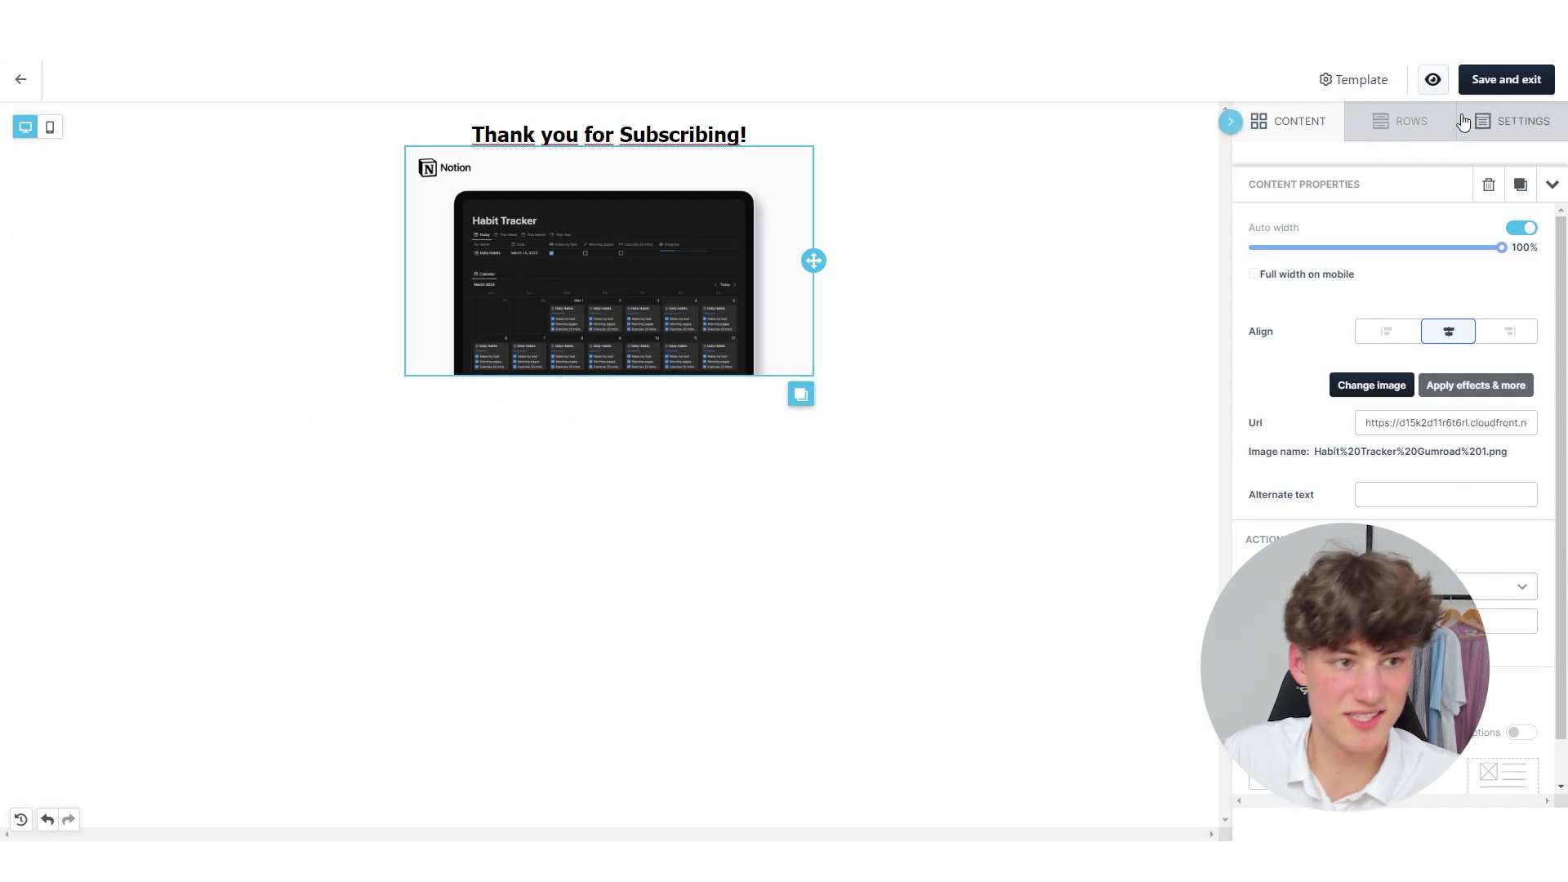
- Add a divider below the Habit Tracker image
click(1416, 127)
click(1343, 129)
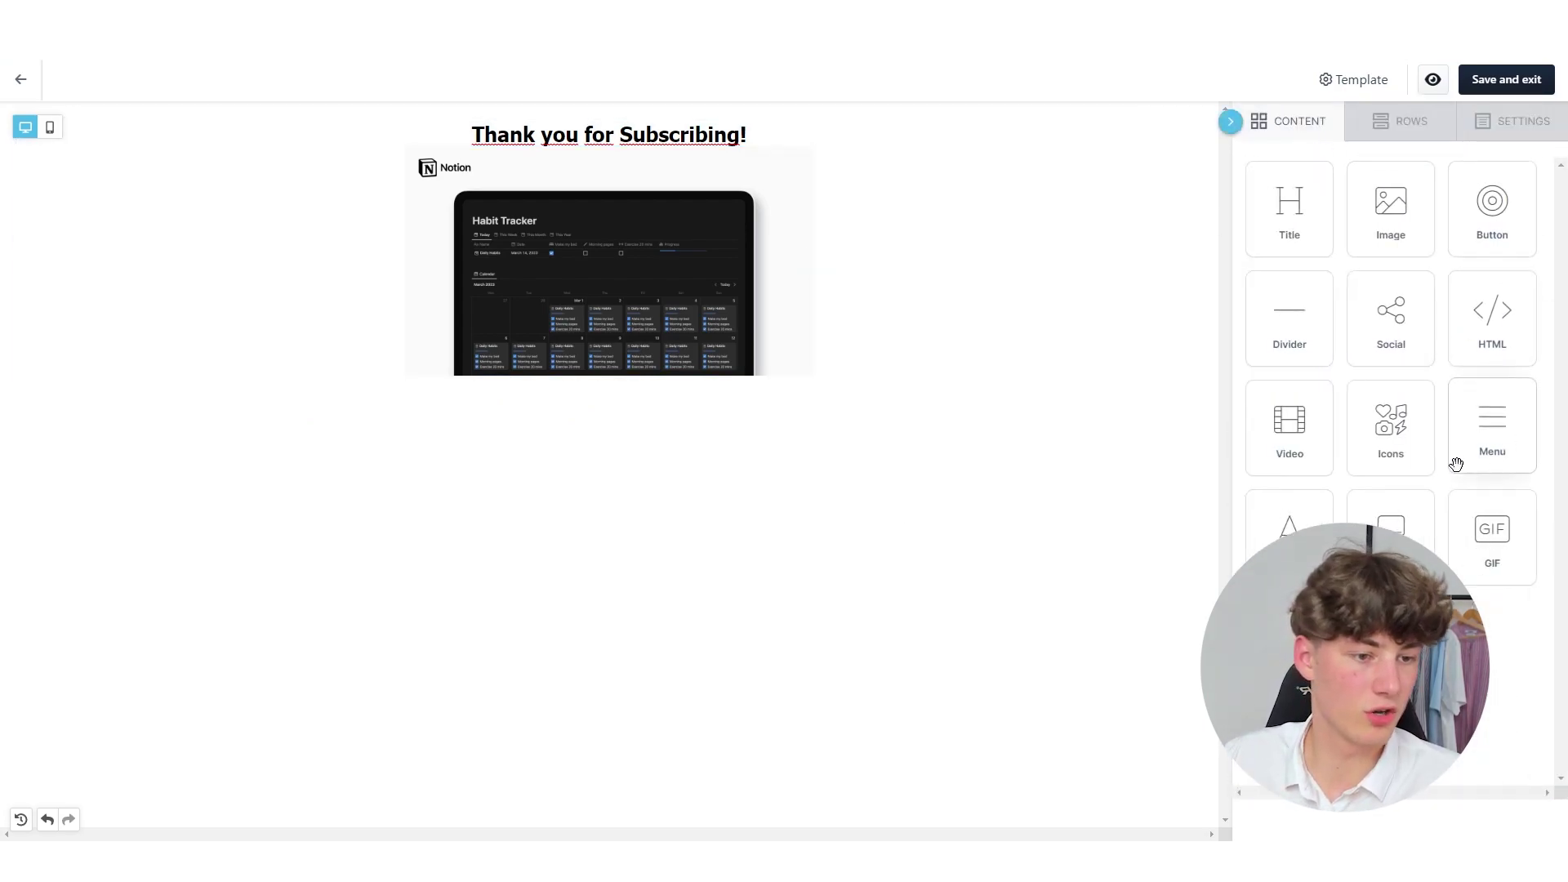
drag(1286, 418, 626, 385)
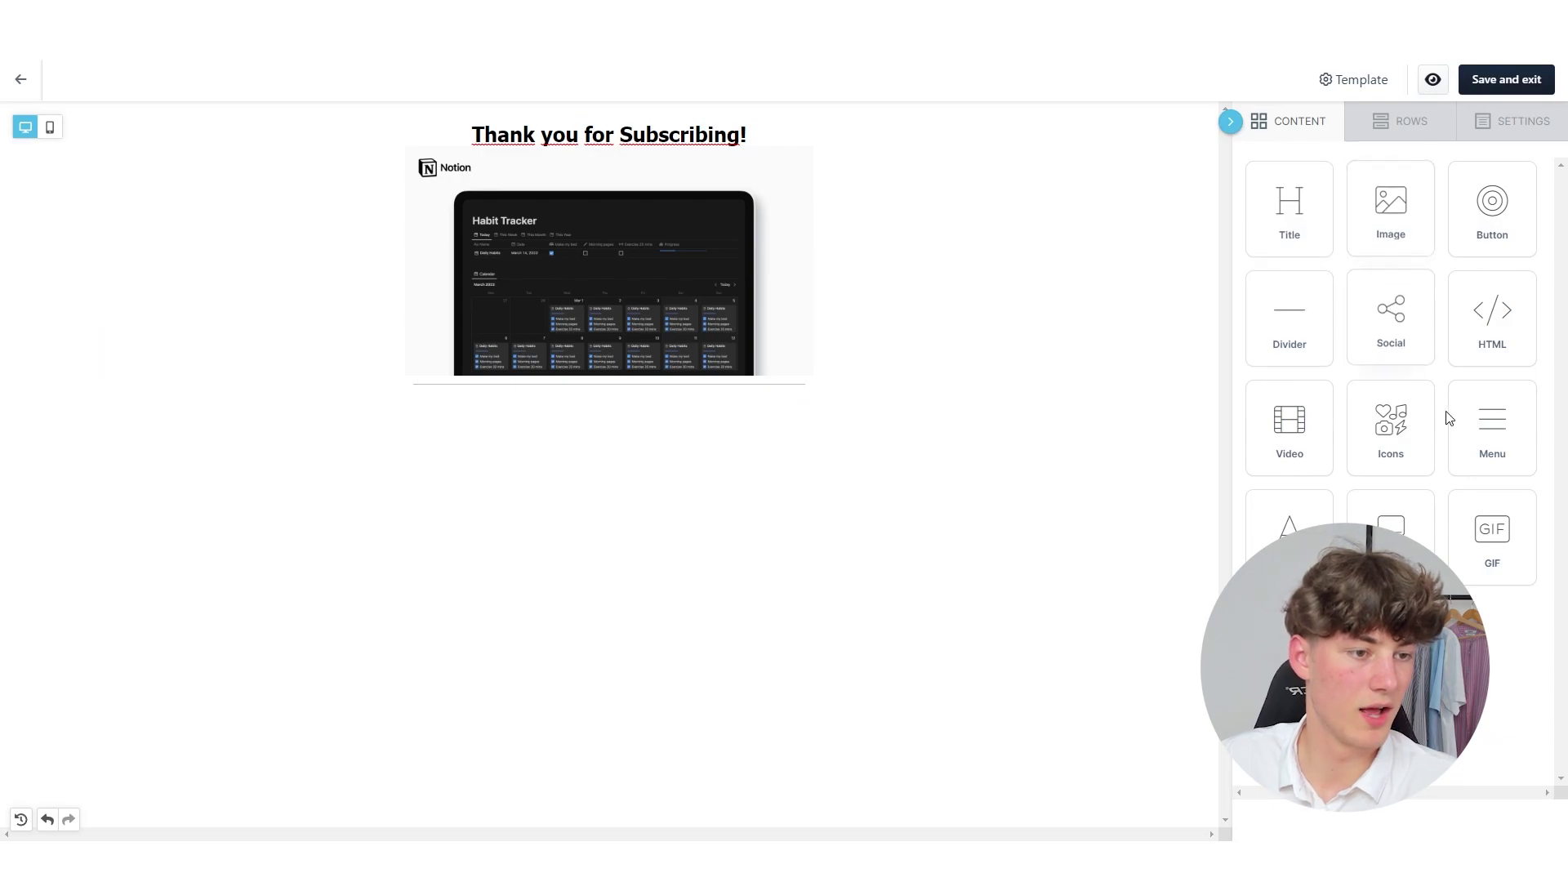
- Add a text block below the divider and replace its placeholder with "I am thankful that you have subscribed"
drag(1290, 522, 572, 405)
double_click(547, 410)
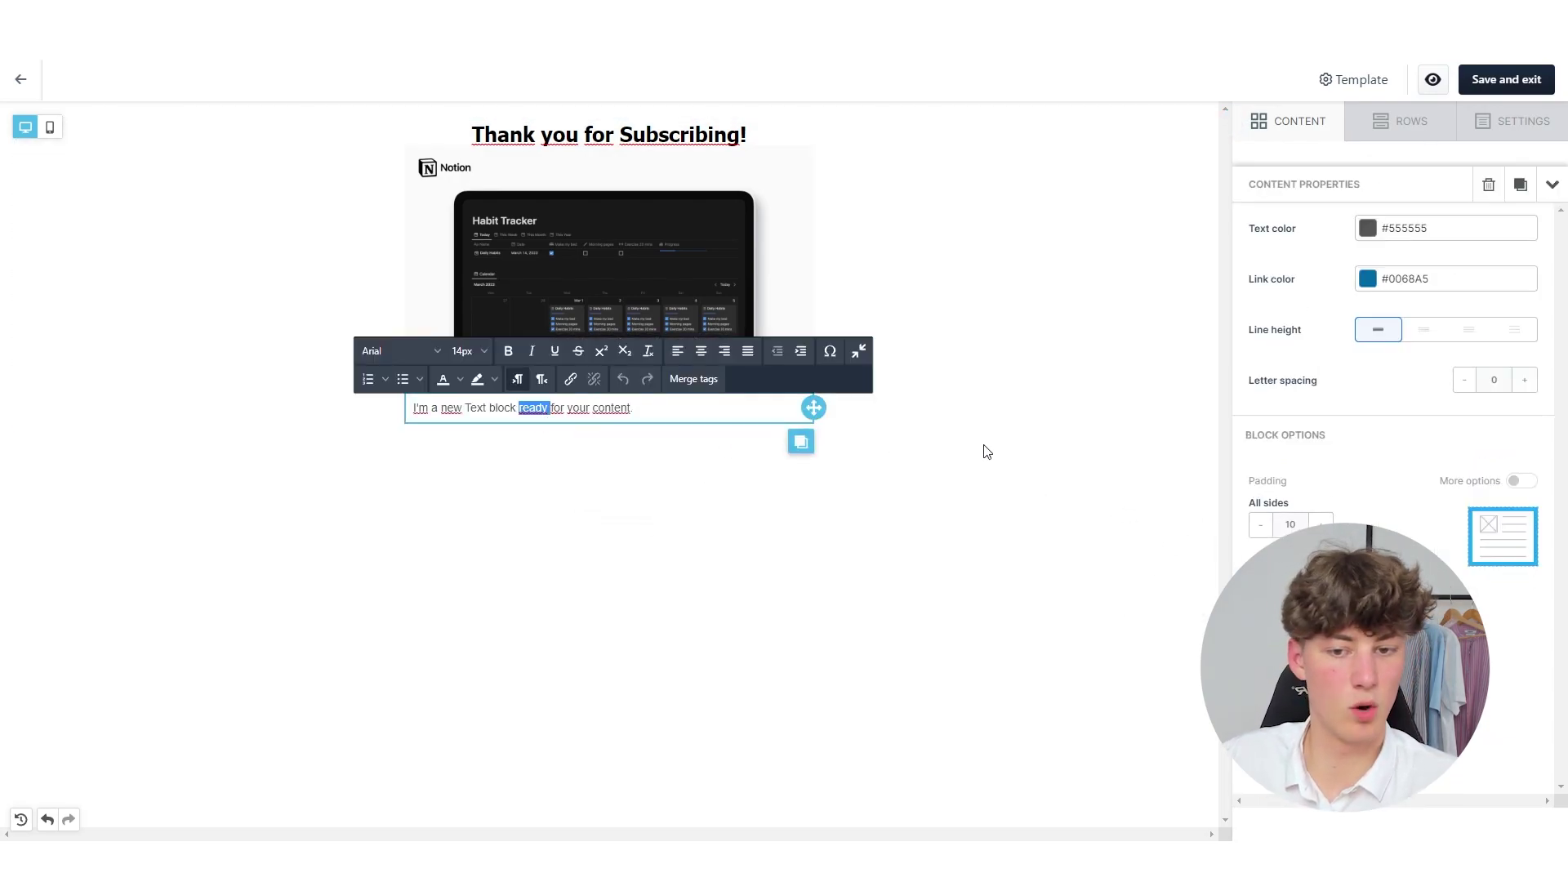
key(ctrl+a)
key(BackSpace)
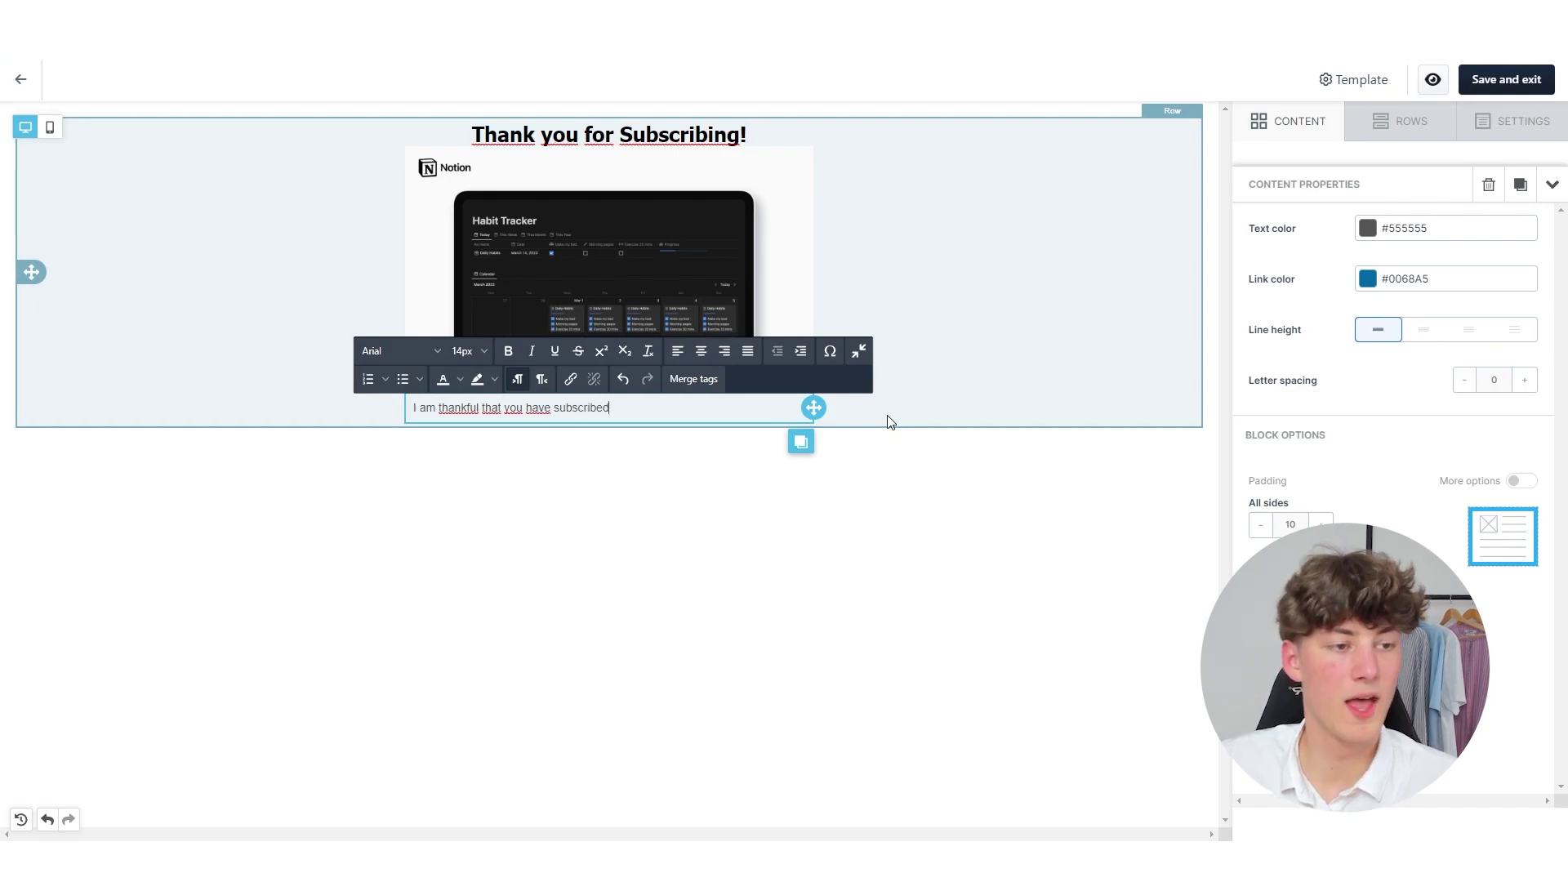
- Save the finished email template and exit the editor
click(1388, 141)
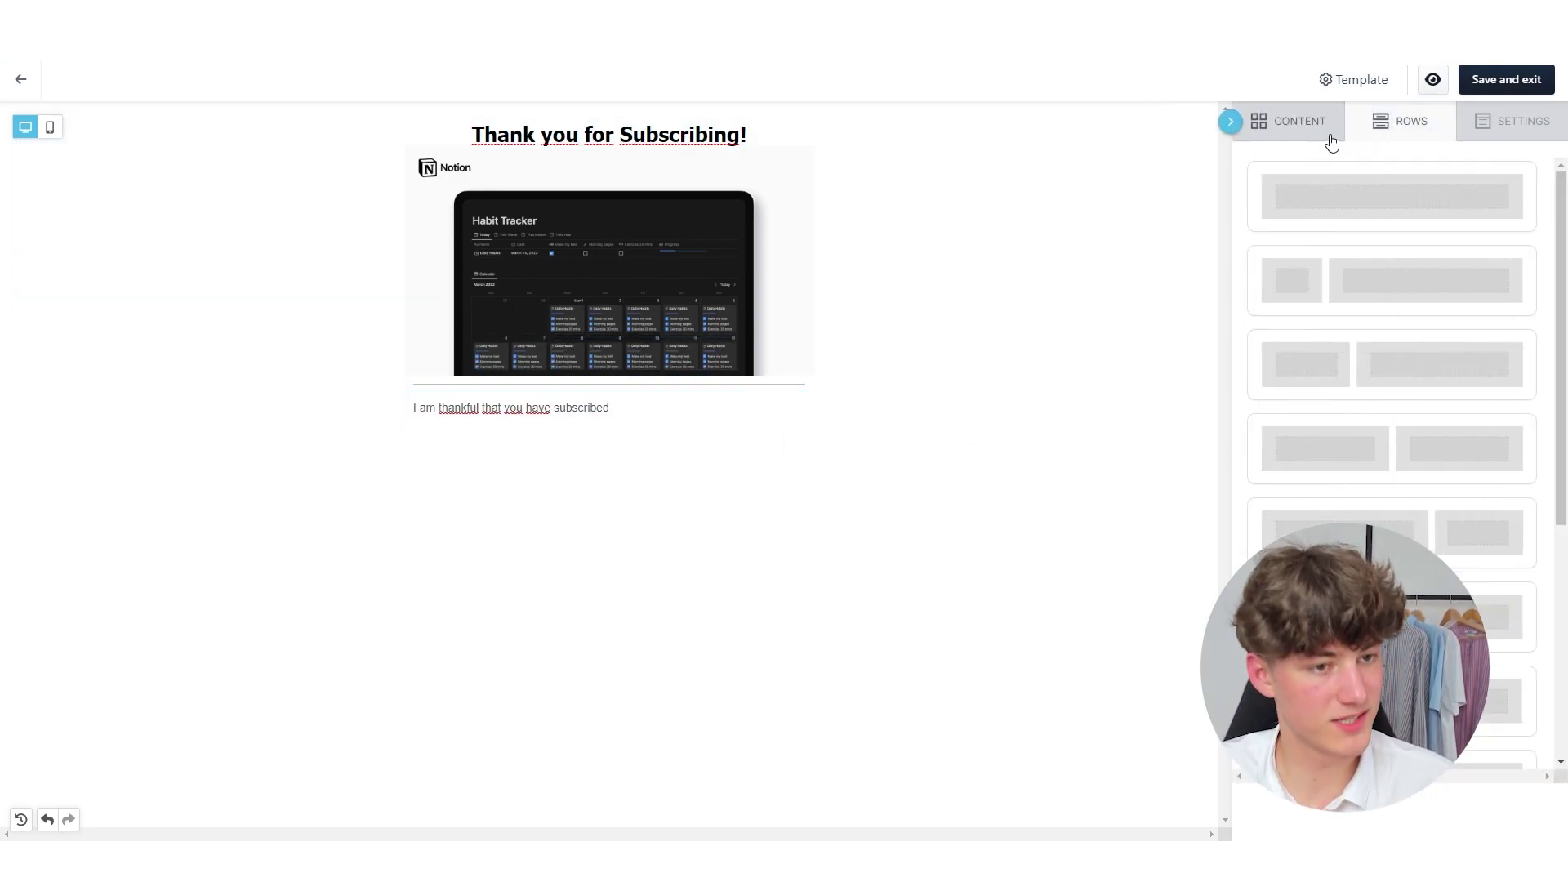
click(1329, 132)
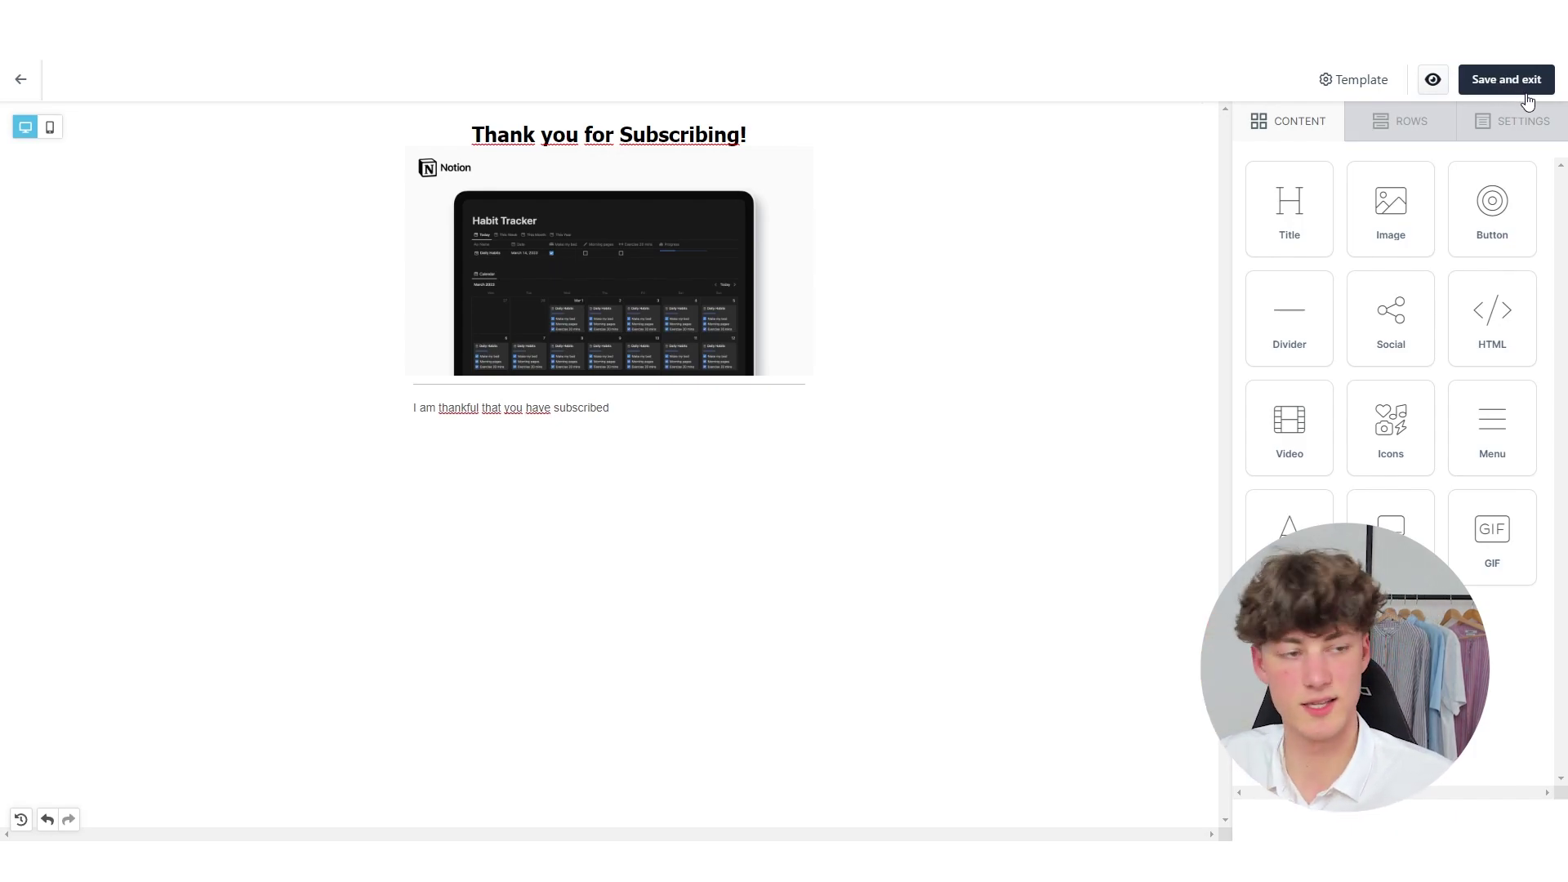
click(1536, 85)
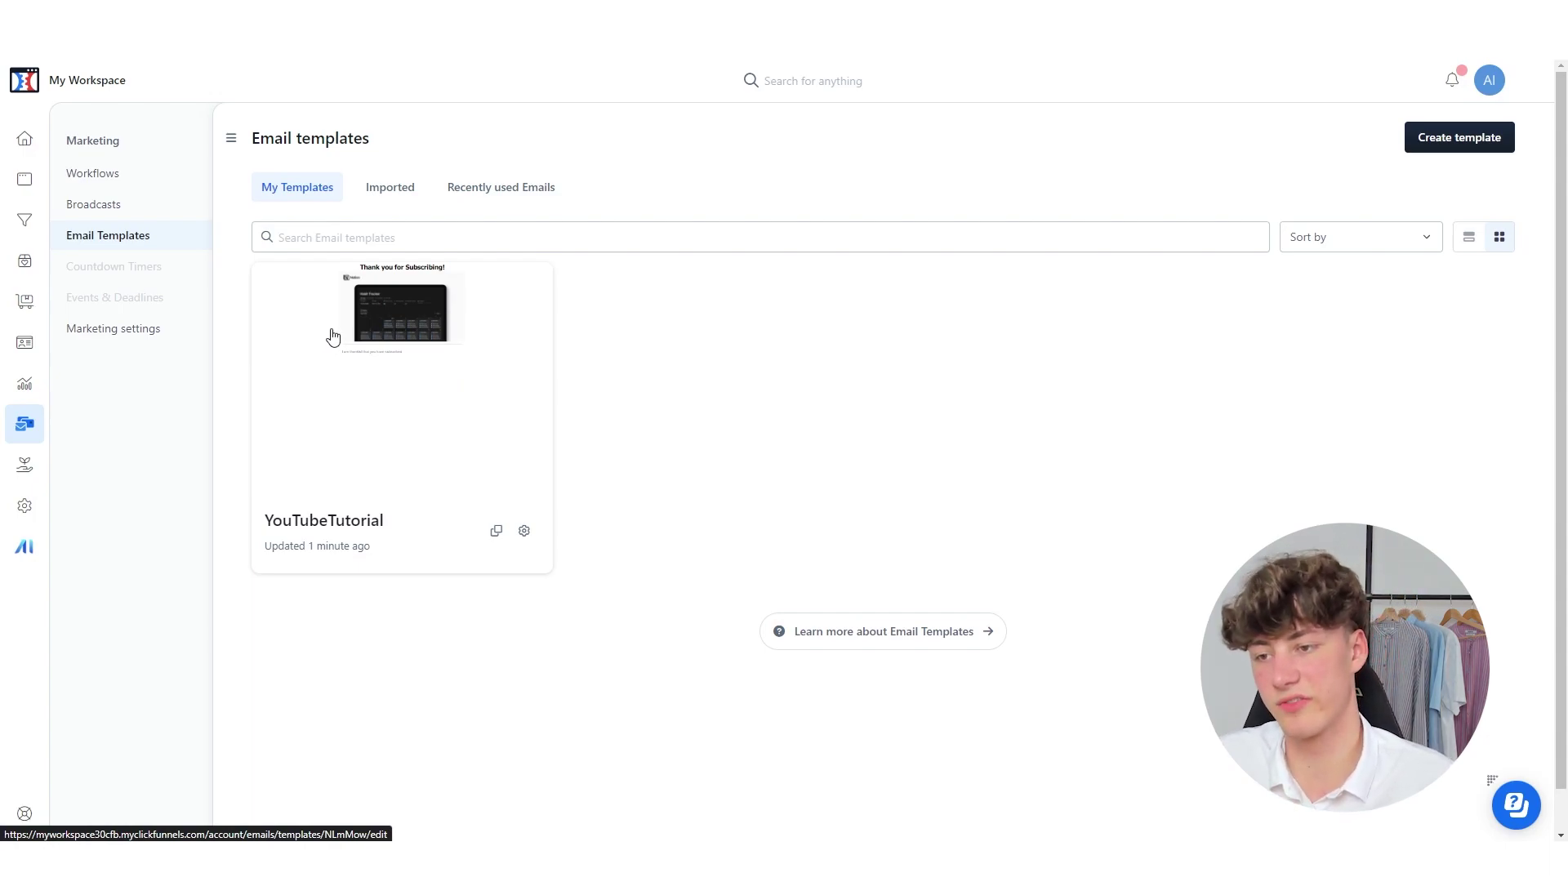
- Create a new email broadcast based on the saved YouTubeTutorial template
click(107, 215)
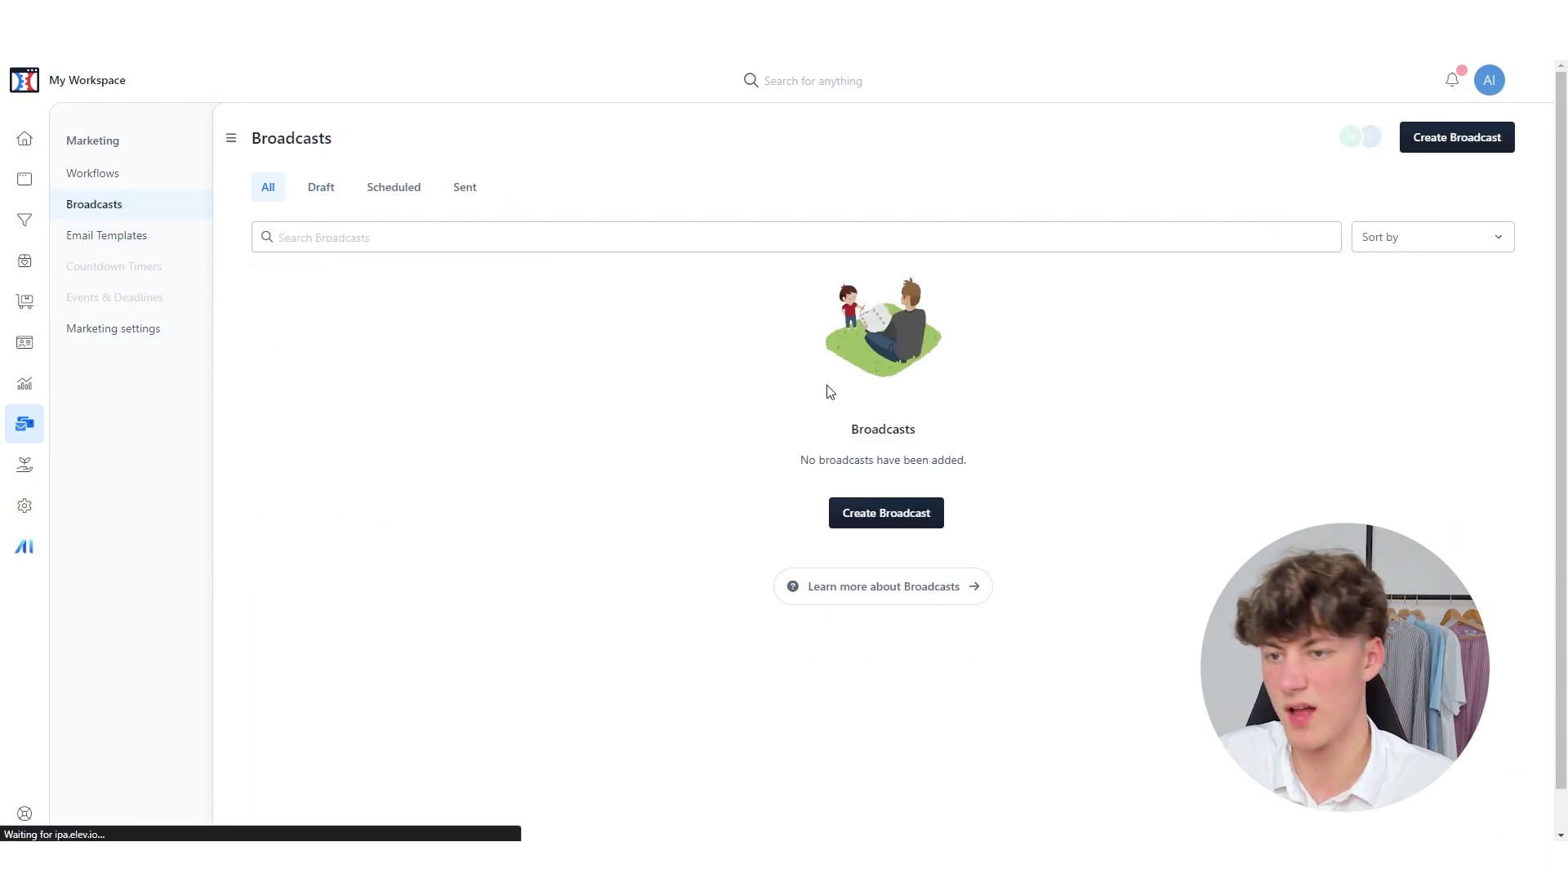
drag(958, 460, 836, 437)
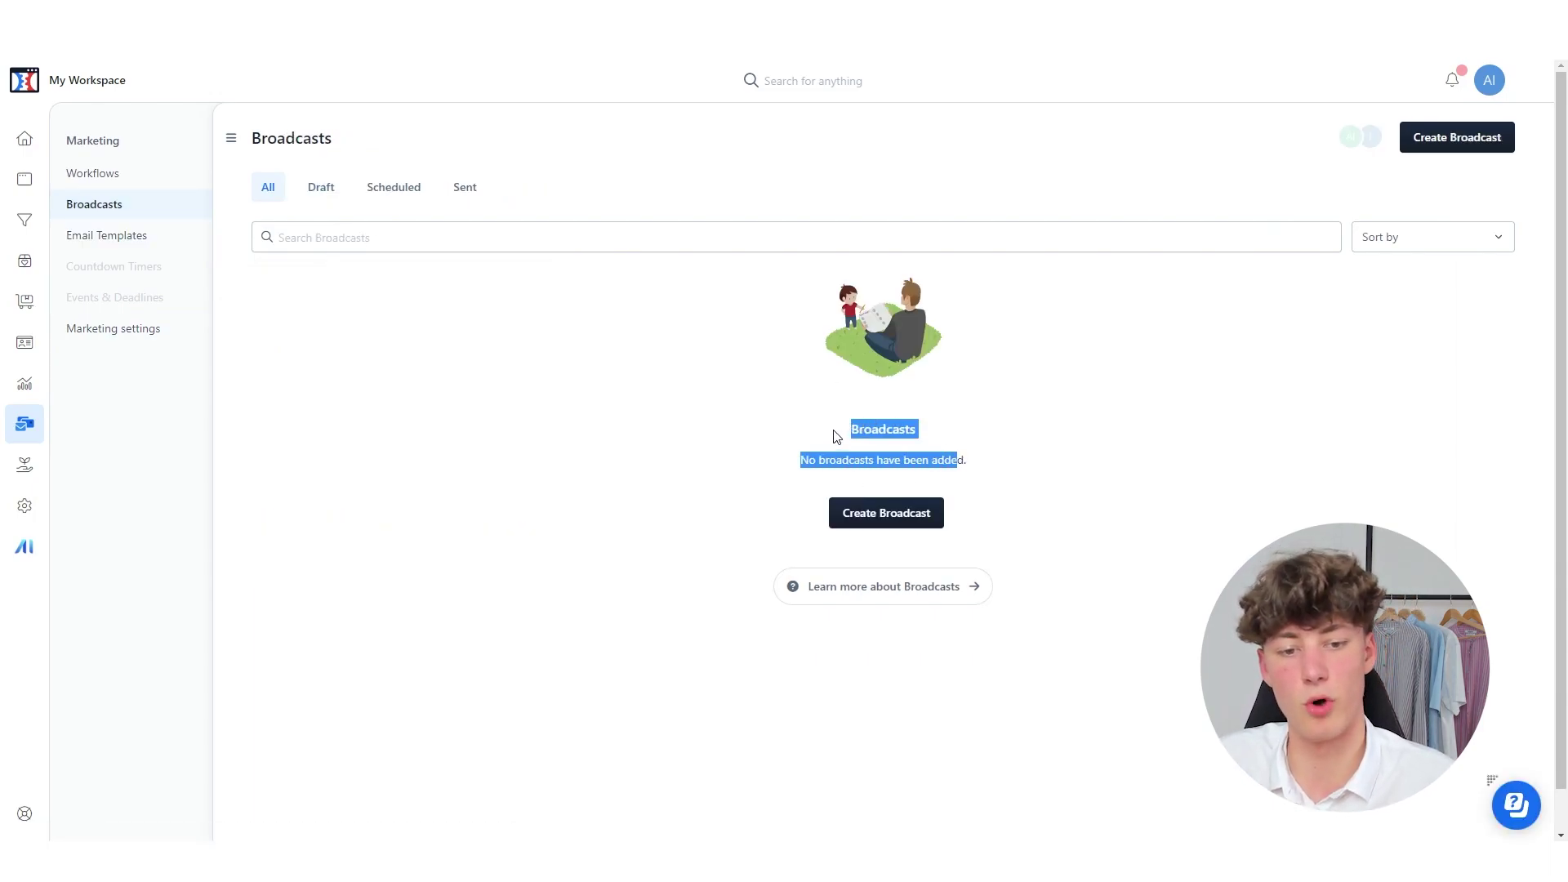
click(938, 459)
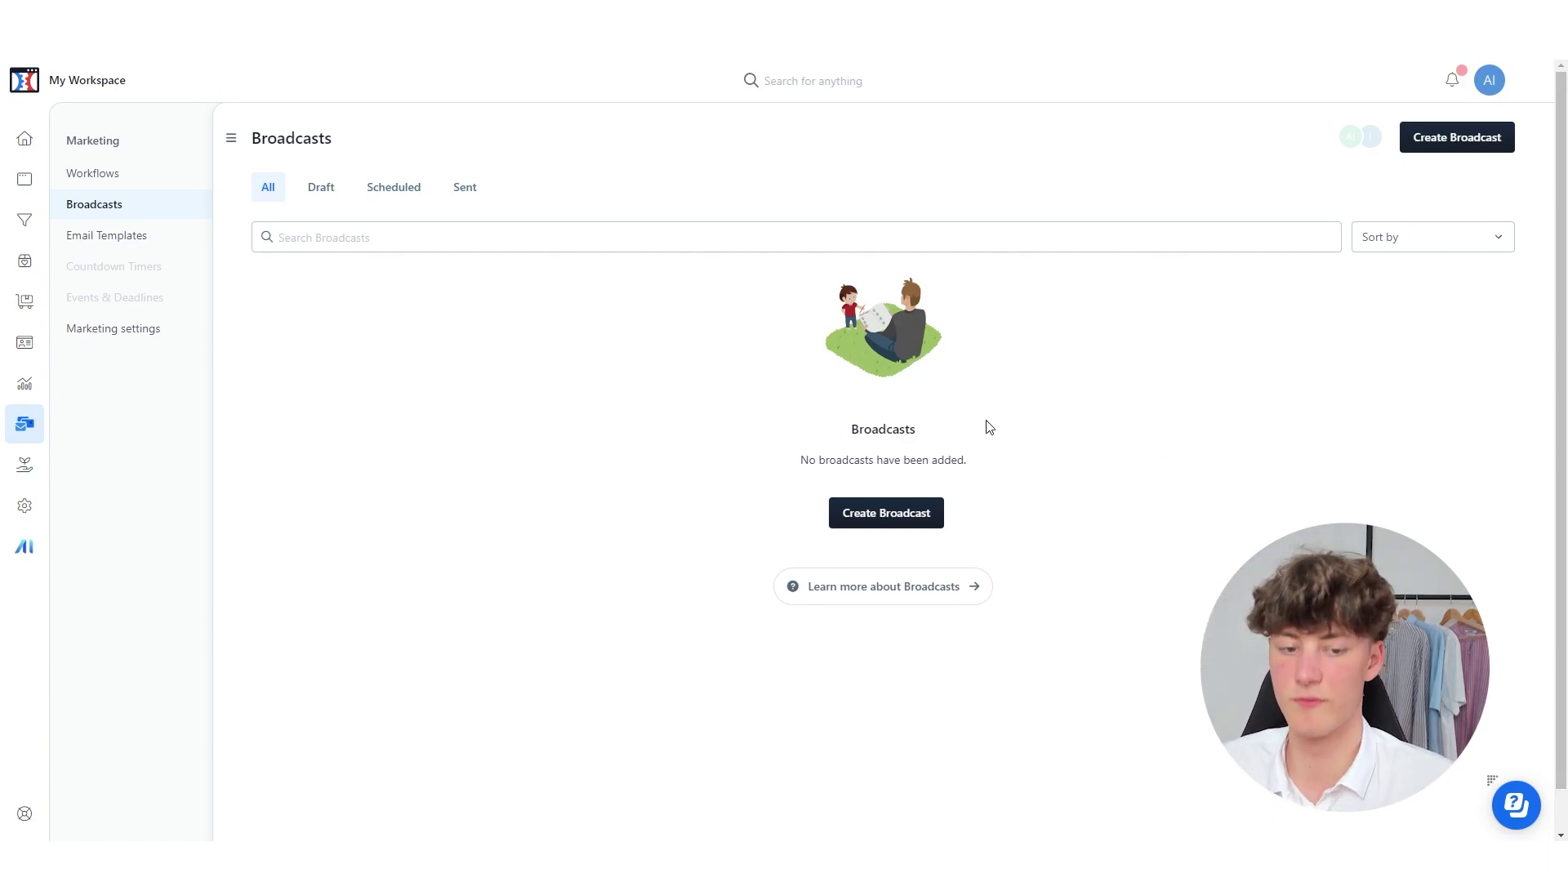
click(866, 512)
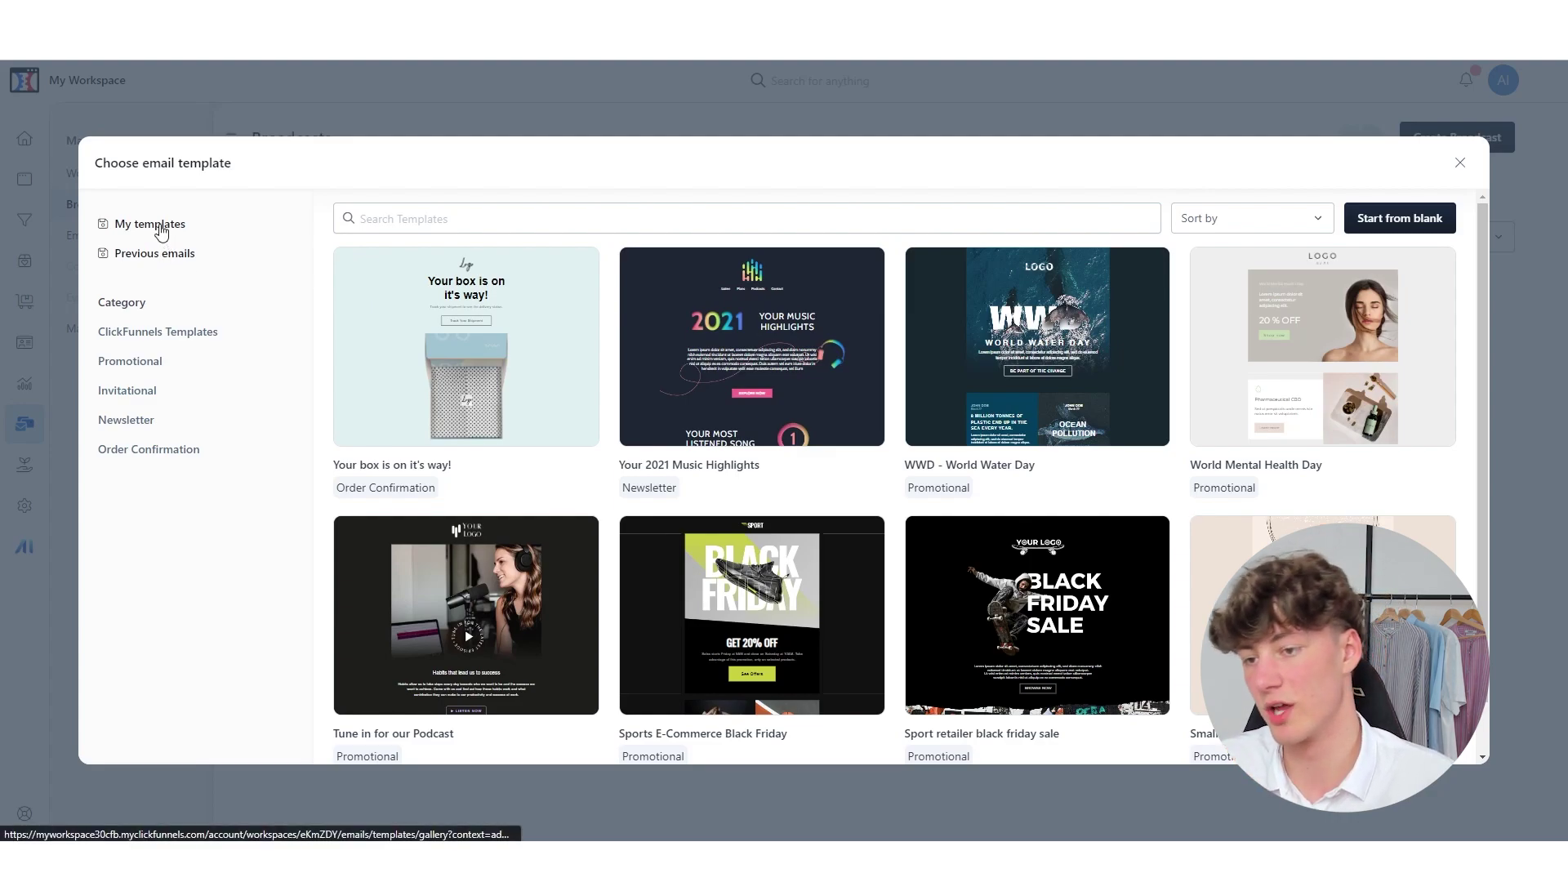
click(154, 223)
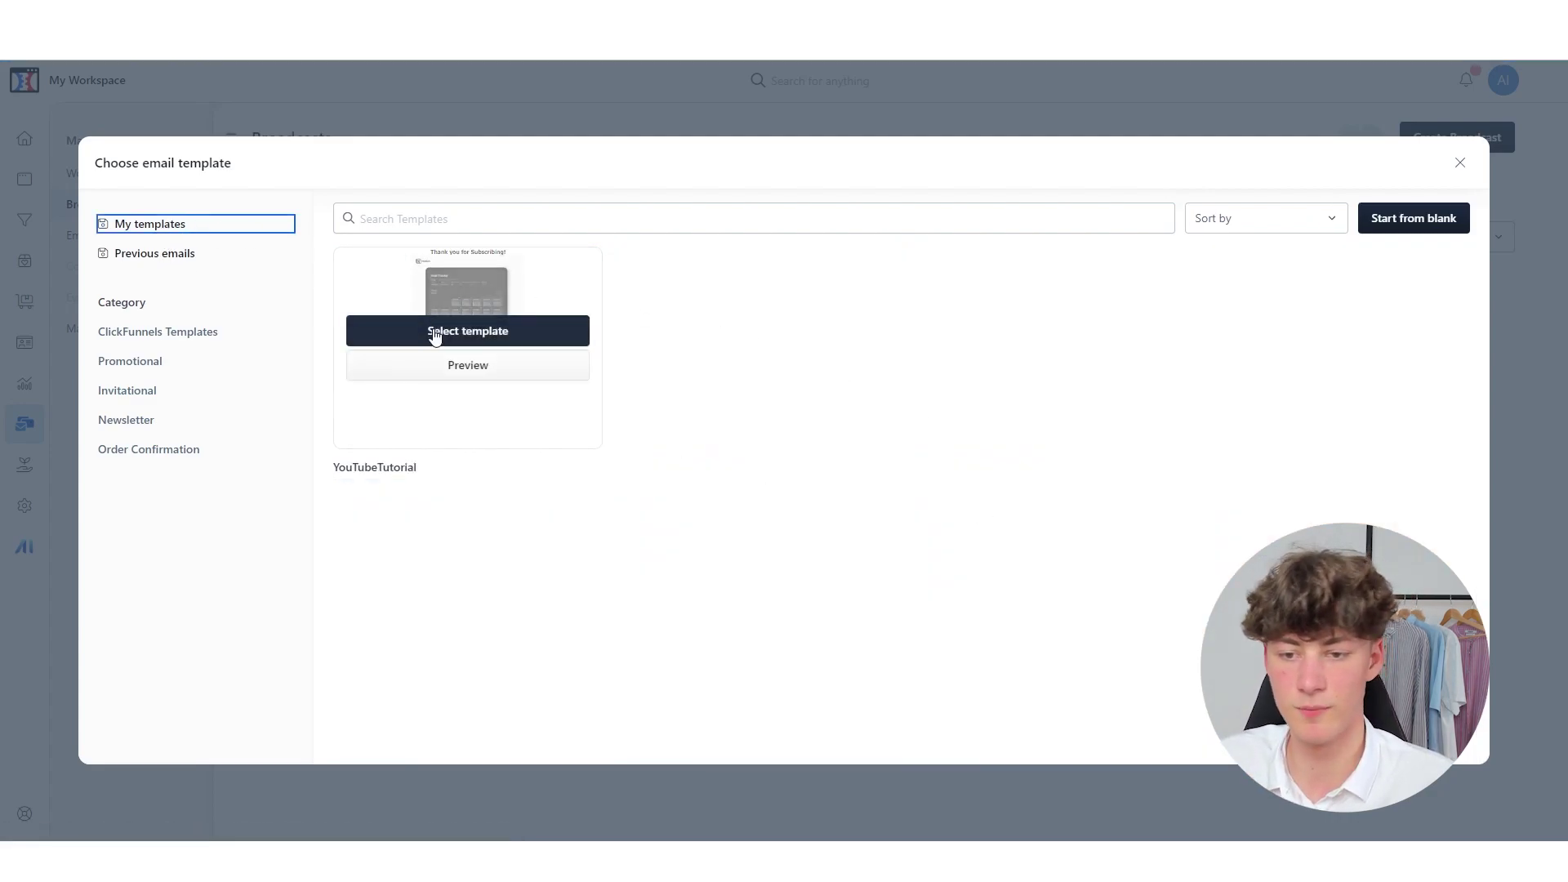
click(469, 341)
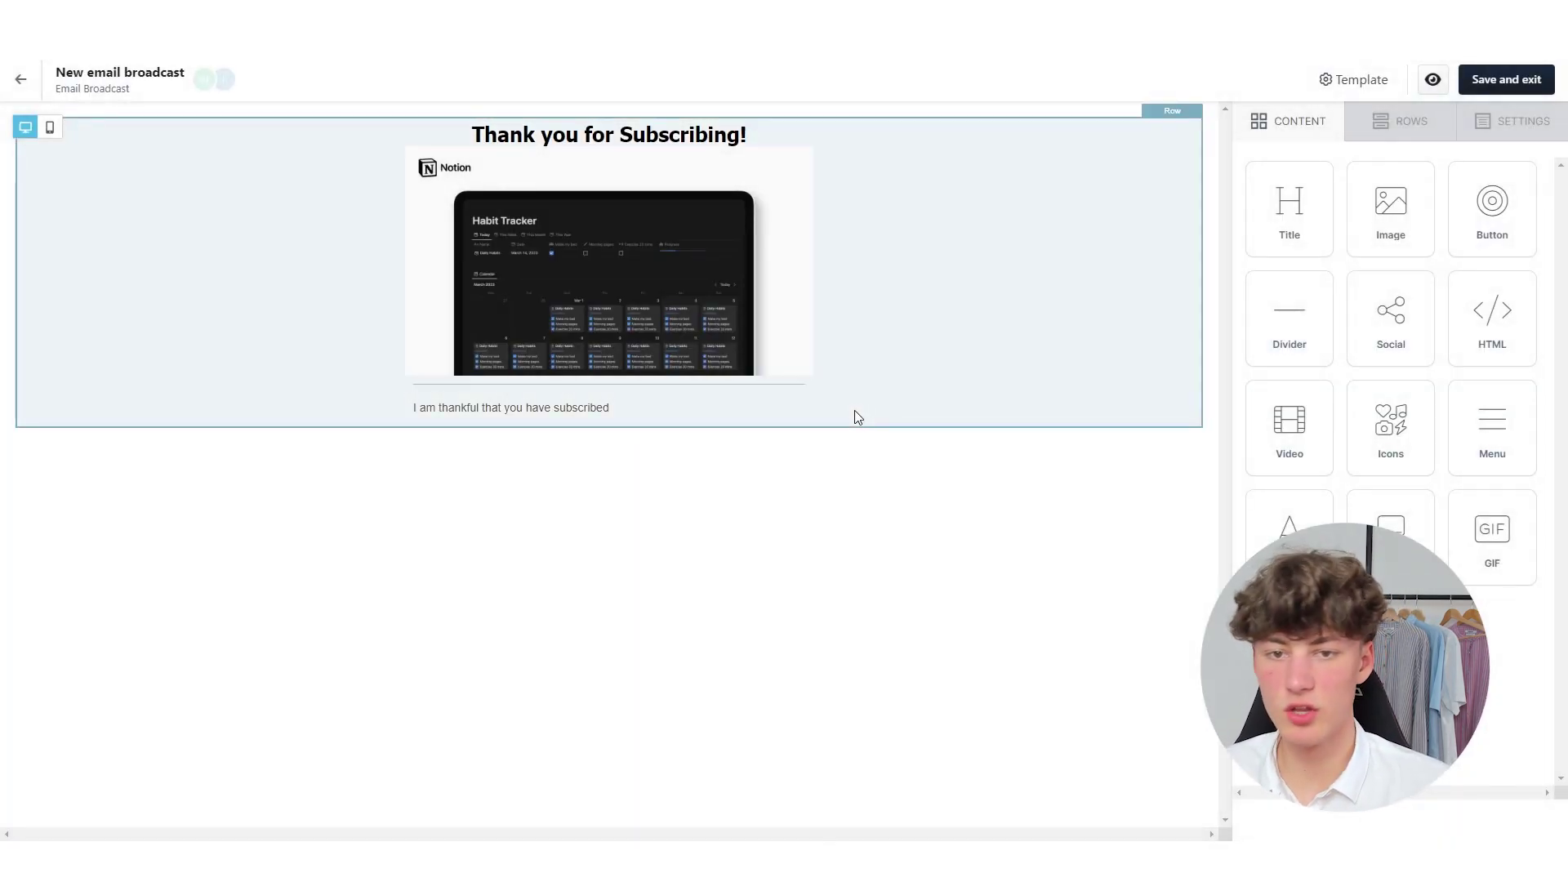
- Replace the email's title with "Have you thought about improving your Productivity?"
click(603, 126)
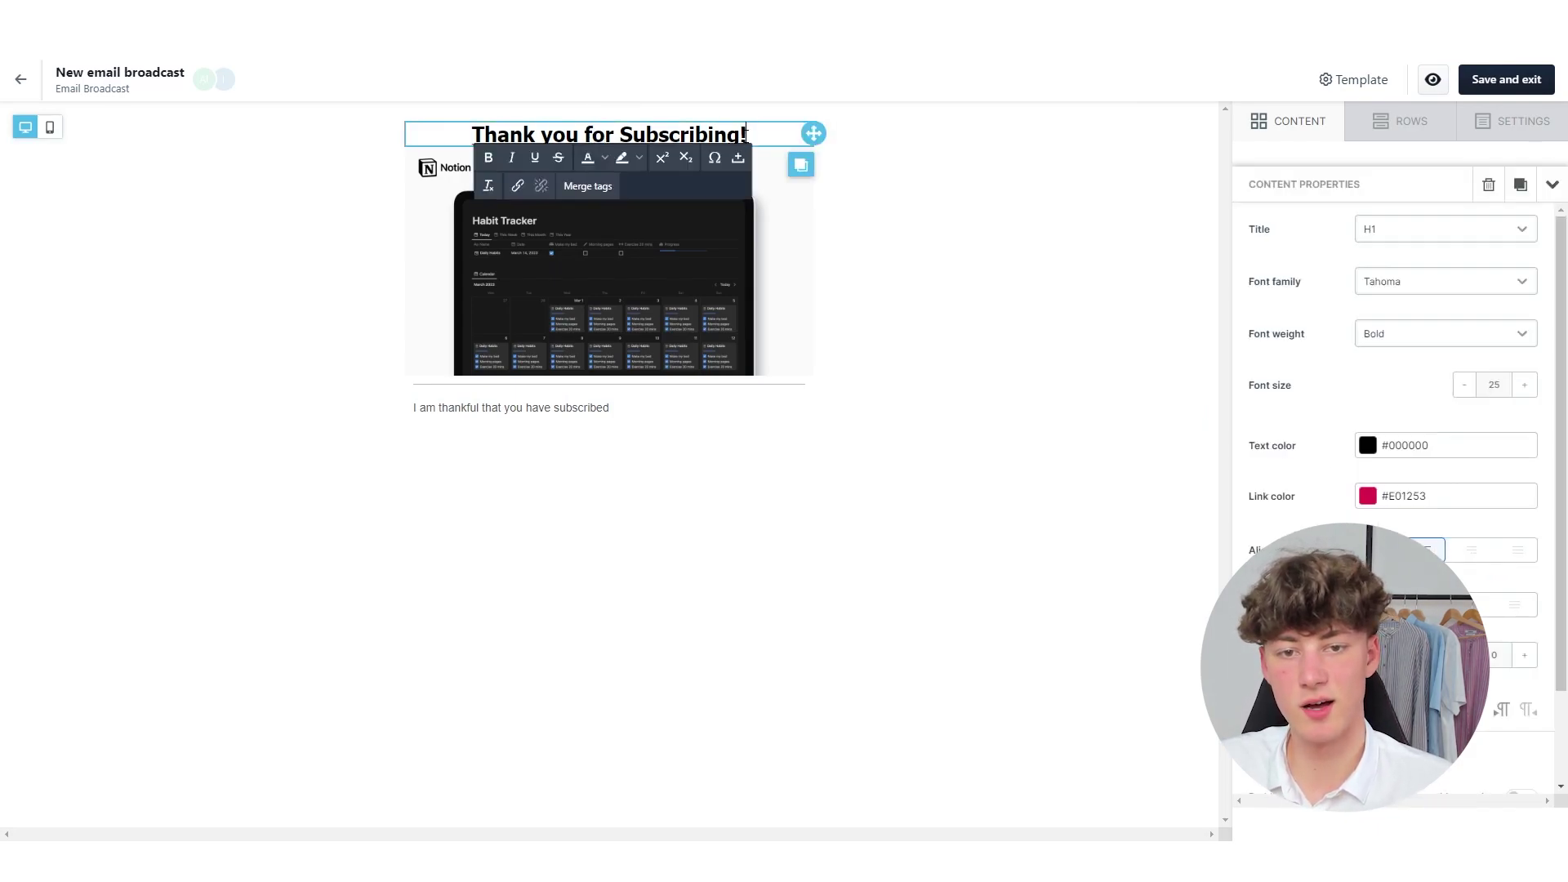
drag(745, 133, 462, 106)
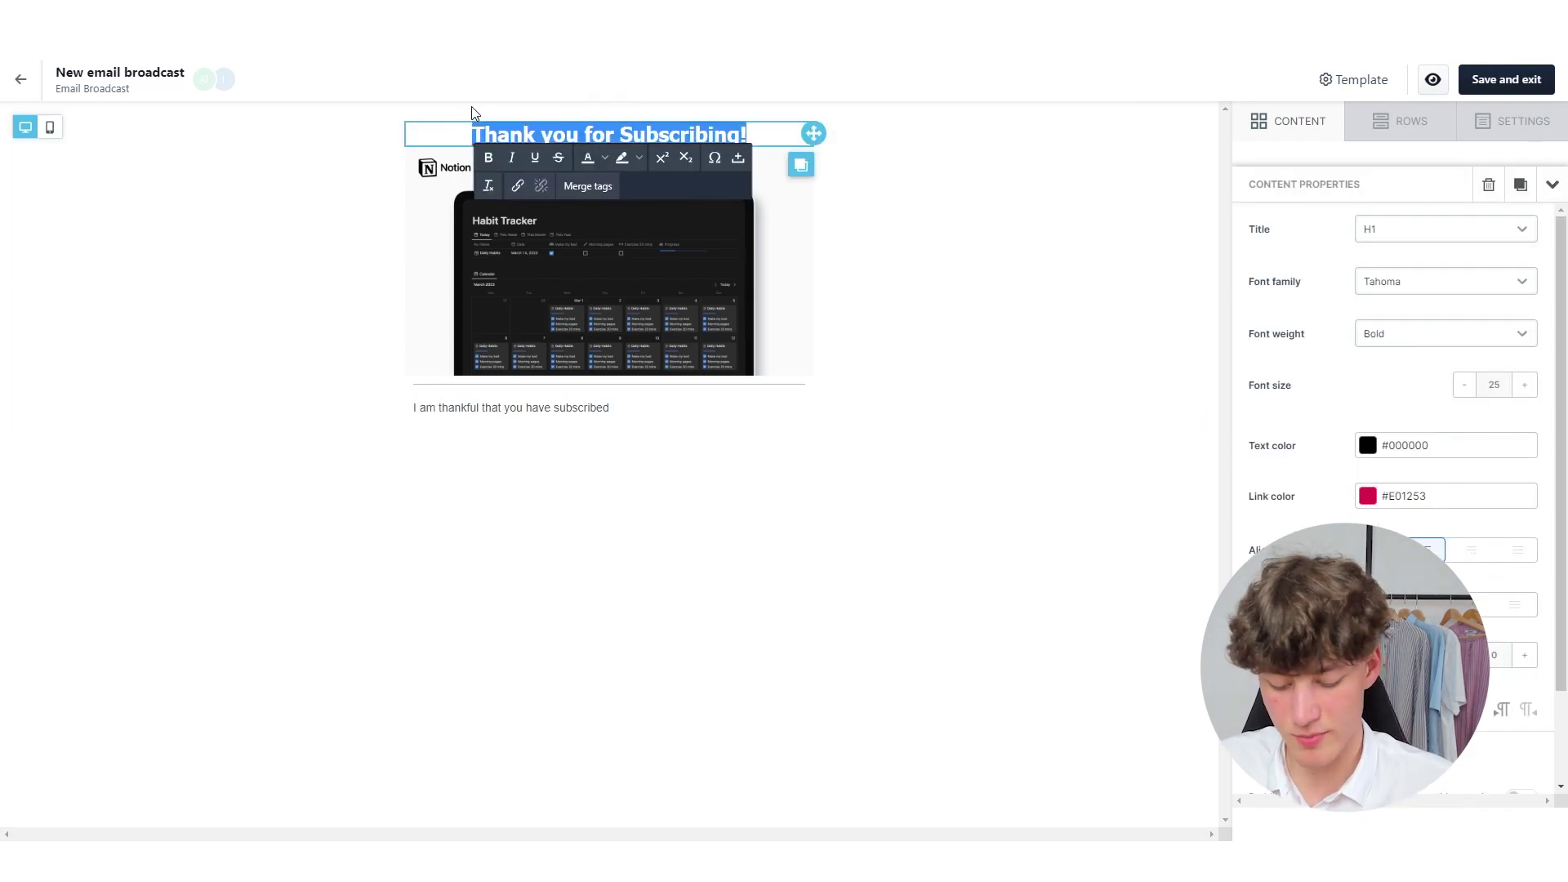
text(H)
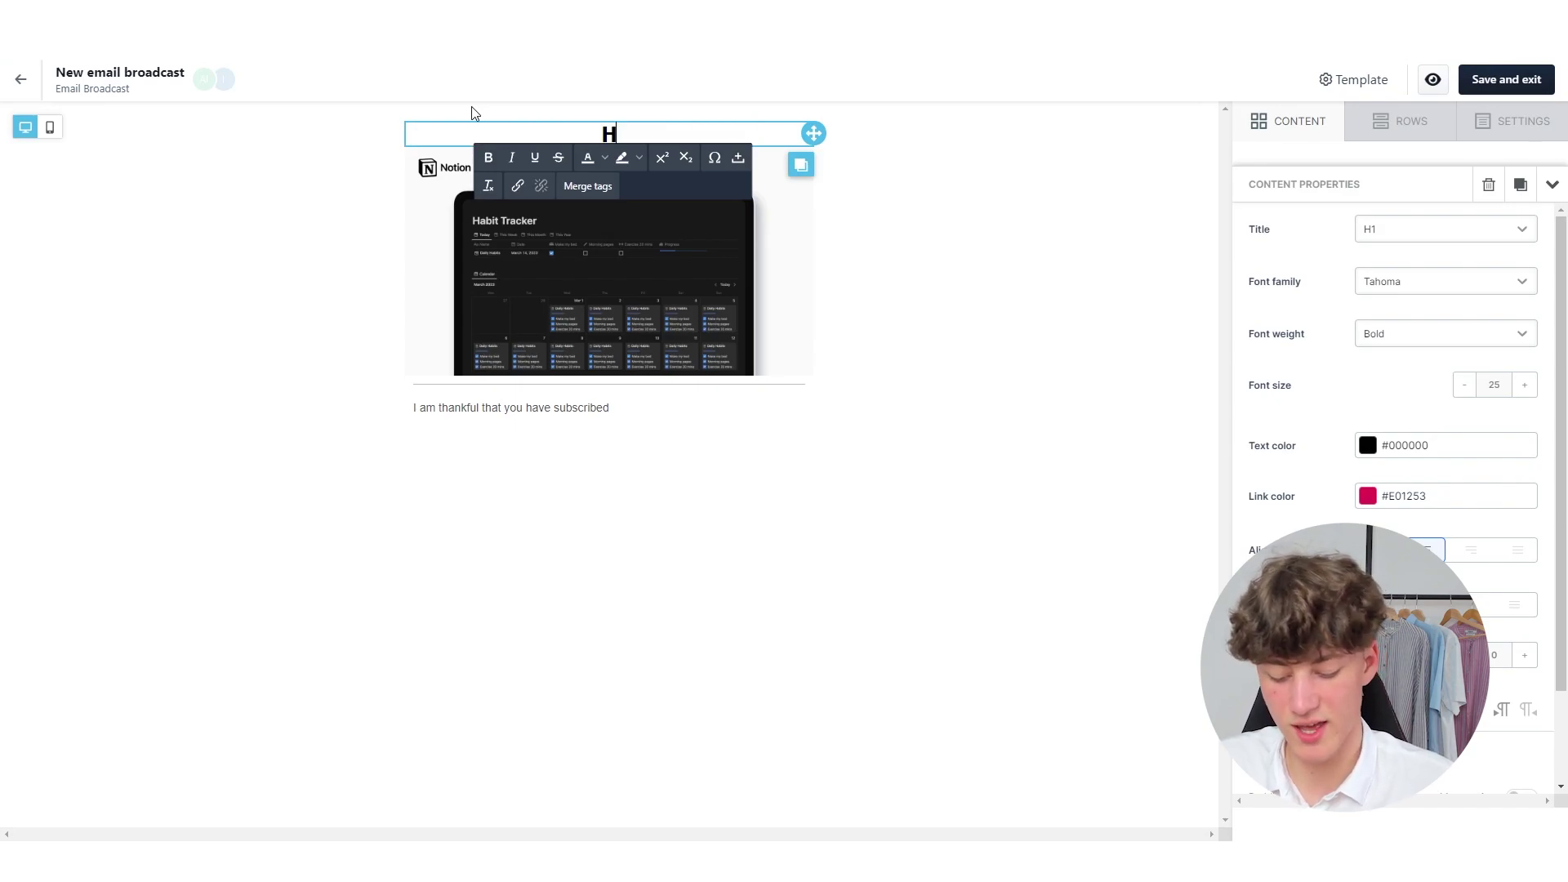
text(ave you thou)
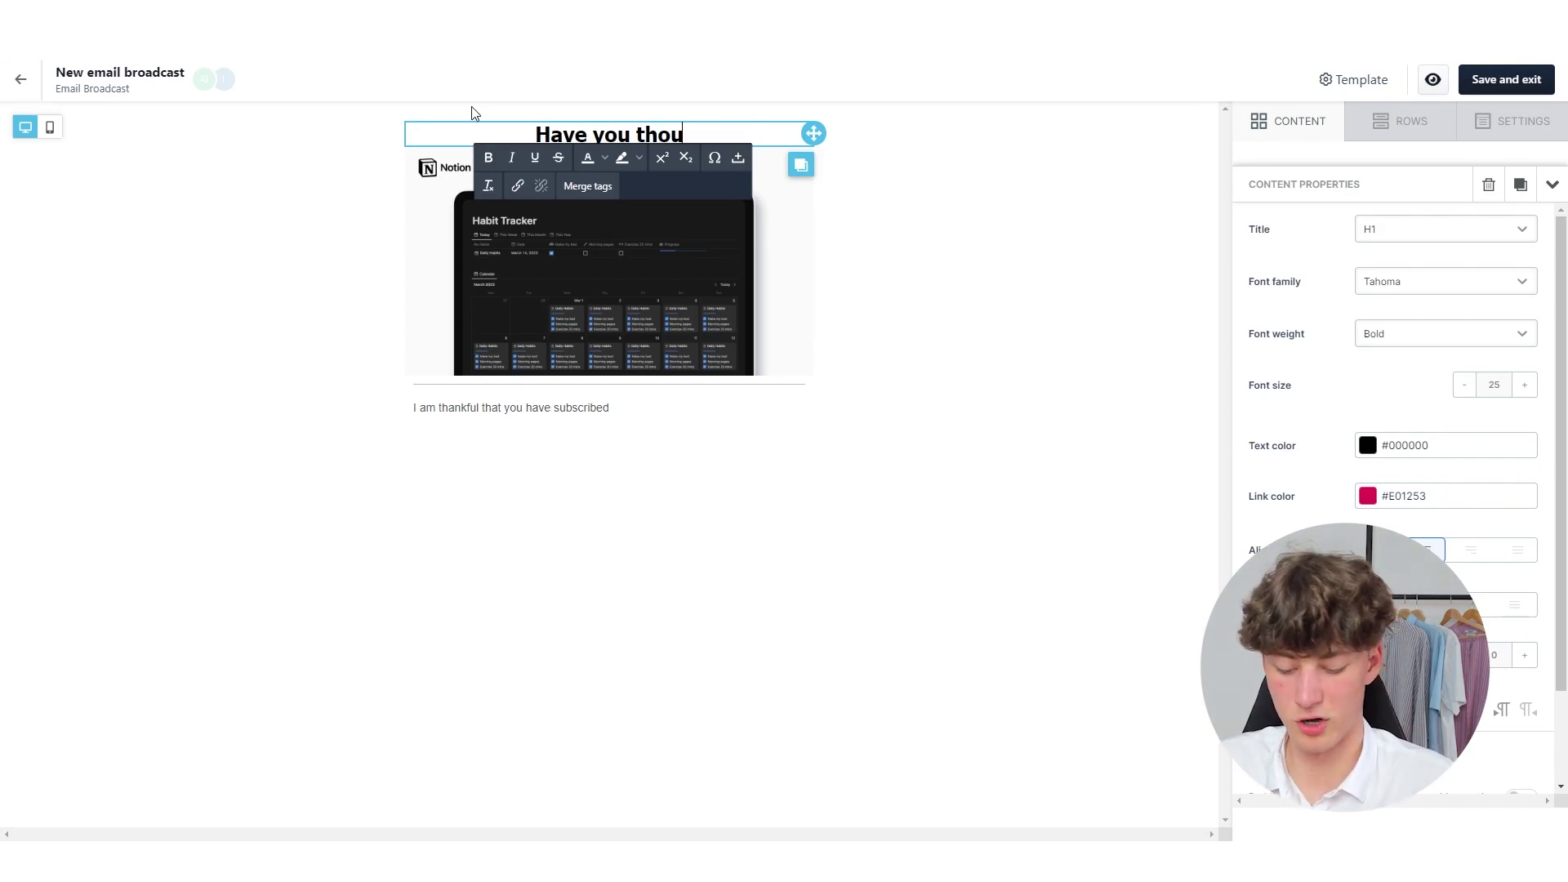
text(ght about u)
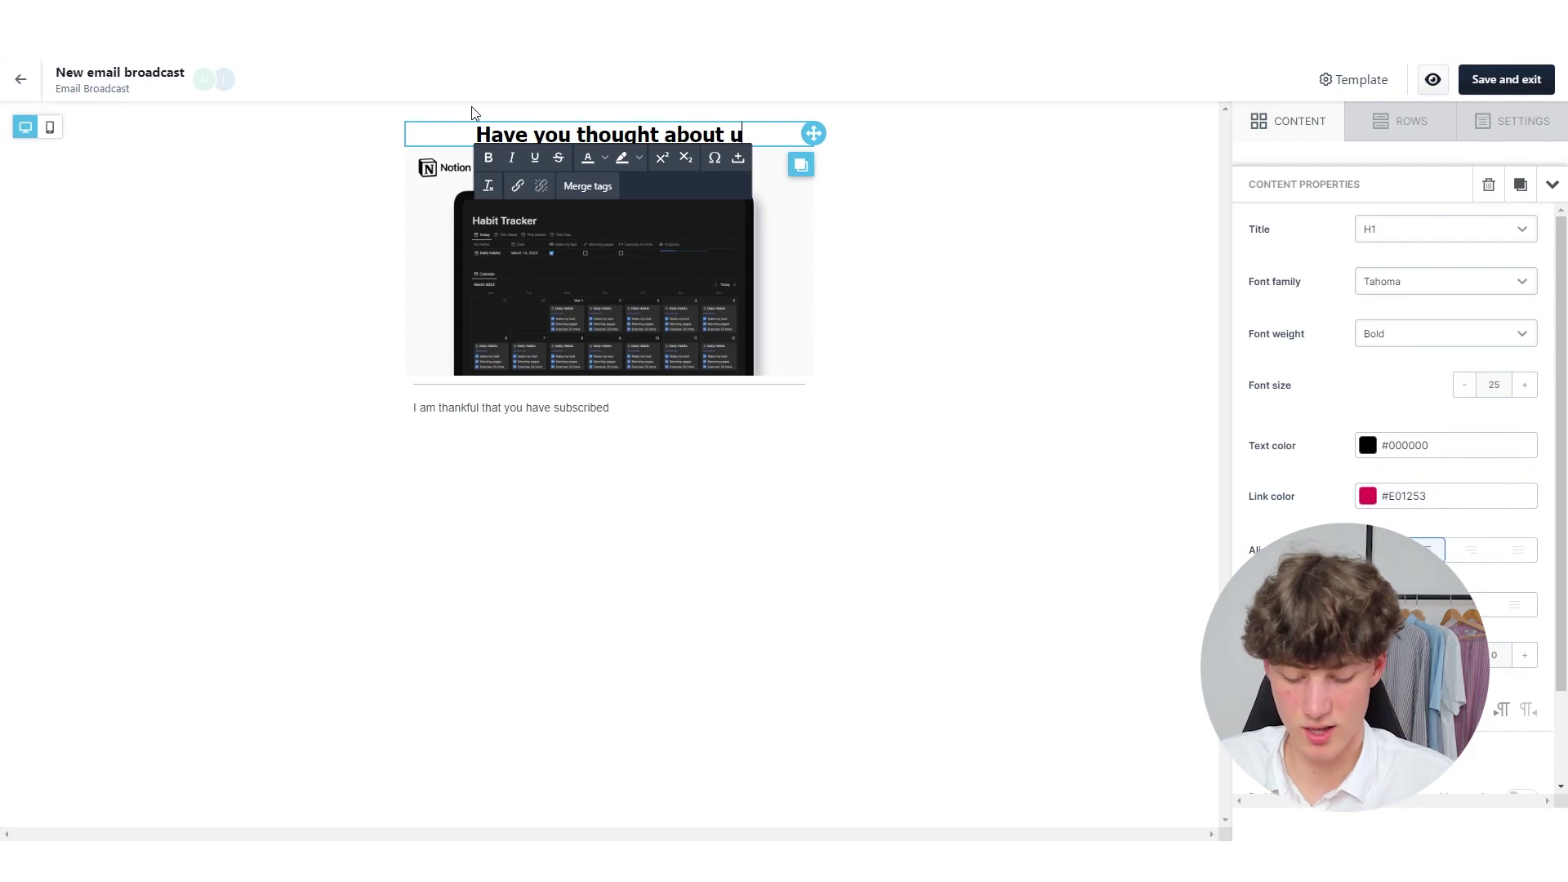
key(BackSpace)
text(impro)
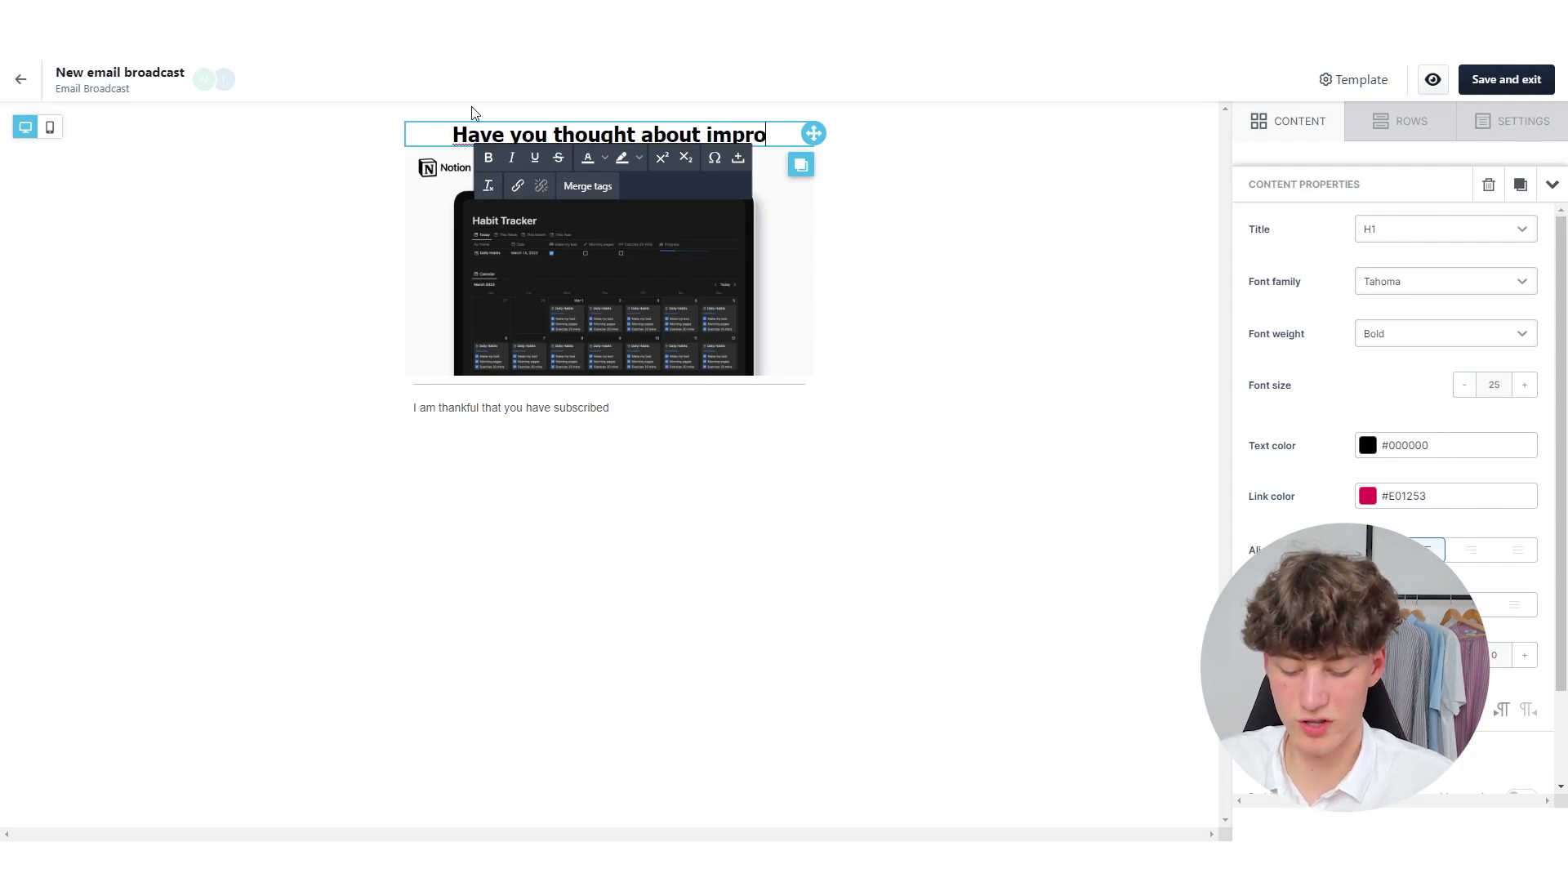
text(ving your P)
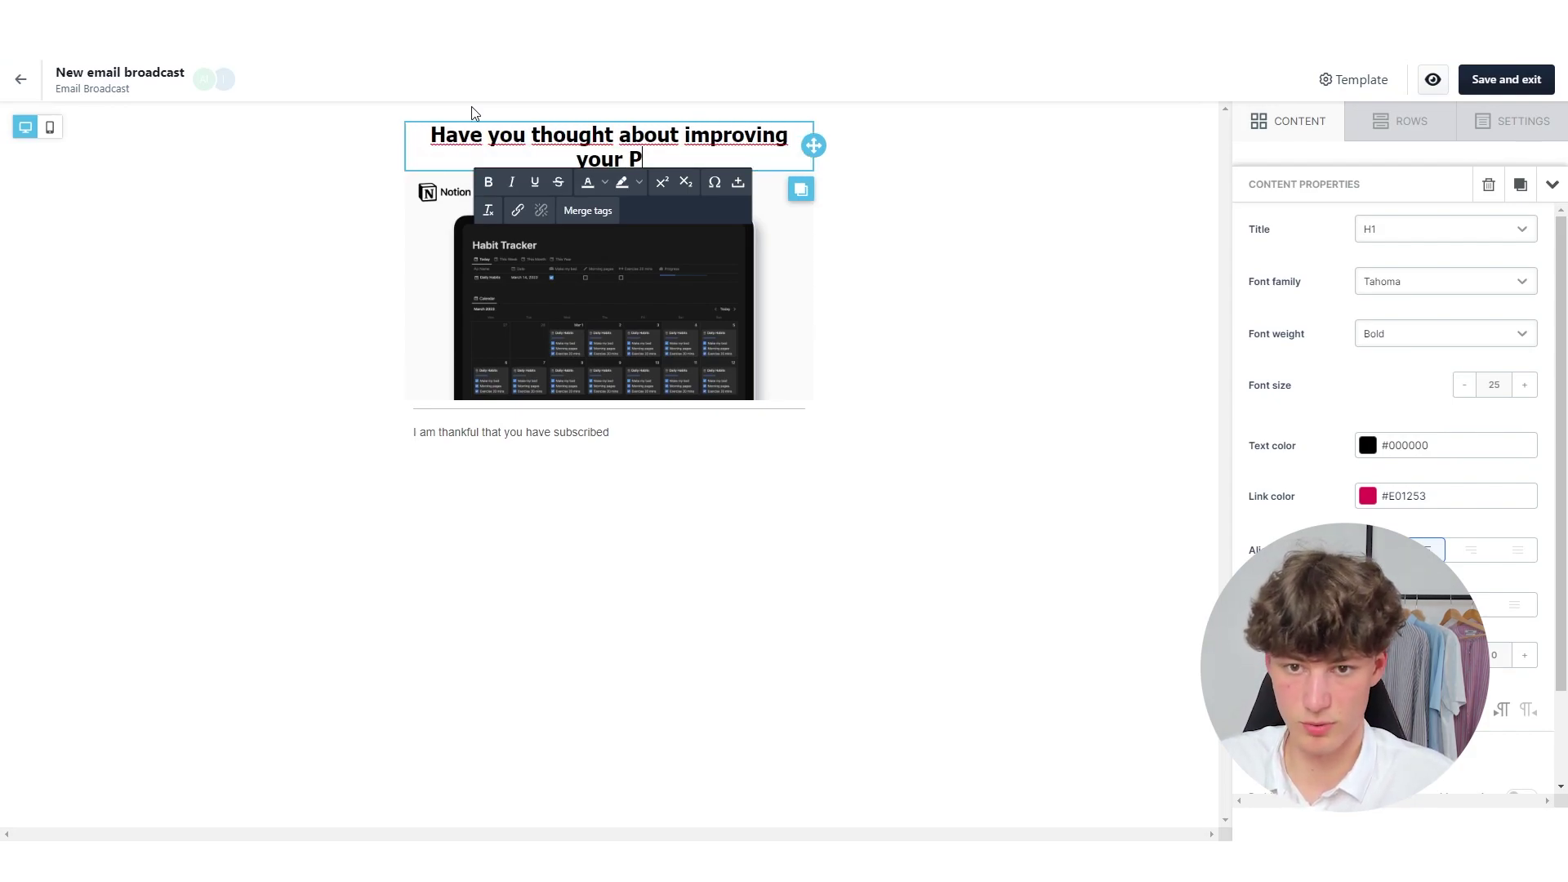
text(roductivityß)
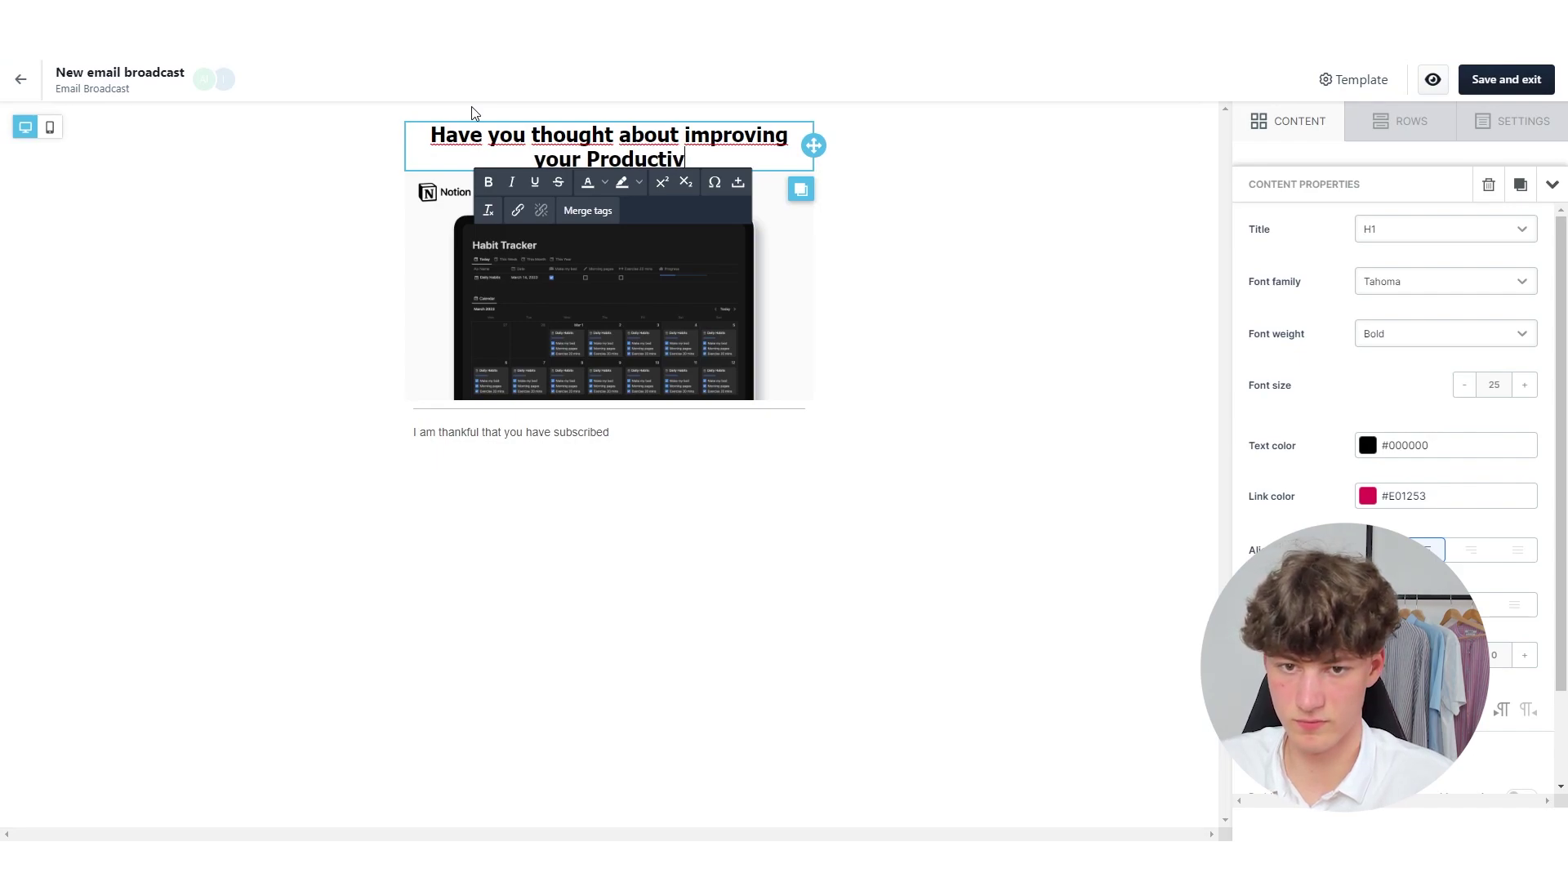
click(473, 437)
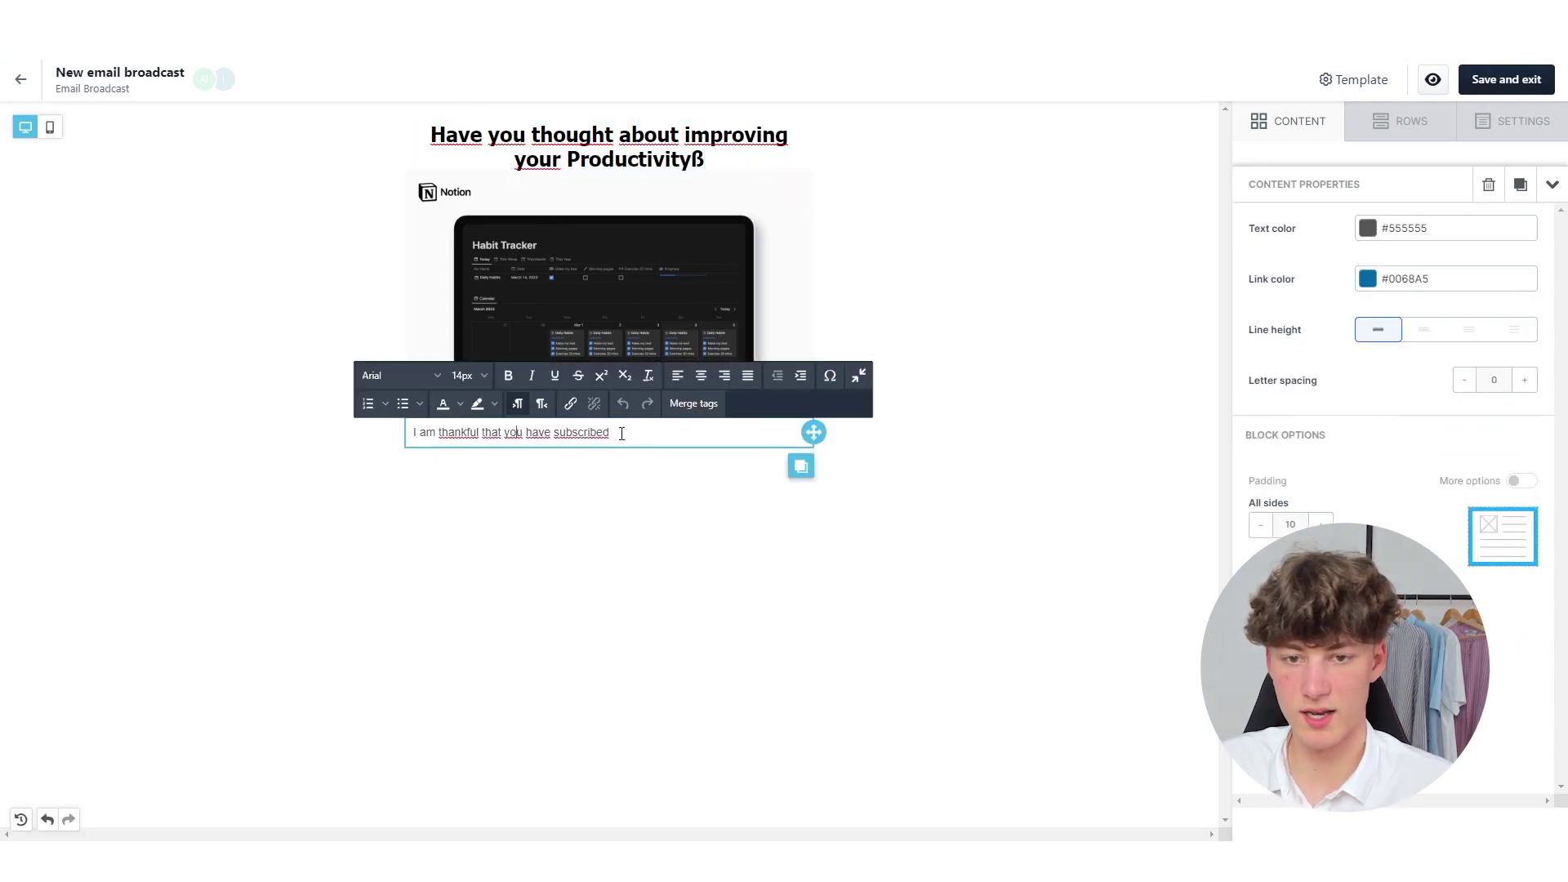
click(722, 159)
key(BackSpace)
text(?)
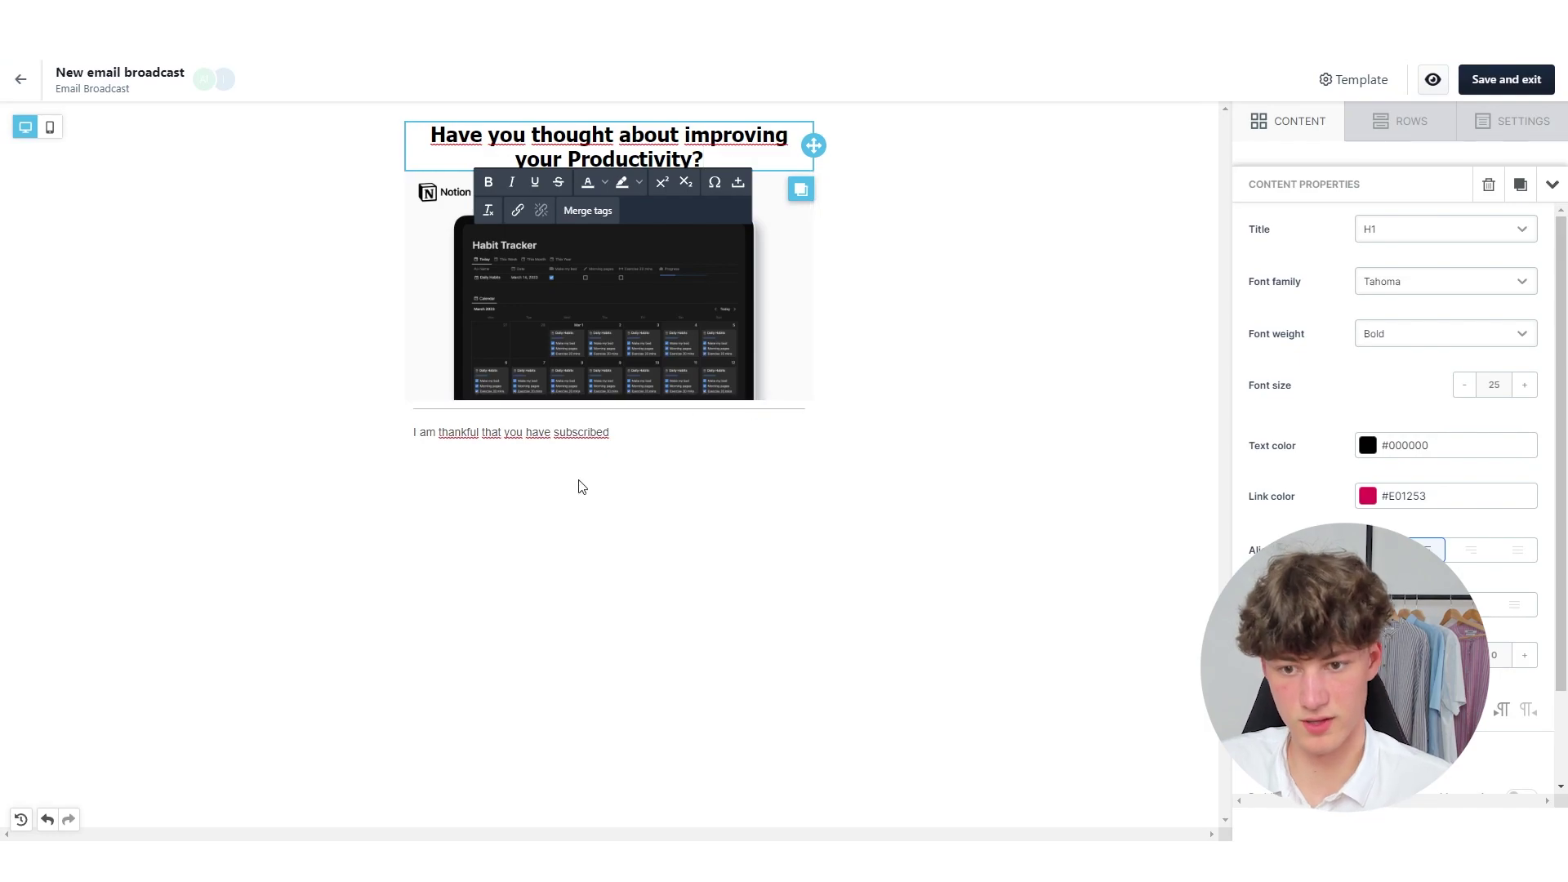
- Replace the text below the divider with "With the new Notion Habit Tracker you can Track all of your Habits and save hours worth of time every"
triple_click(603, 432)
text(Wit)
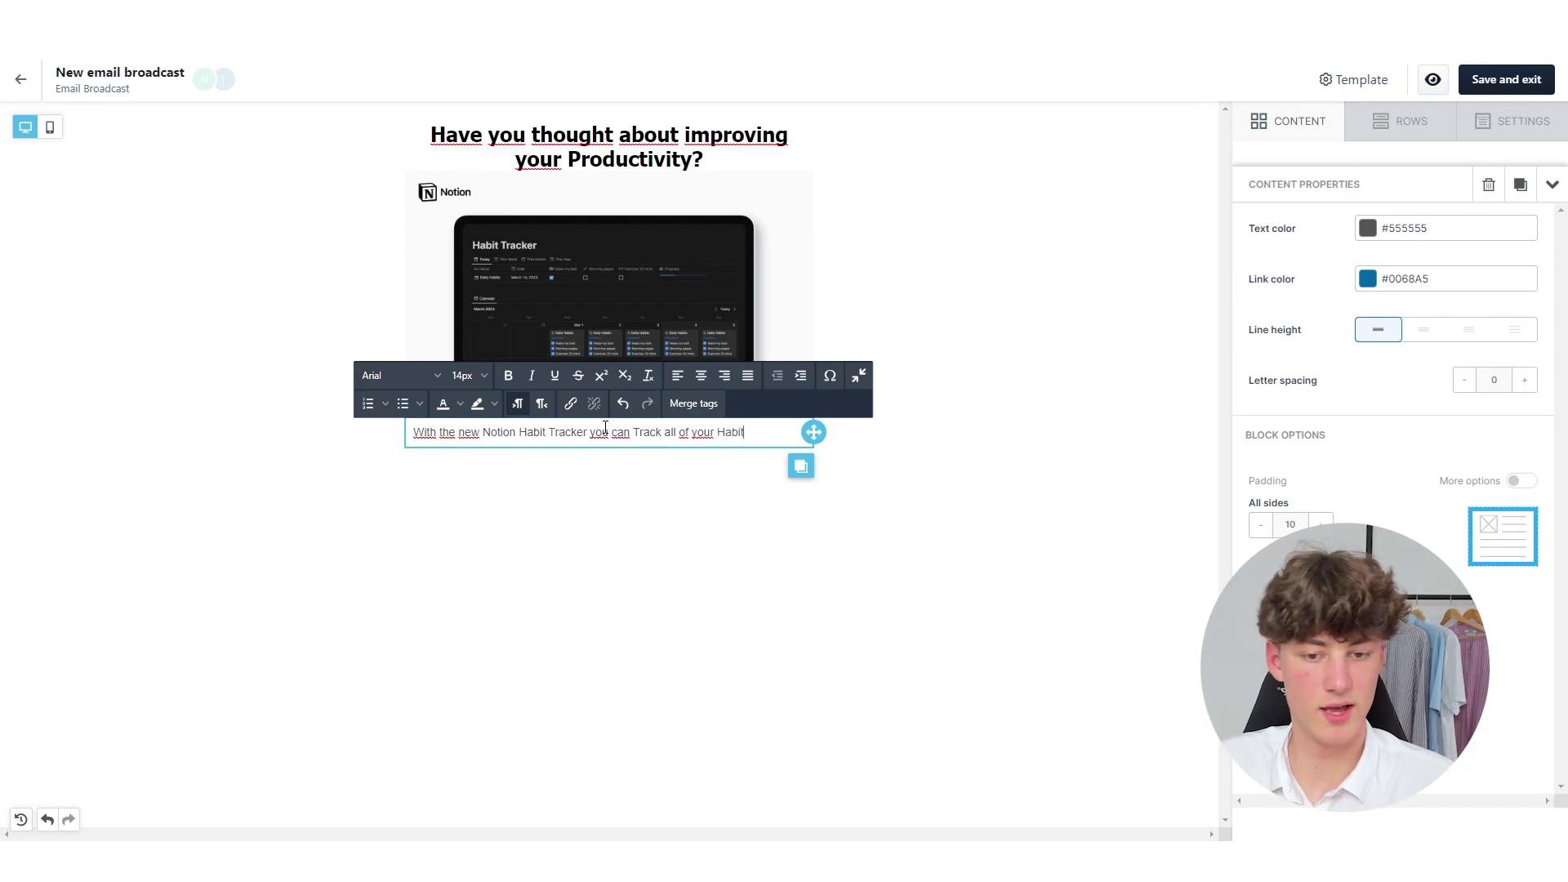
text(hours worth of time every)
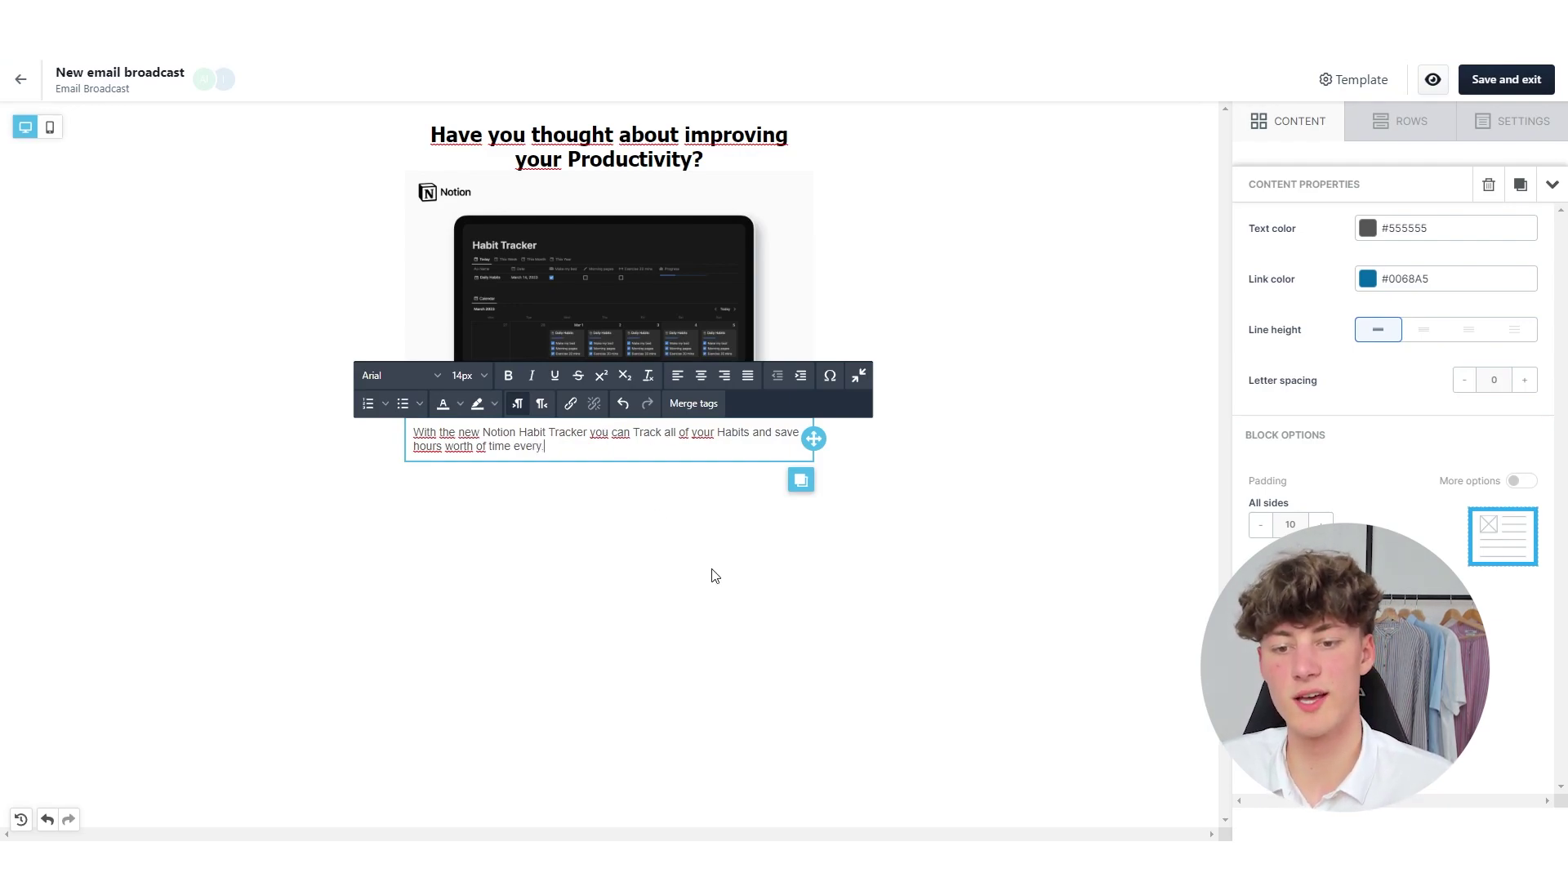
click(776, 548)
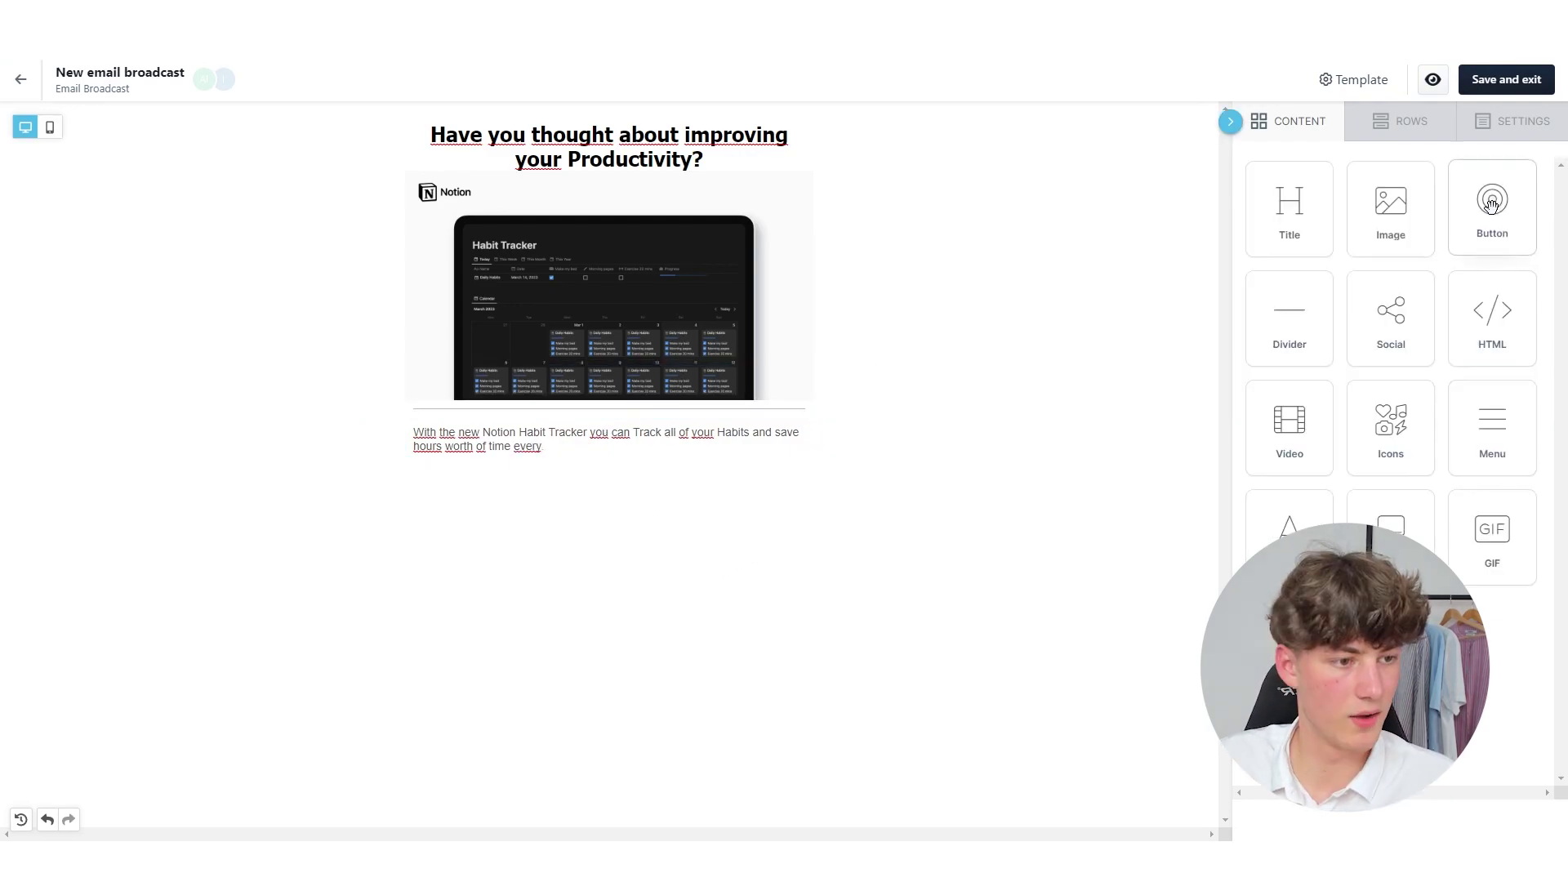
- Add a button below the text block and label it "Improve your Life"
drag(1492, 204, 605, 459)
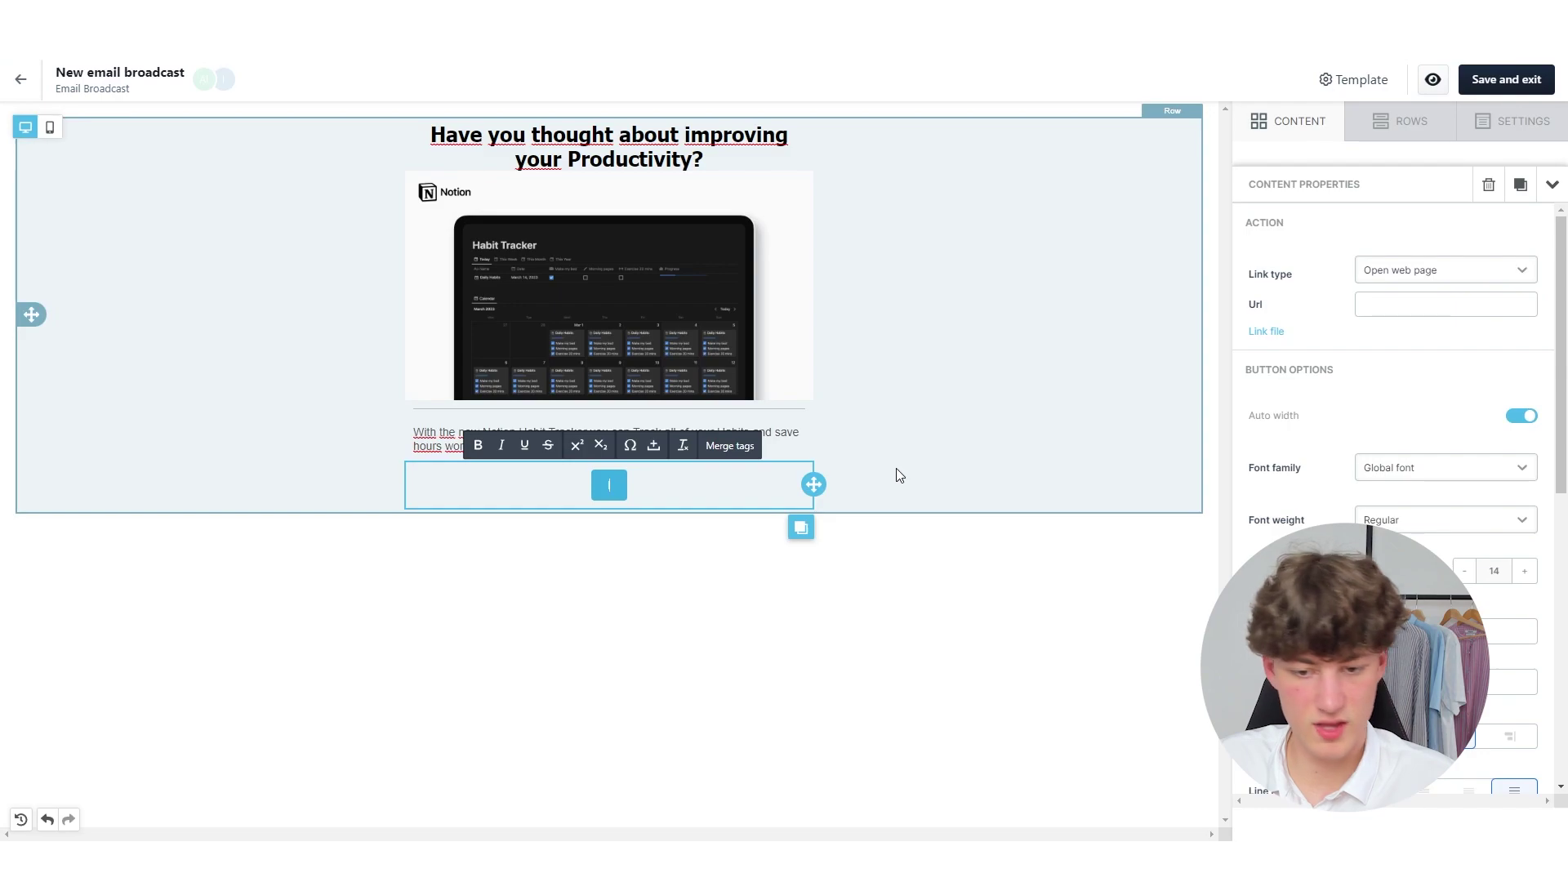
text(Improve your Lif)
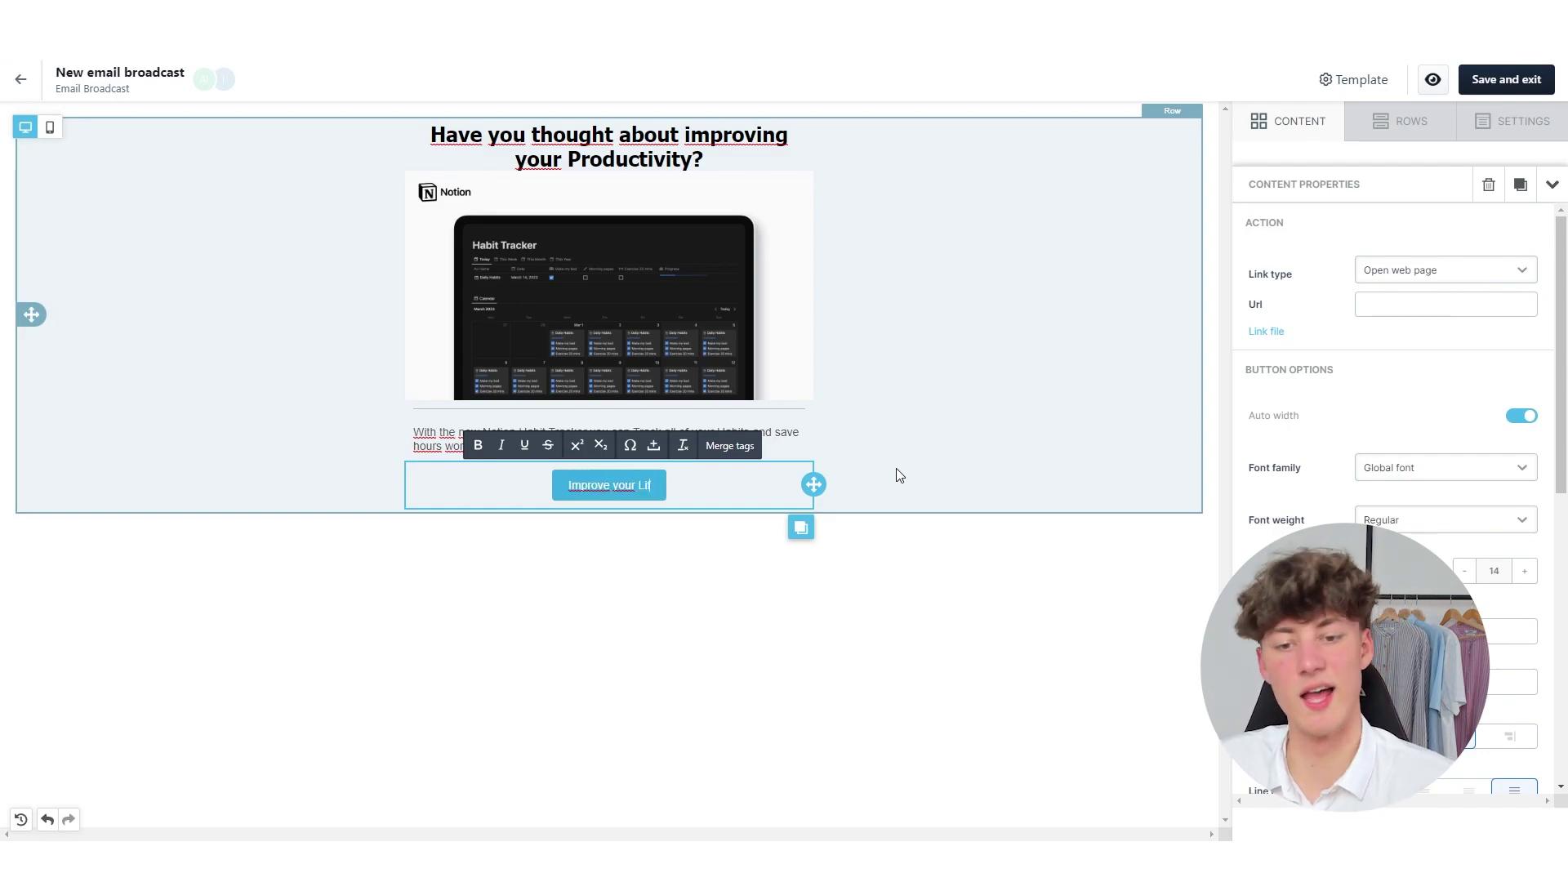
text(e)
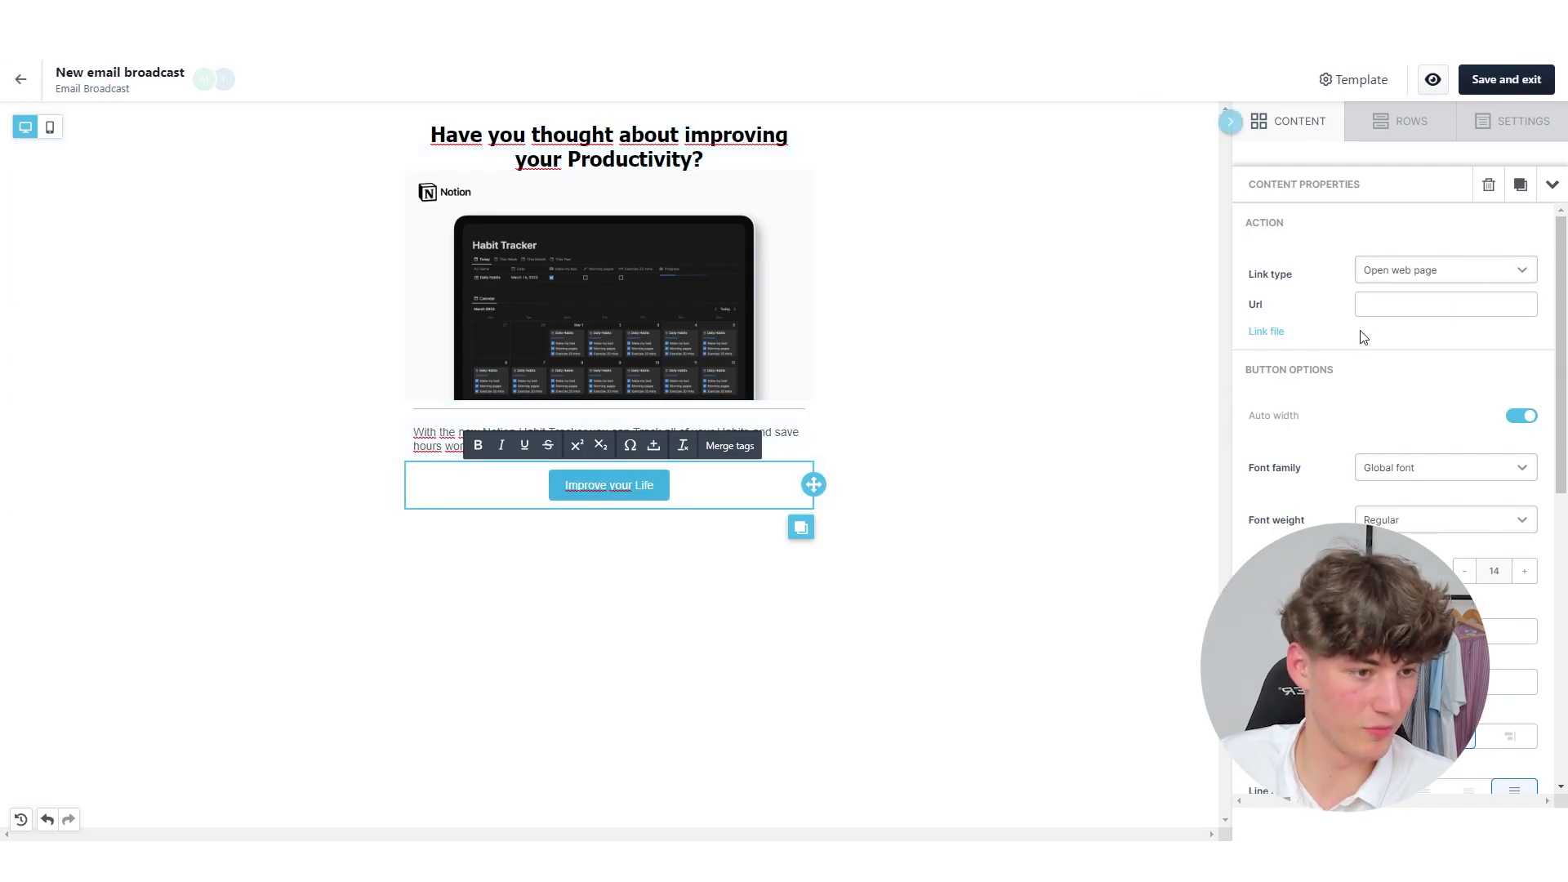
- Change the "Improve your Life" button's background colour to the darker blue #2281b5
click(1393, 375)
scroll(1401, 490, down, 2)
click(1401, 470)
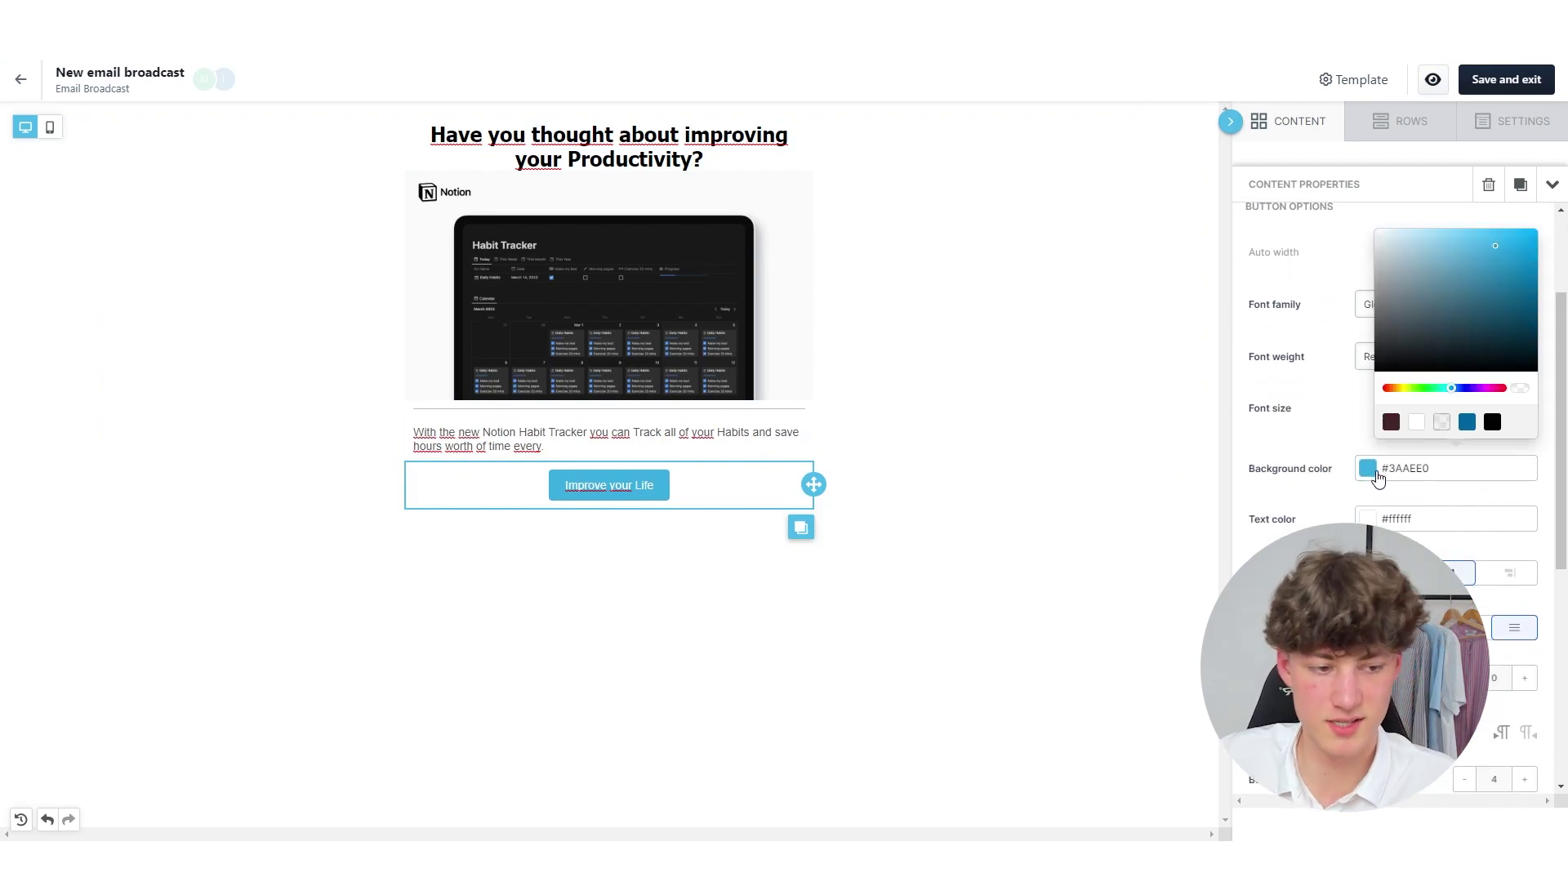
click(1466, 447)
mouse_move(1522, 279)
mouse_down()
mouse_move(1519, 259)
mouse_move(1525, 285)
mouse_move(1481, 266)
mouse_move(1507, 271)
mouse_up()
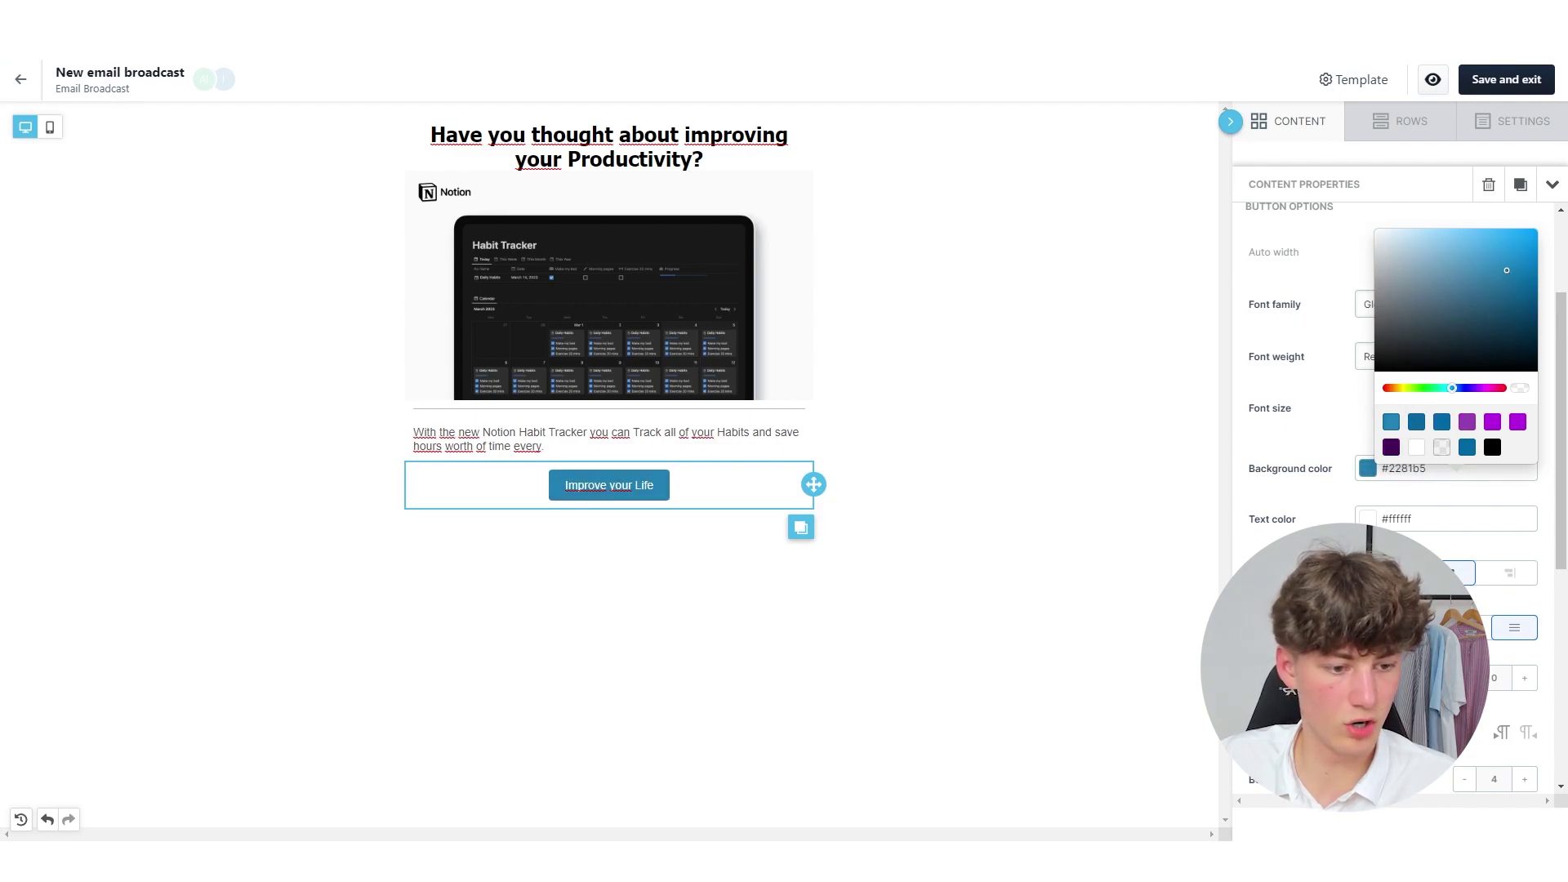
- Save the edited broadcast email and exit the editor
scroll(1482, 296, up, 2)
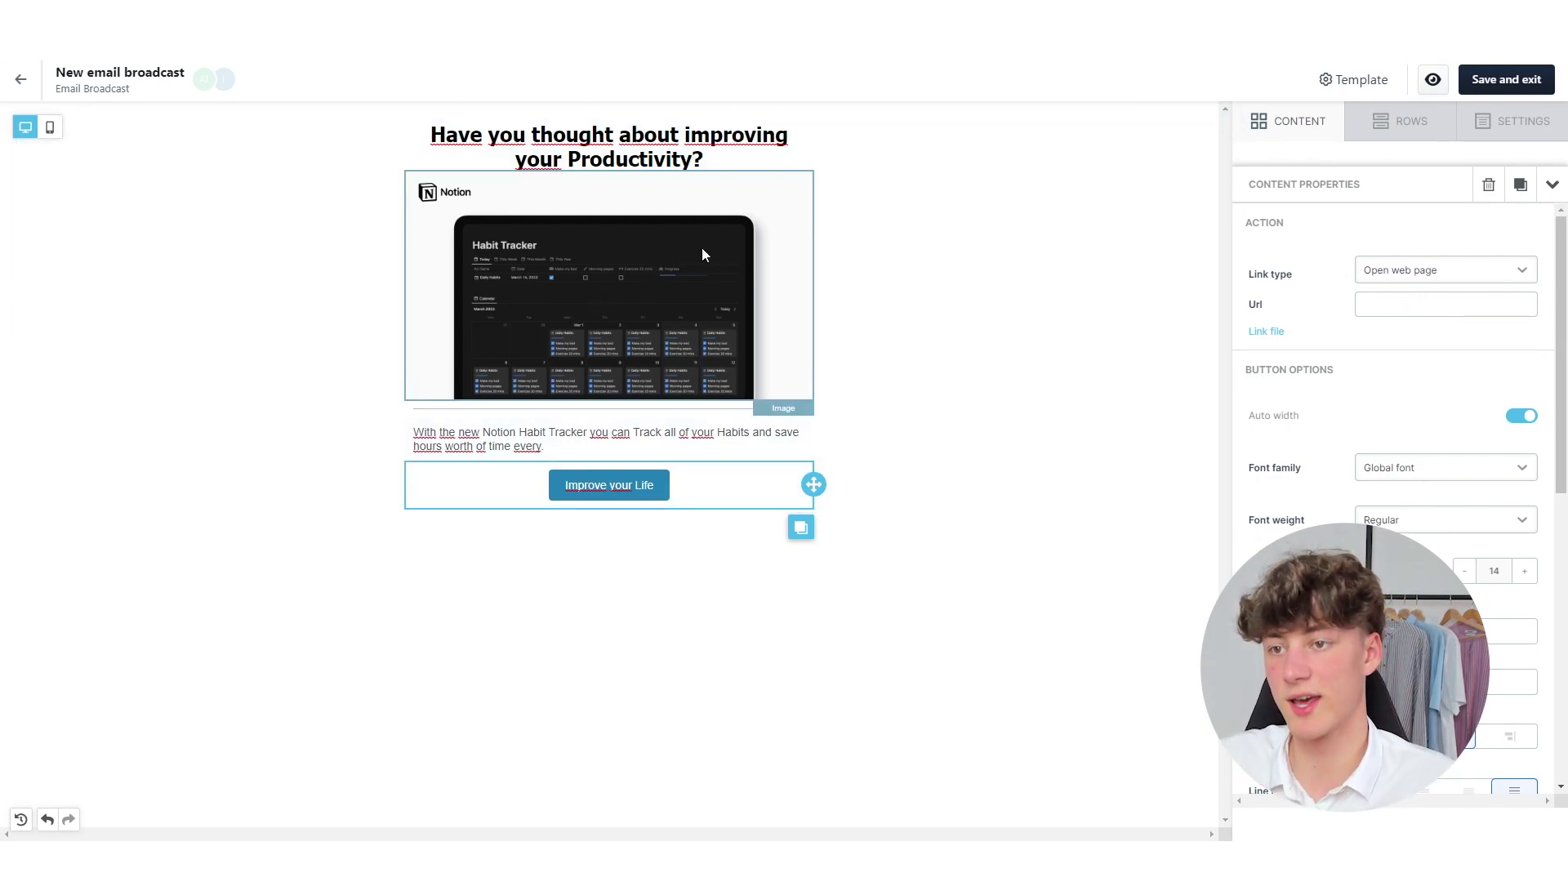
click(1536, 96)
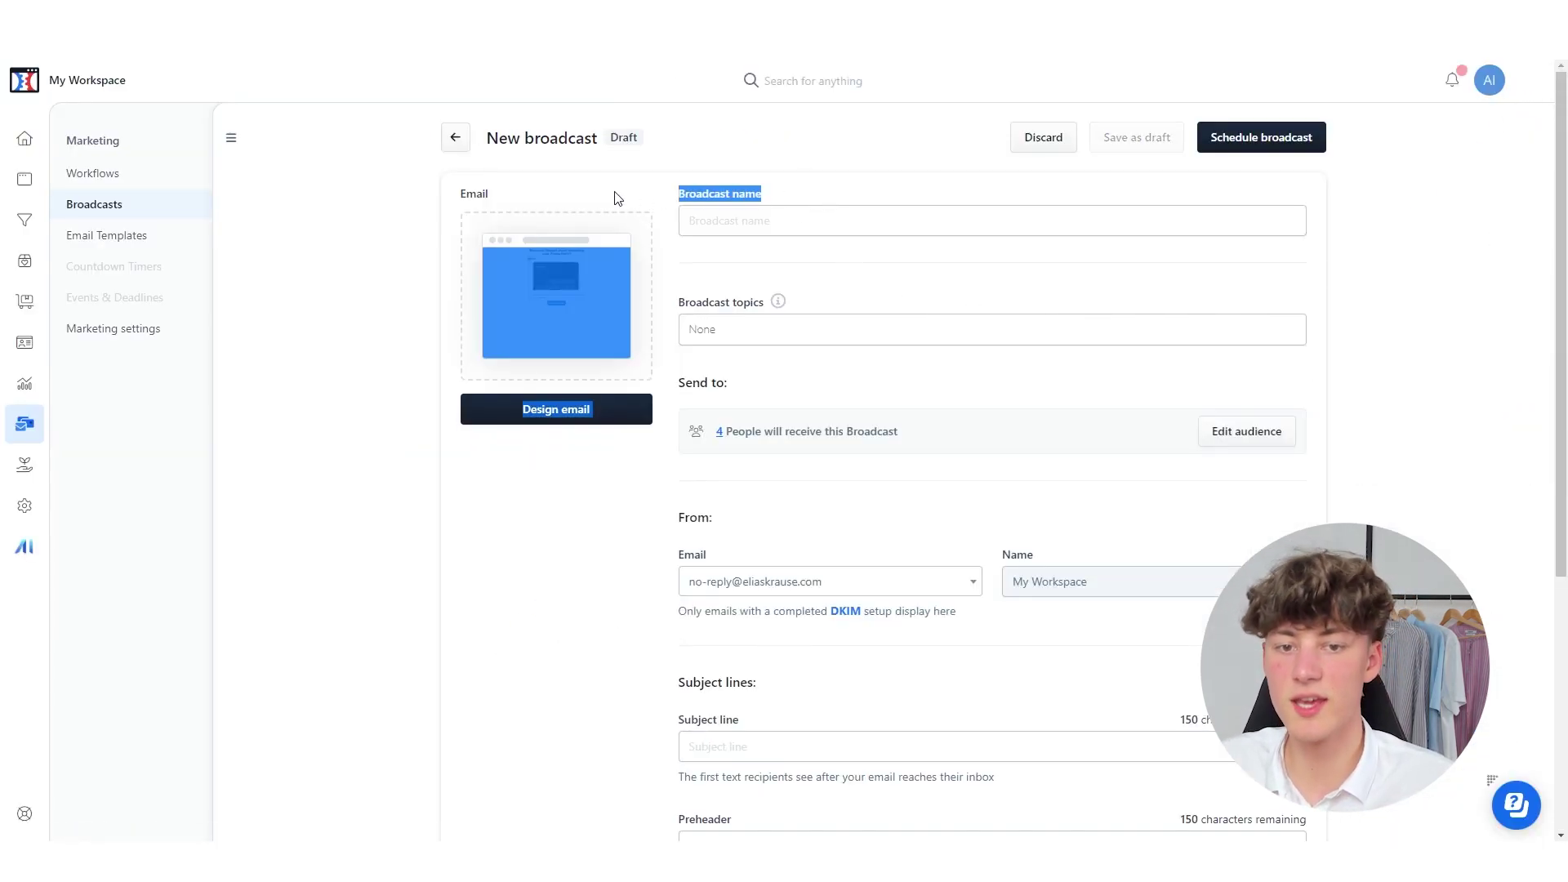
- Name the broadcast "Notion Habit Tracker"
click(813, 215)
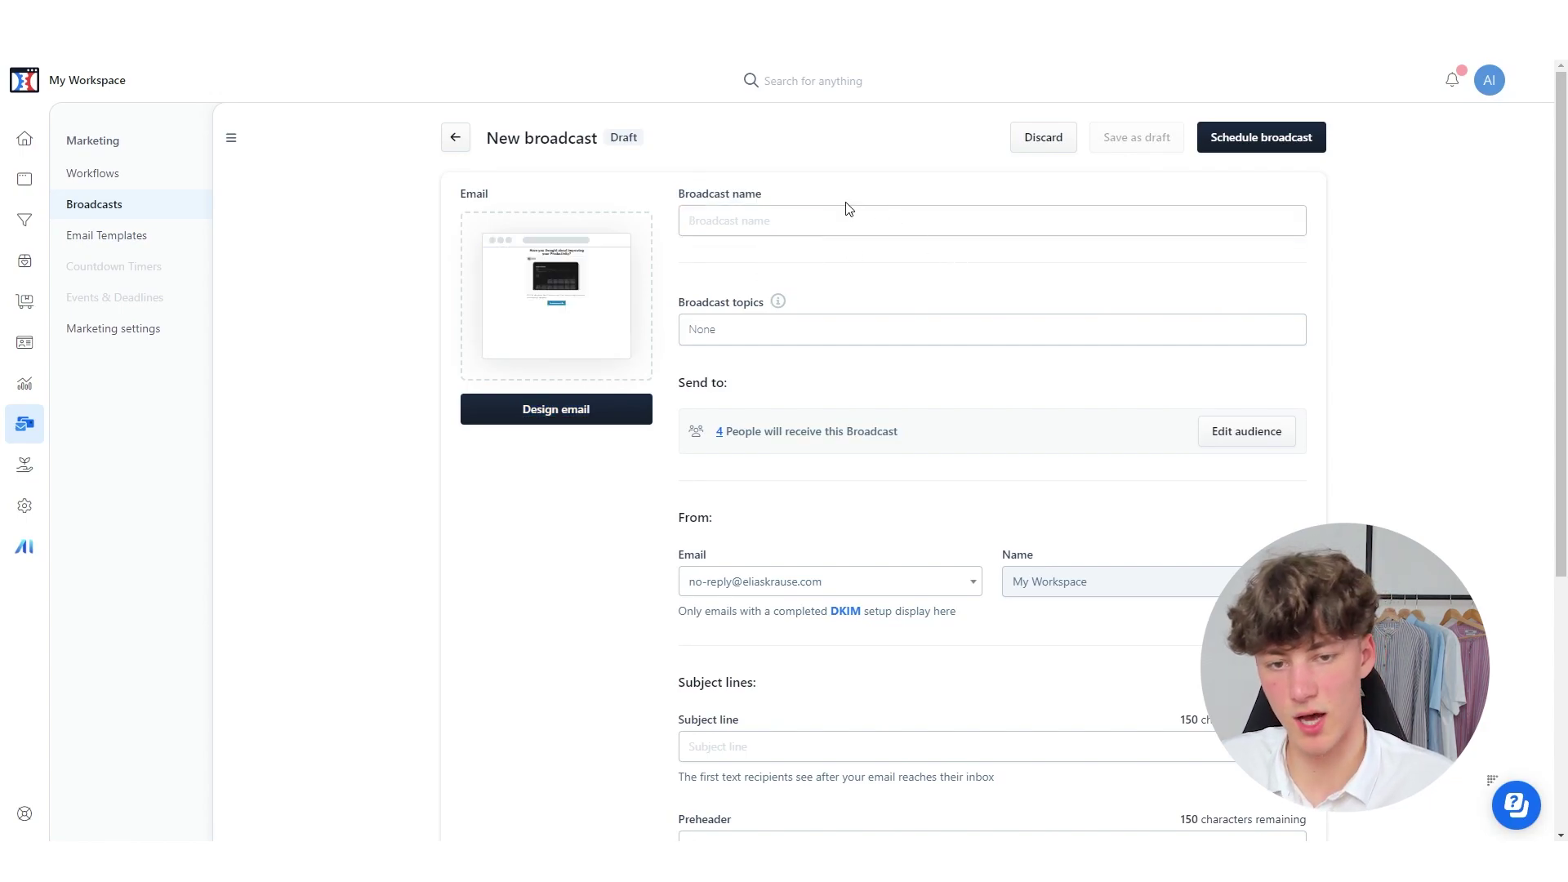
click(849, 210)
text(Notion Havit Tracker)
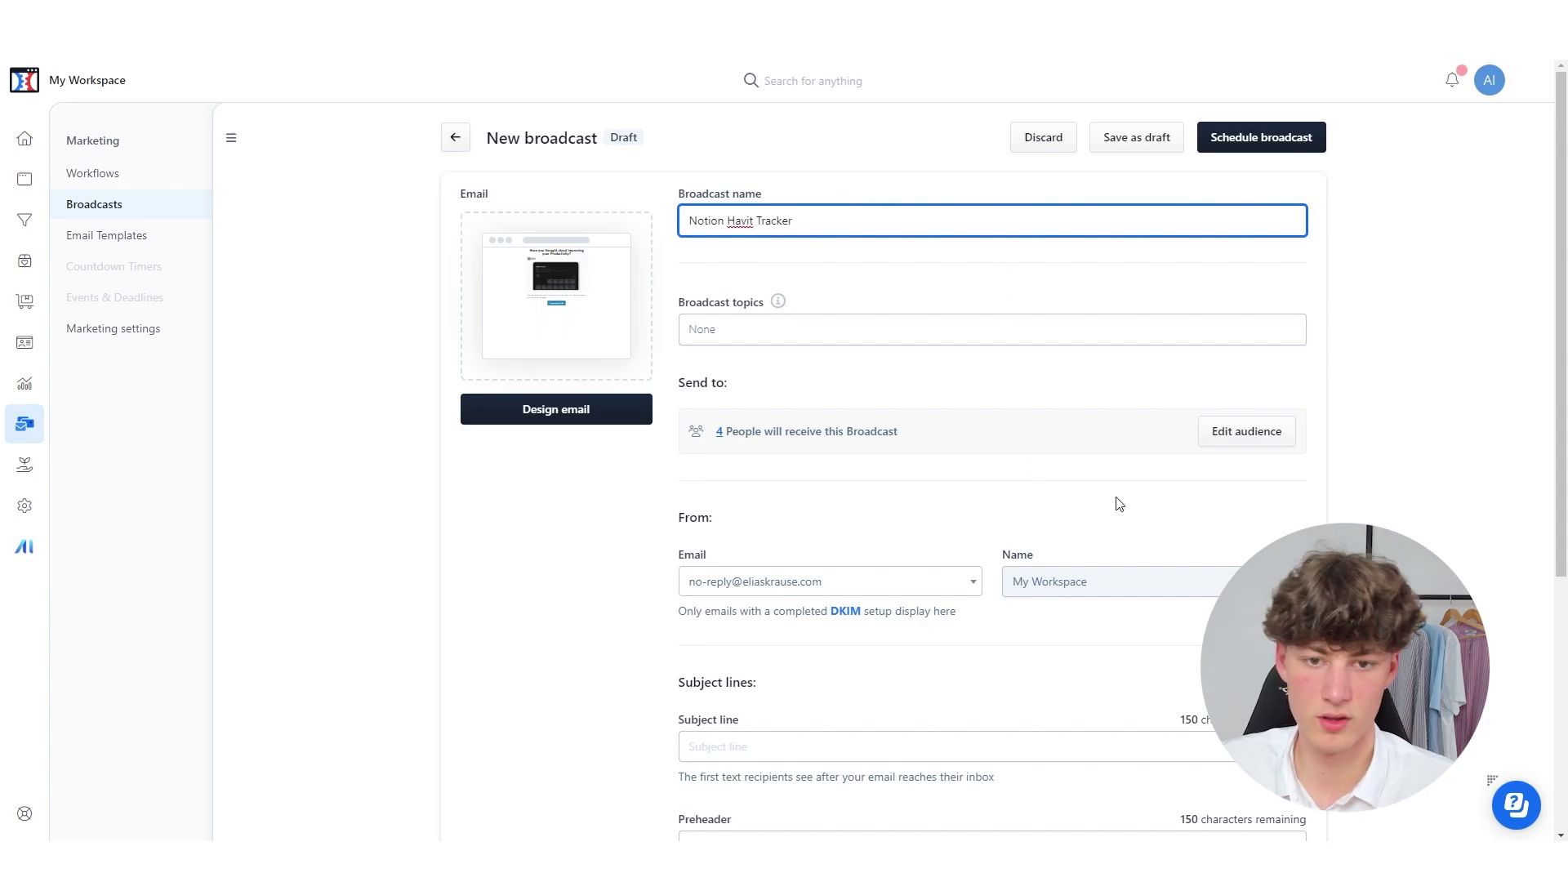
click(1243, 369)
click(750, 221)
click(939, 273)
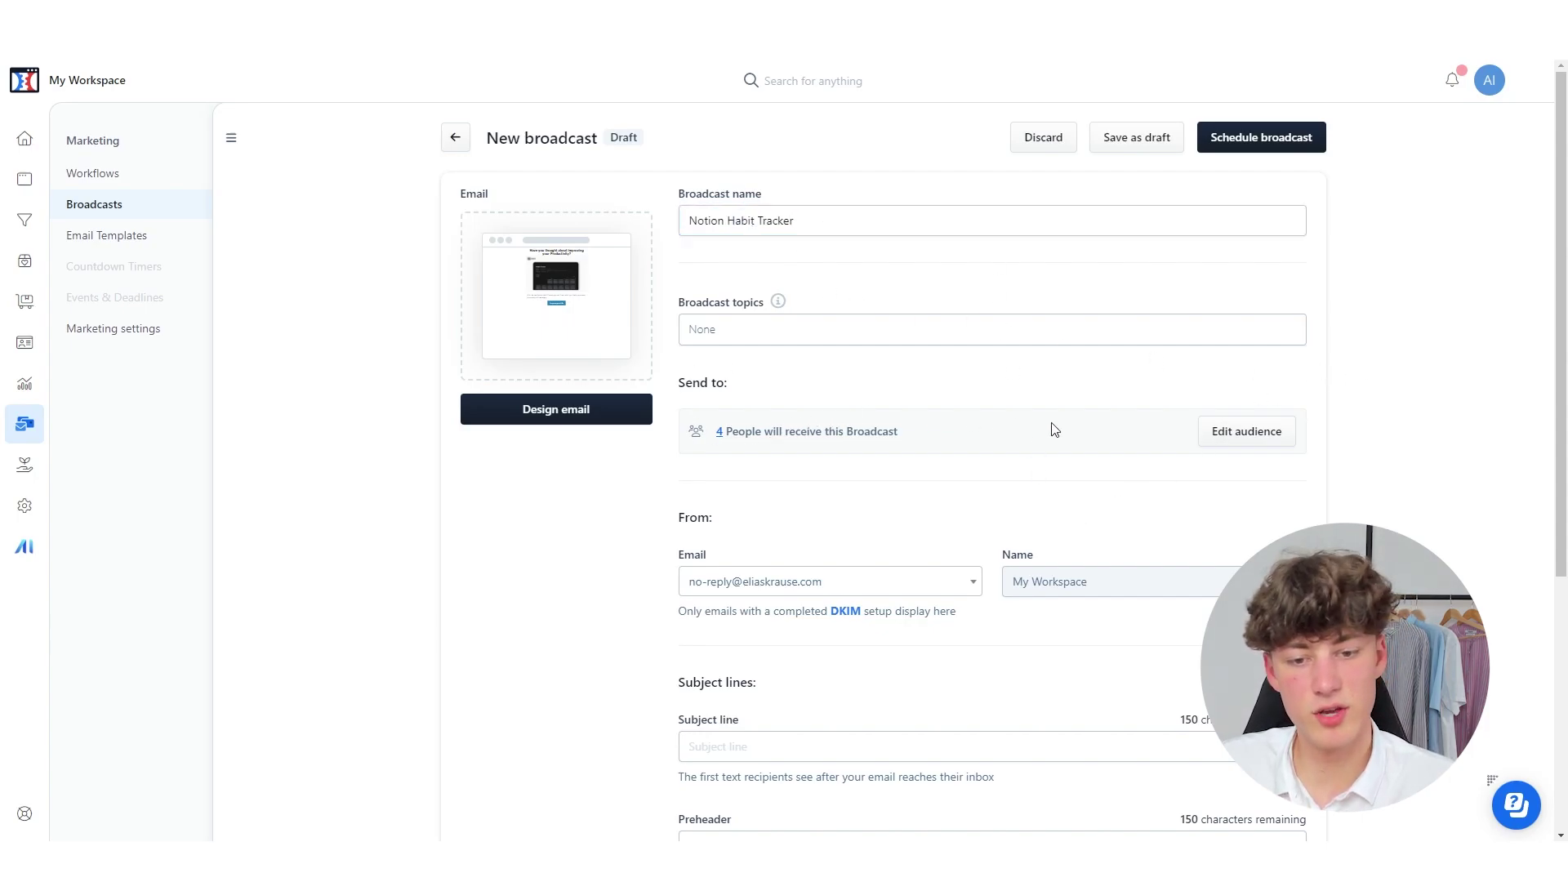
- Review the contact filter conditions offered for the broadcast's audience and close them without saving a filter
click(1249, 433)
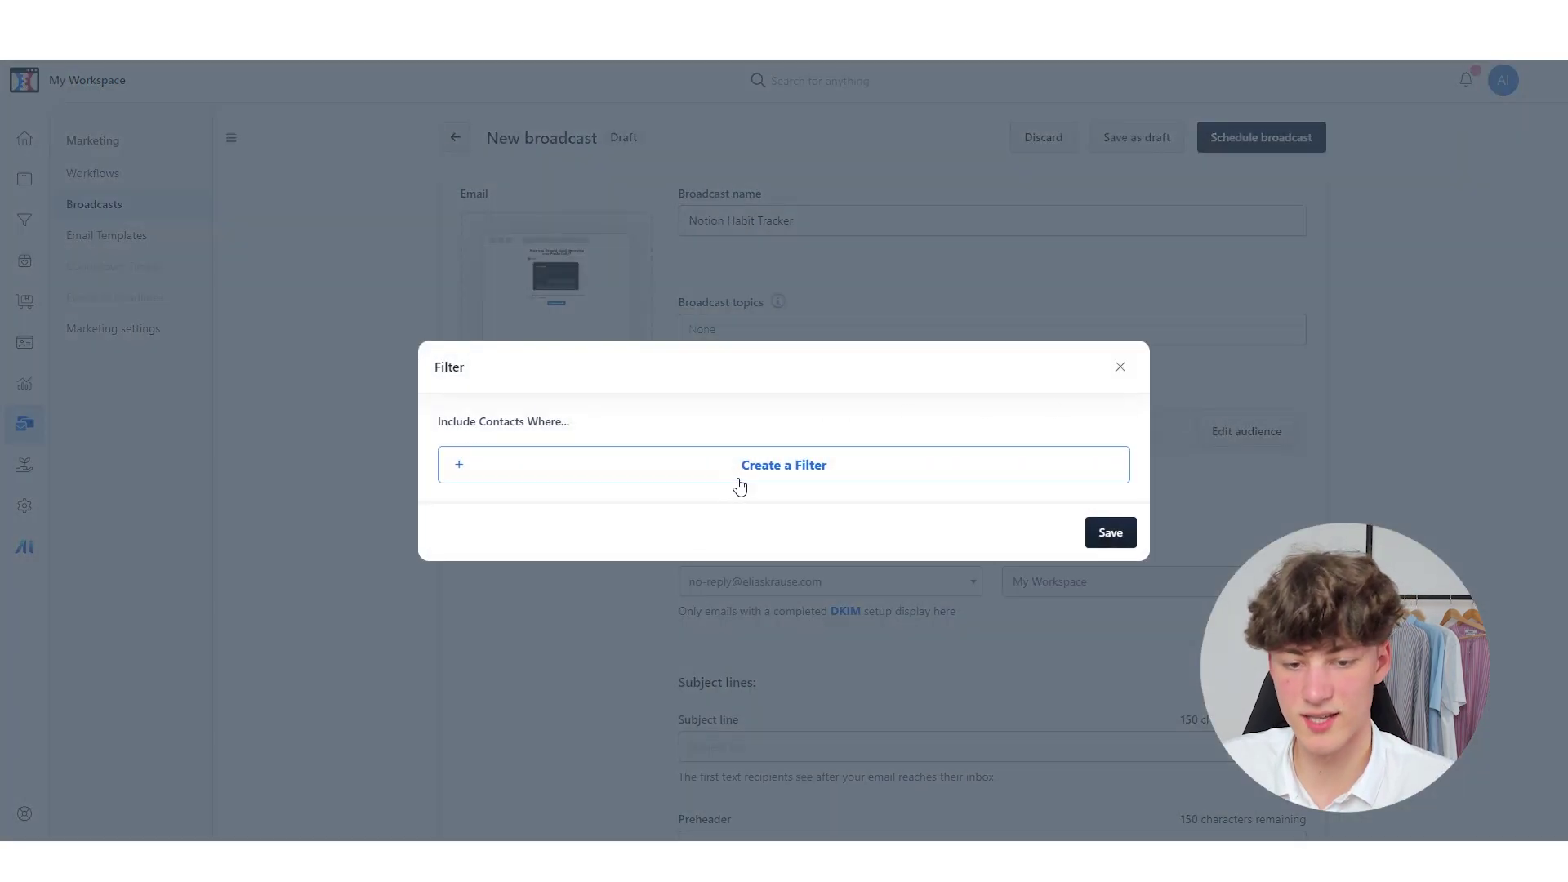
click(507, 464)
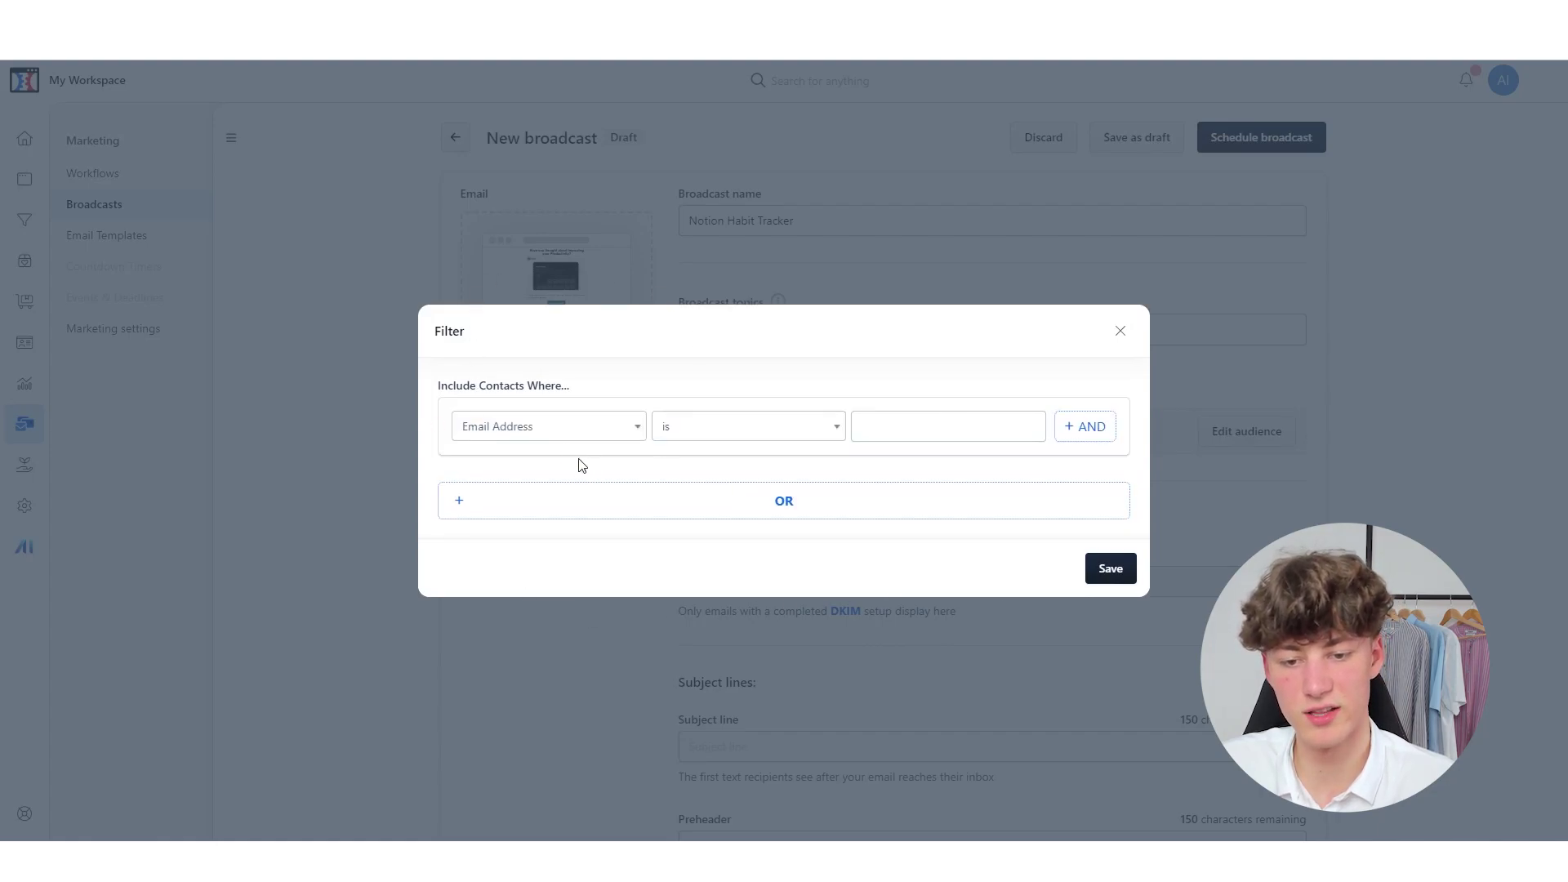
click(564, 432)
click(547, 451)
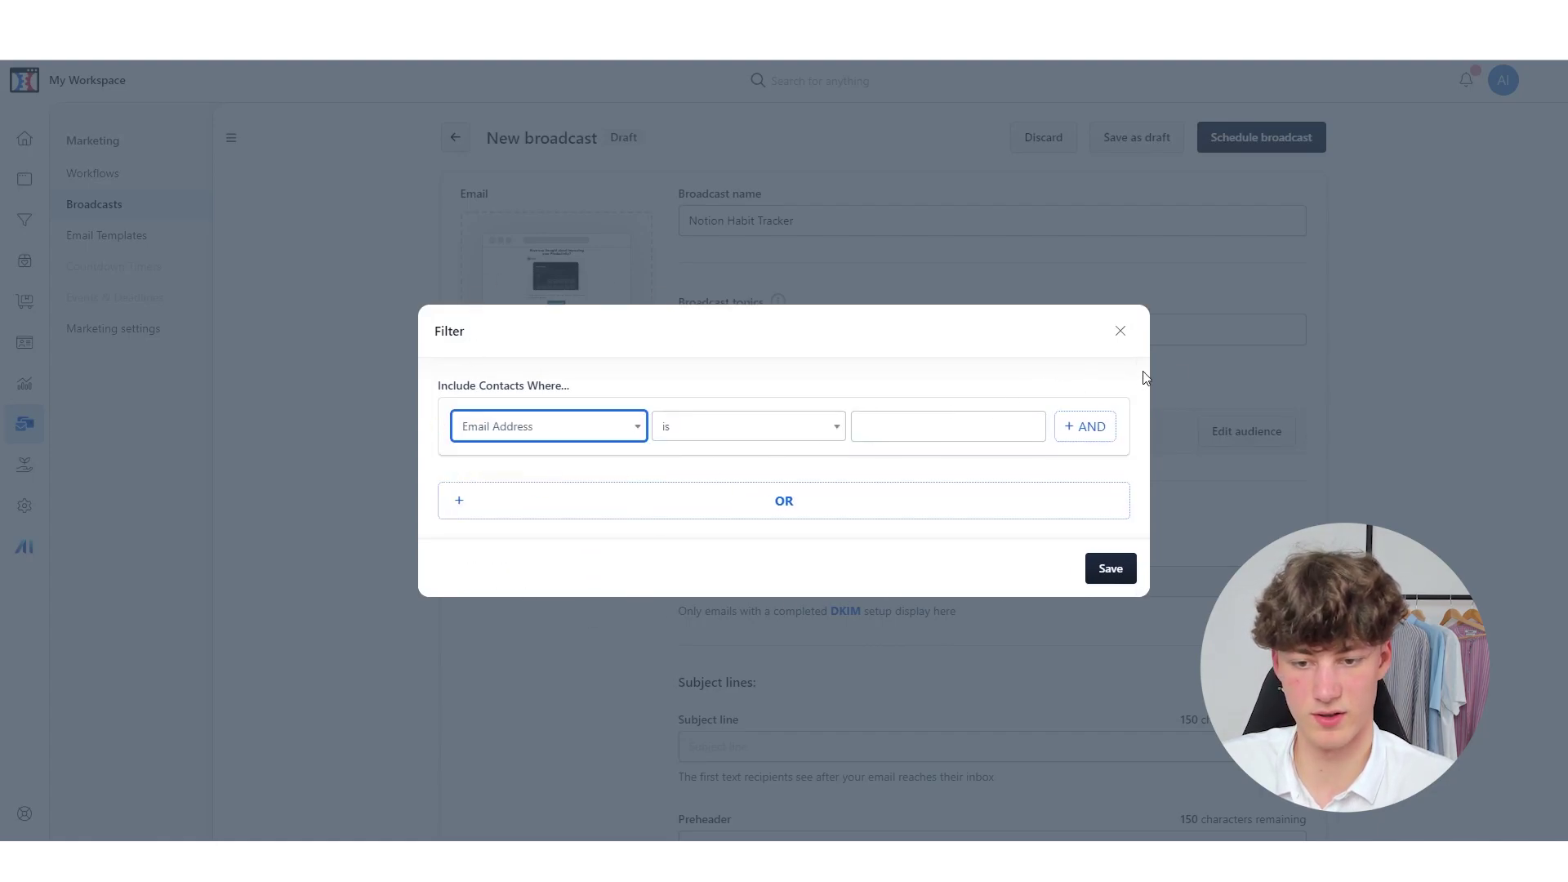
click(1120, 331)
- Set the broadcast's subject line to "Hey, Do you want to Improve your Life!"
scroll(1043, 465, down, 1)
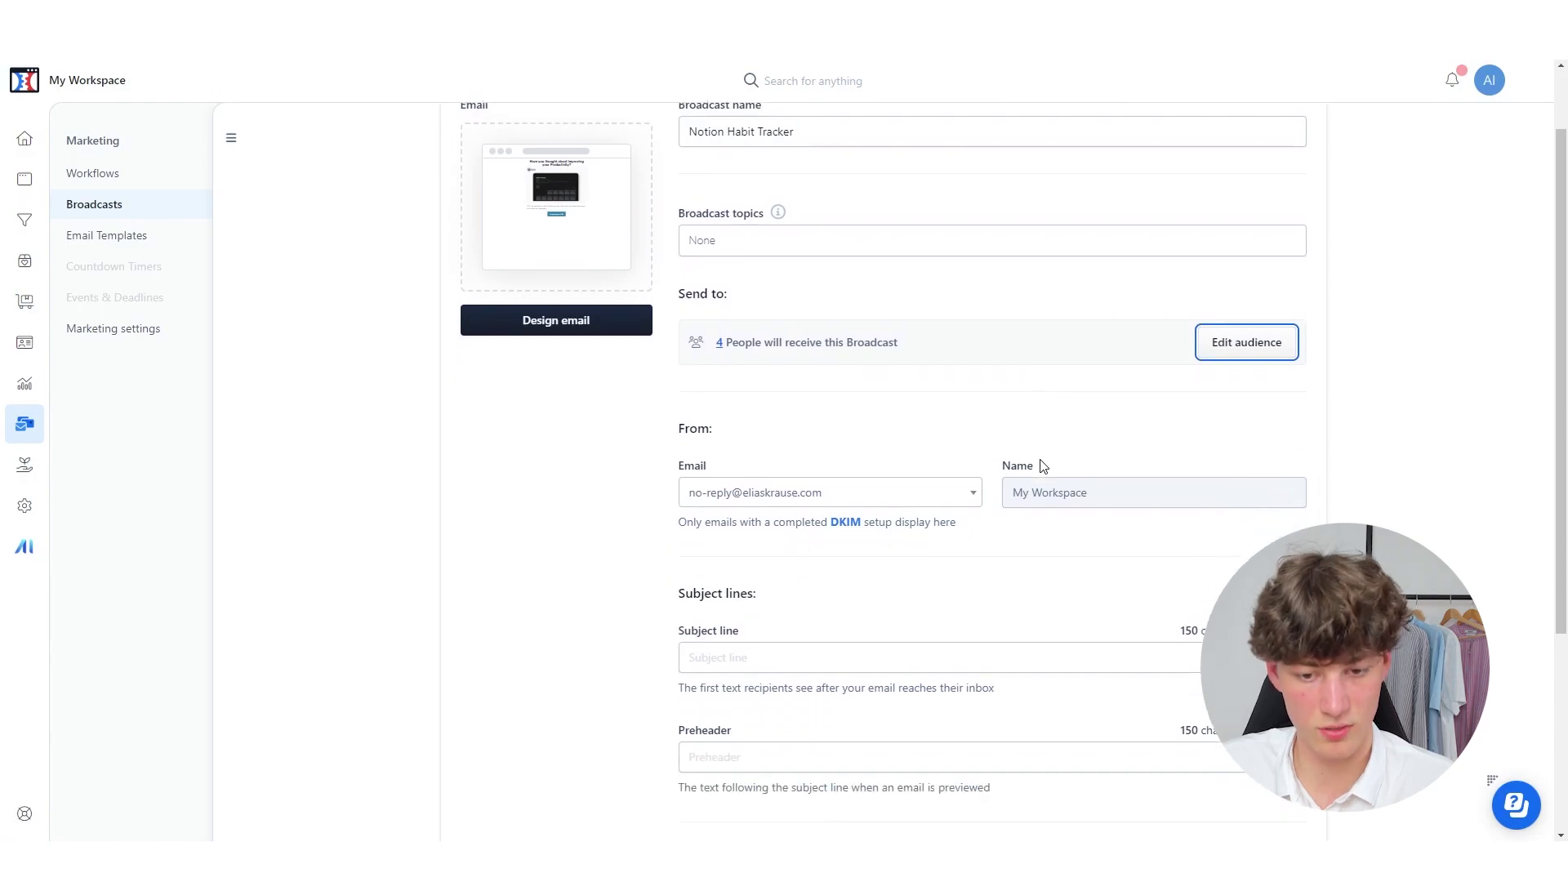
scroll(1043, 466, down, 1)
triple_click(802, 372)
click(872, 372)
scroll(872, 372, down, 3)
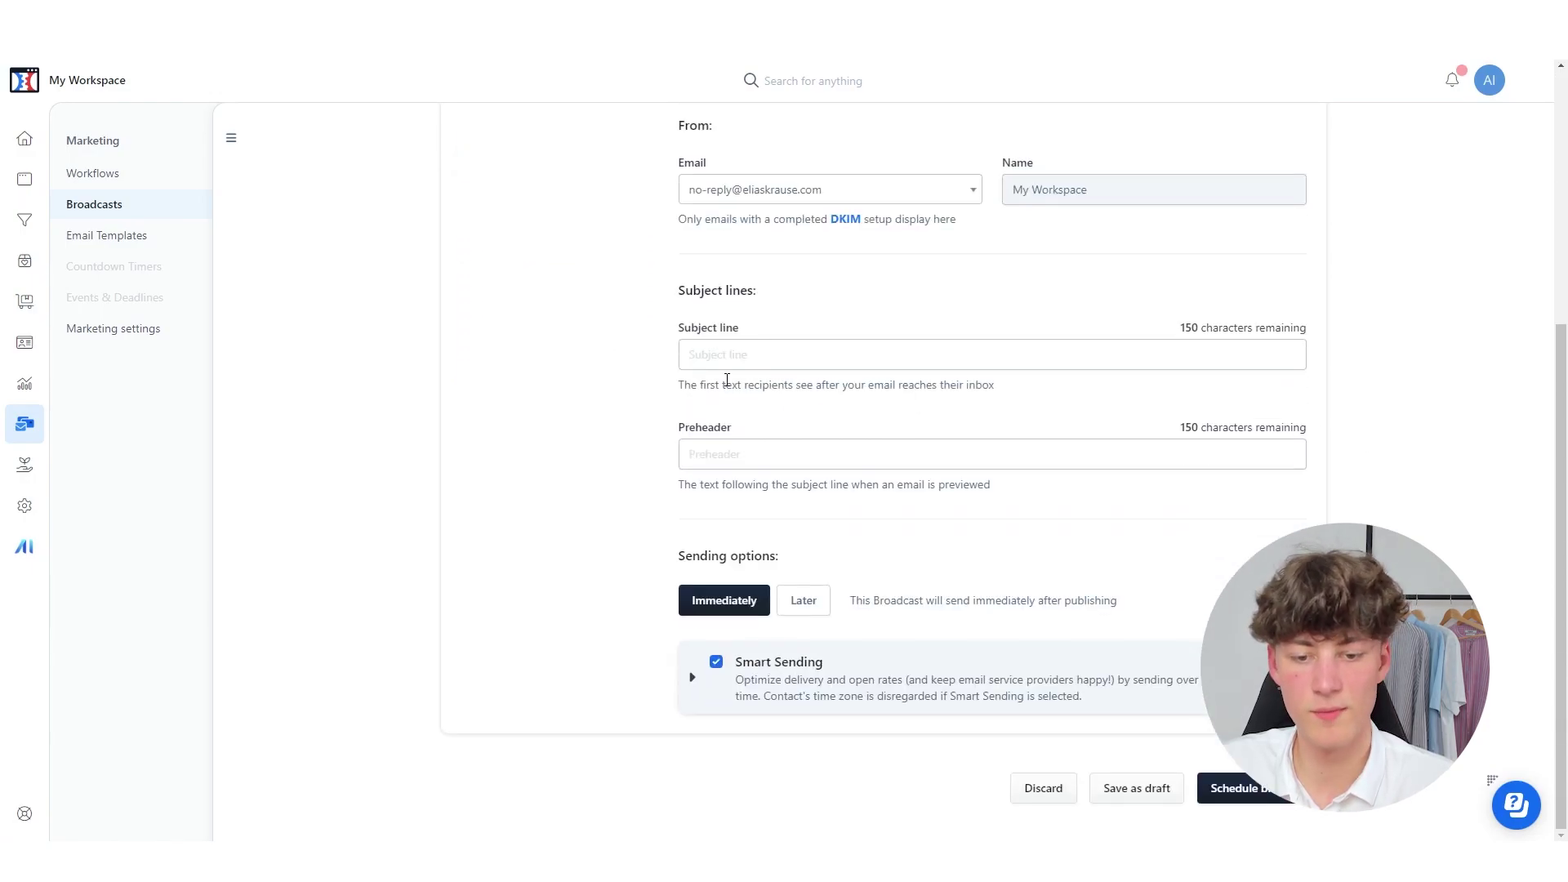
click(819, 359)
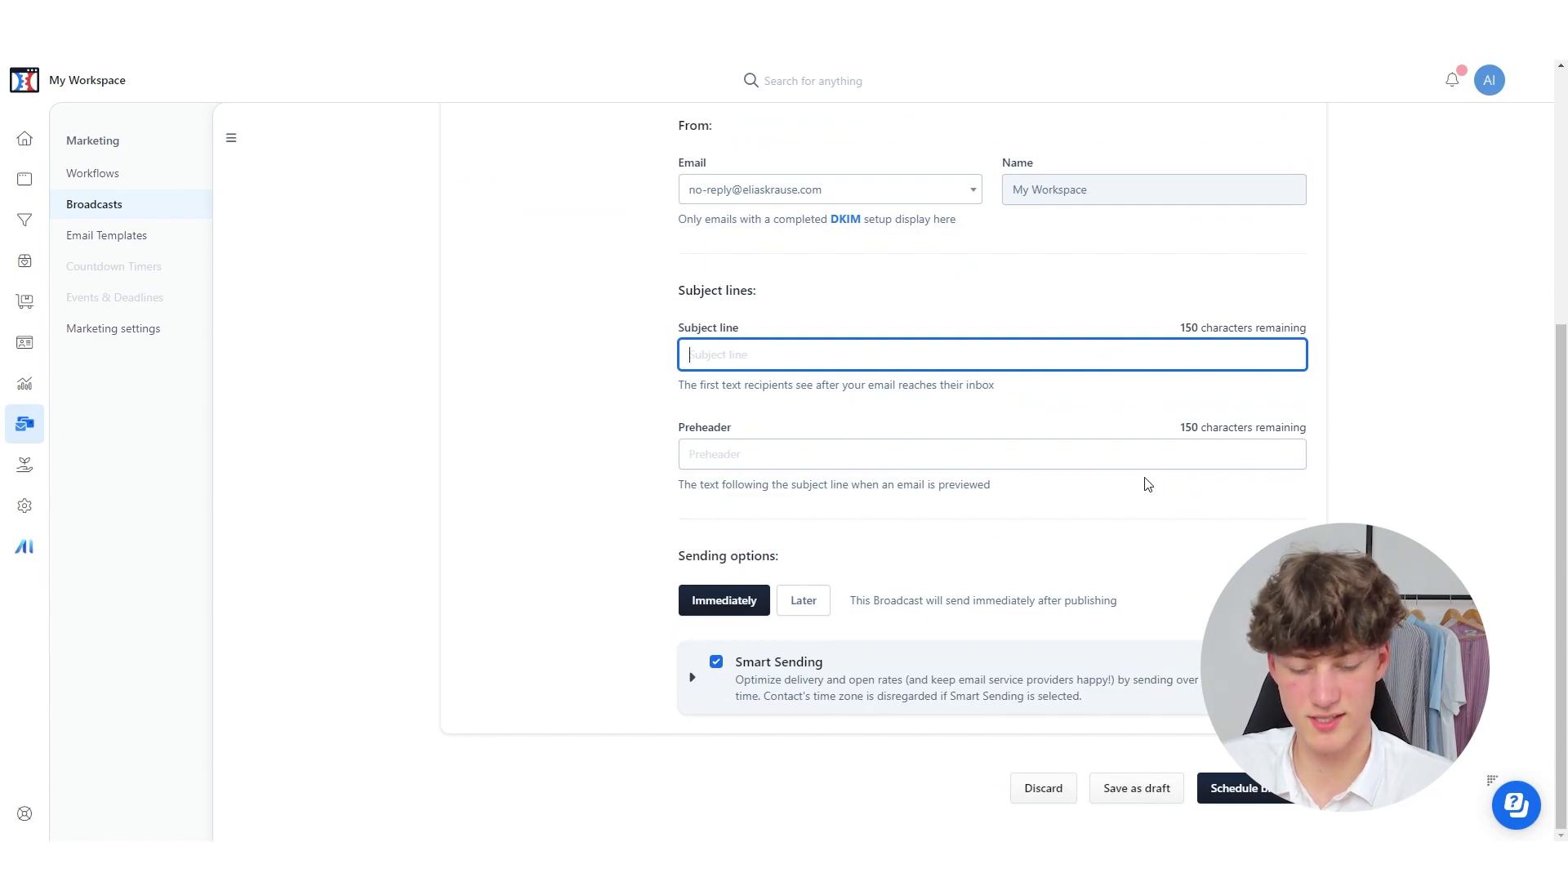
text(Hey, M)
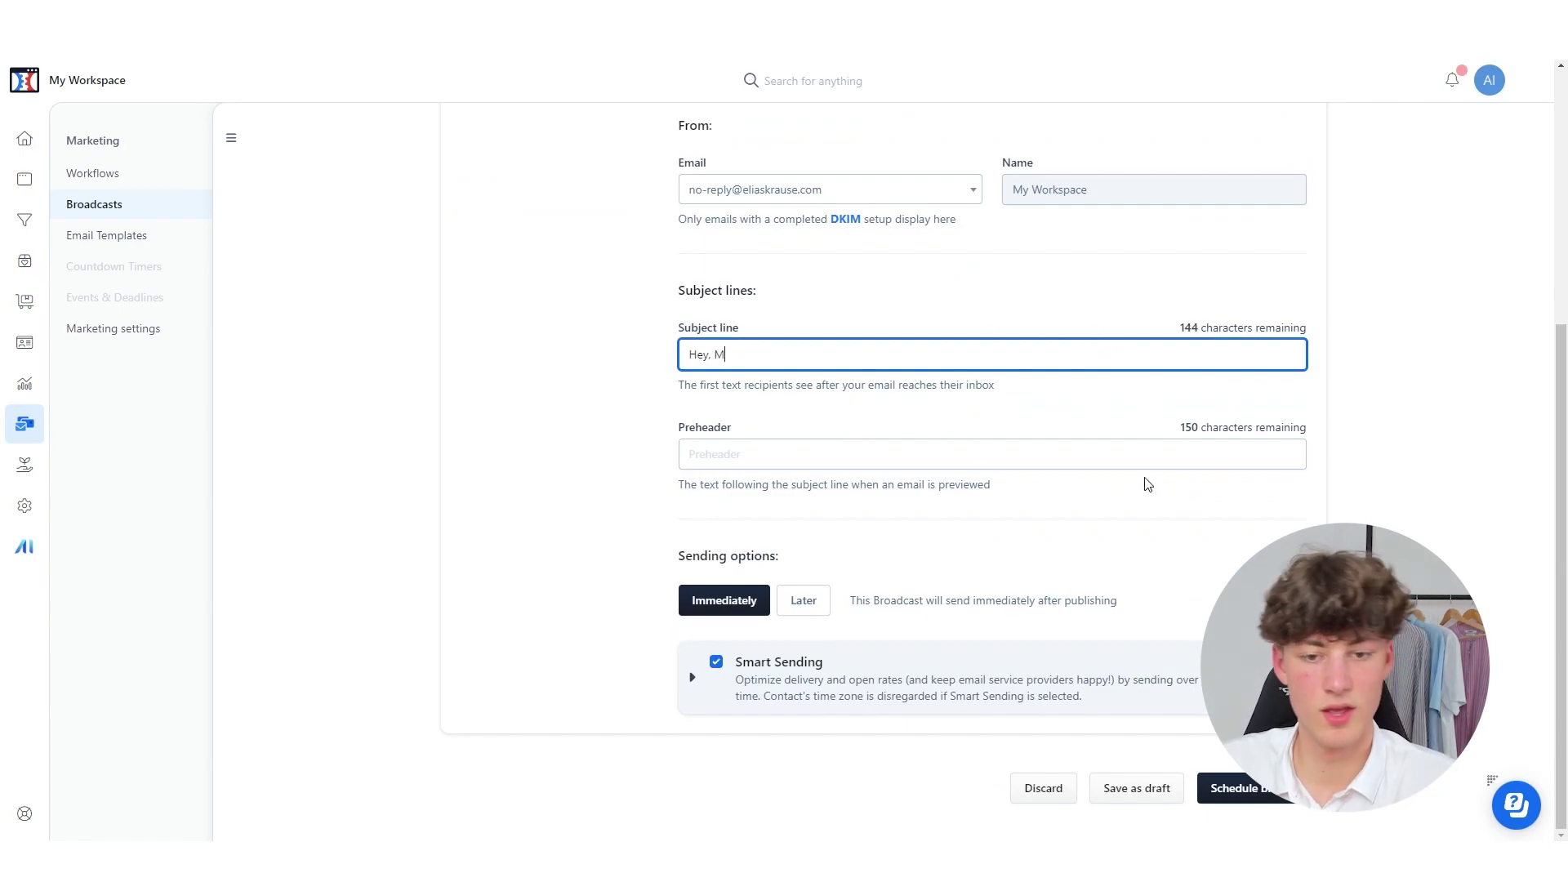
key(BackSpace)
text(Do you want to Improve yo)
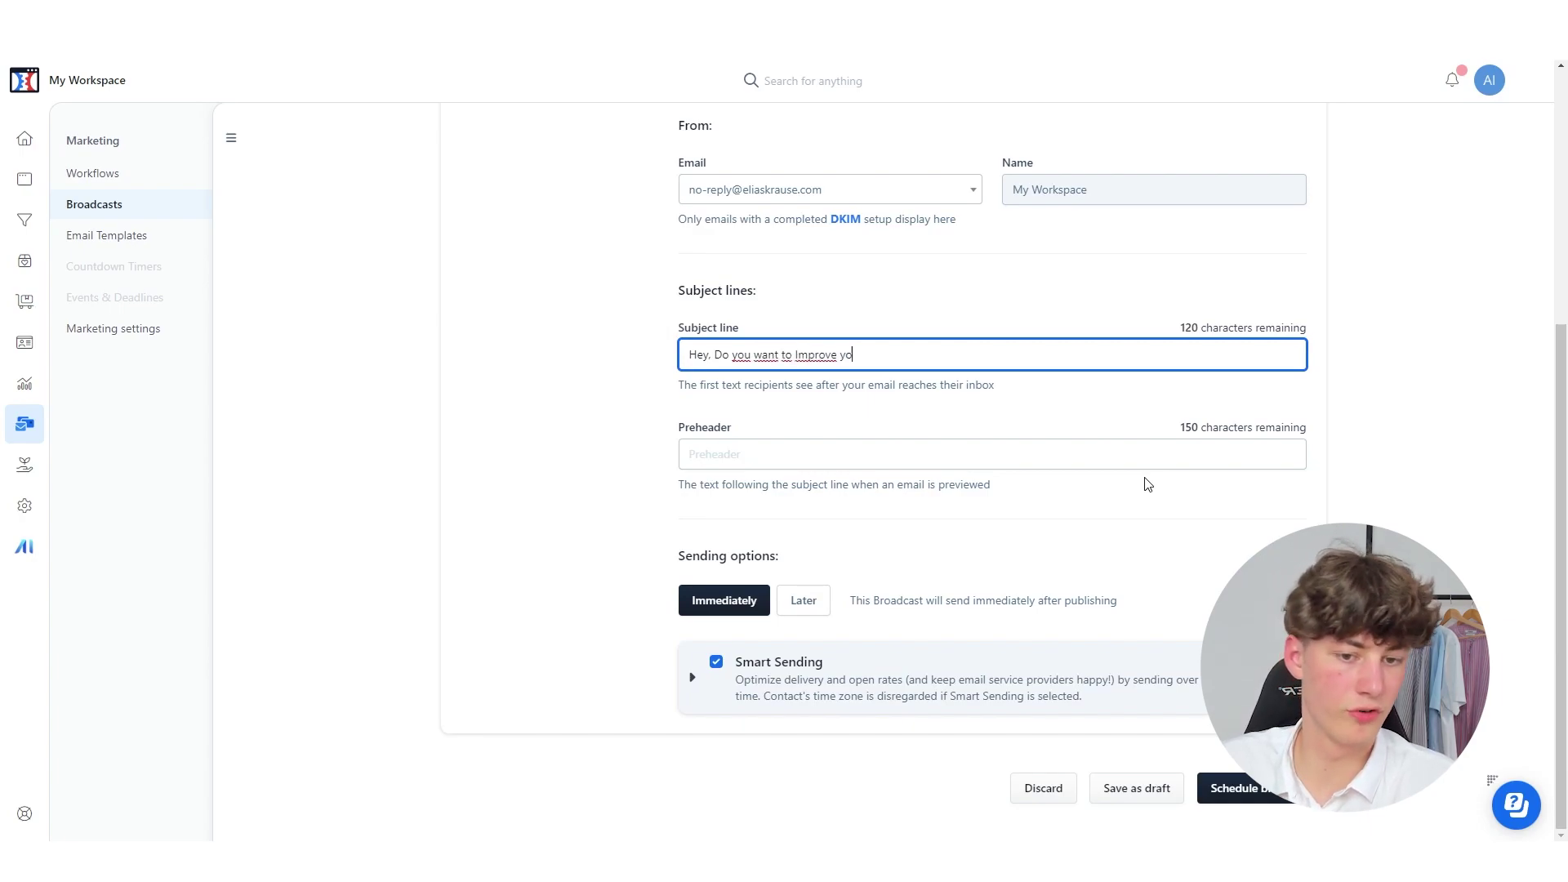
text(ur Life!)
right_click(875, 368)
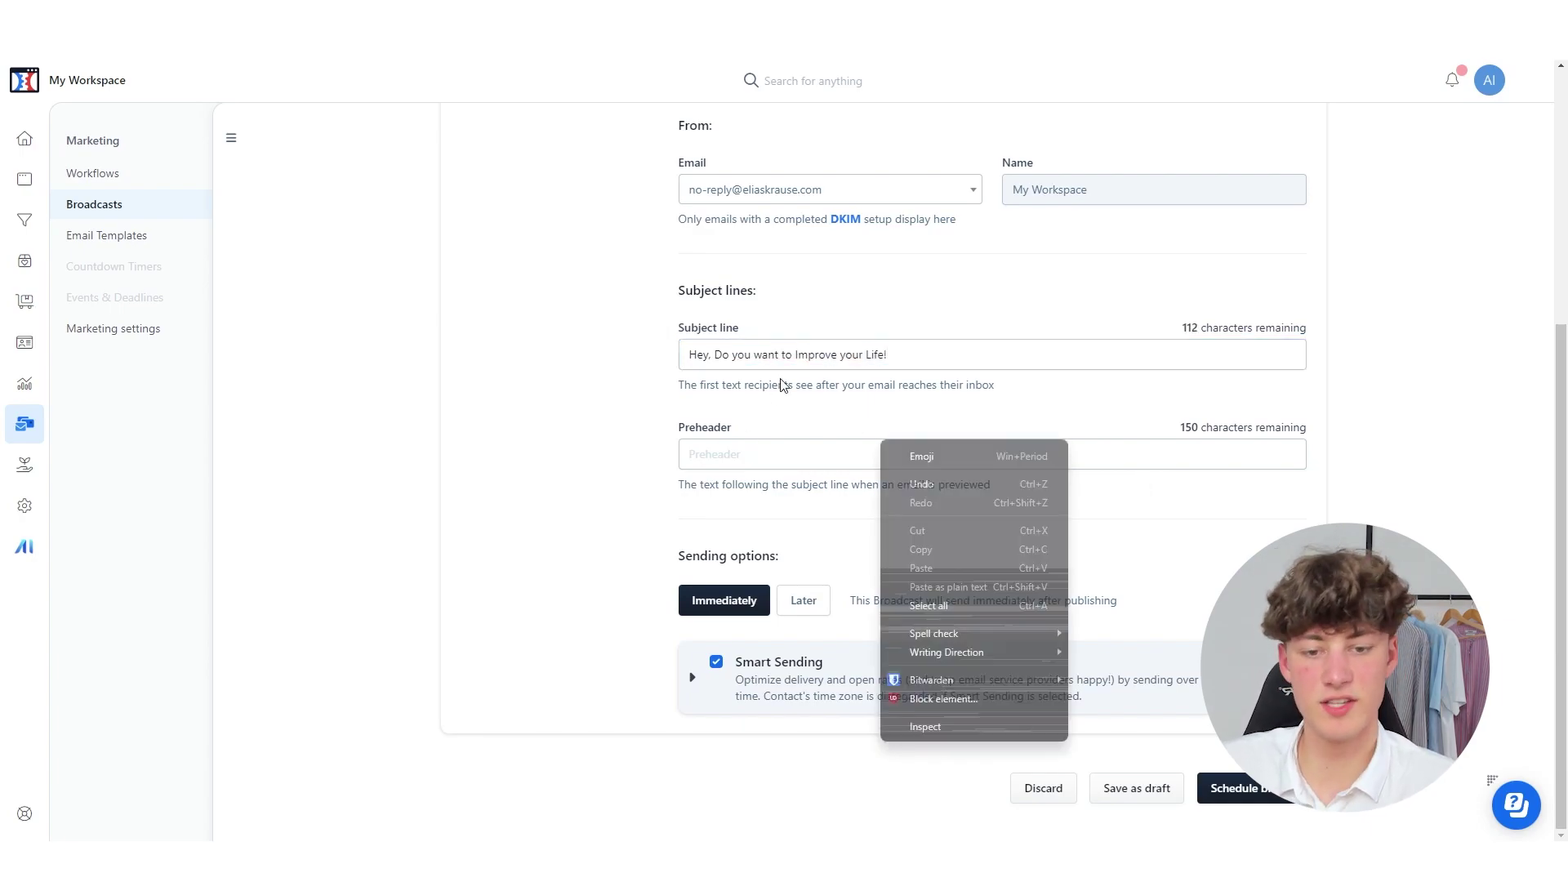
click(914, 535)
click(624, 467)
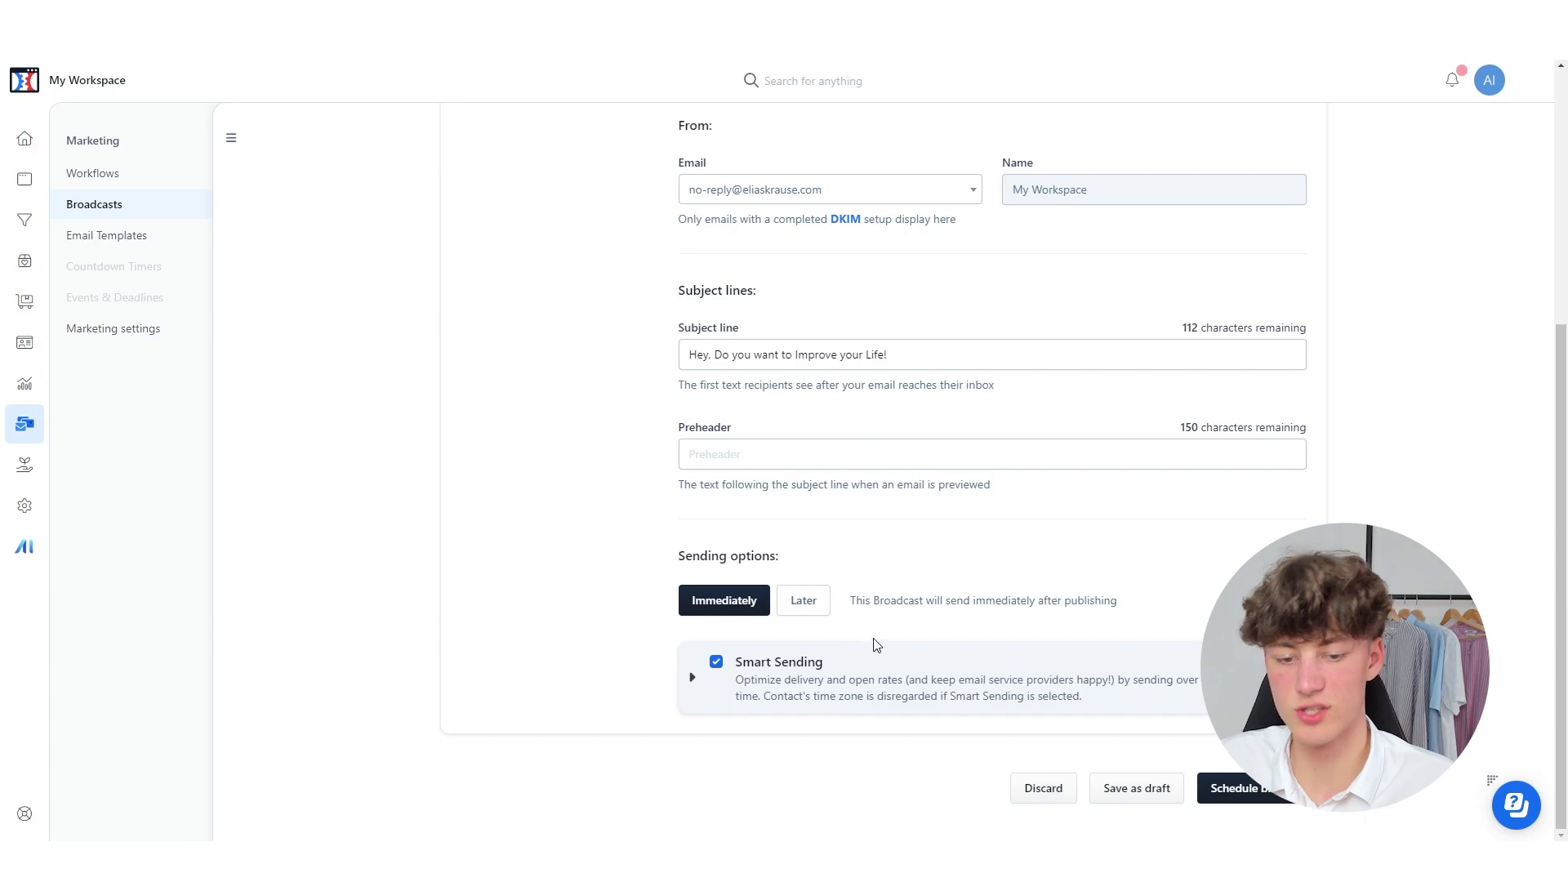
- Choose to send the broadcast immediately after publishing
triple_click(811, 563)
click(780, 569)
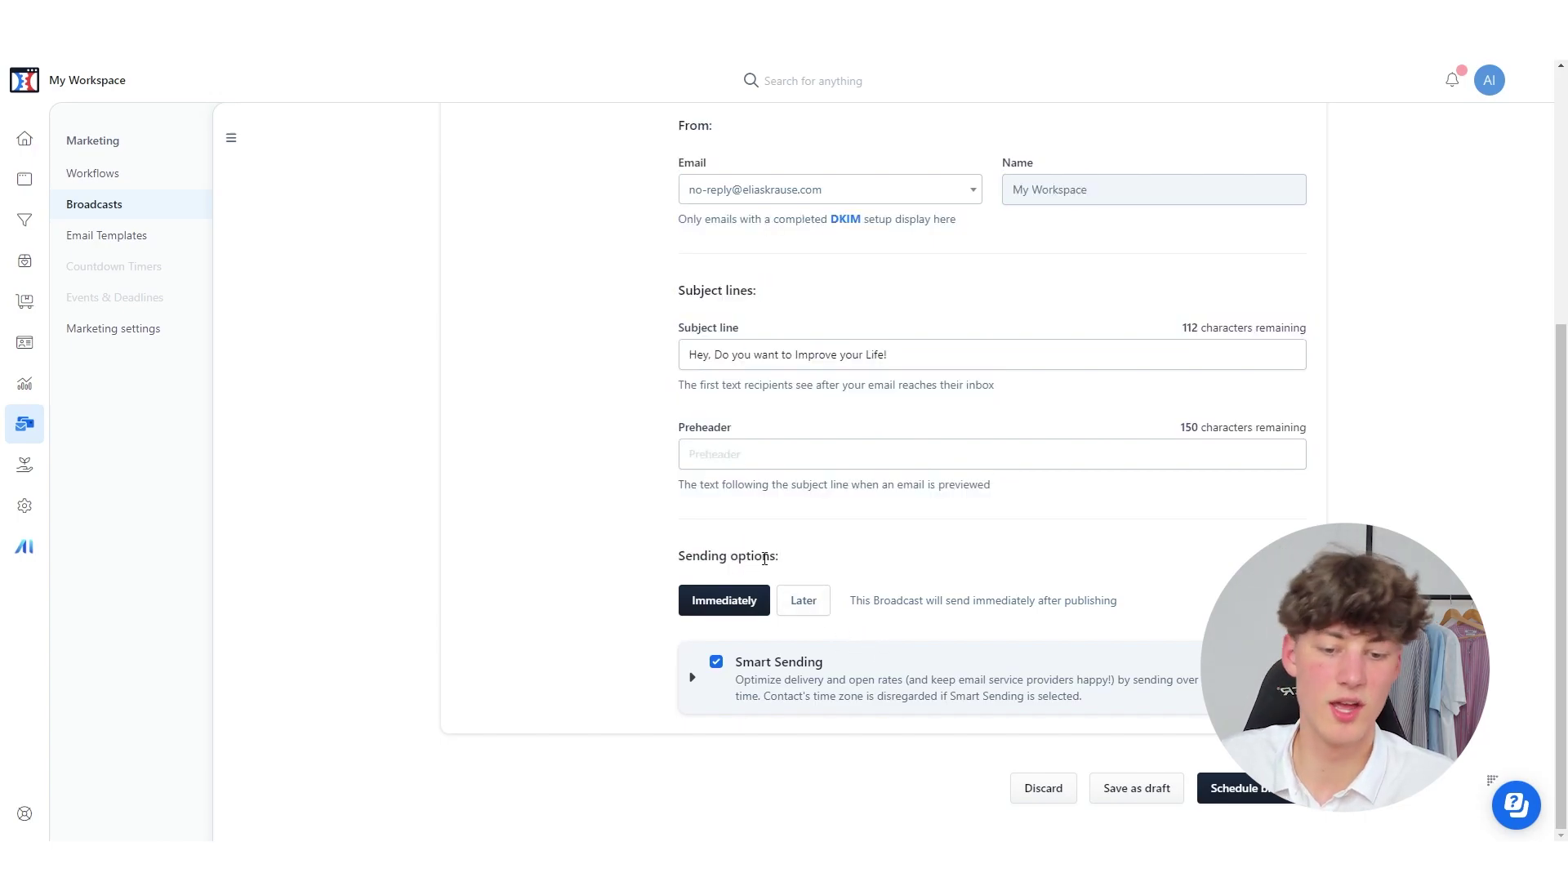
click(744, 602)
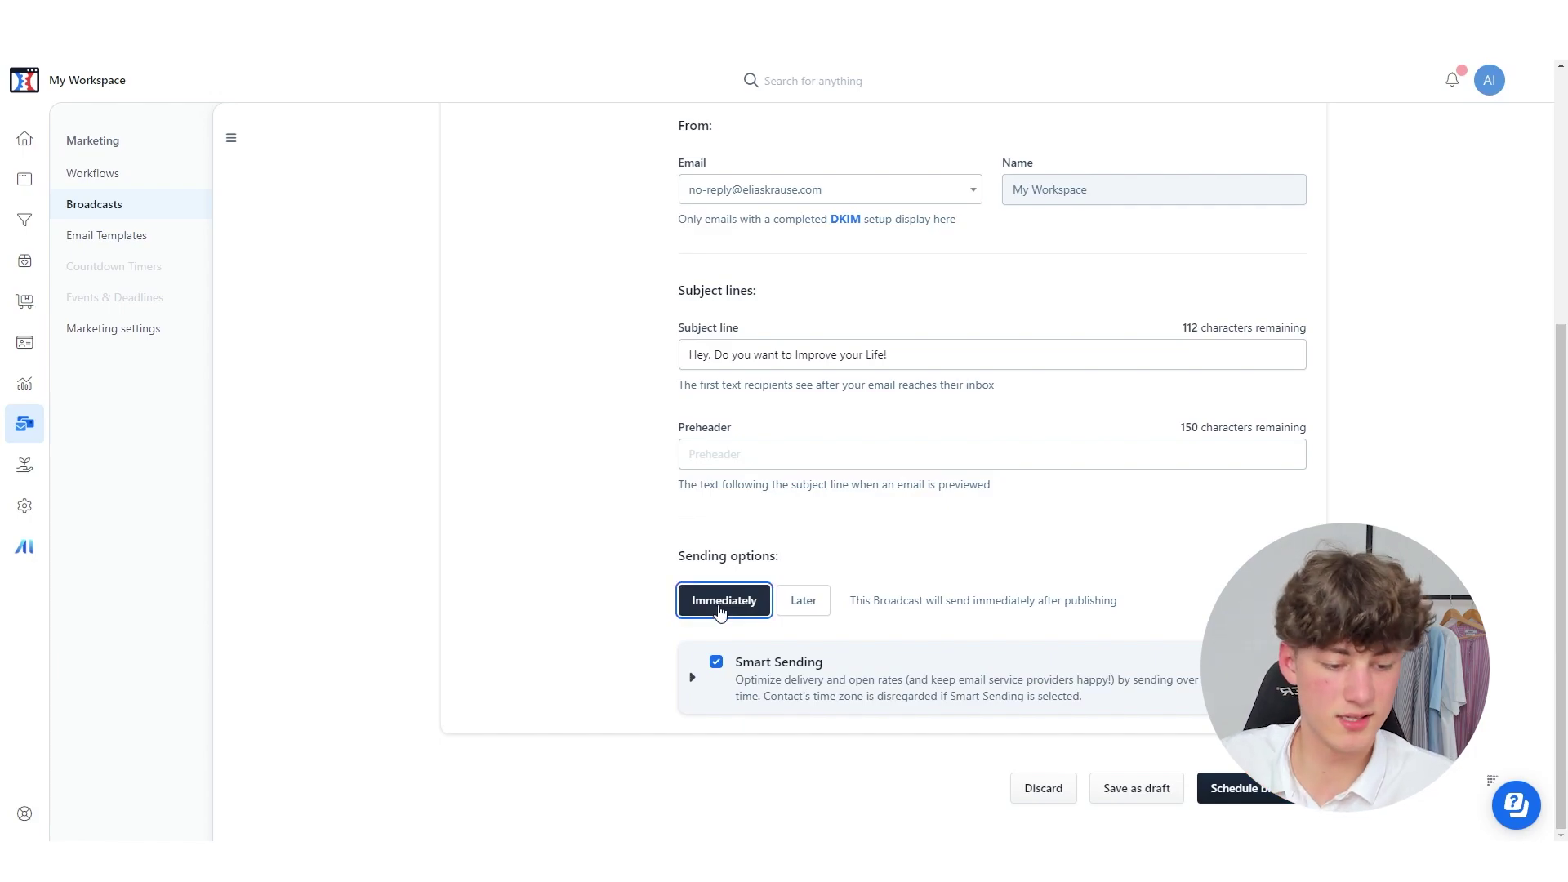
- Switch the broadcast's sending option to Later and review its send date and send time settings
click(808, 604)
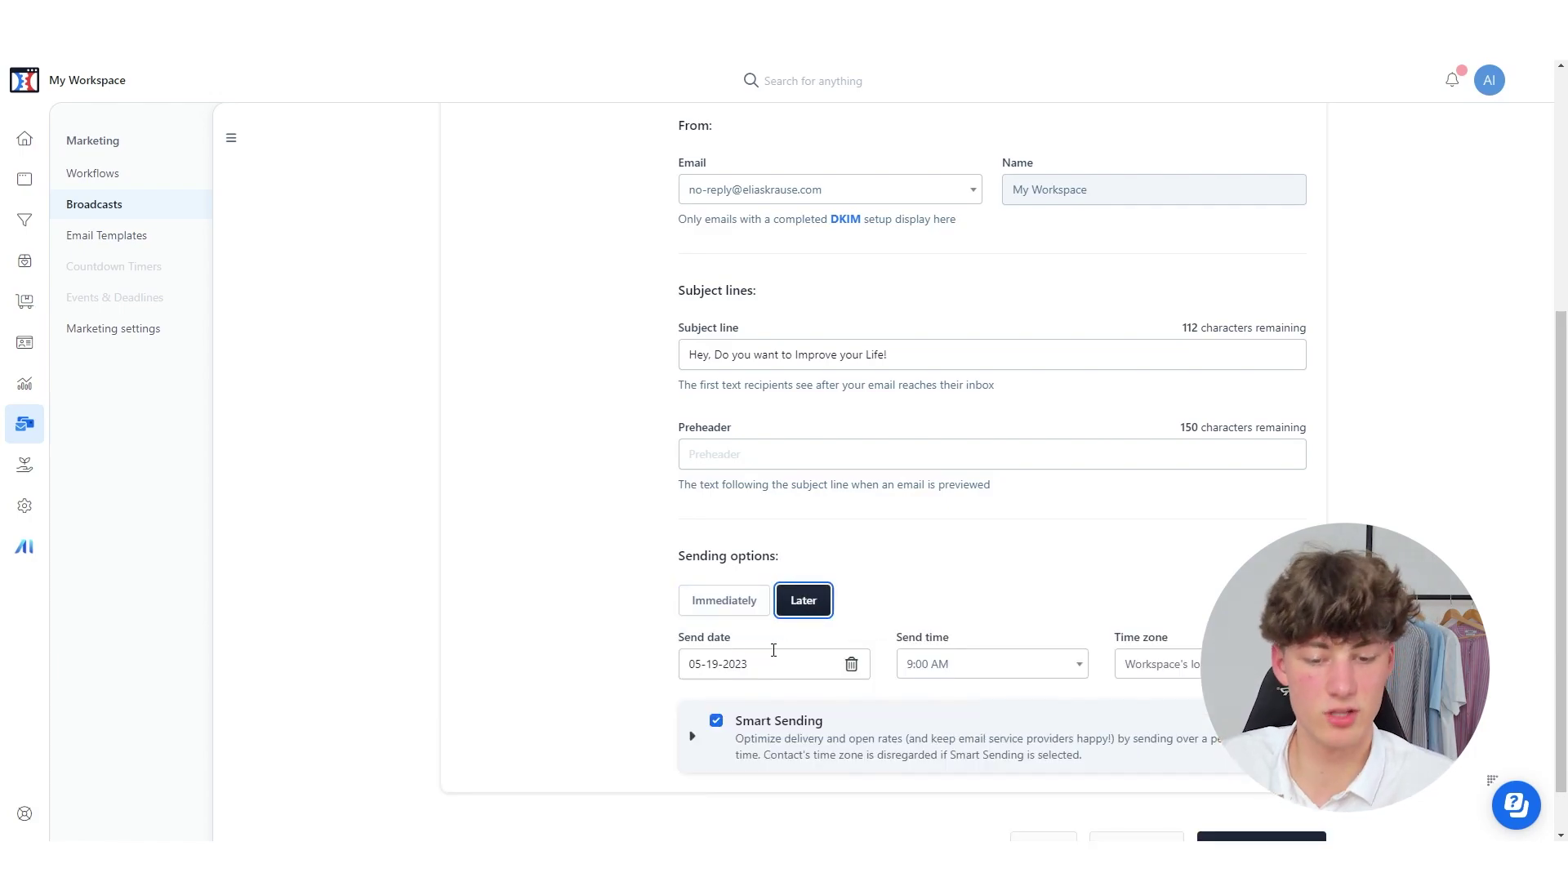
drag(749, 651, 647, 637)
click(1012, 640)
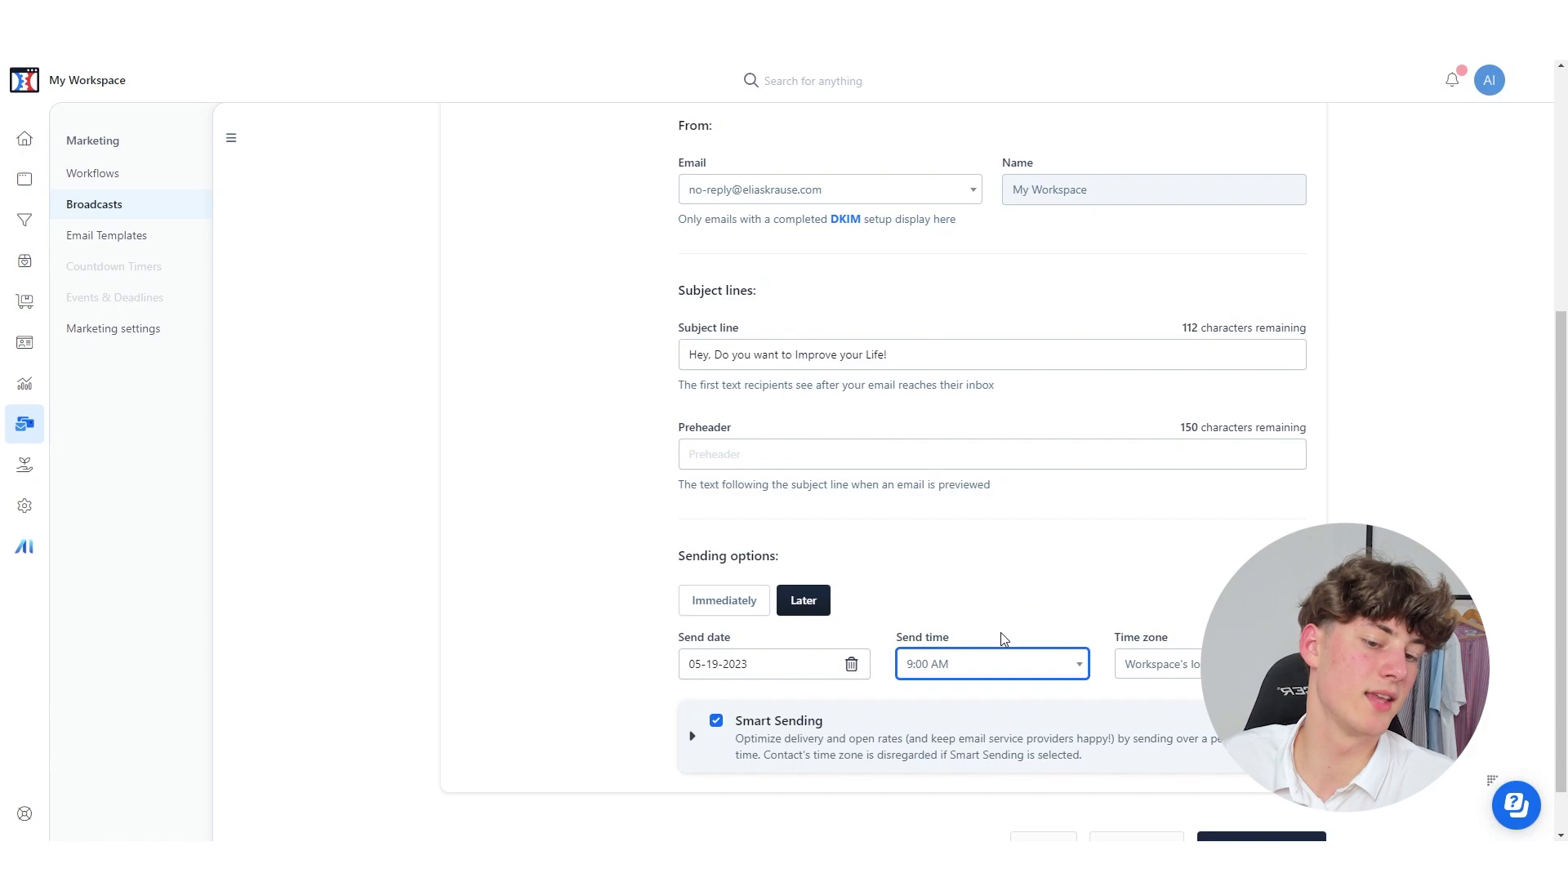
scroll(1099, 336, up, 5)
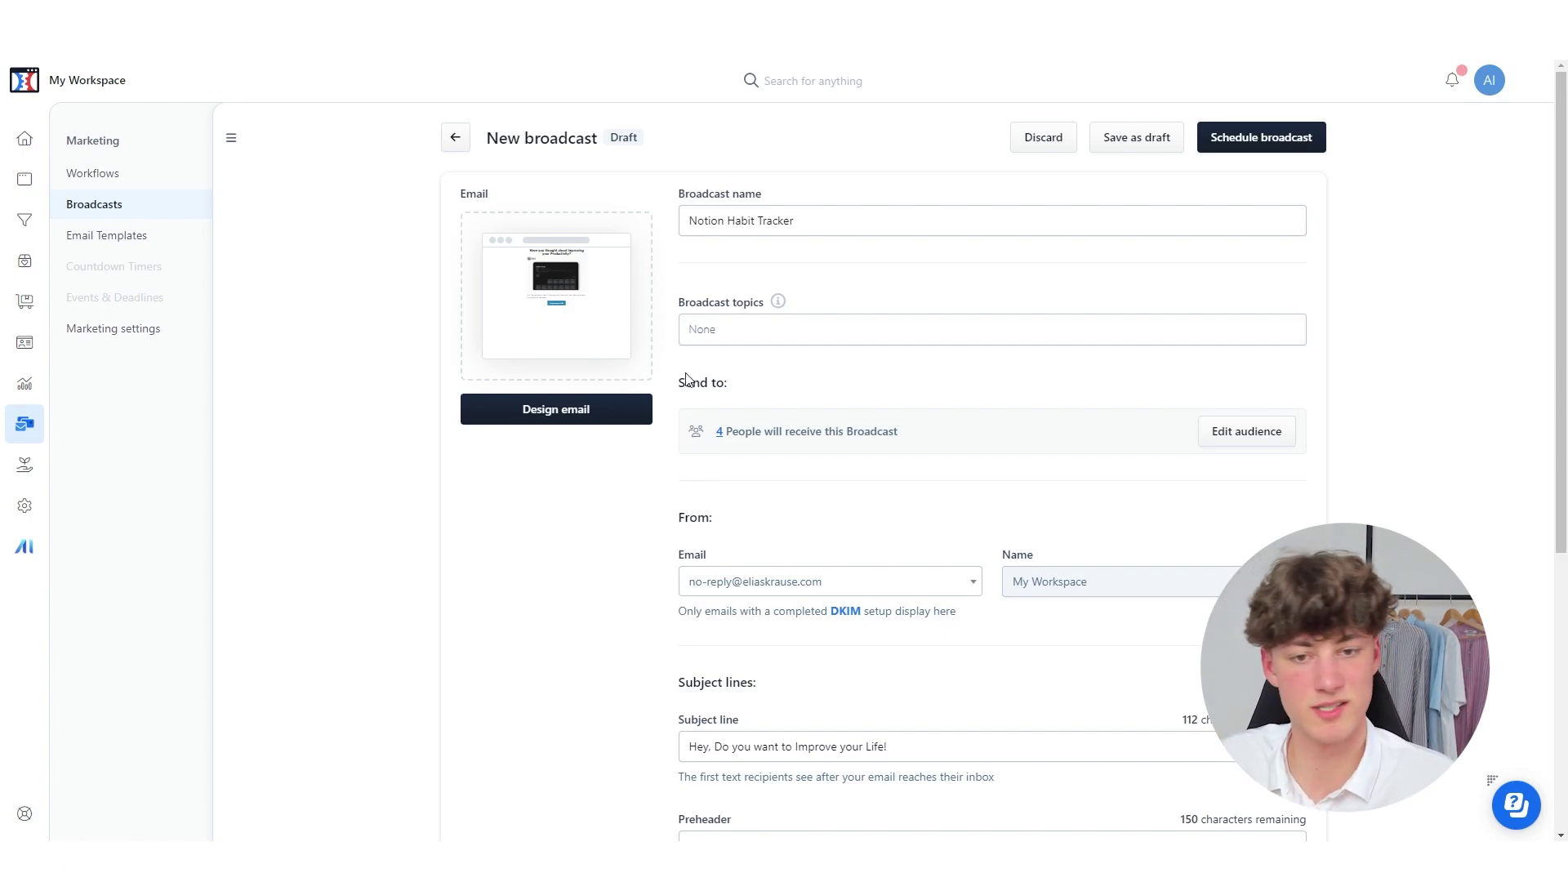
- Insert the placeholder "%NAME%" after "Hey" in the broadcast's subject line
scroll(721, 502, down, 2)
click(716, 582)
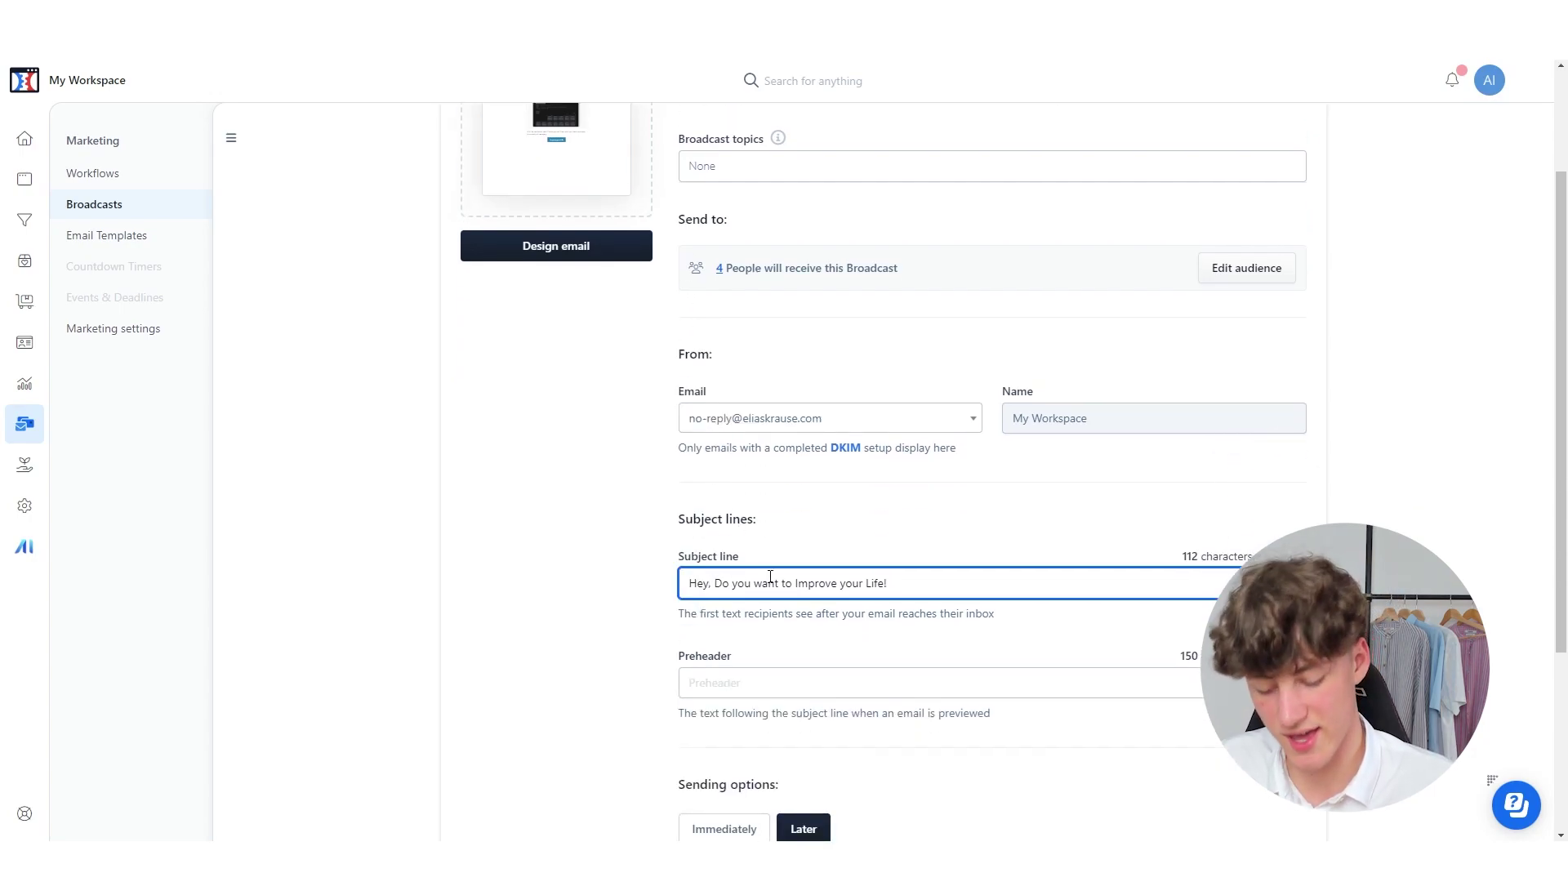
text(%NAME%)
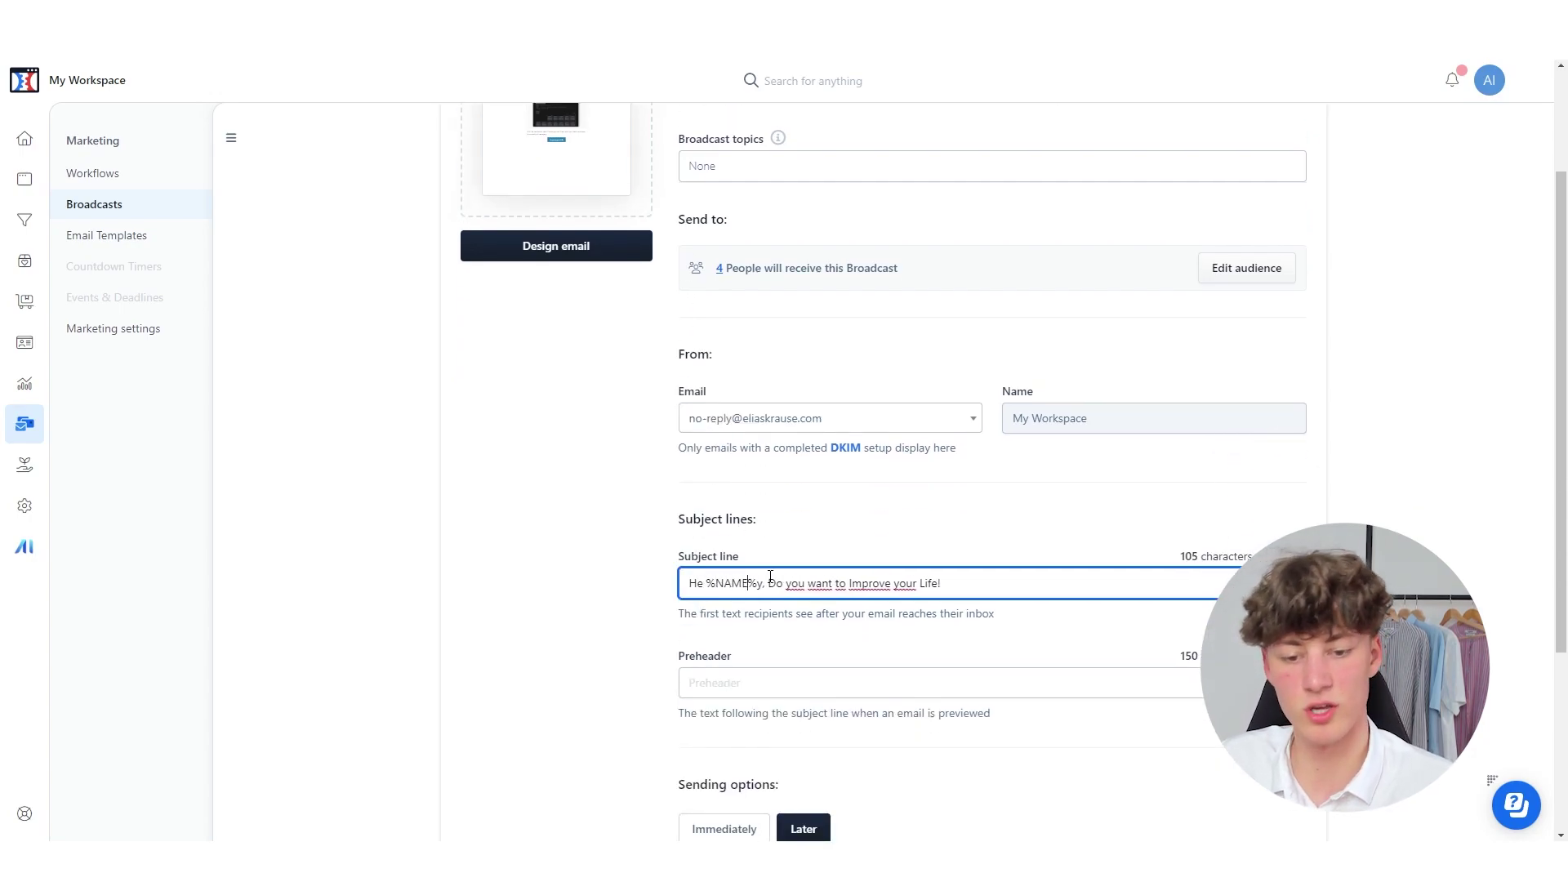
key(BackSpace)
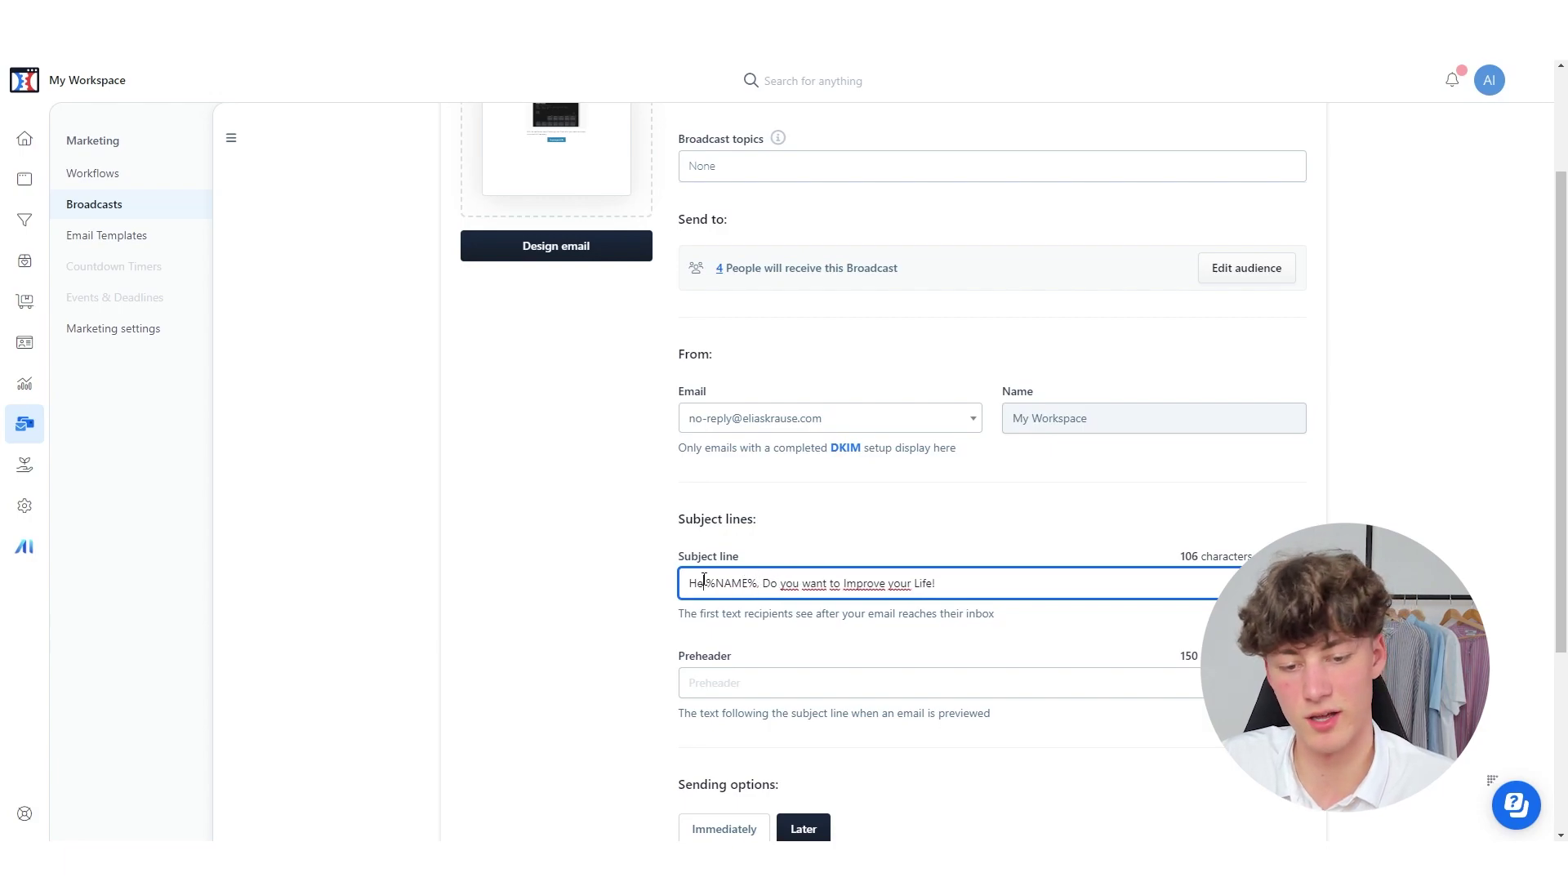
key(Left)
key(Left)
key(Left)
key(Left)
key(Left)
key(Left)
key(Left)
text(y)
- Remove the "%NAME%" placeholder from the broadcast's subject line and restore the comma after the greeting
drag(765, 580, 715, 578)
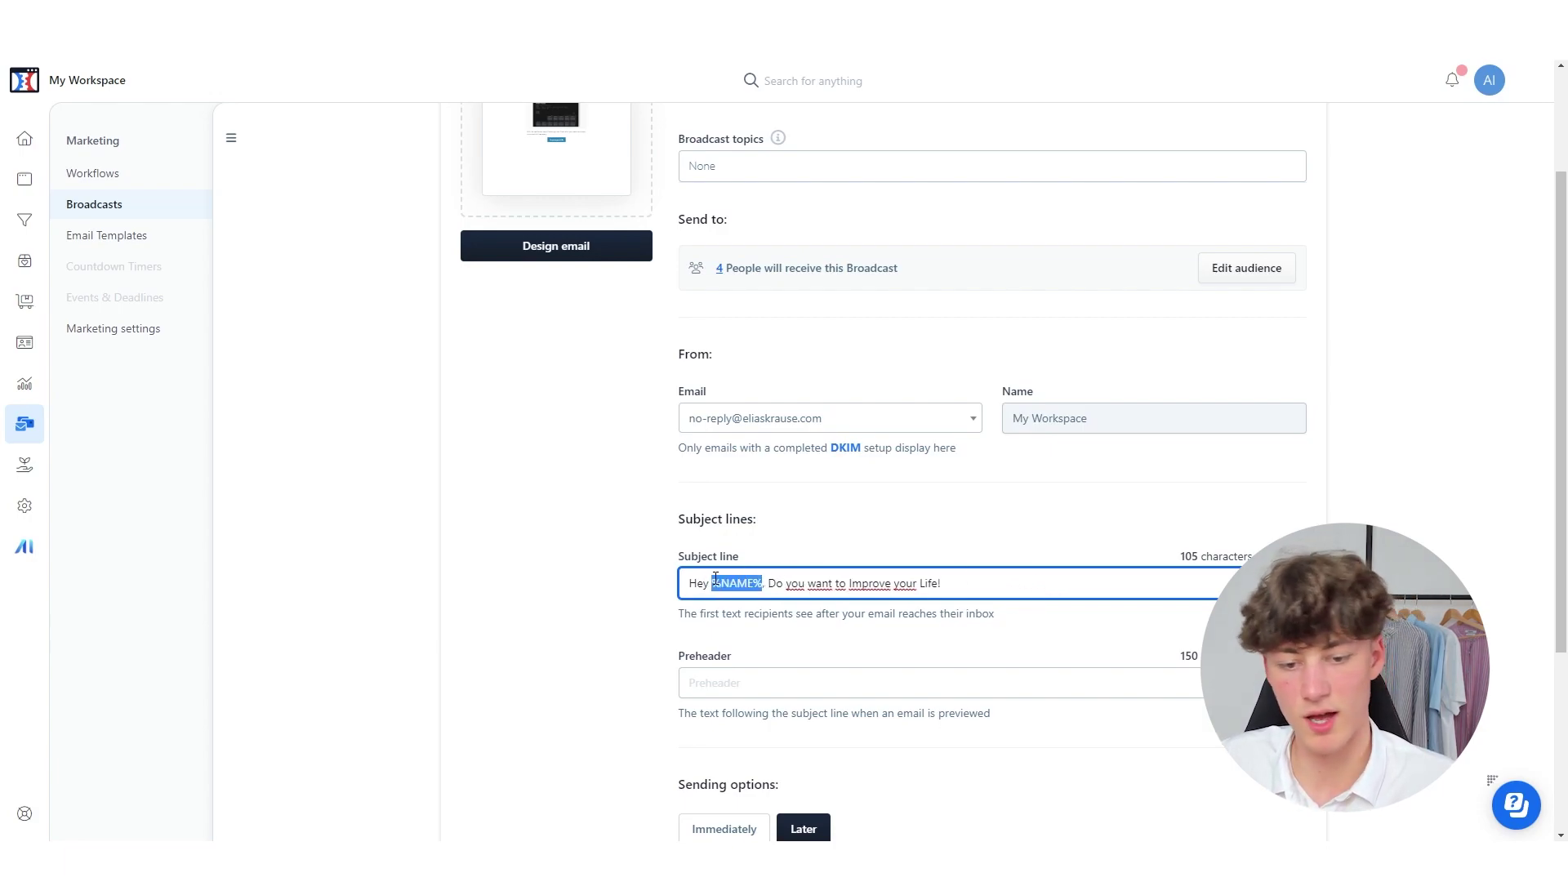
key(BackSpace)
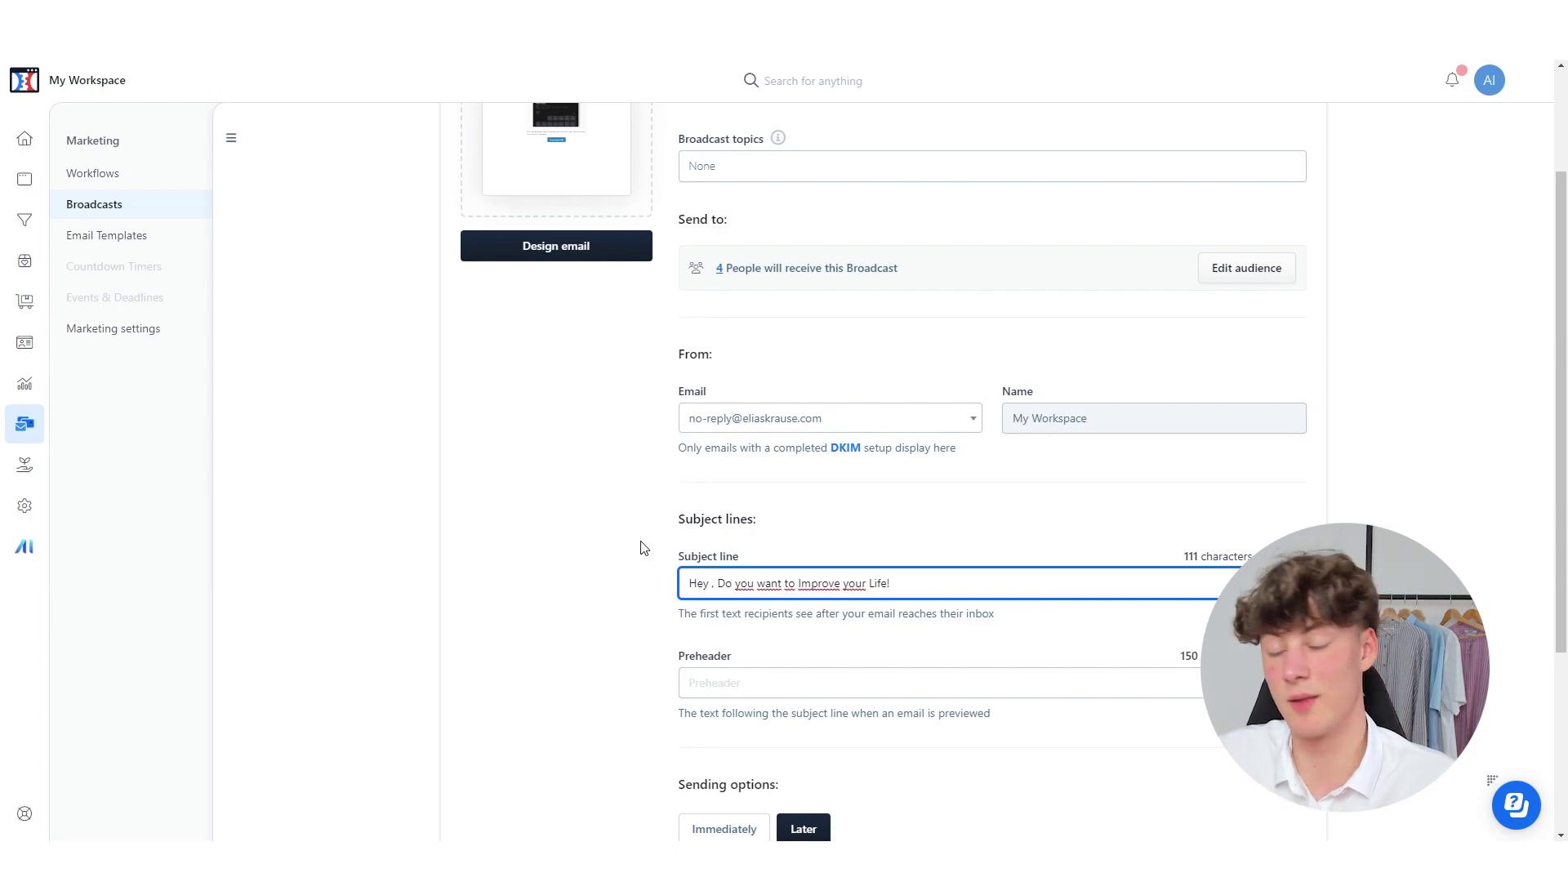
key(Delete)
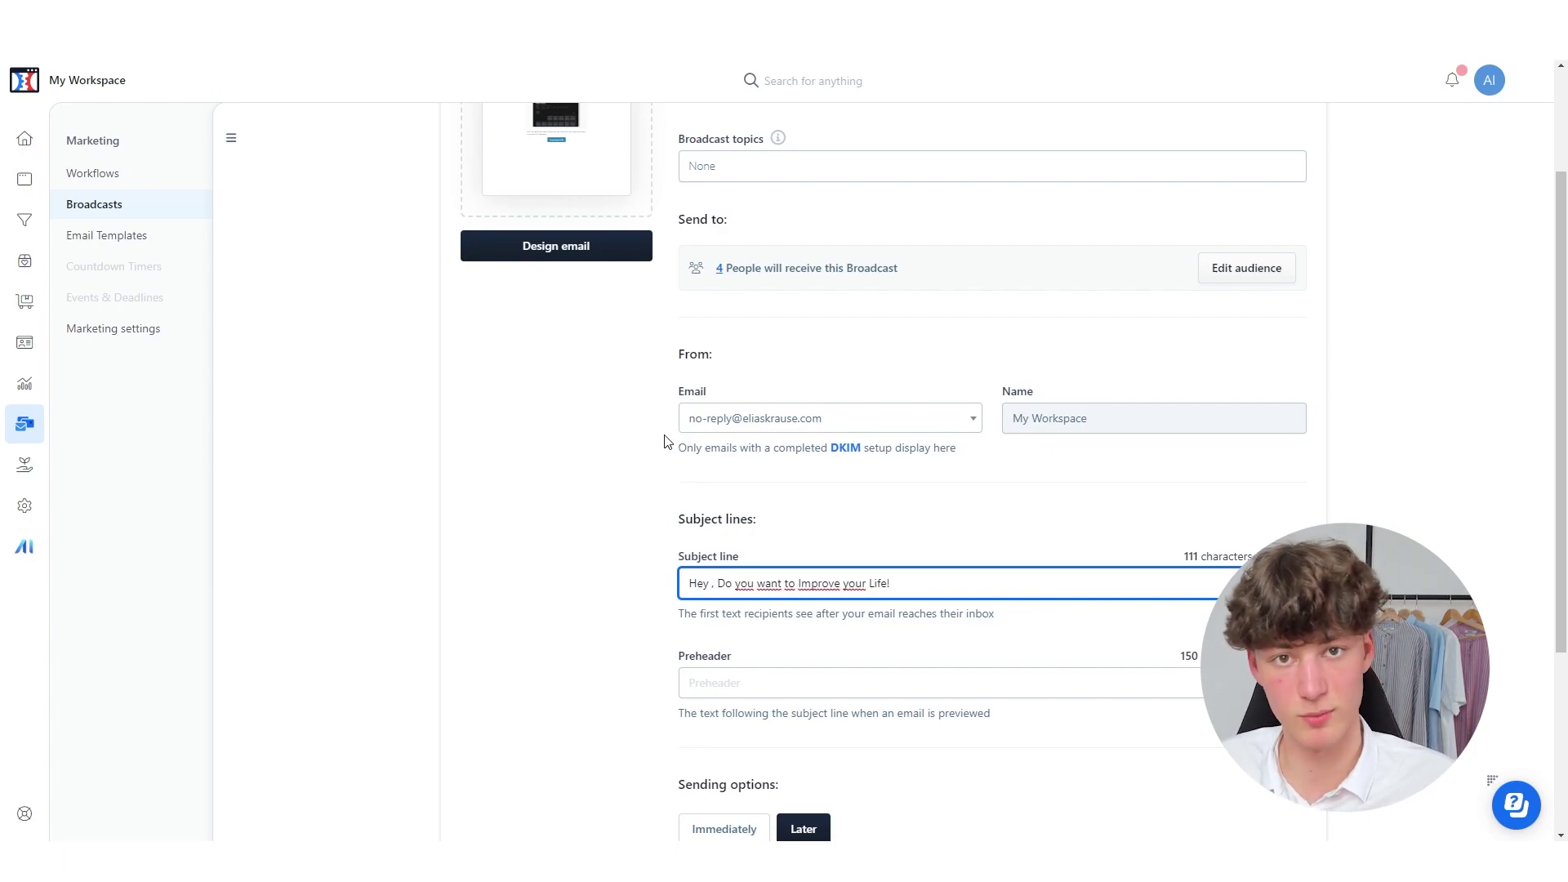
text(,)
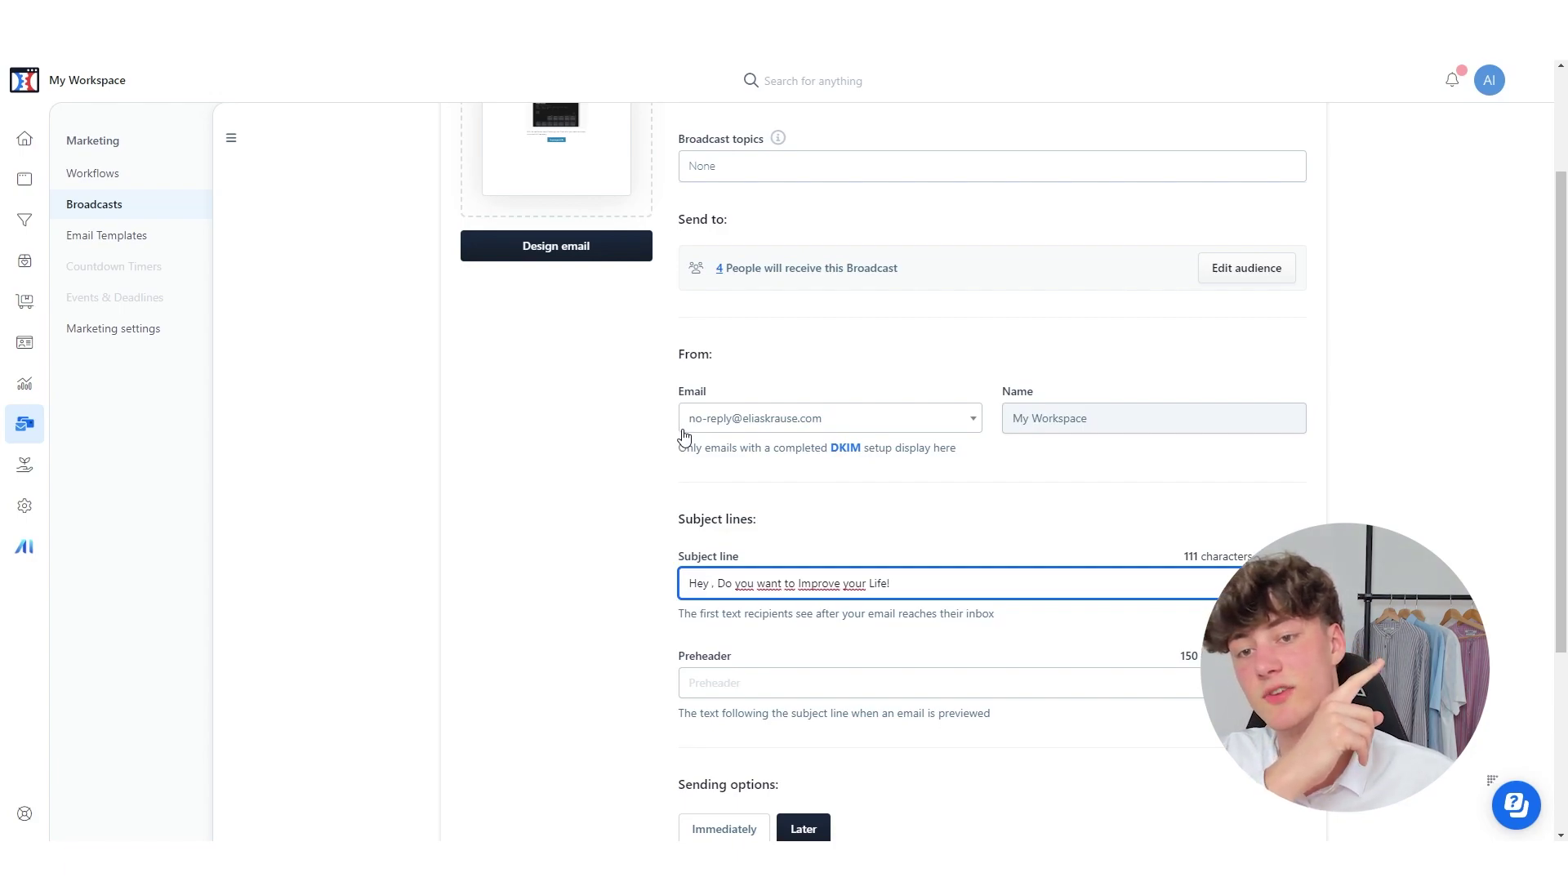
- Try to save the broadcast as a draft, and discard it to return to the broadcasts list
scroll(635, 508, down, 2)
click(597, 501)
scroll(597, 499, down, 2)
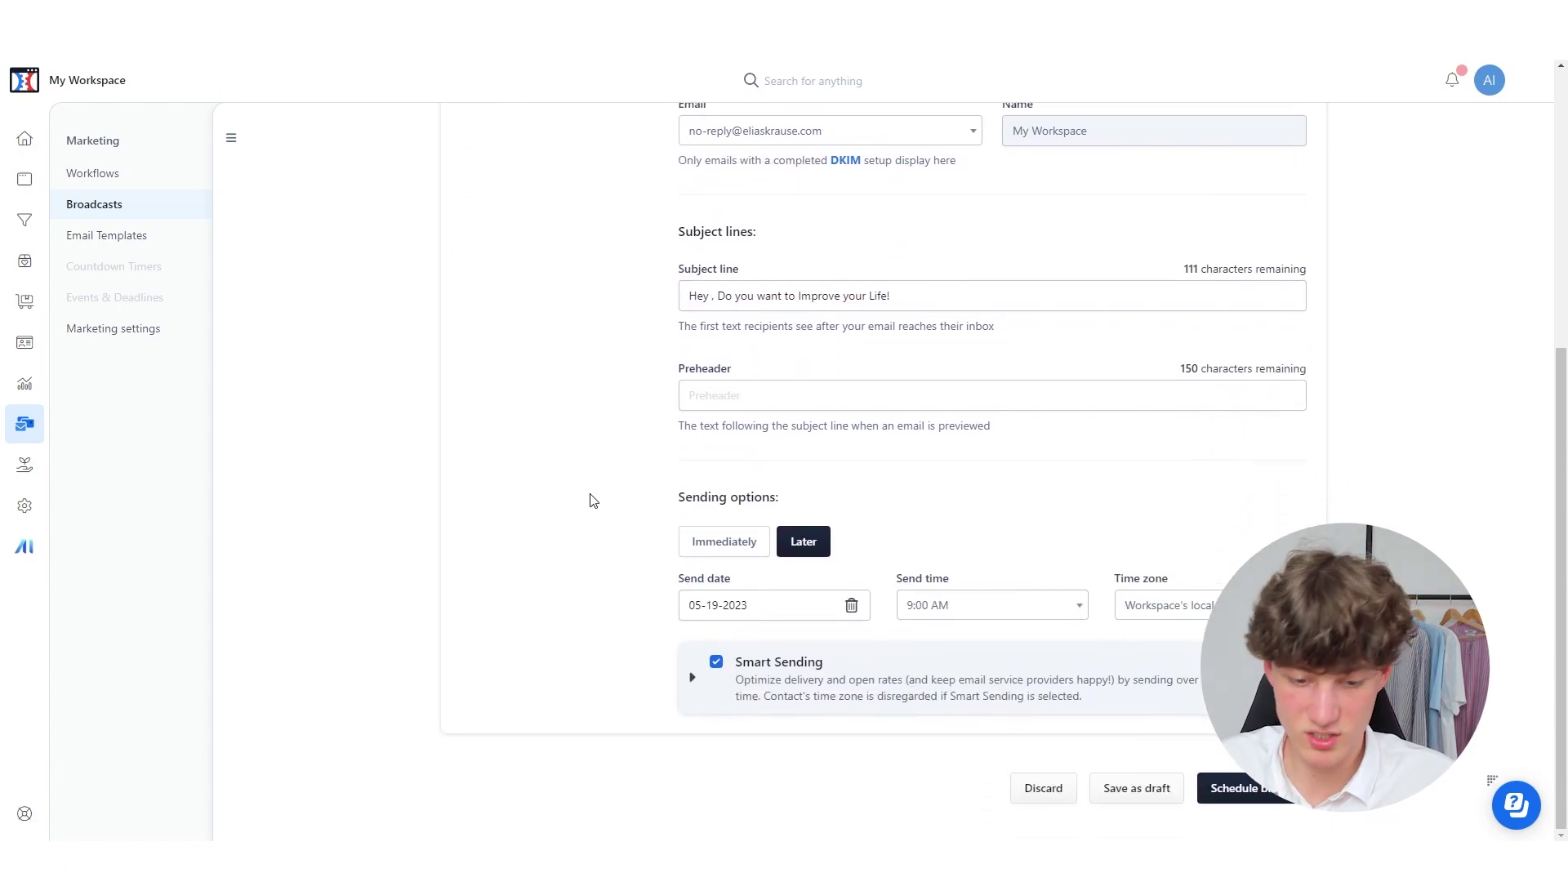
click(1176, 786)
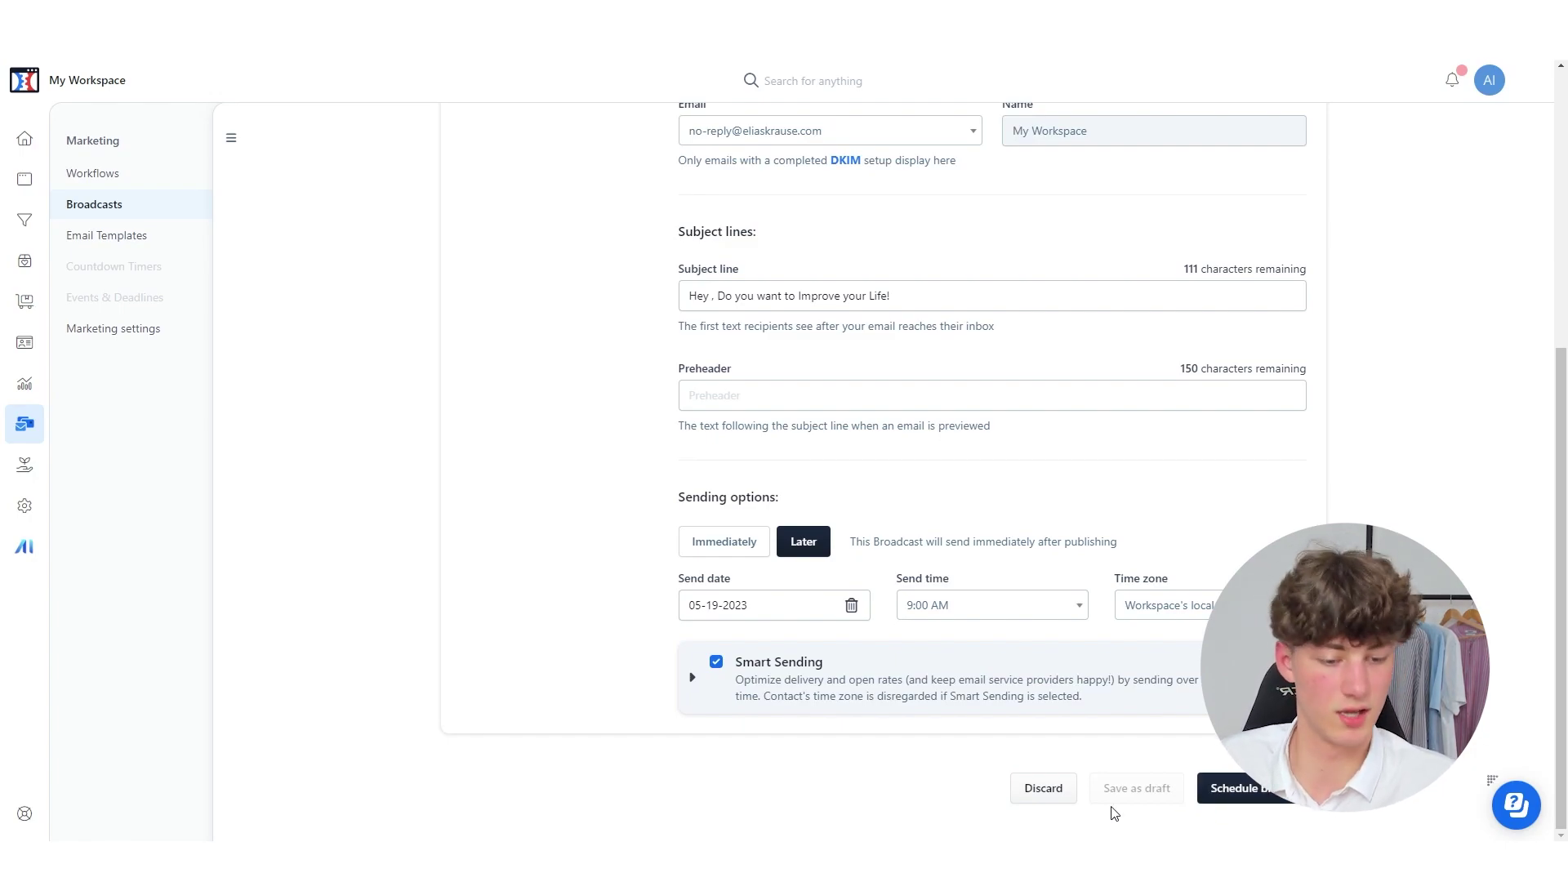
click(1061, 792)
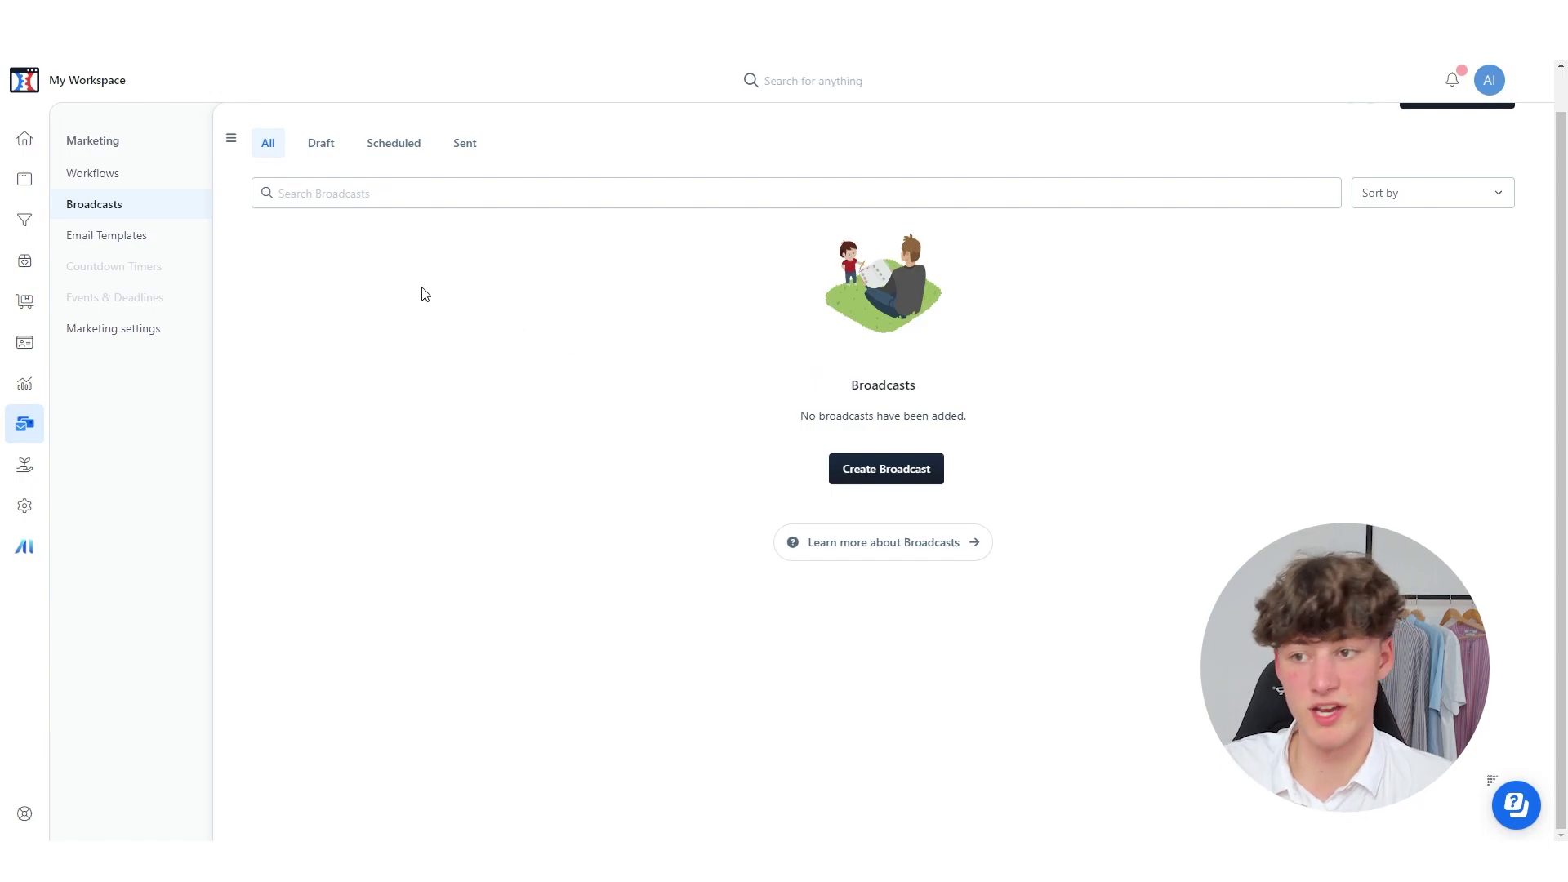
- Create a marketing workflow named "Notion Habit Tracker" with the run type "Only one run per contact"
click(126, 178)
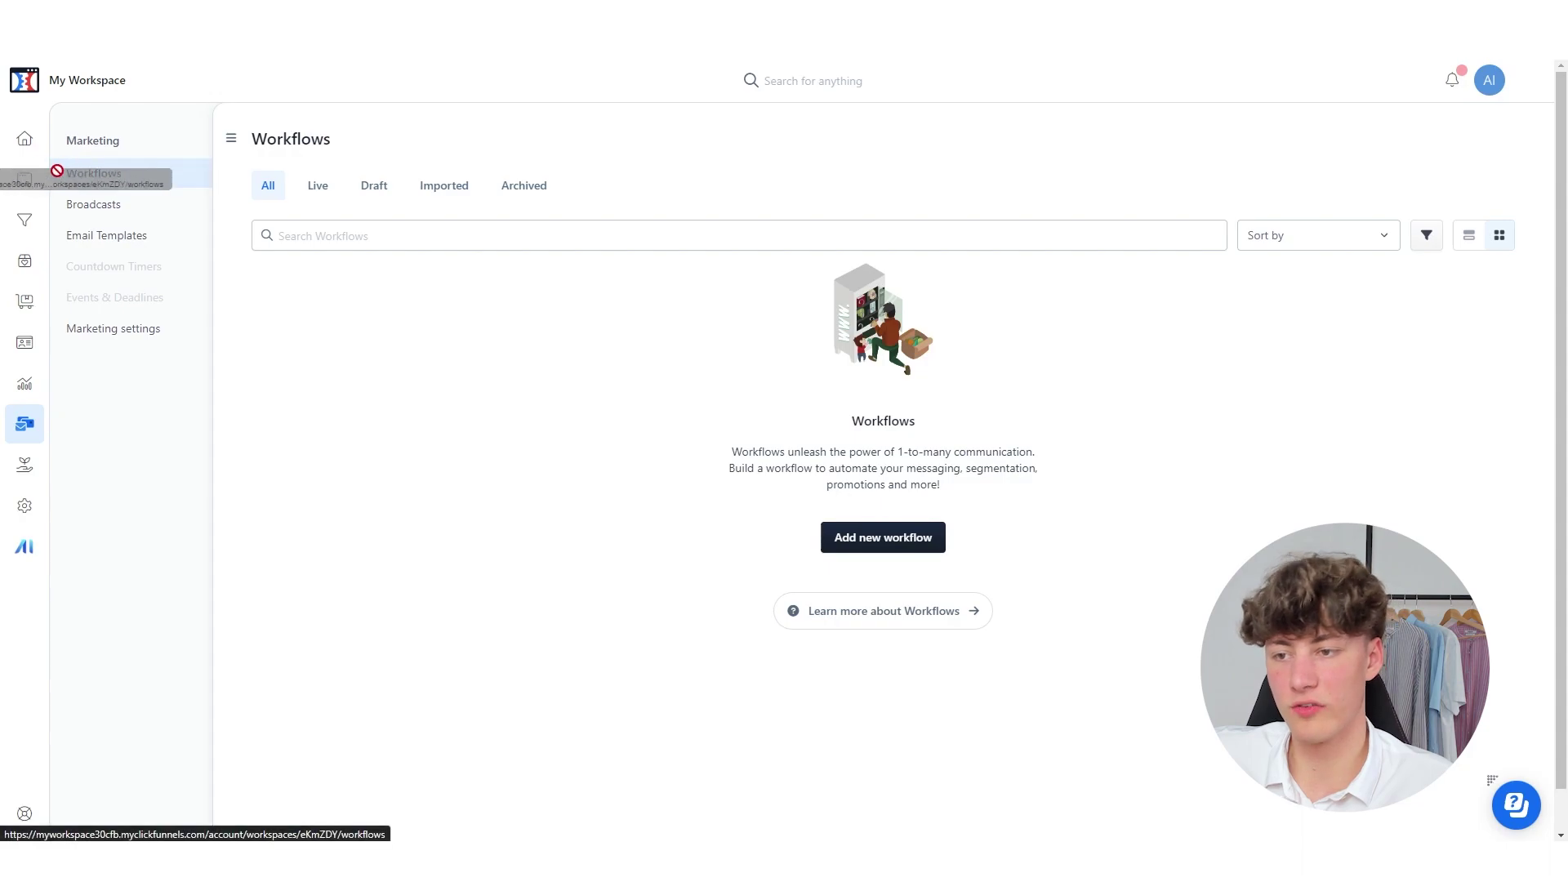
click(880, 542)
click(858, 190)
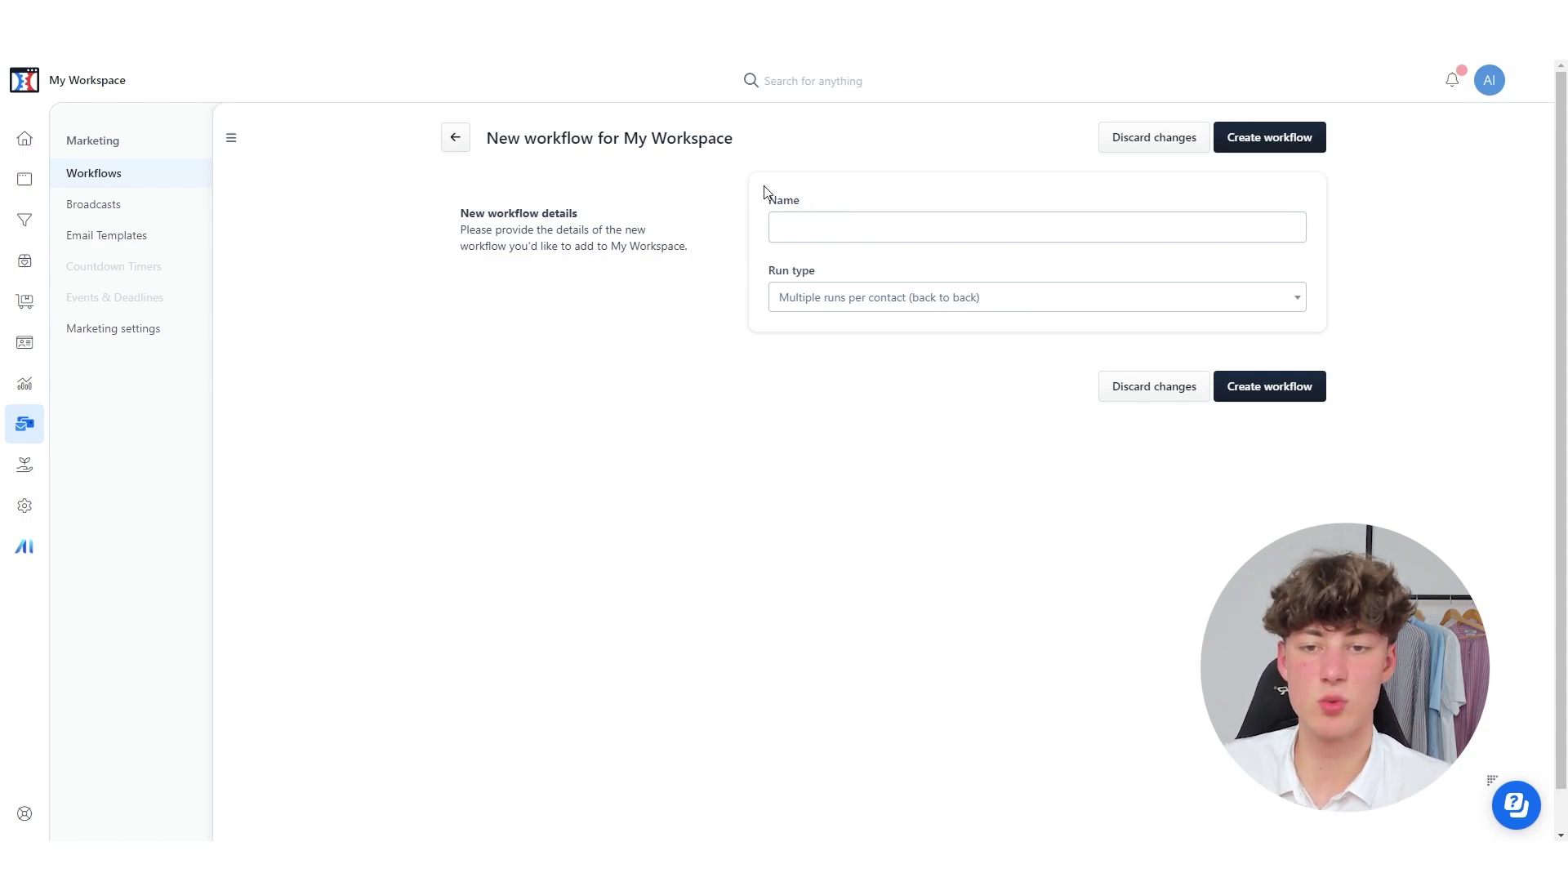
click(859, 221)
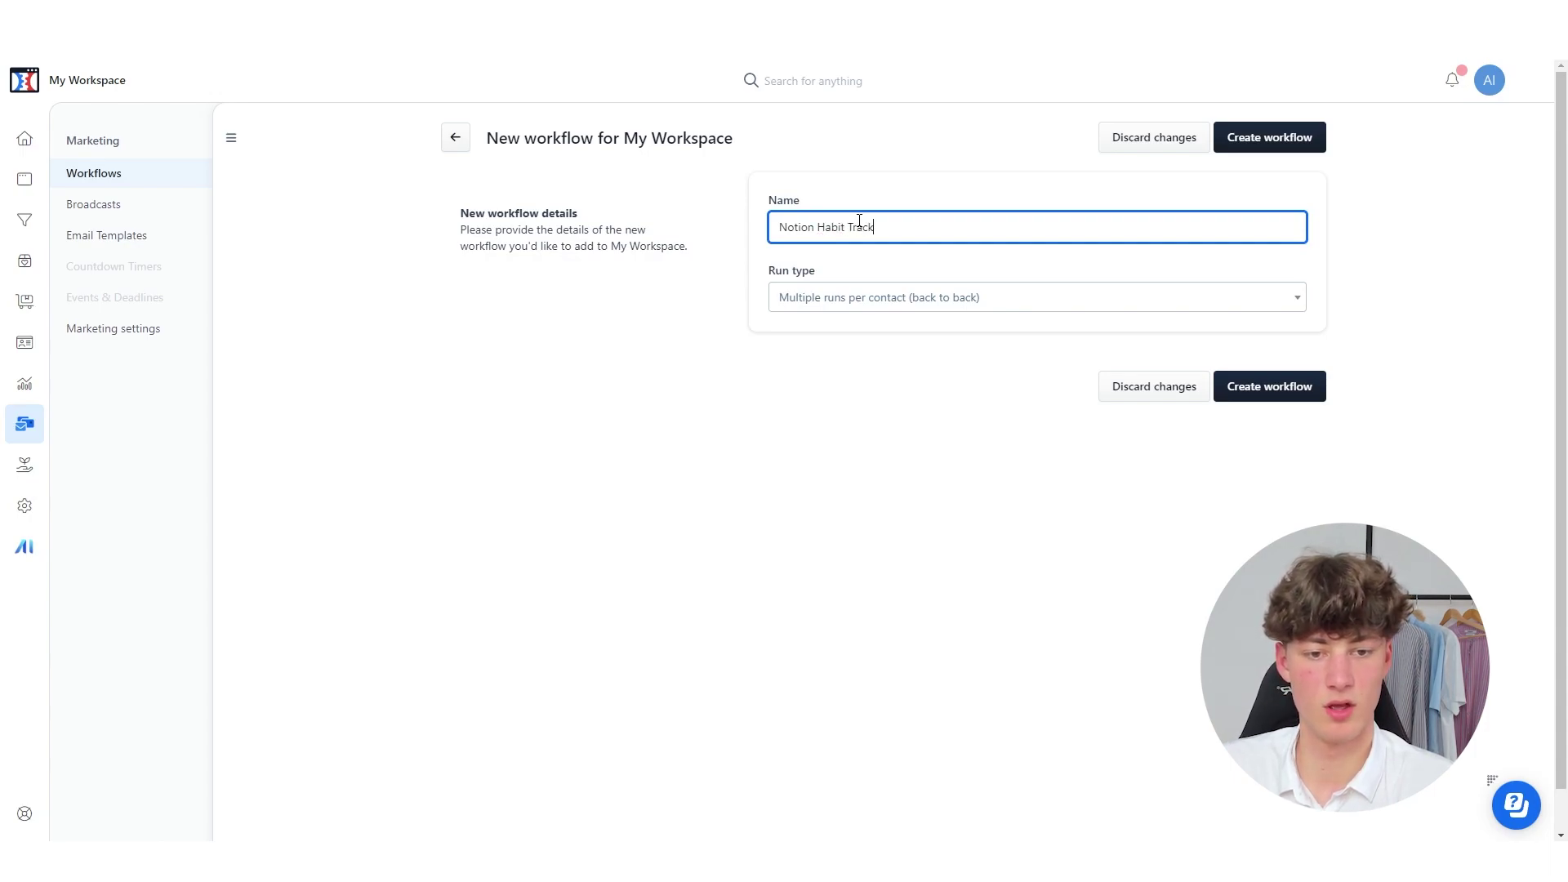
click(998, 294)
click(910, 370)
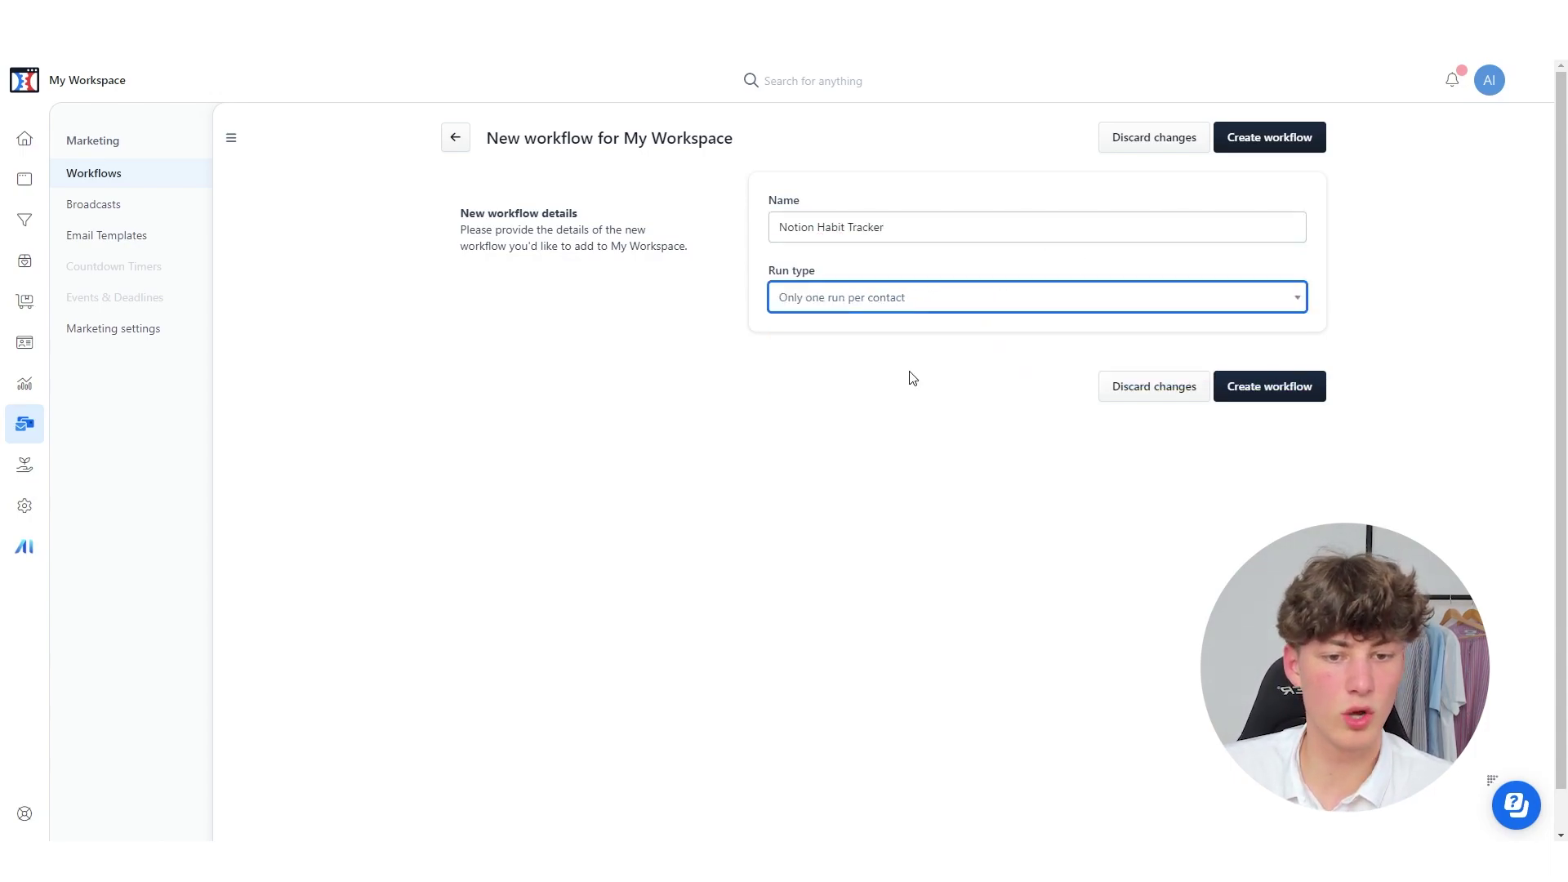
click(1010, 358)
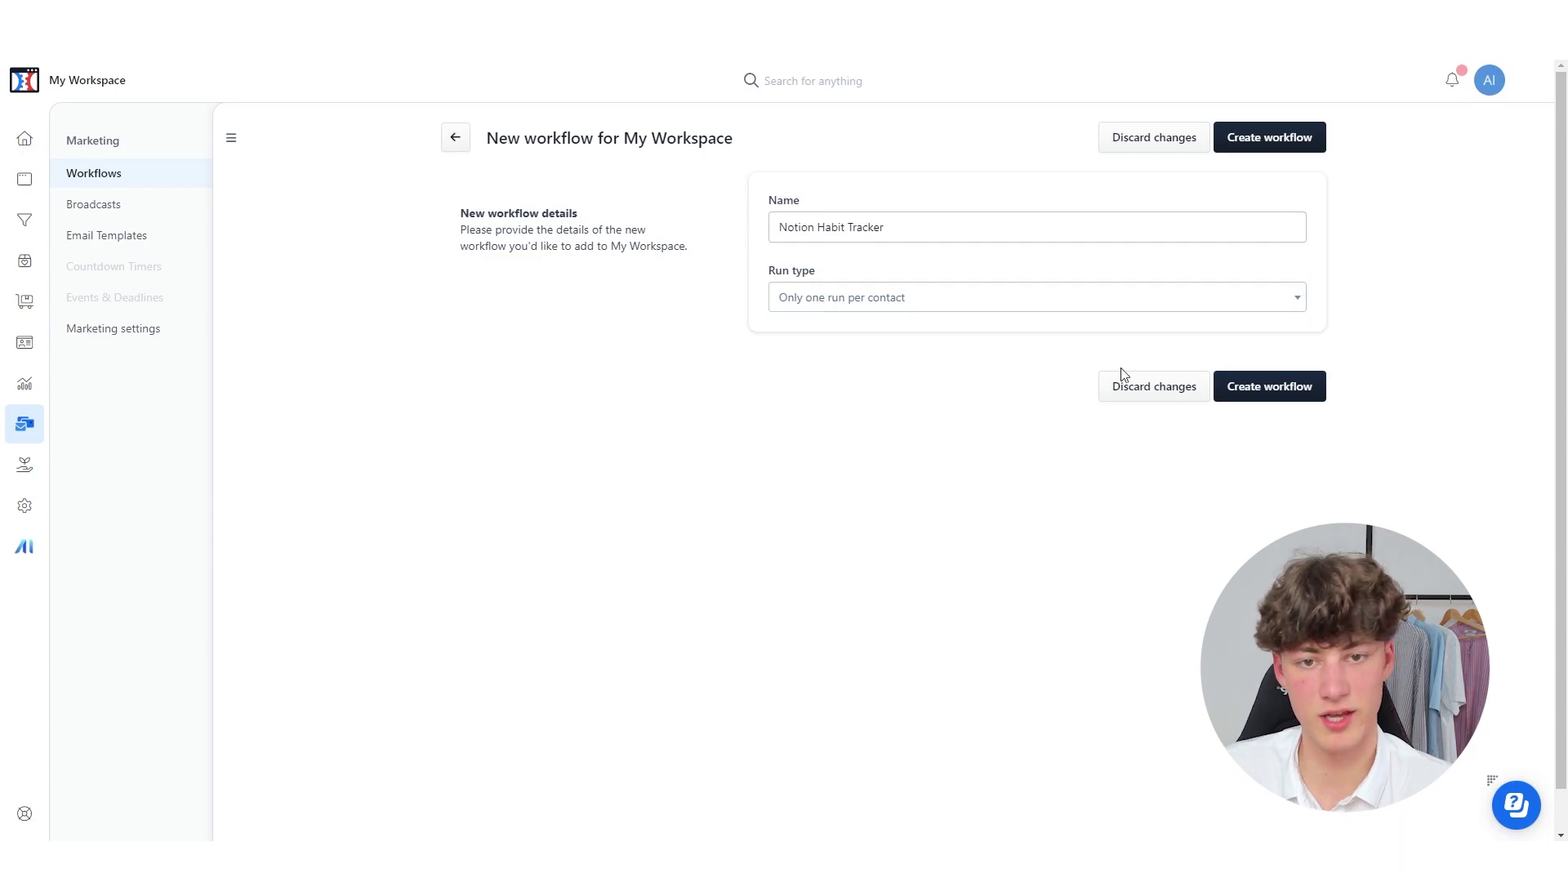
click(1290, 405)
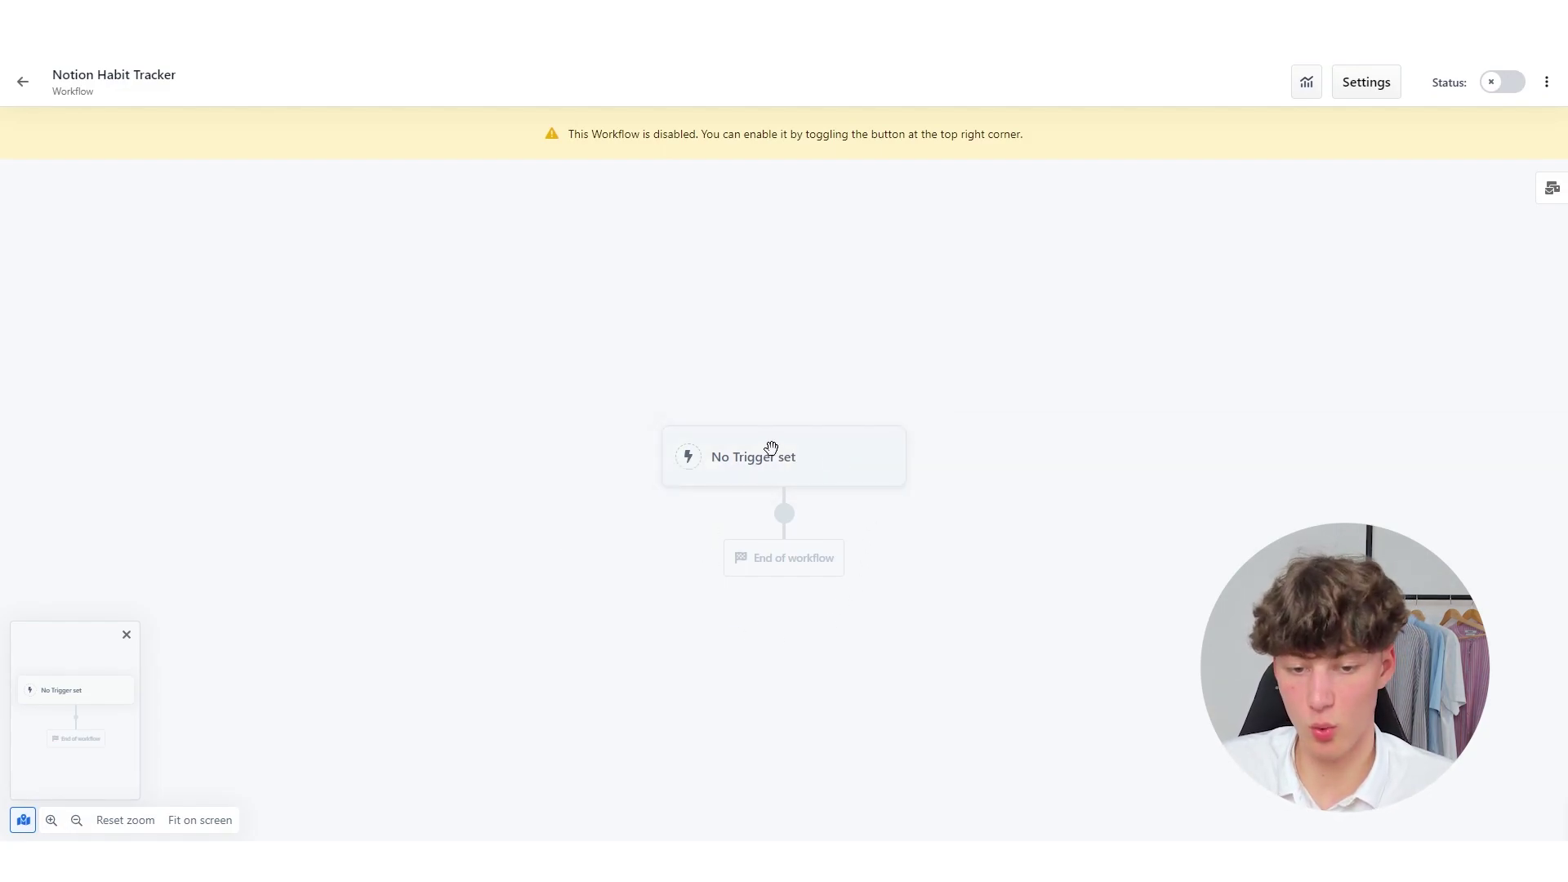
- Add a trigger to the workflow, make it active and set its event type to Opt-In
click(781, 476)
click(799, 470)
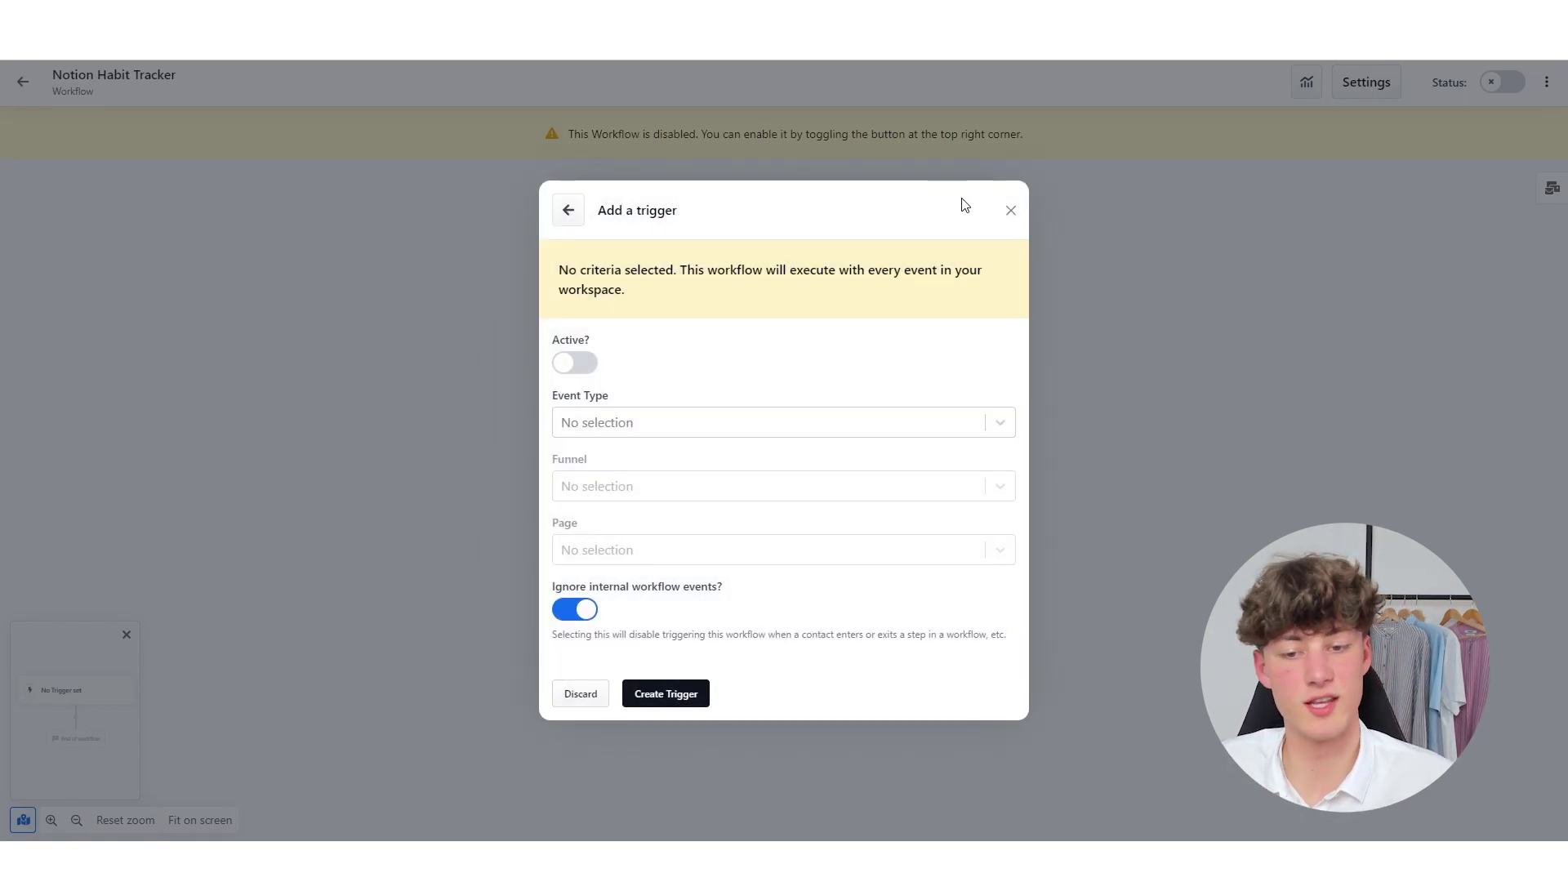
click(576, 364)
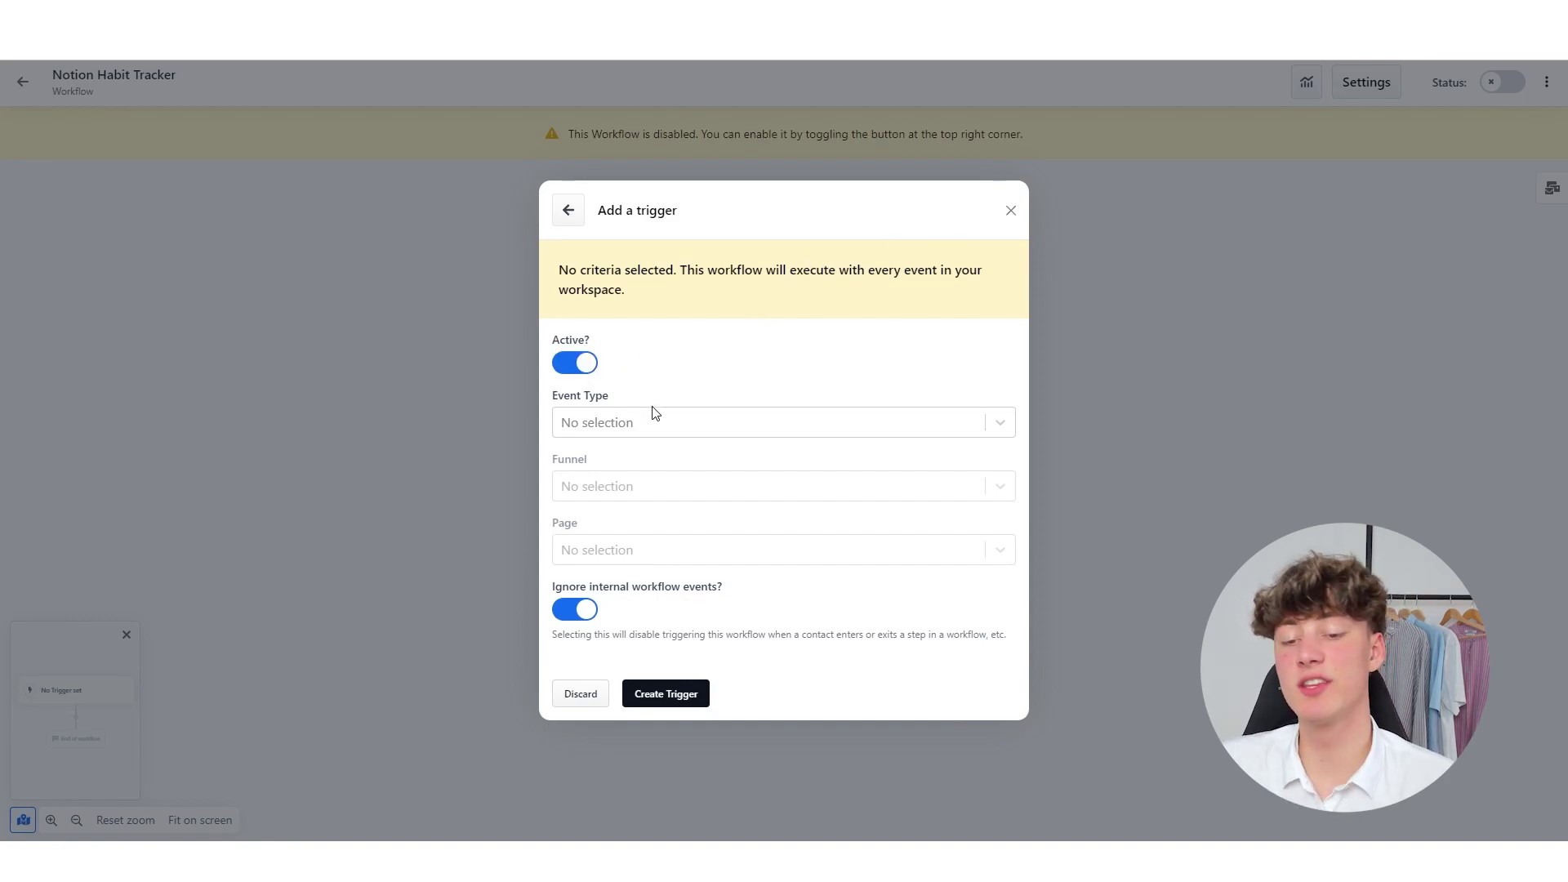
drag(668, 395, 544, 397)
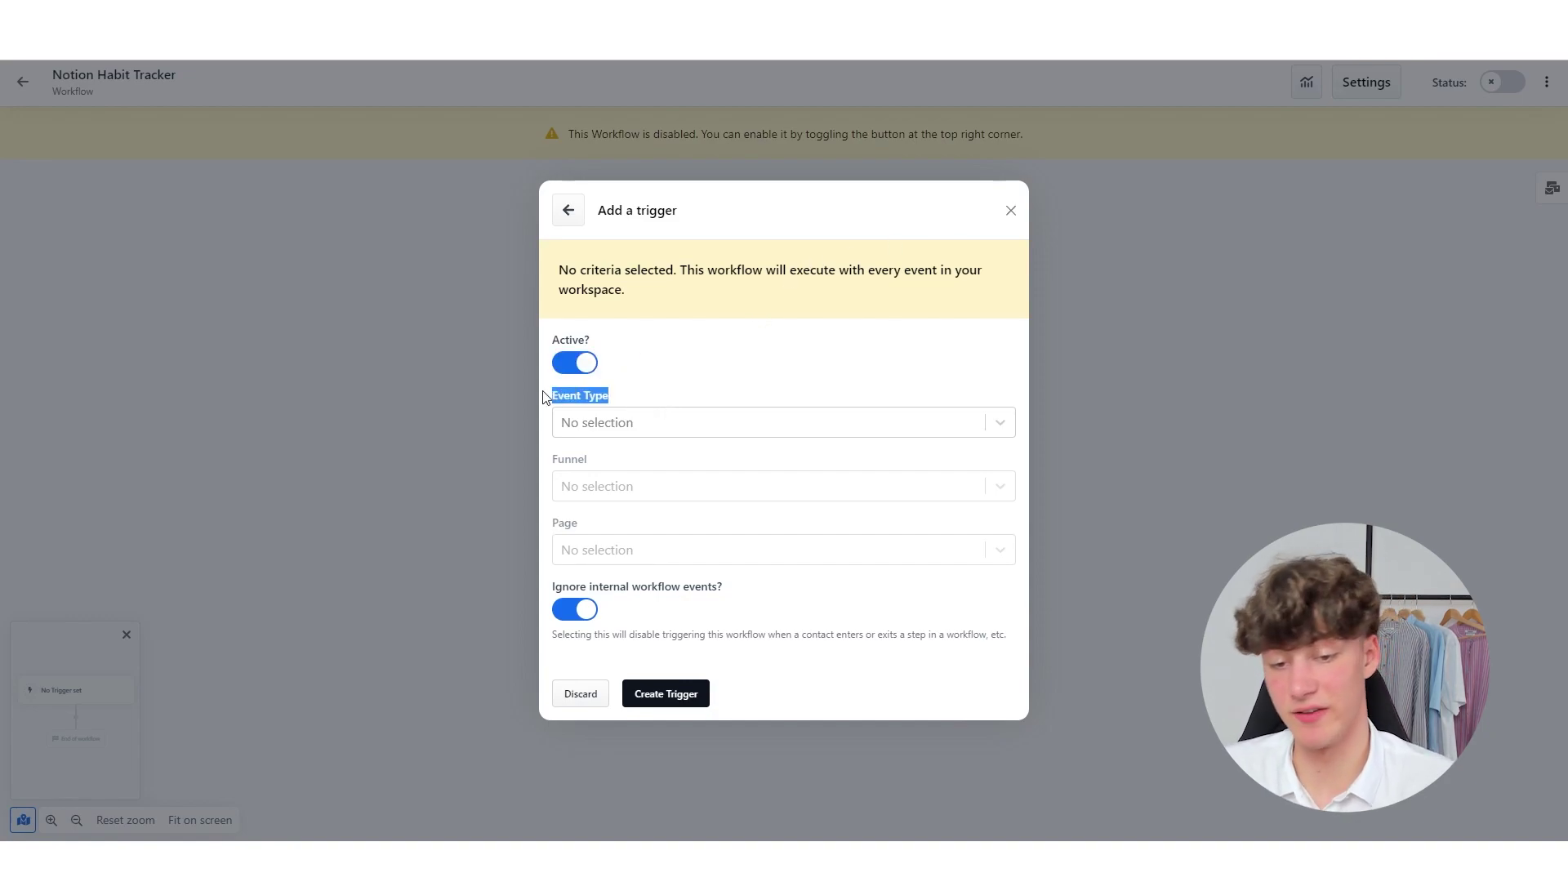
click(674, 421)
scroll(735, 490, down, 3)
click(700, 553)
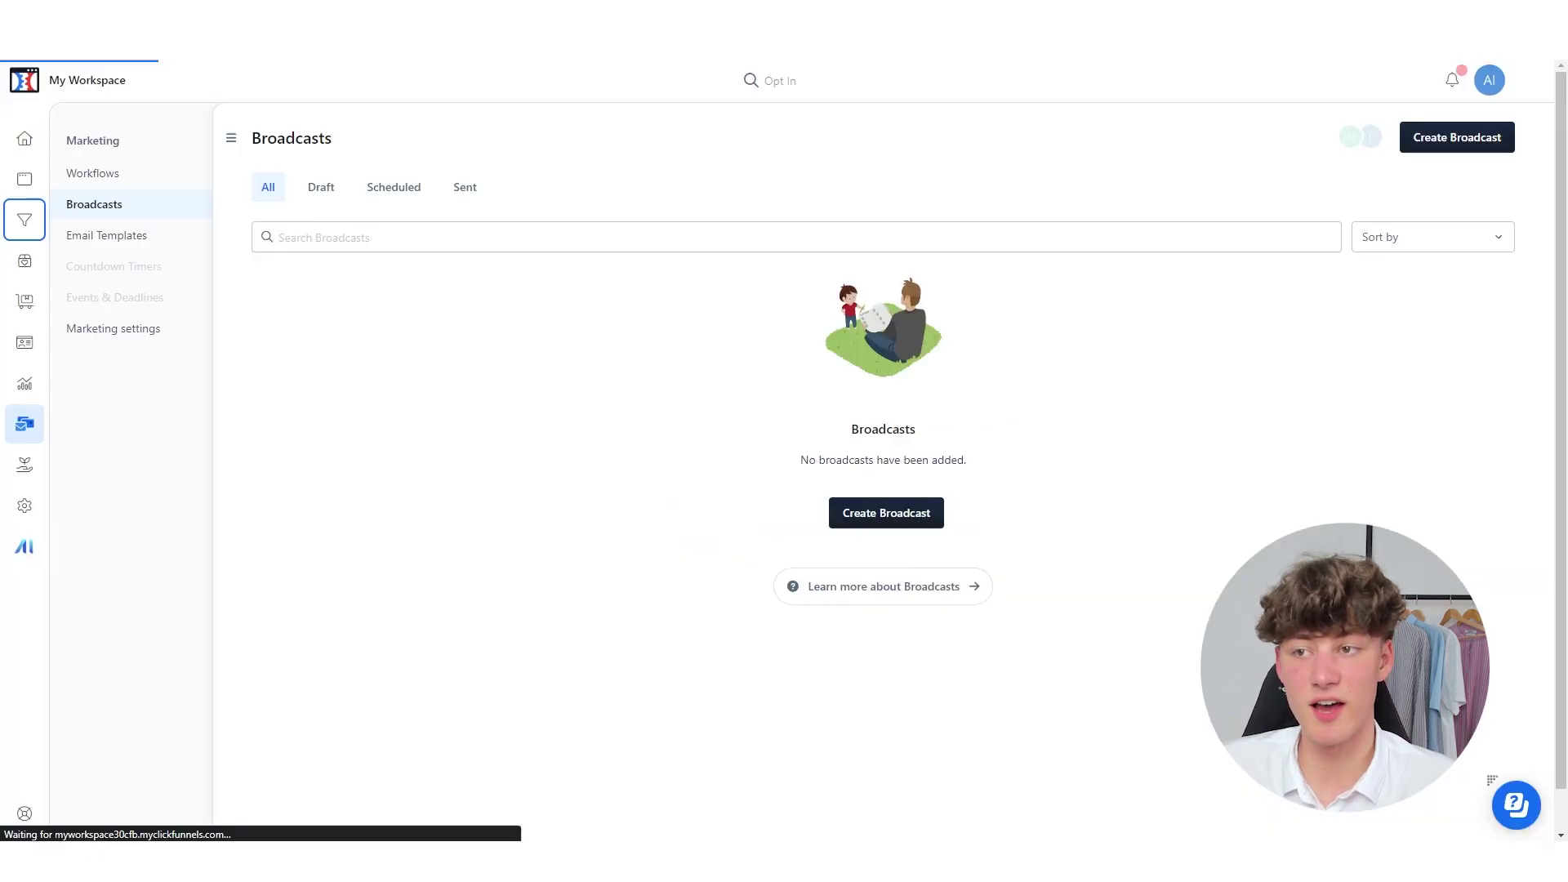
- Limit the trigger to "Notion Habit Tracker Funnel 1" and its "Sales Funnel Notion Habit Tracker" page, and create the trigger
click(25, 218)
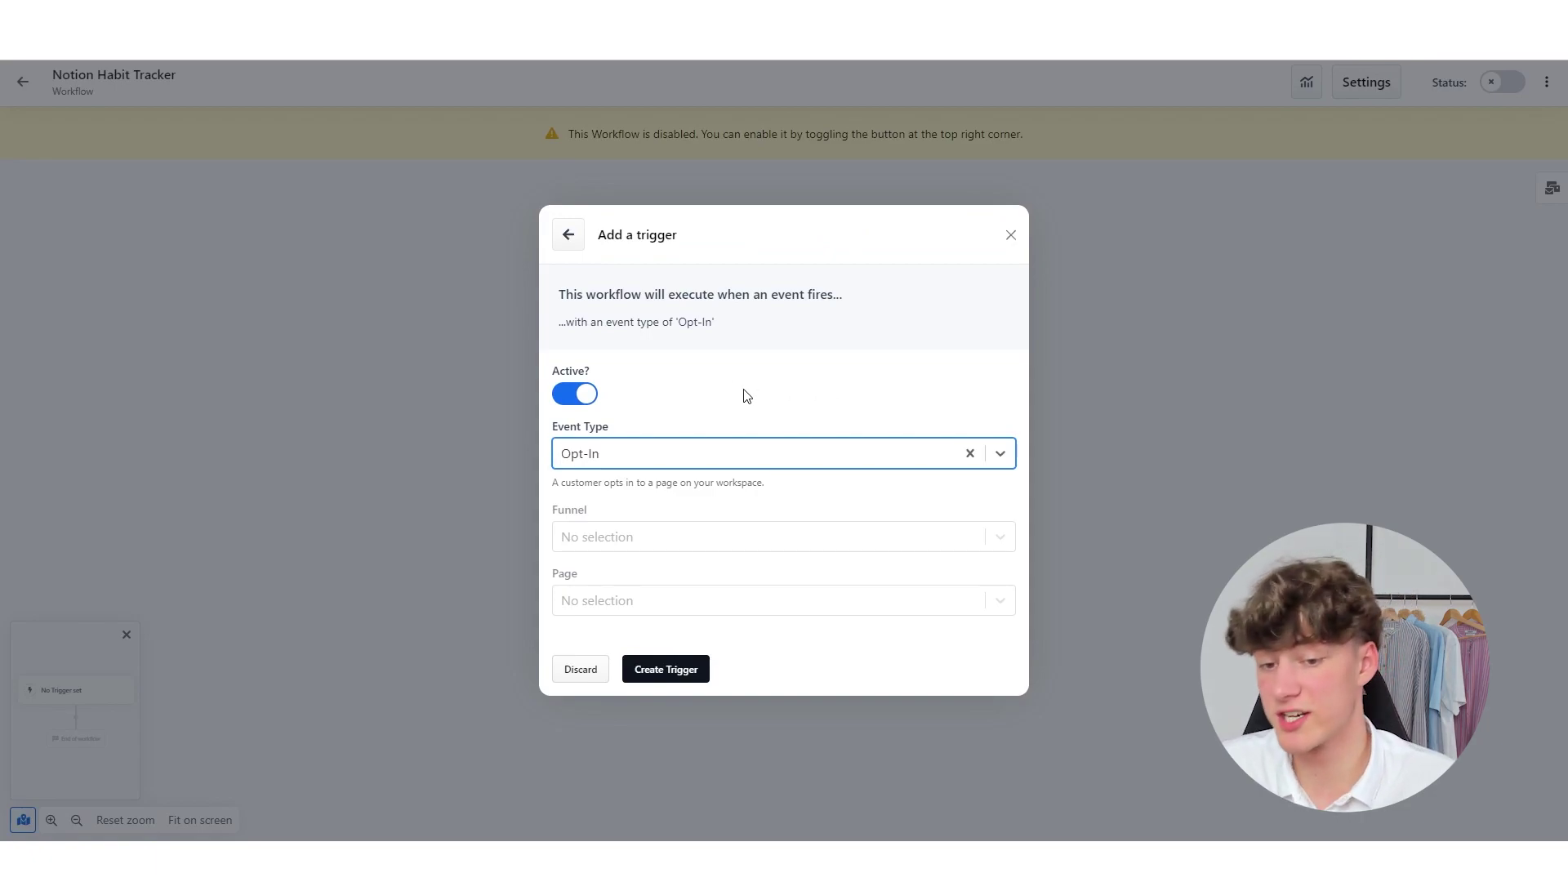
click(767, 537)
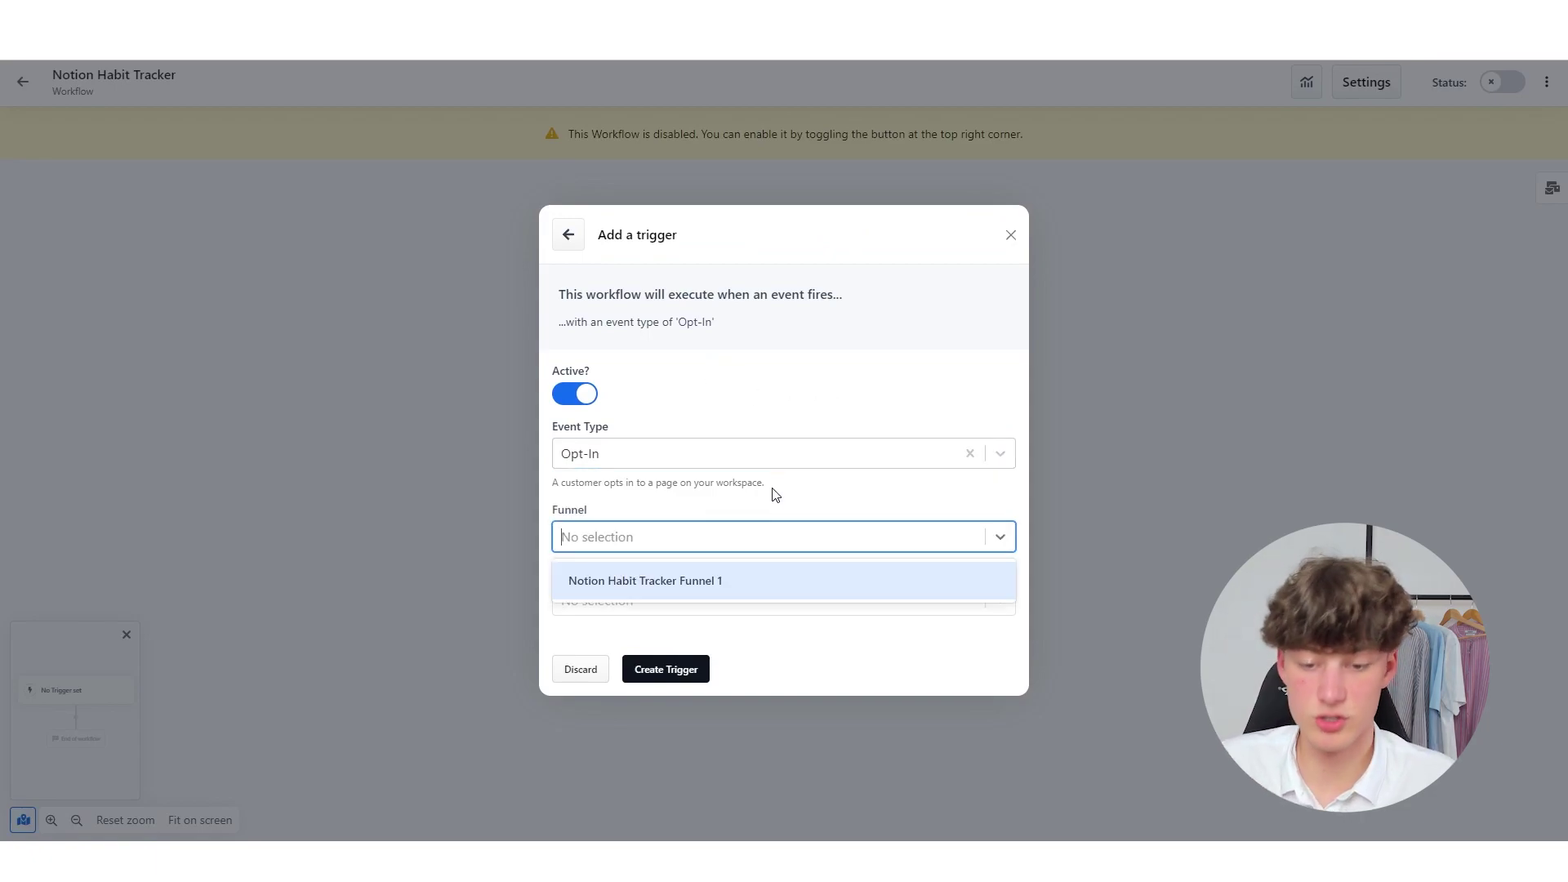
click(683, 584)
click(735, 606)
click(773, 602)
click(773, 602)
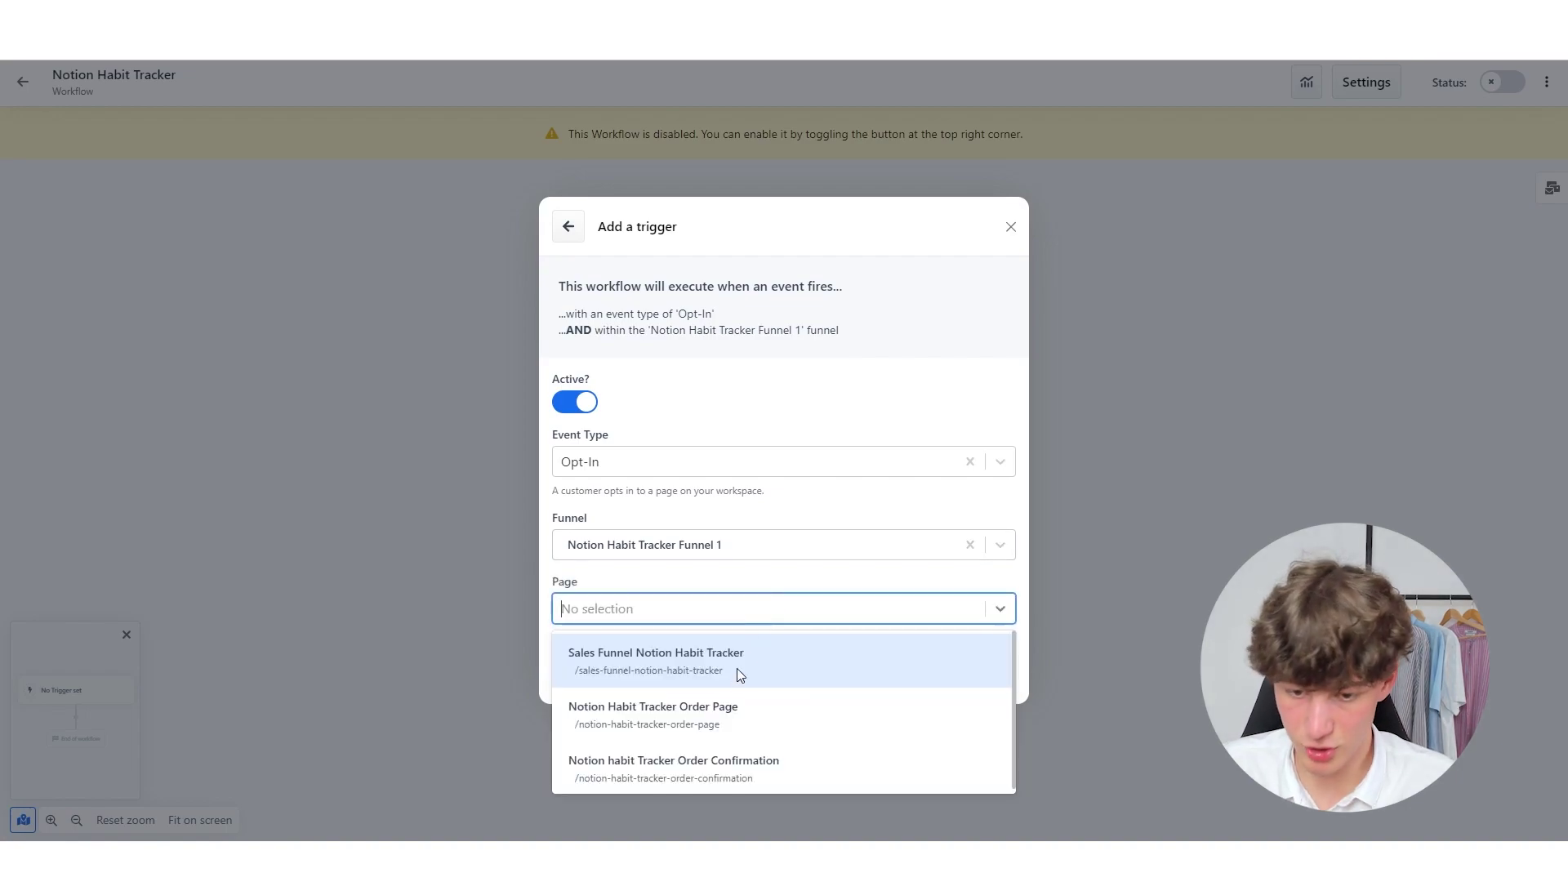
click(722, 655)
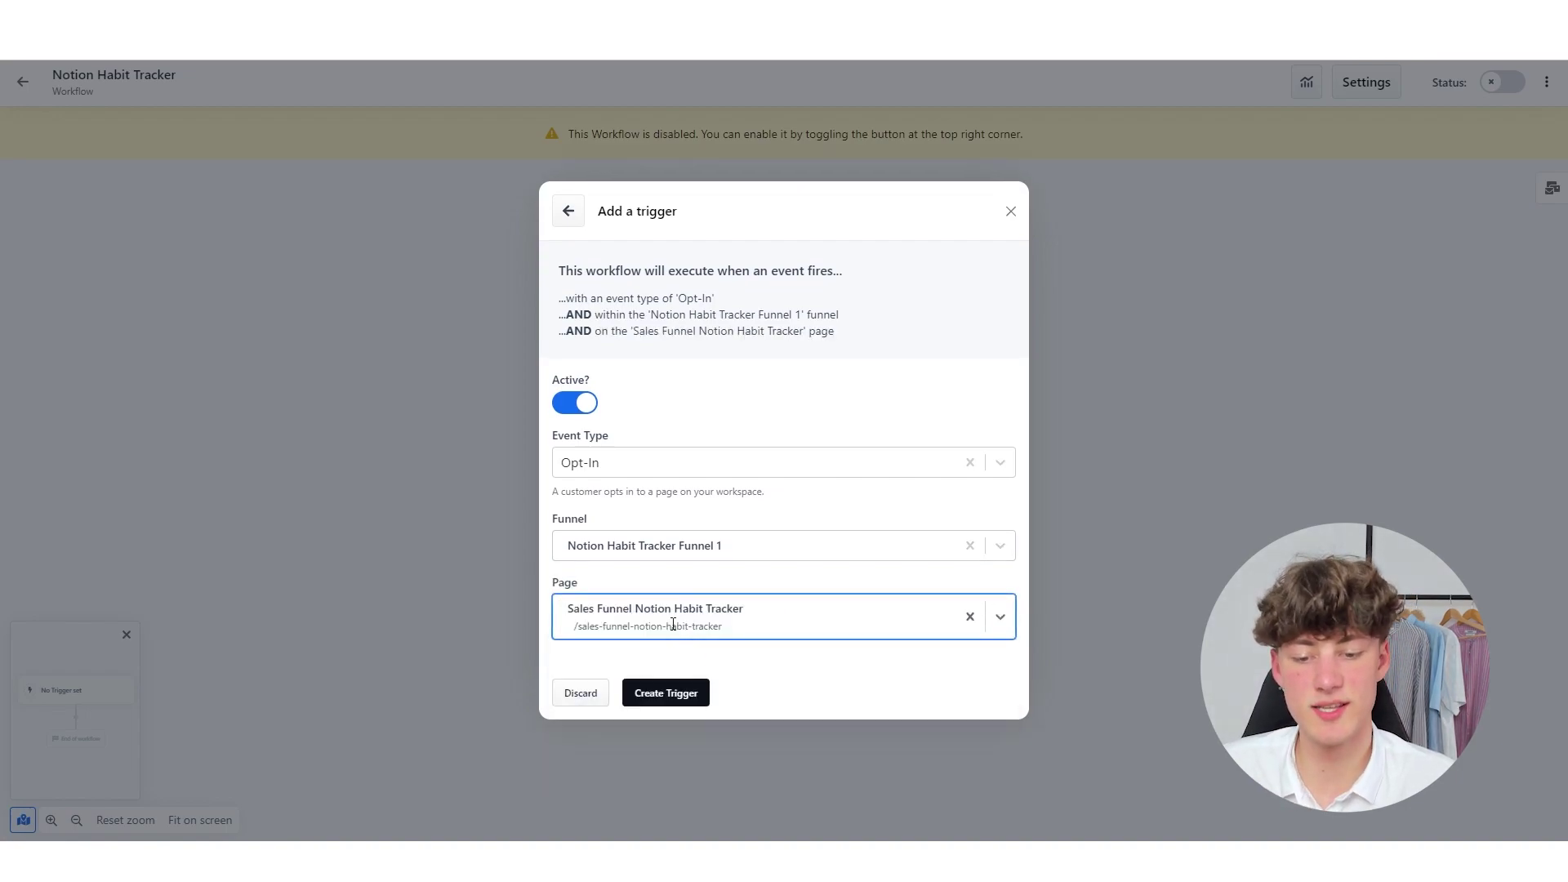
click(809, 683)
click(652, 699)
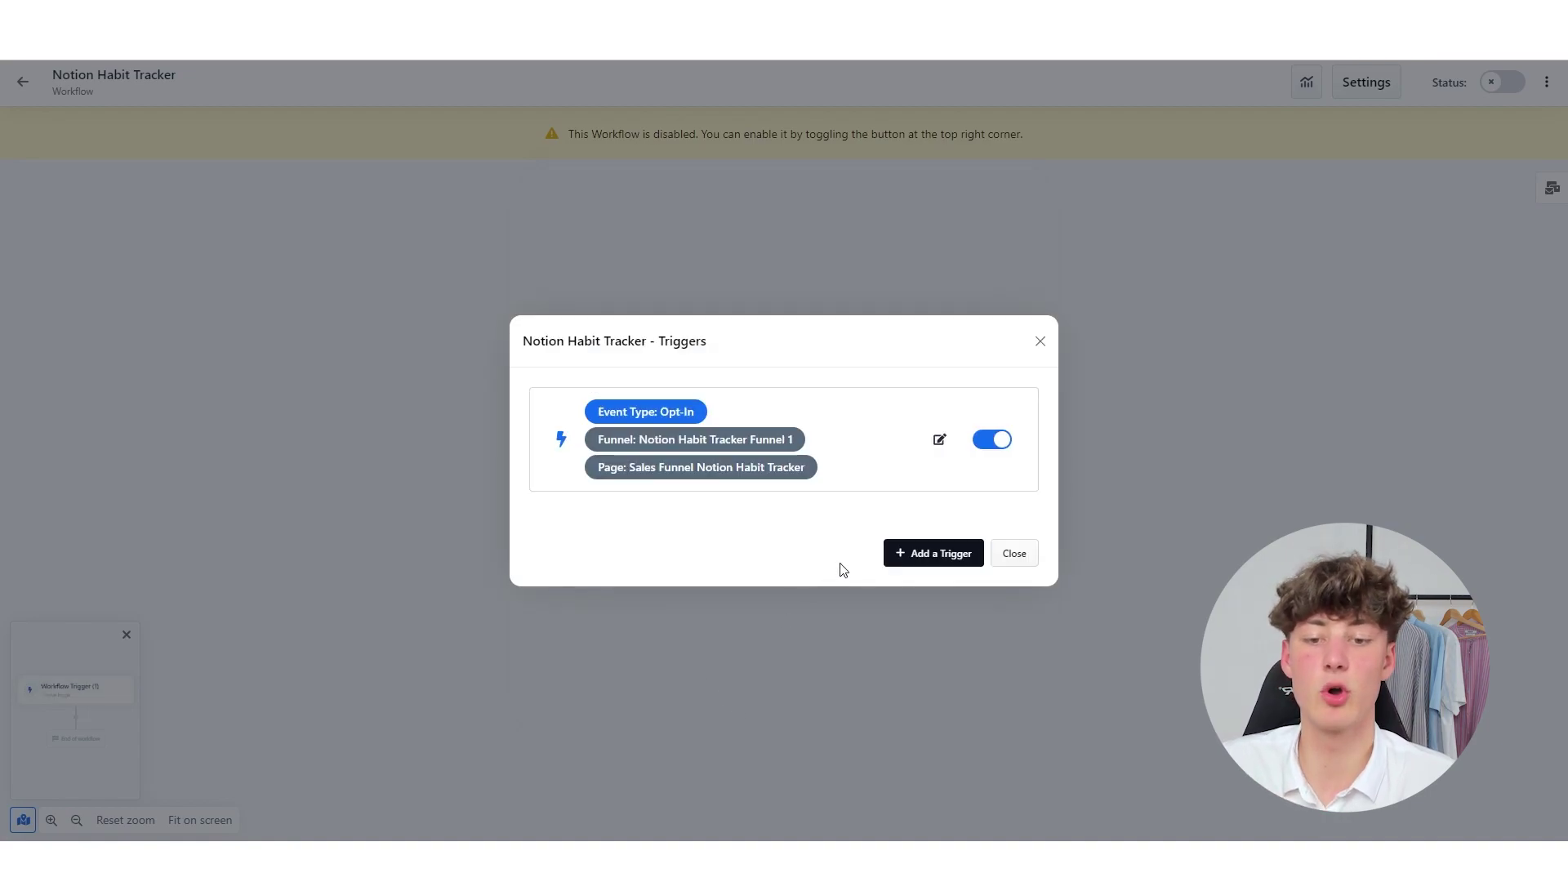
click(998, 556)
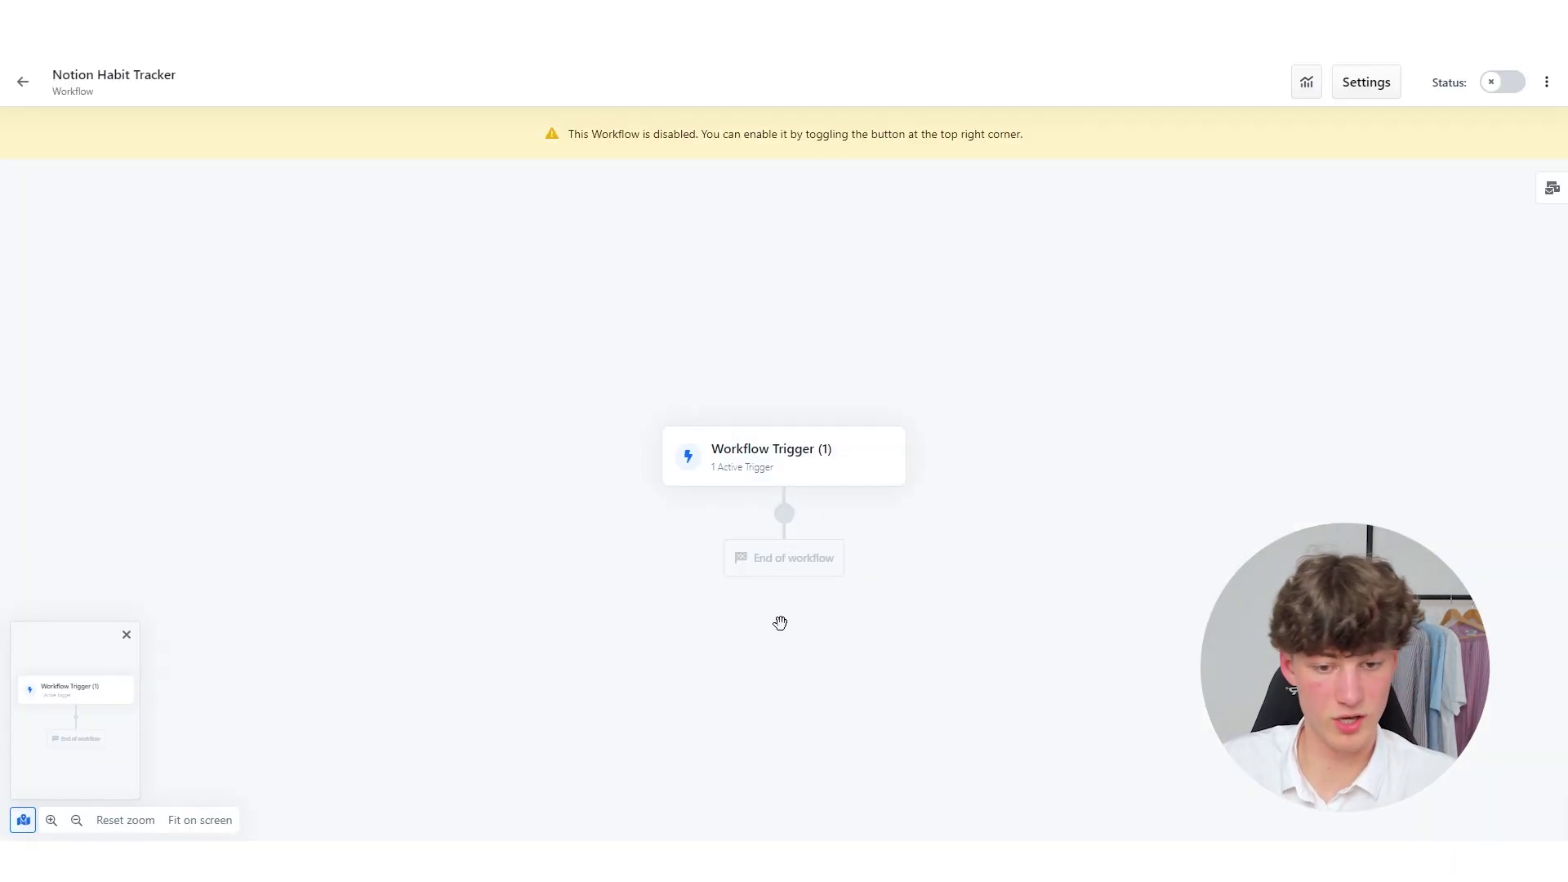
- Start a Send Email step directly after the workflow trigger, choosing the saved "YouTubeTutorial" template for it
click(782, 514)
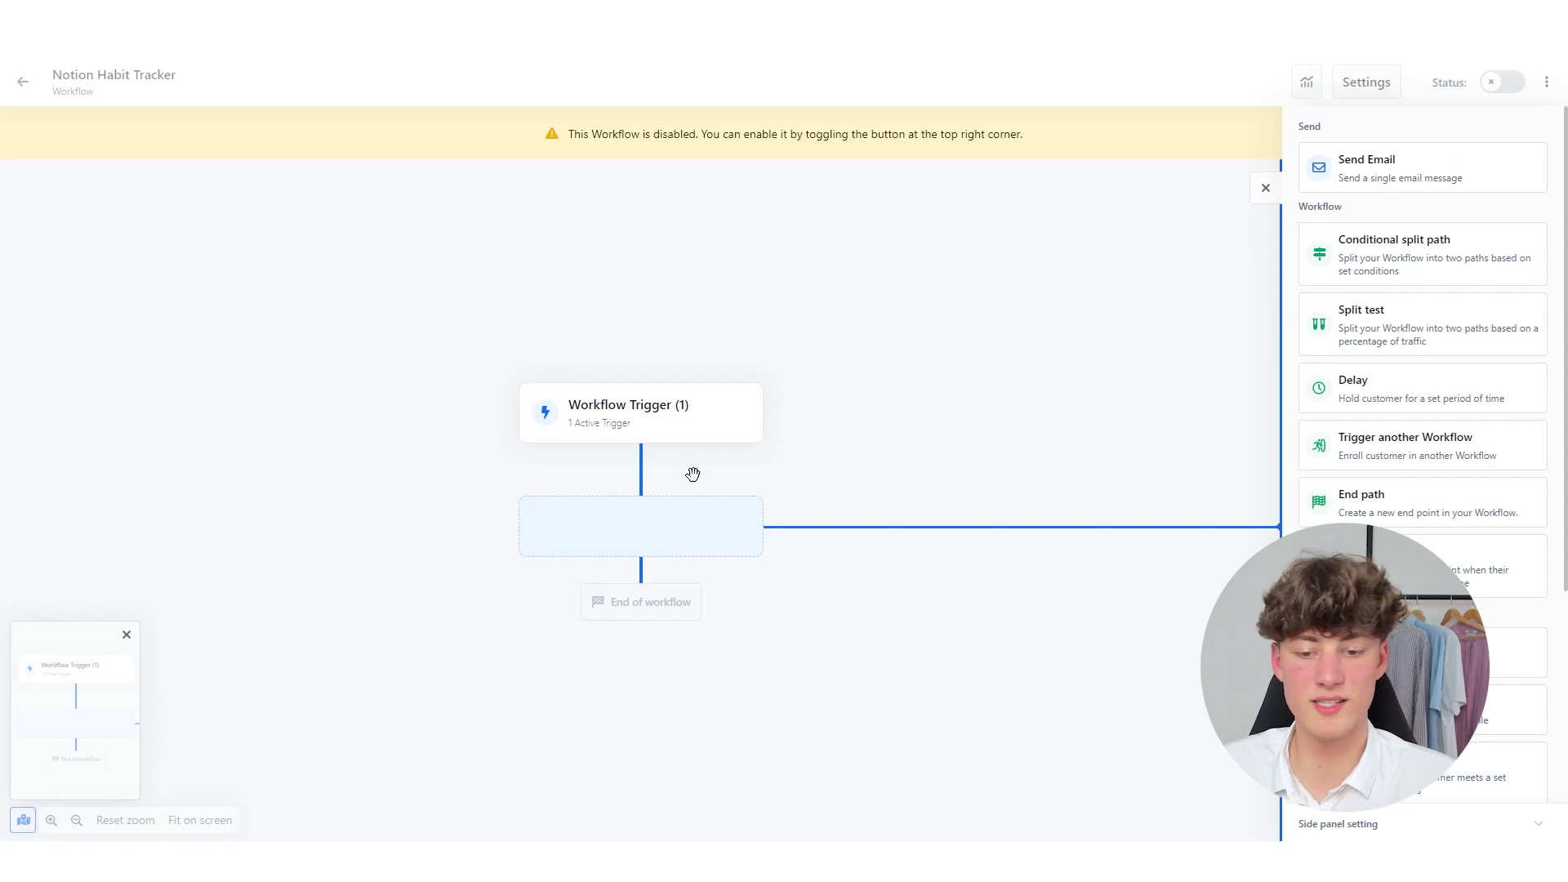
scroll(693, 474, down, 2)
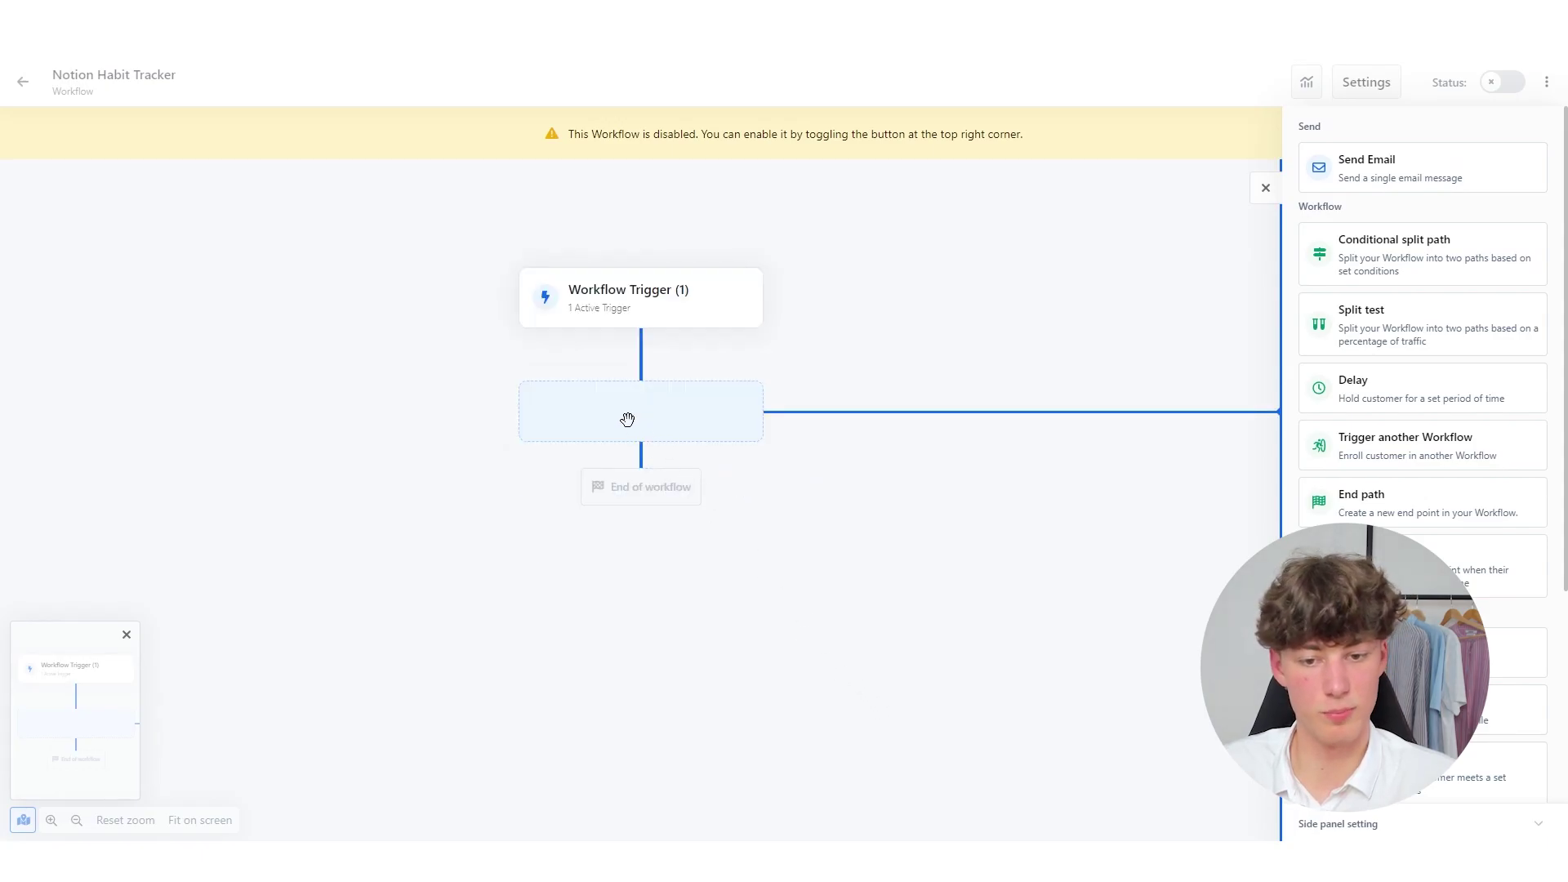
click(1396, 171)
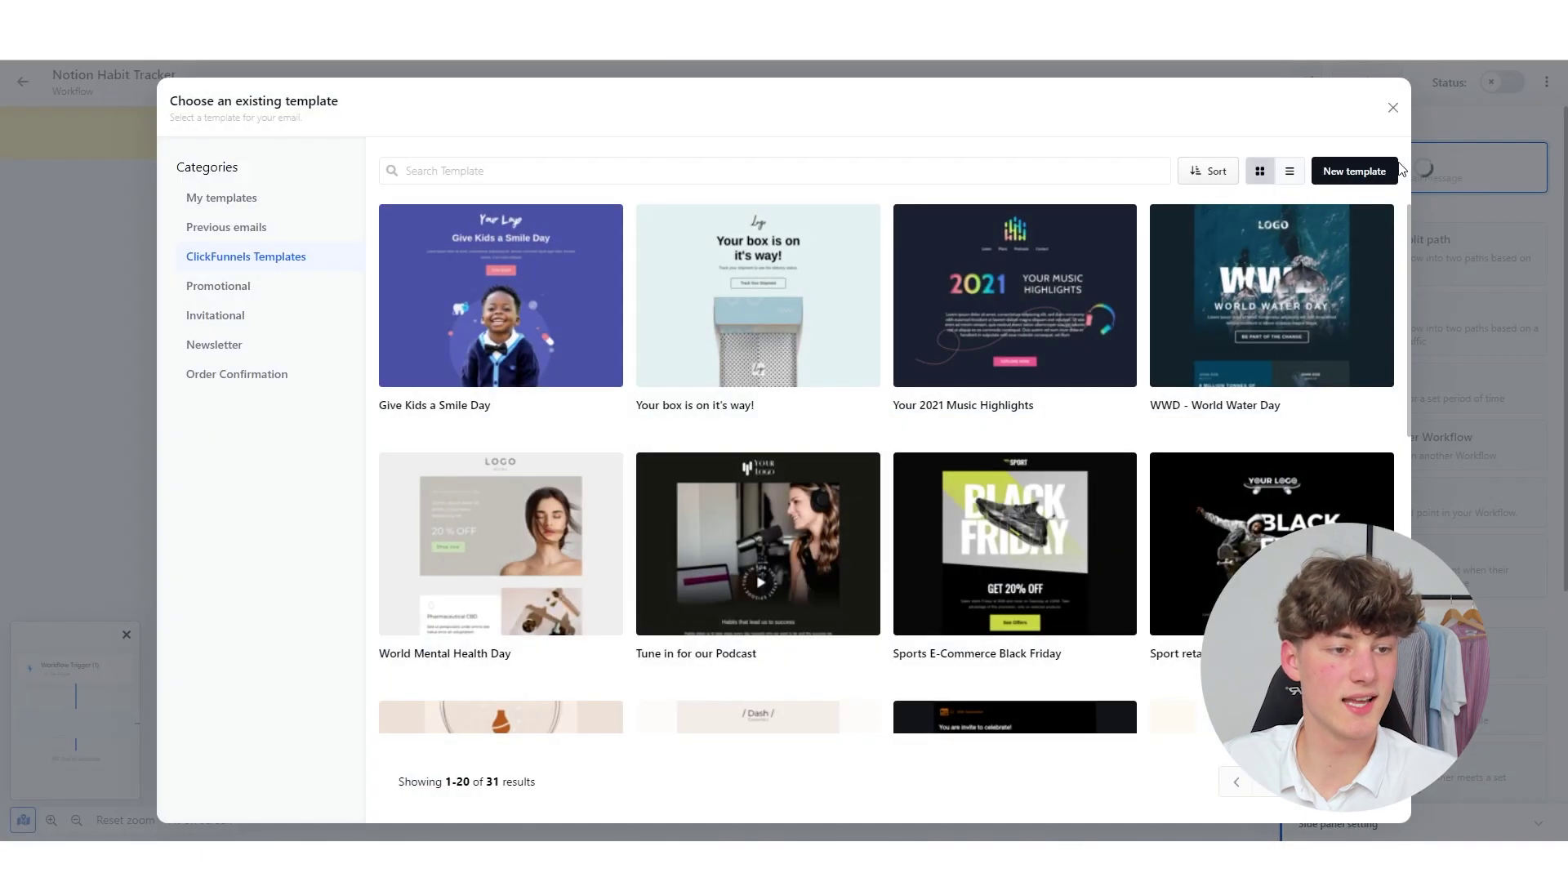
click(260, 198)
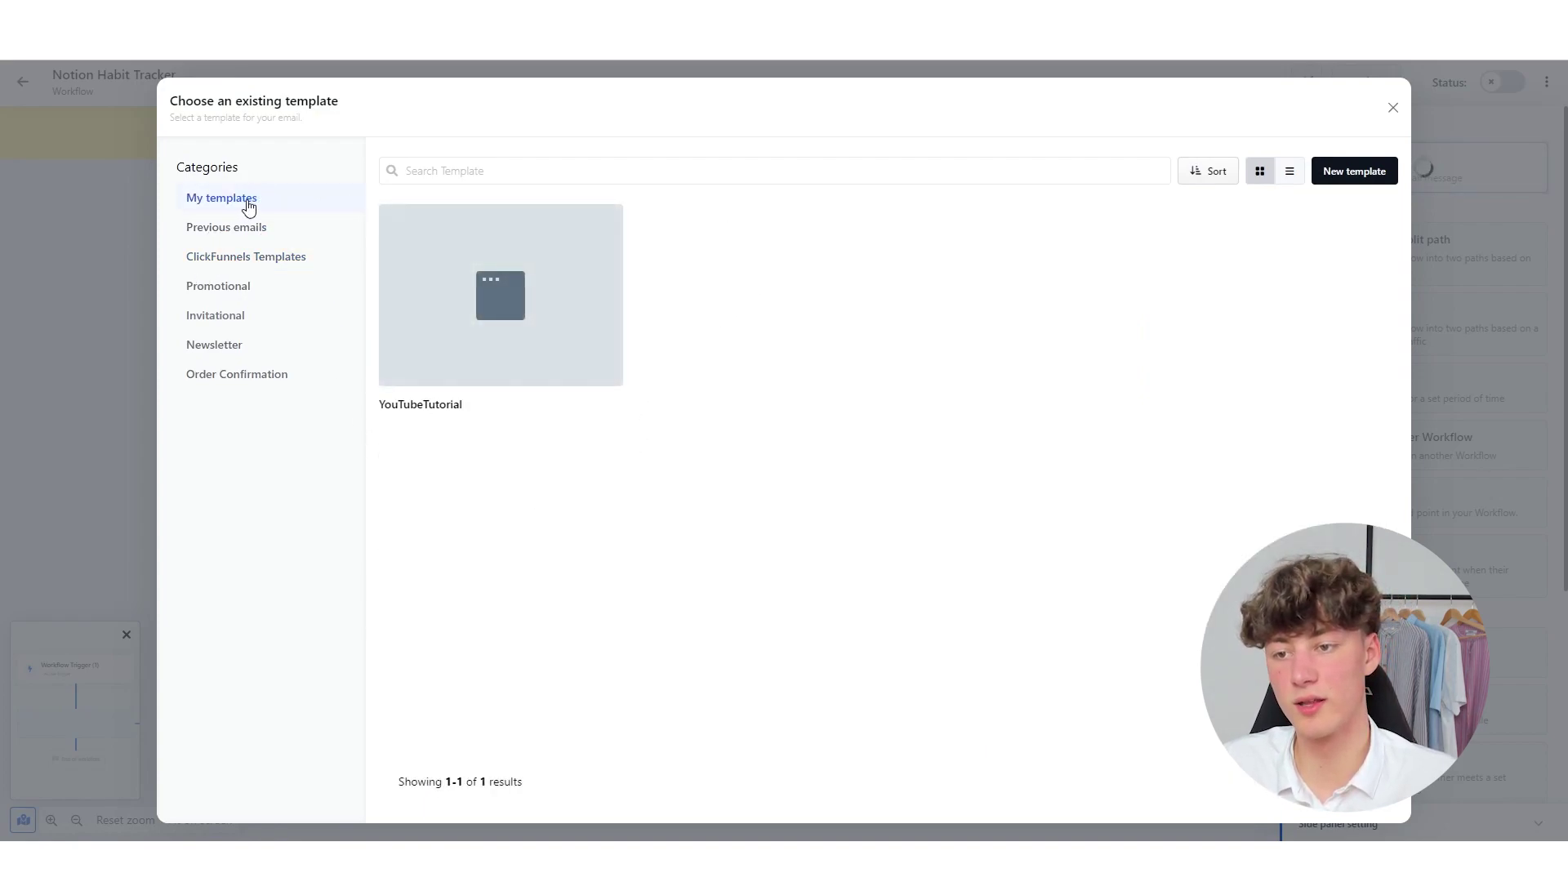
mouse_move(558, 295)
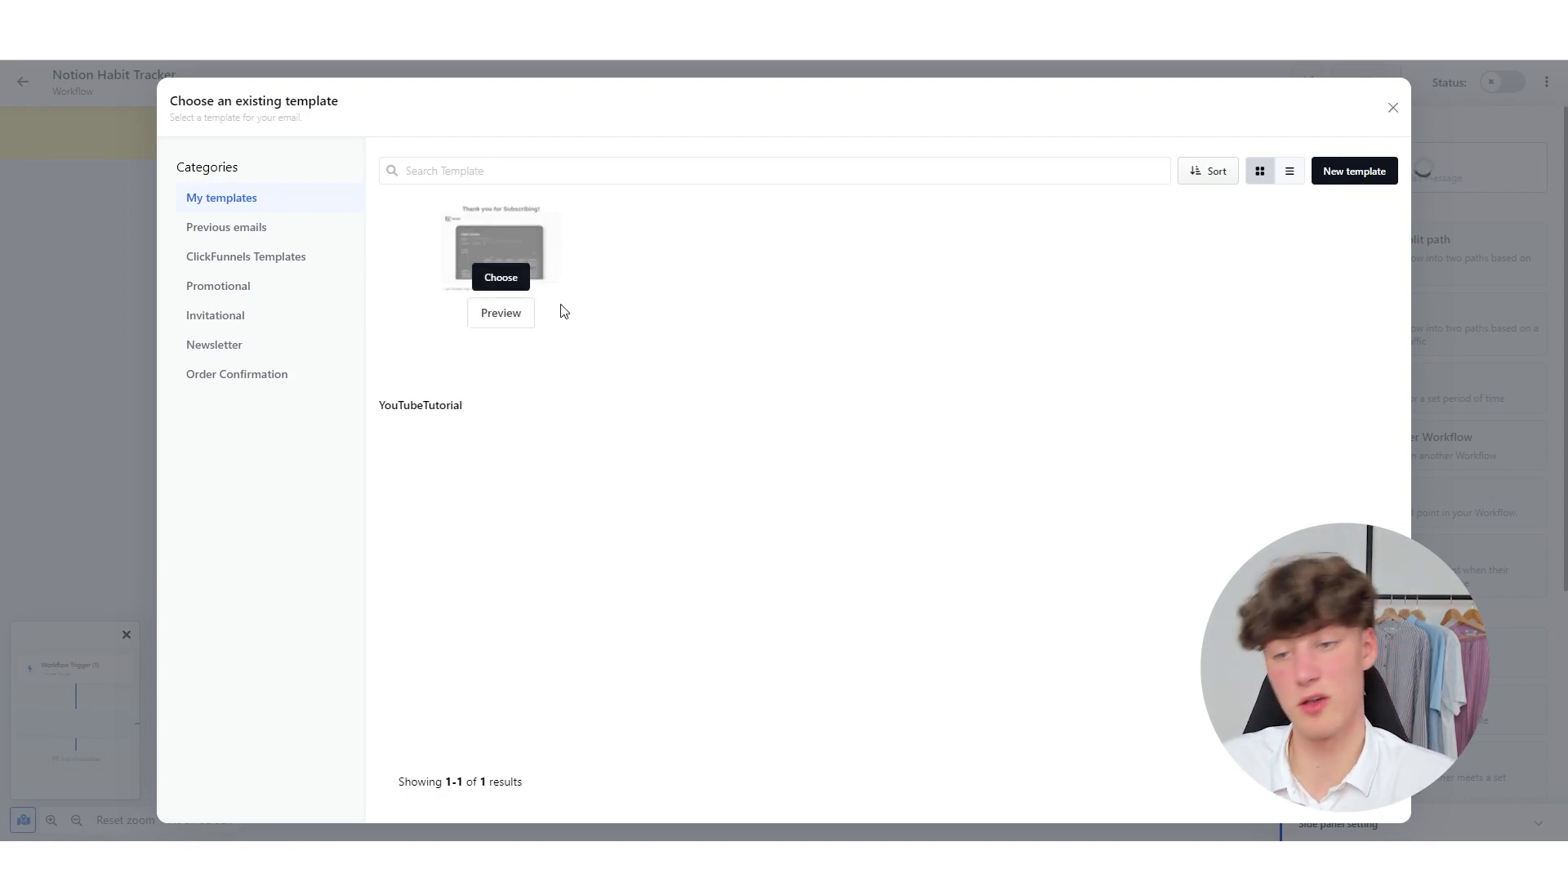
click(501, 278)
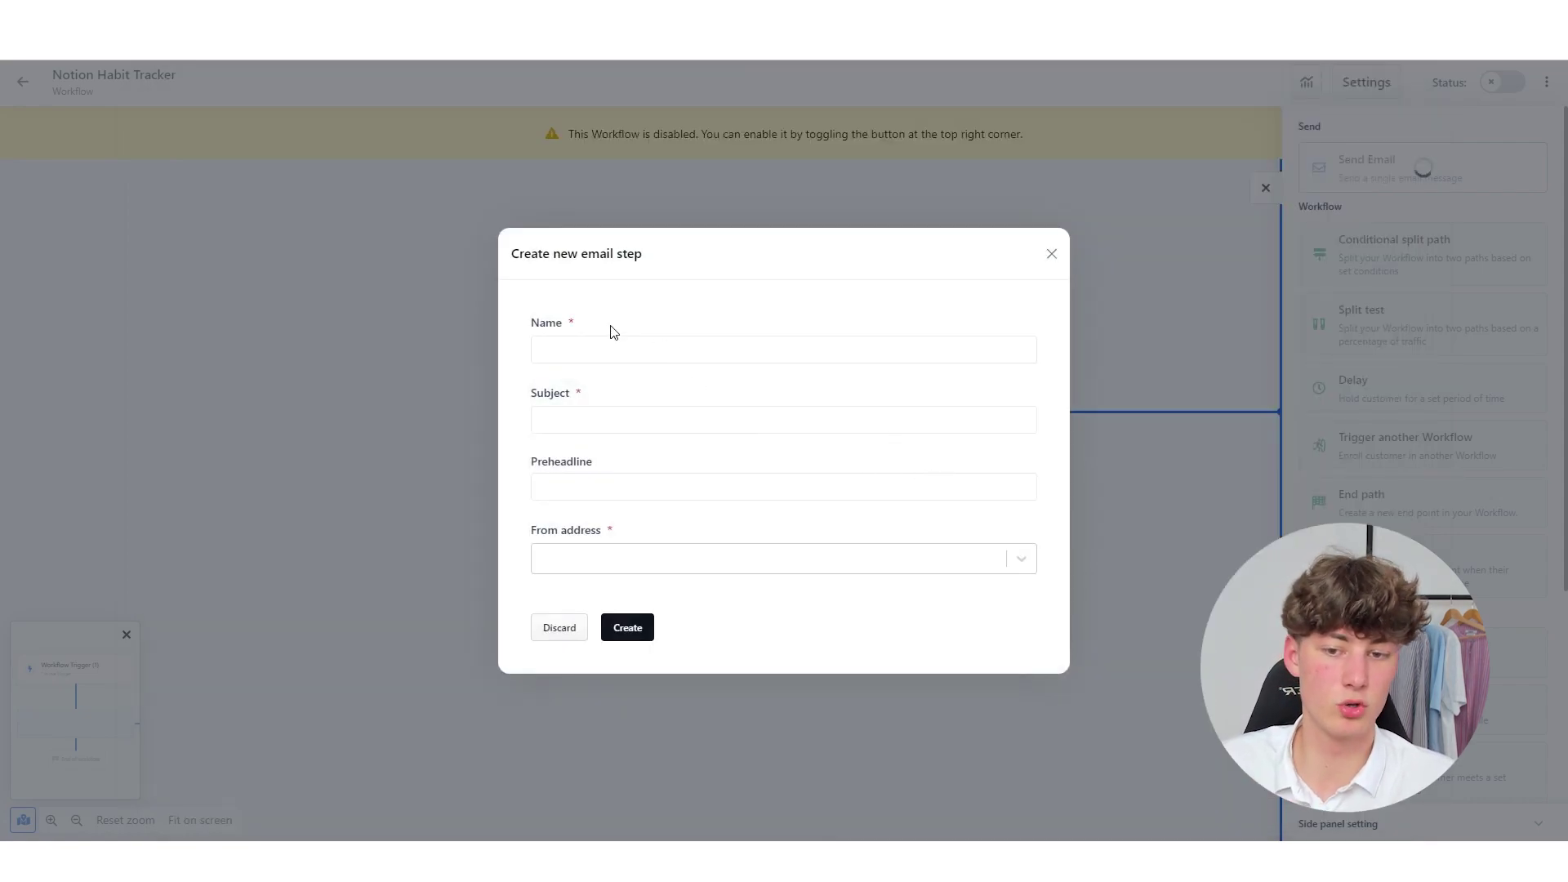
- Name the new email step "Thank you for Subscribing" and copy that text for reuse
click(619, 349)
text(Tja)
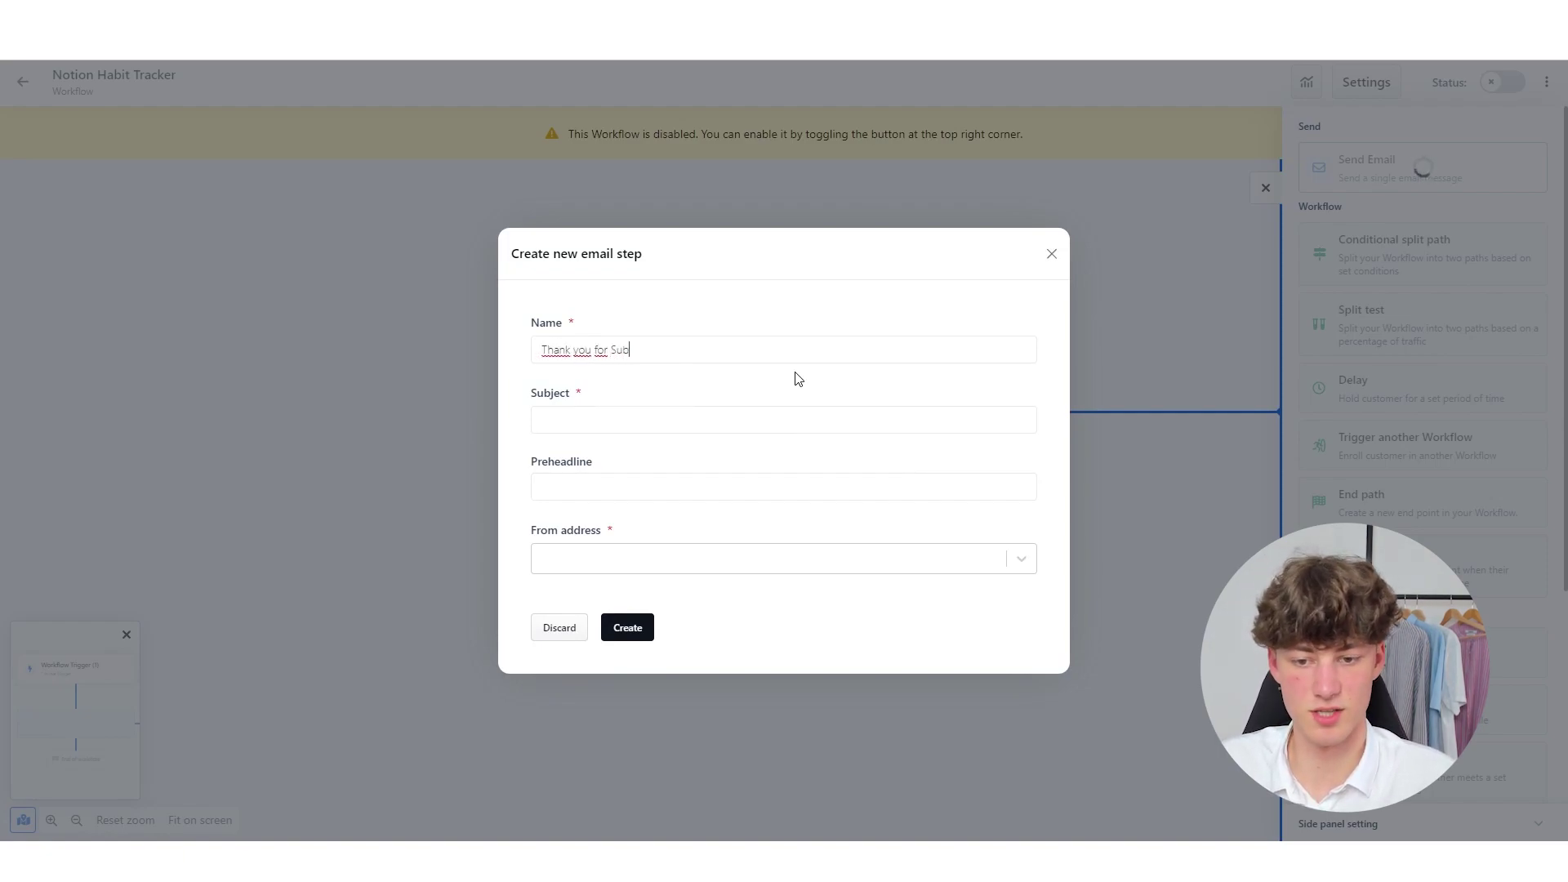
text(nk you for Subscribing)
key(ctrl+a)
key(ctrl+x)
key(ctrl+v)
key(Tab)
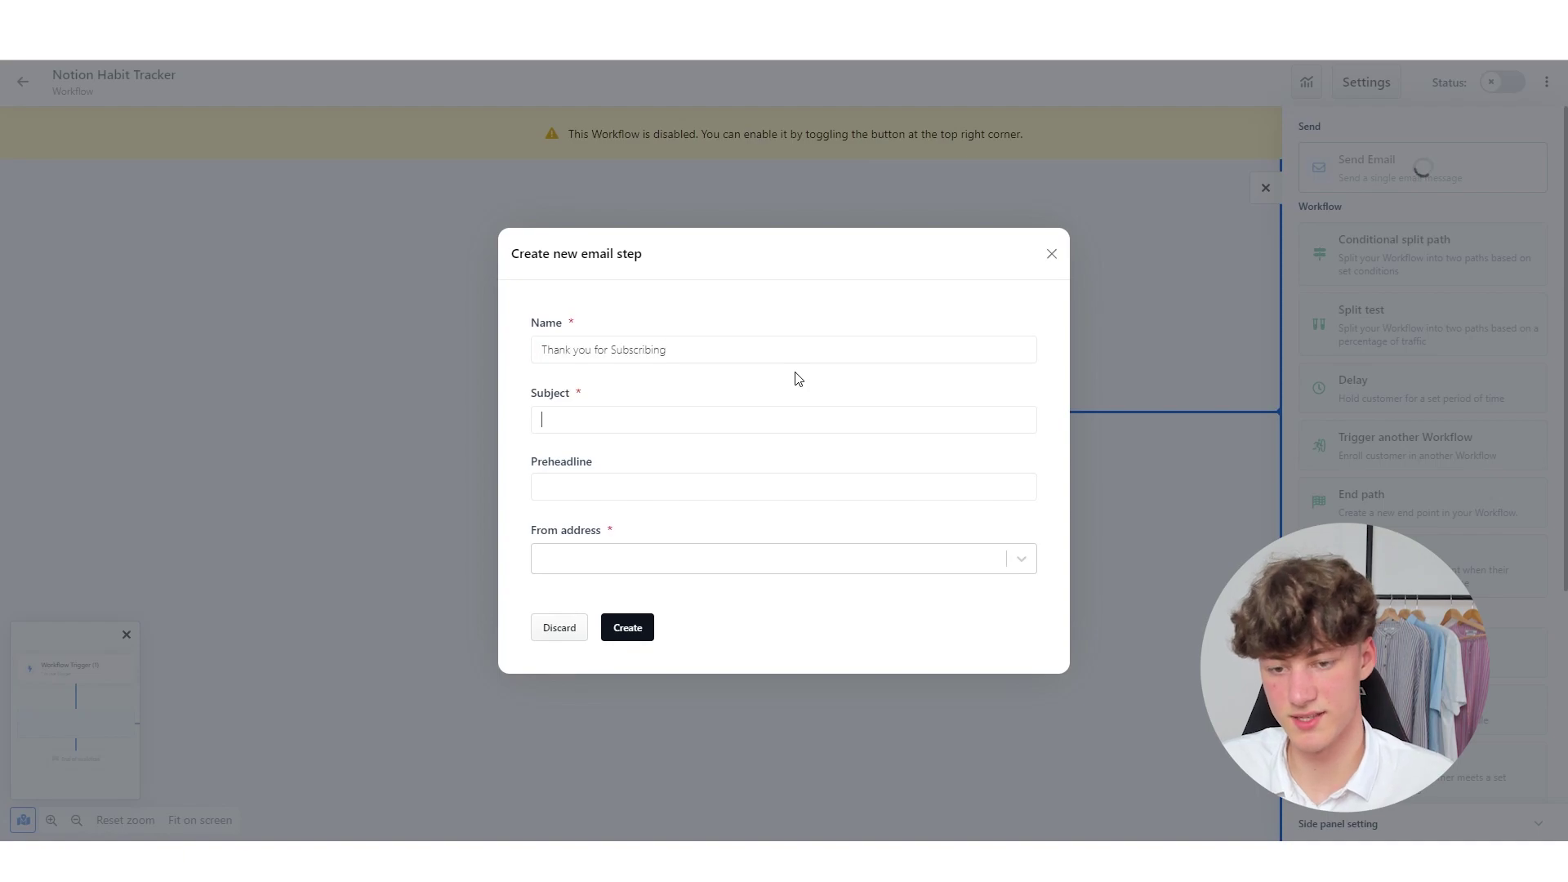
- Set the email's subject to "Thank you for Subscribing", choose the My Workspace no-reply sender address, and create the email step
key(ctrl+v)
key(Tab)
click(694, 555)
click(694, 606)
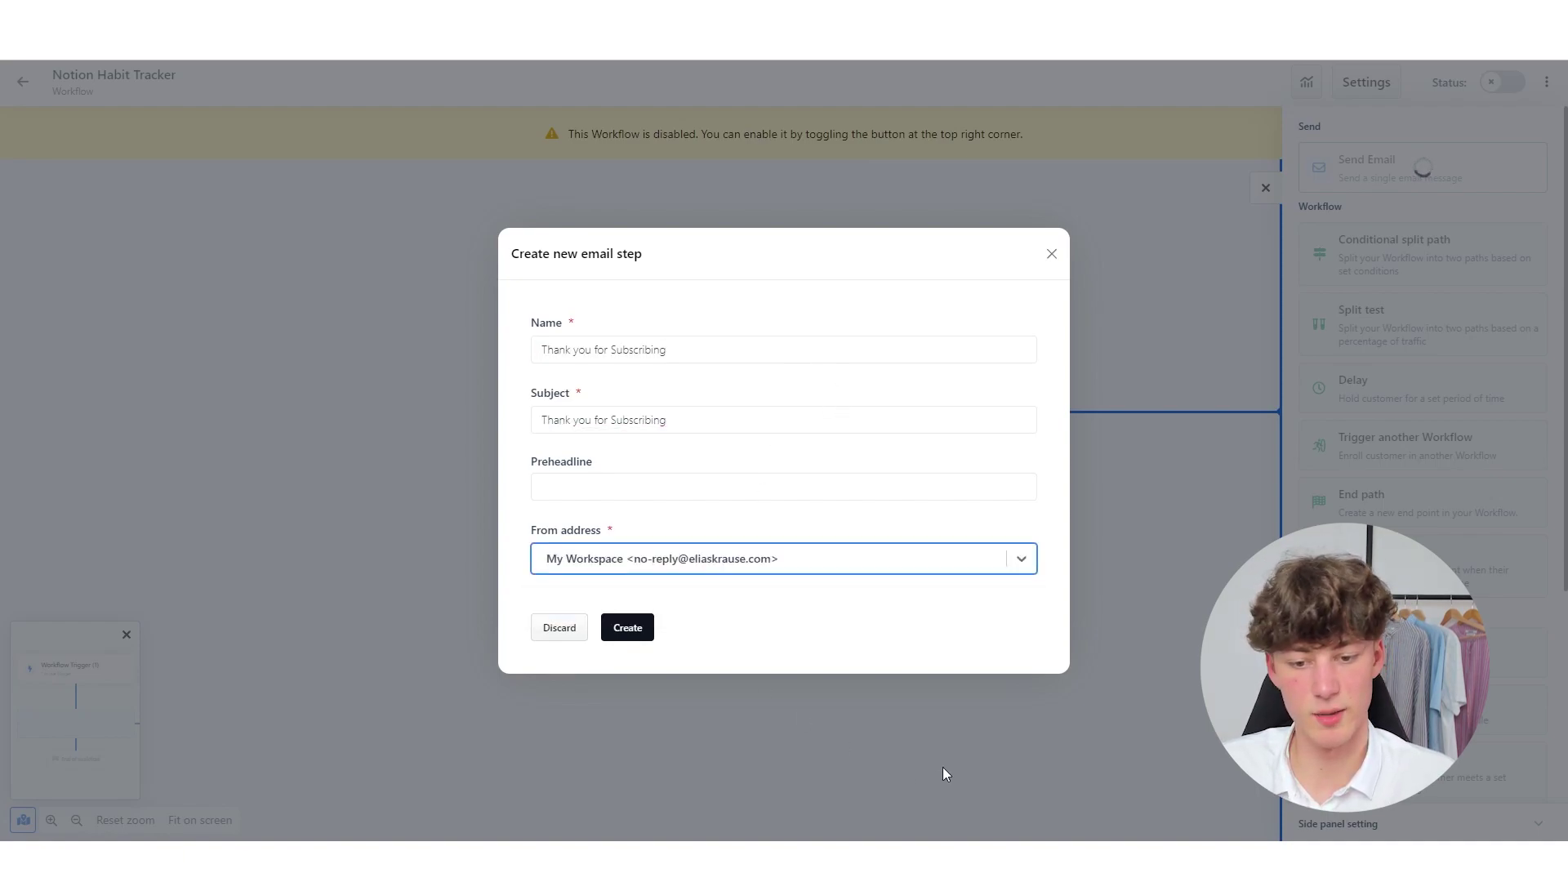
click(753, 631)
click(627, 637)
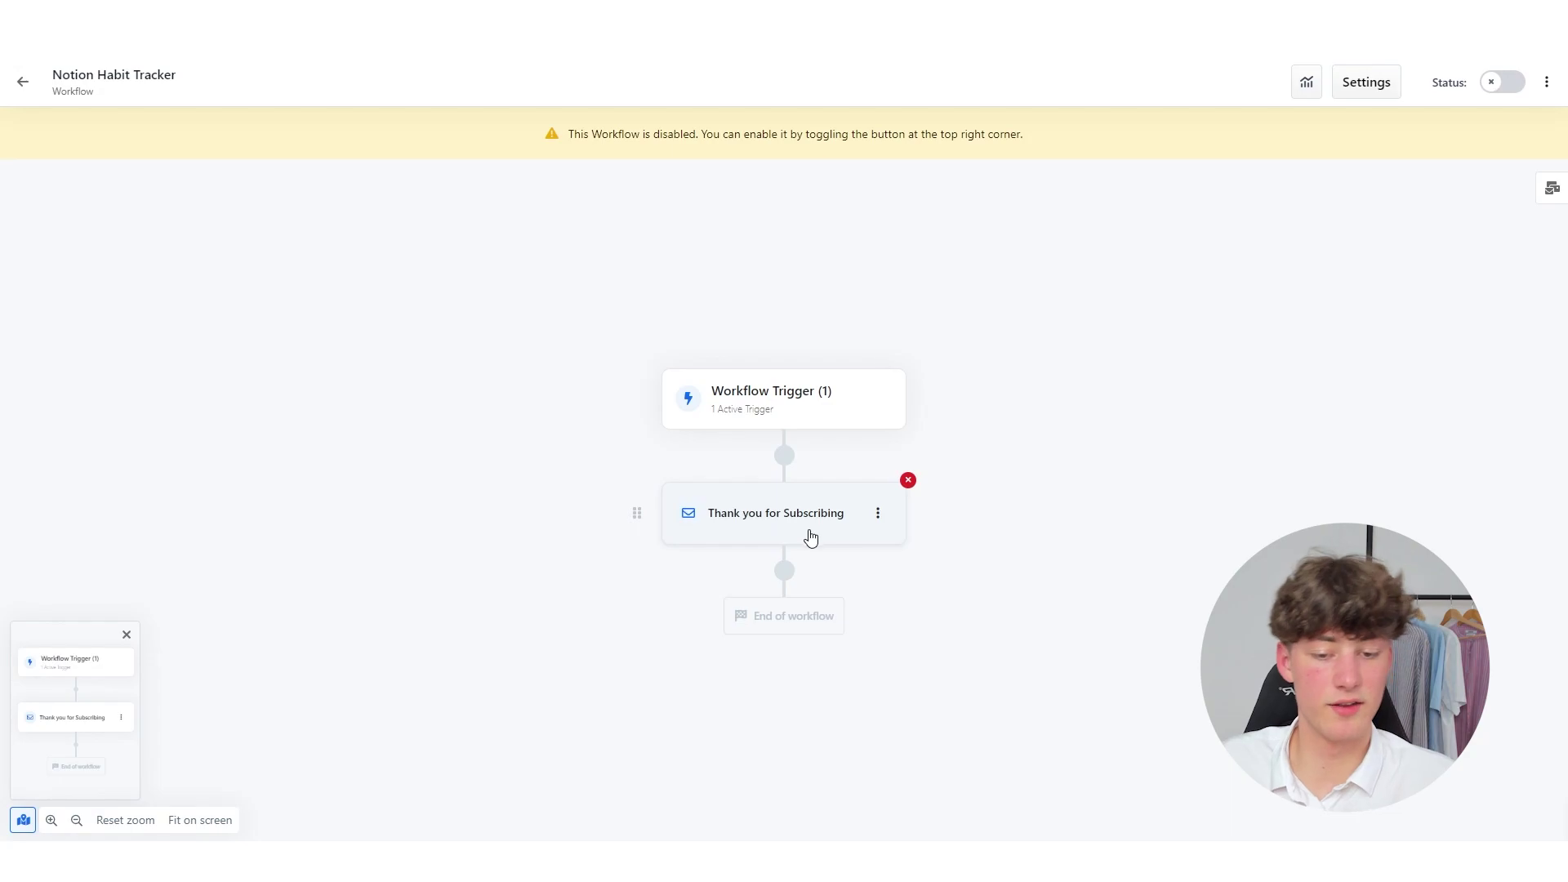
- Add a delay step of 1 day directly after the "Thank you for Subscribing" email
drag(787, 542, 325, 211)
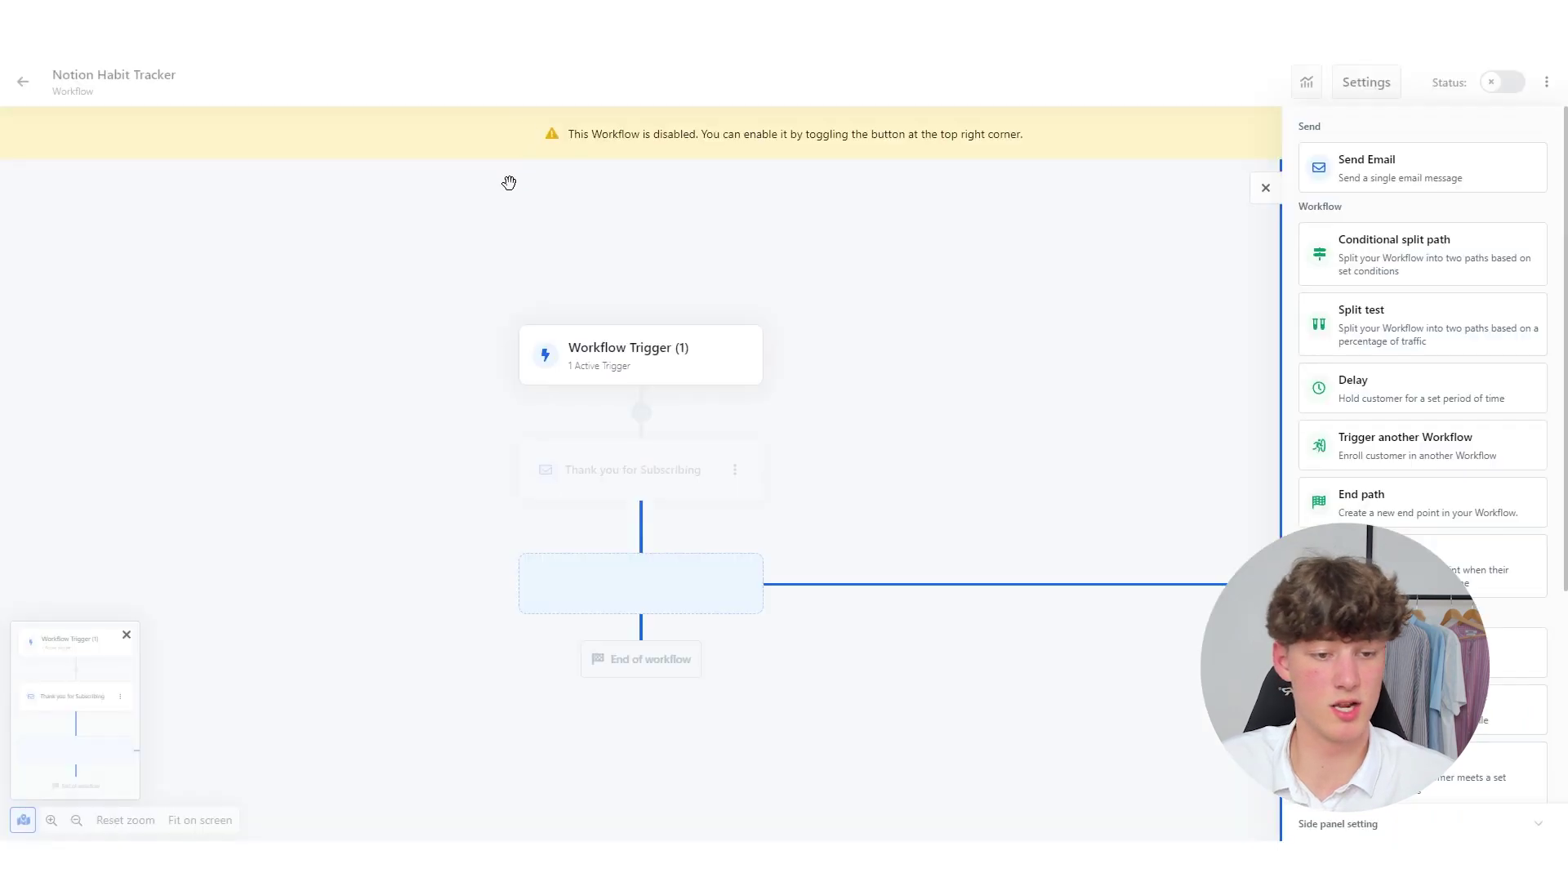
drag(507, 182, 1204, 455)
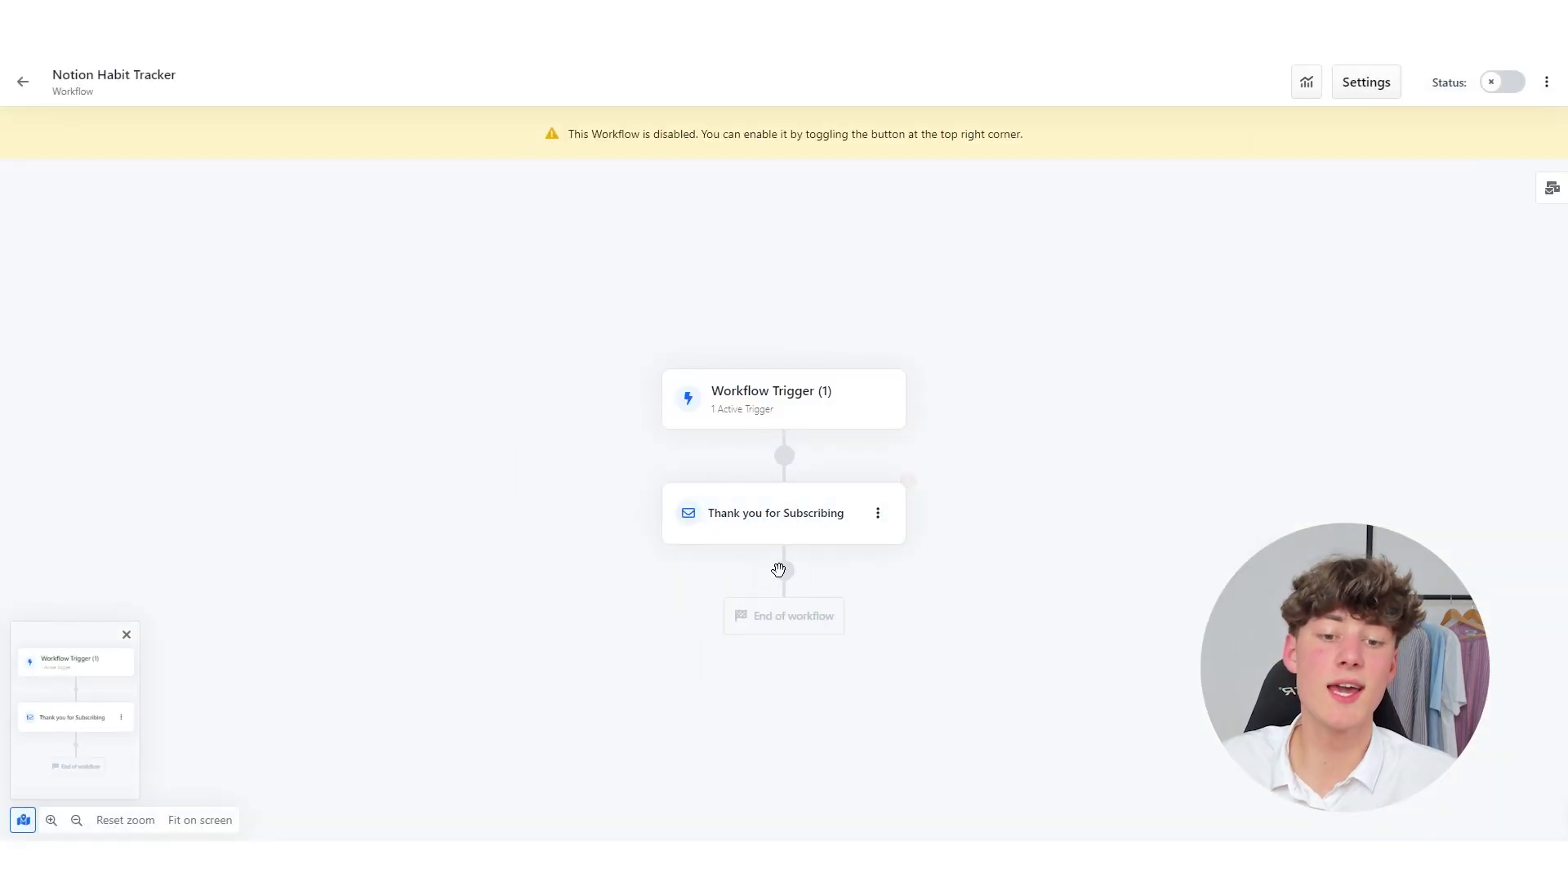
click(781, 569)
click(1407, 400)
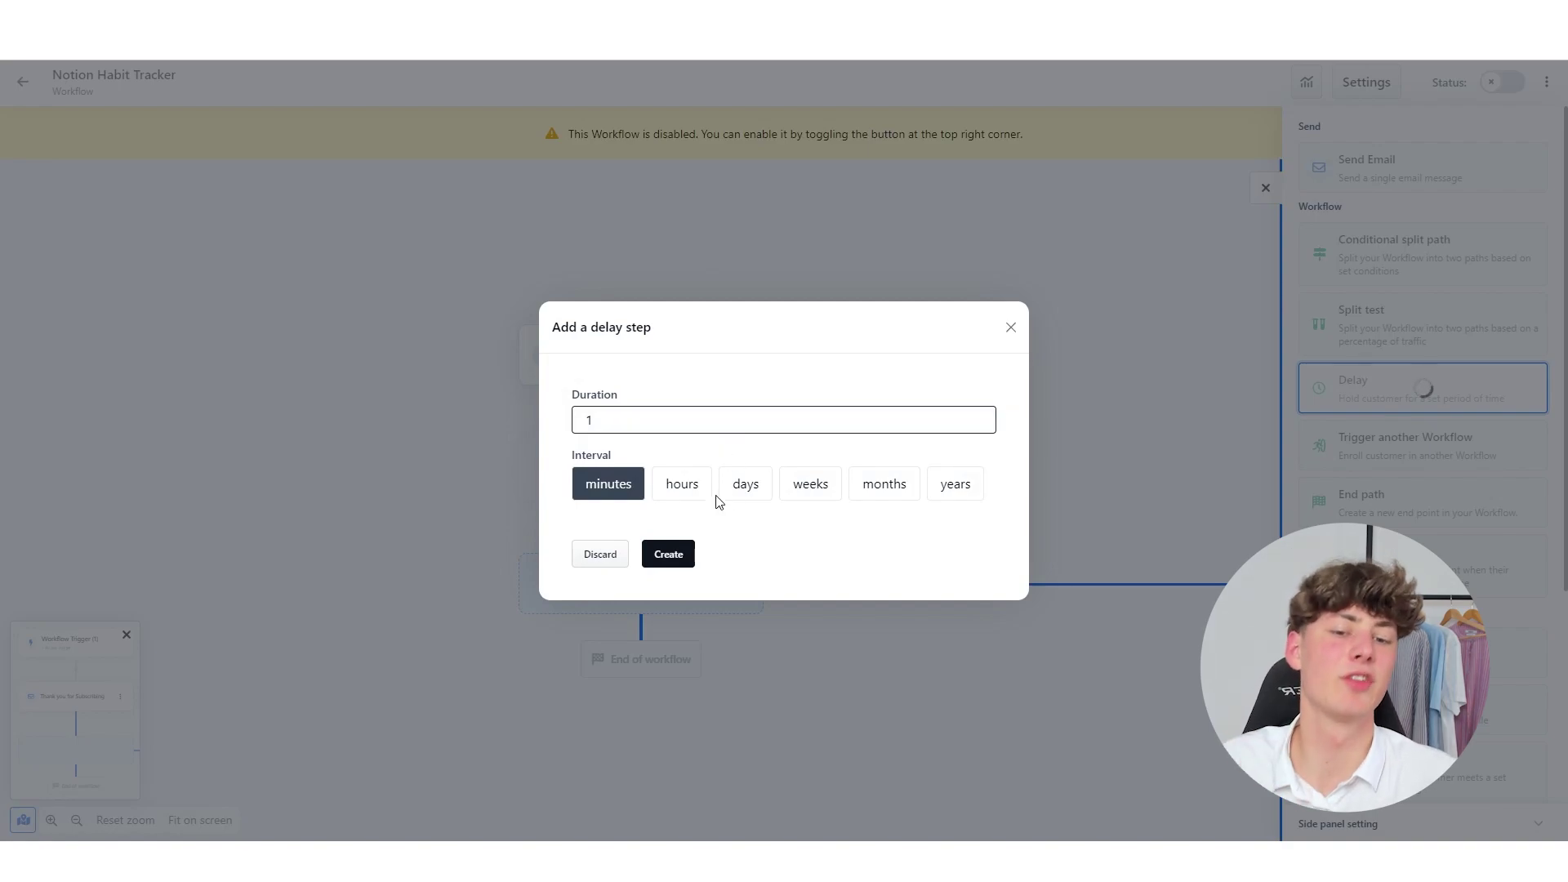
click(748, 493)
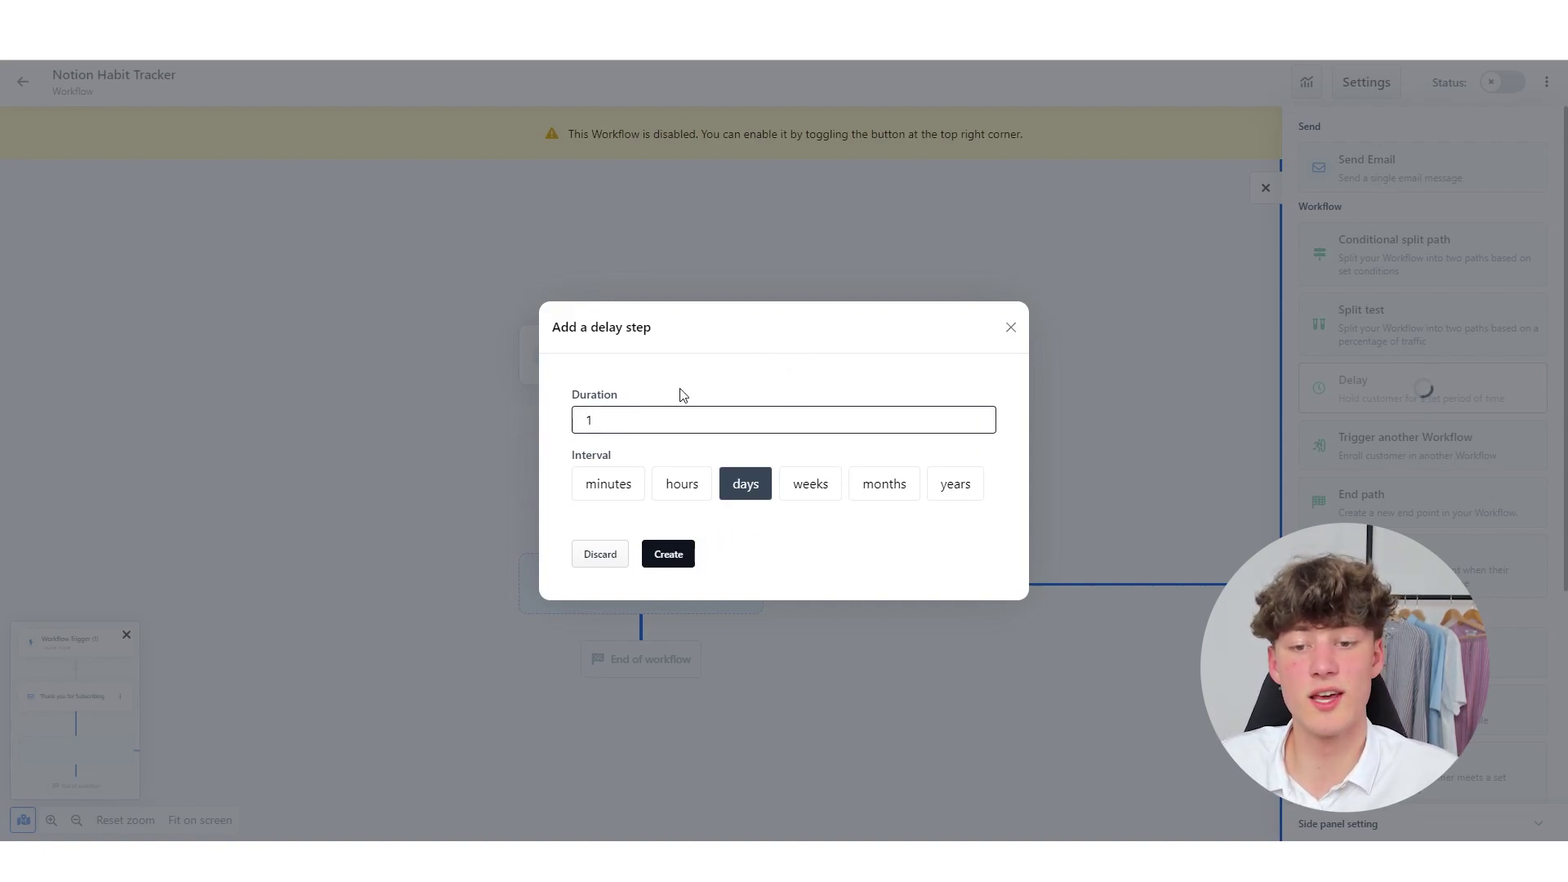
click(662, 557)
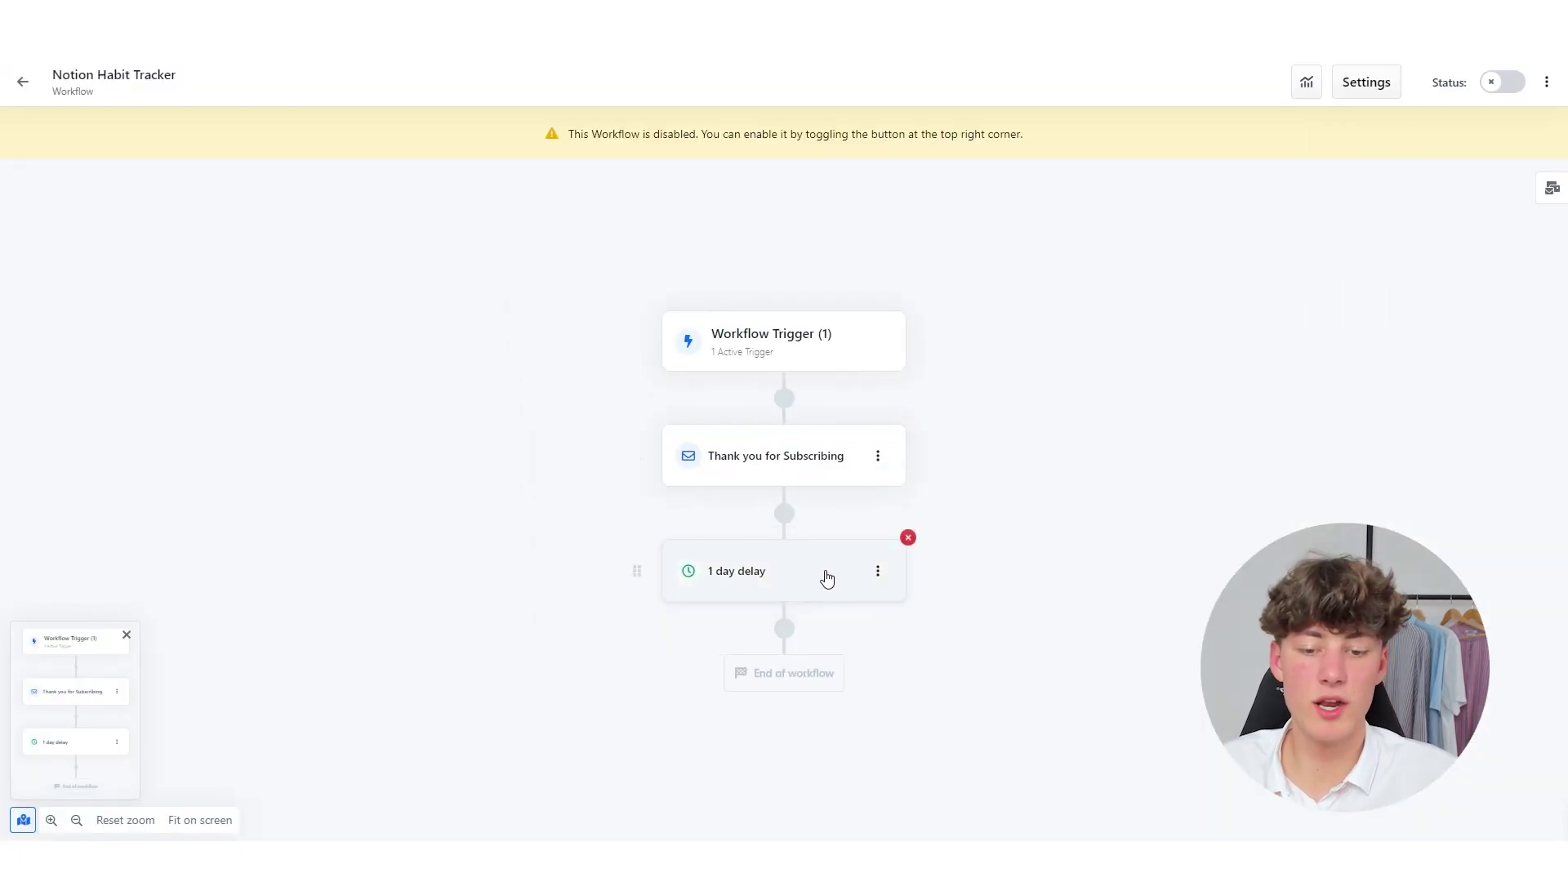
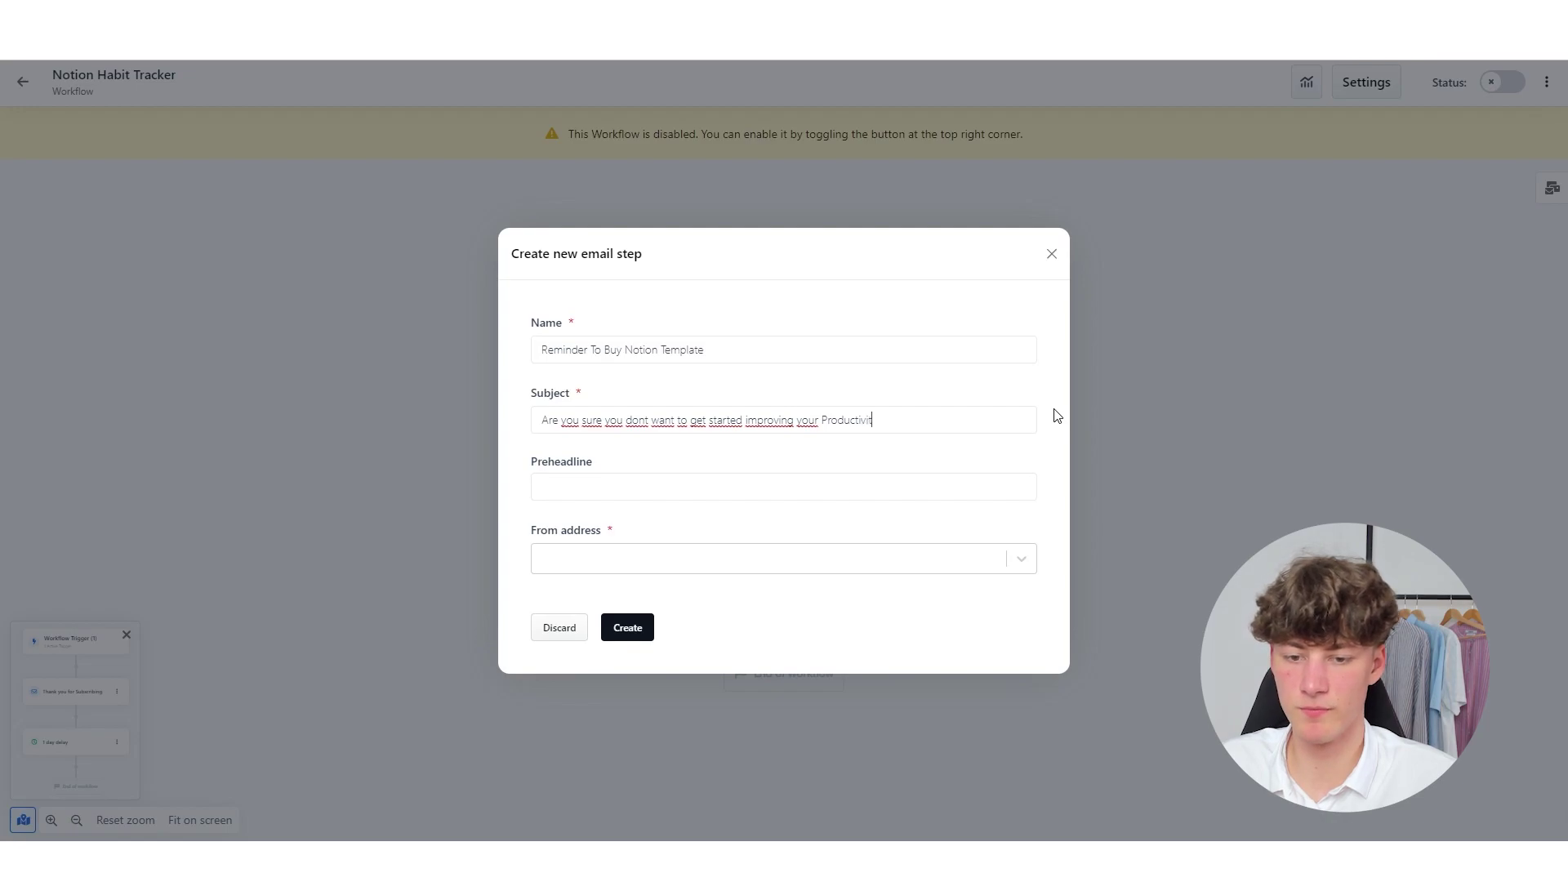
- Choose the My Workspace no-reply sender address for the "Reminder To Buy Notion Template" email, leave the preheadline empty, and create the step
drag(588, 392, 533, 393)
click(688, 563)
click(653, 599)
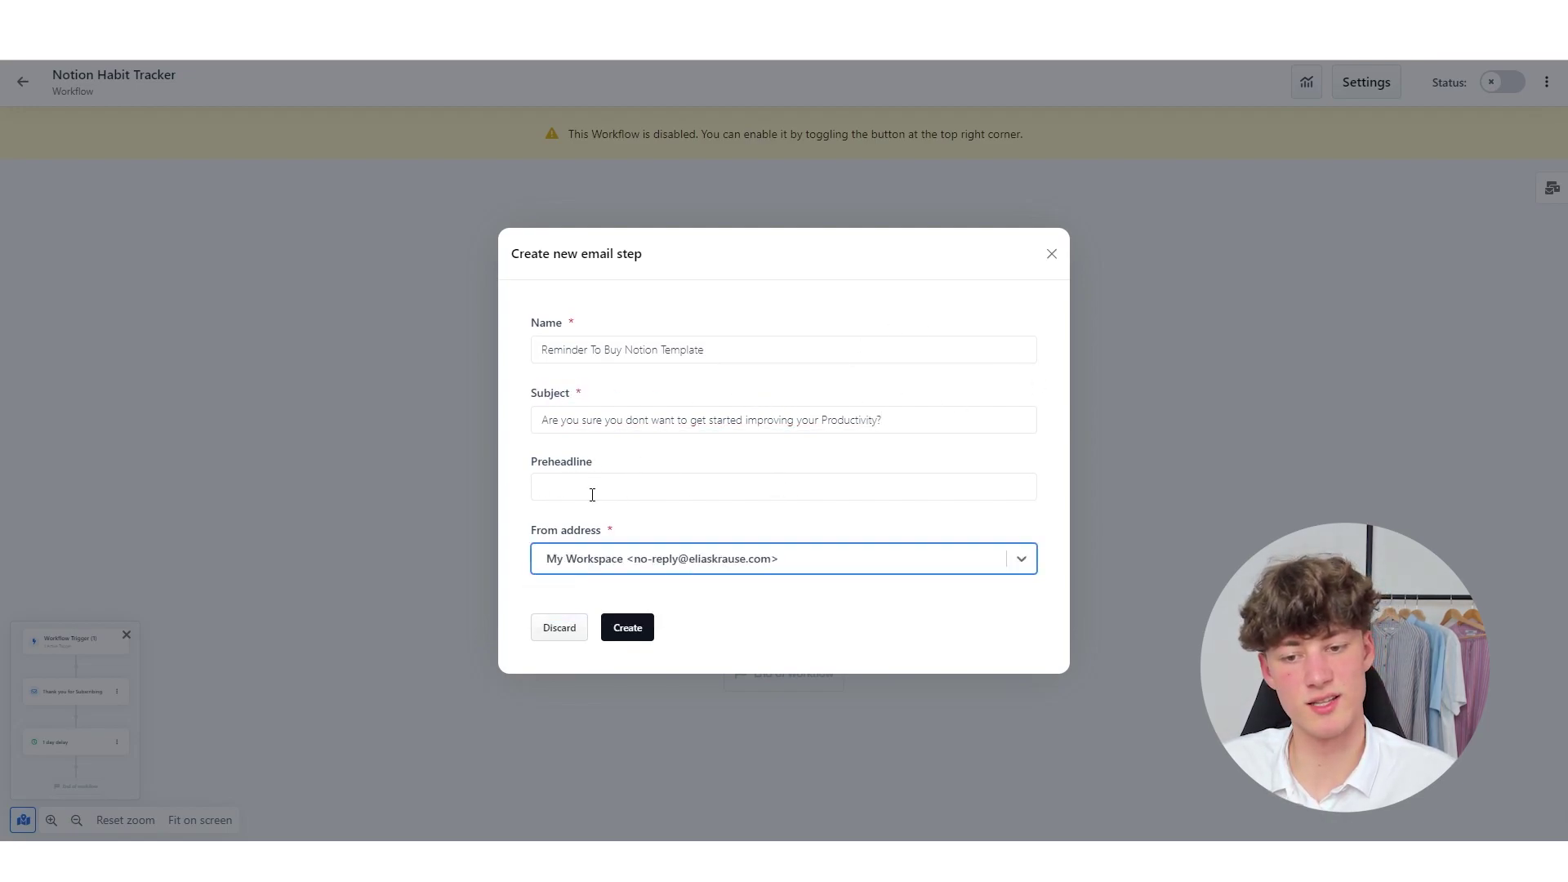
click(642, 474)
double_click(580, 463)
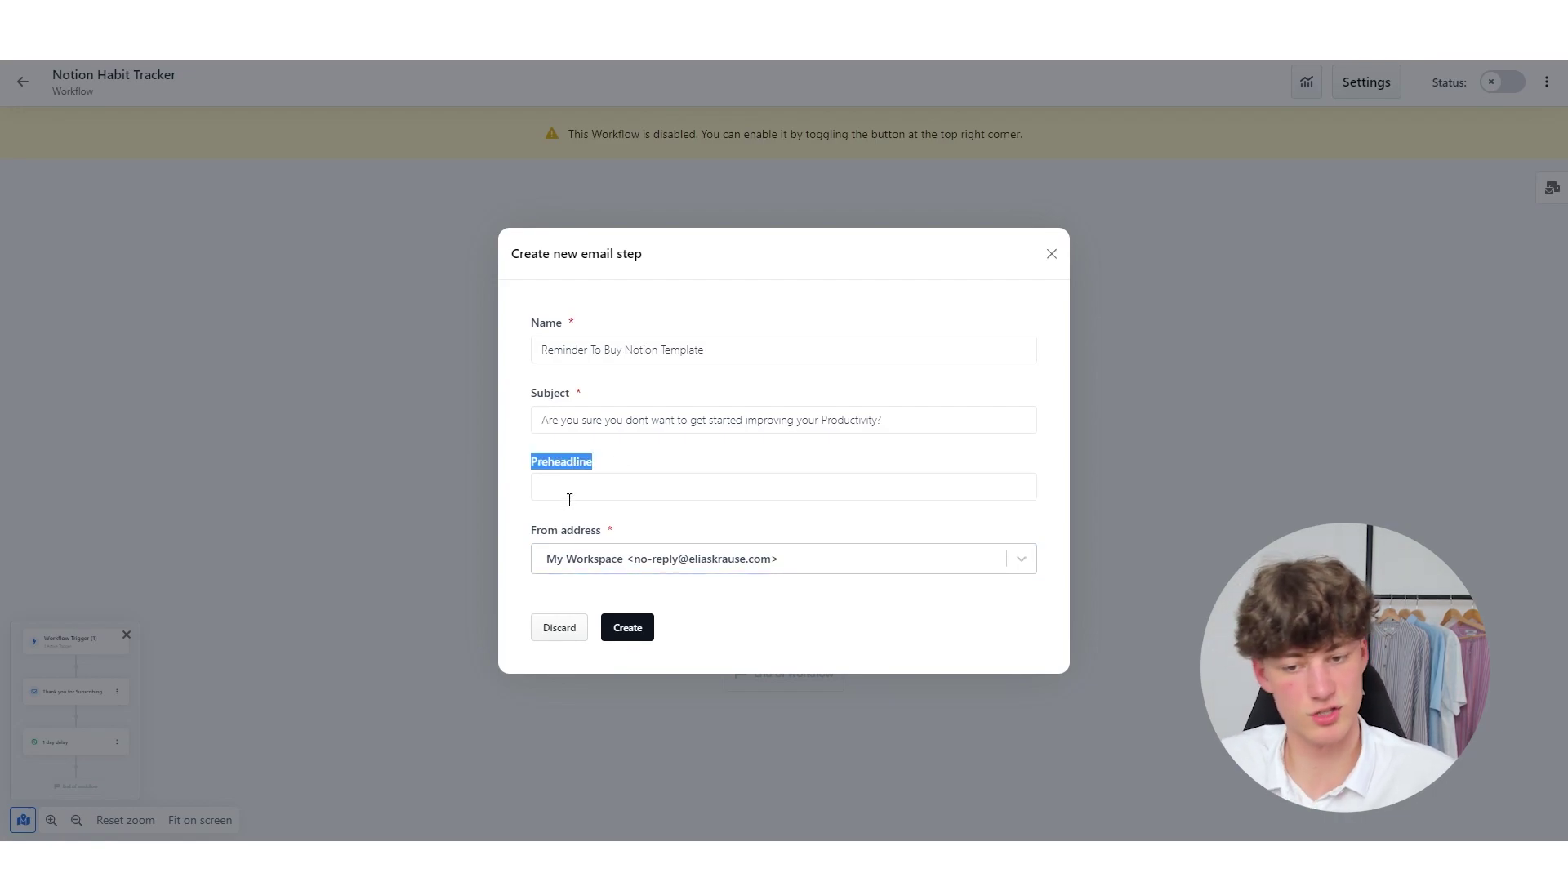
click(653, 469)
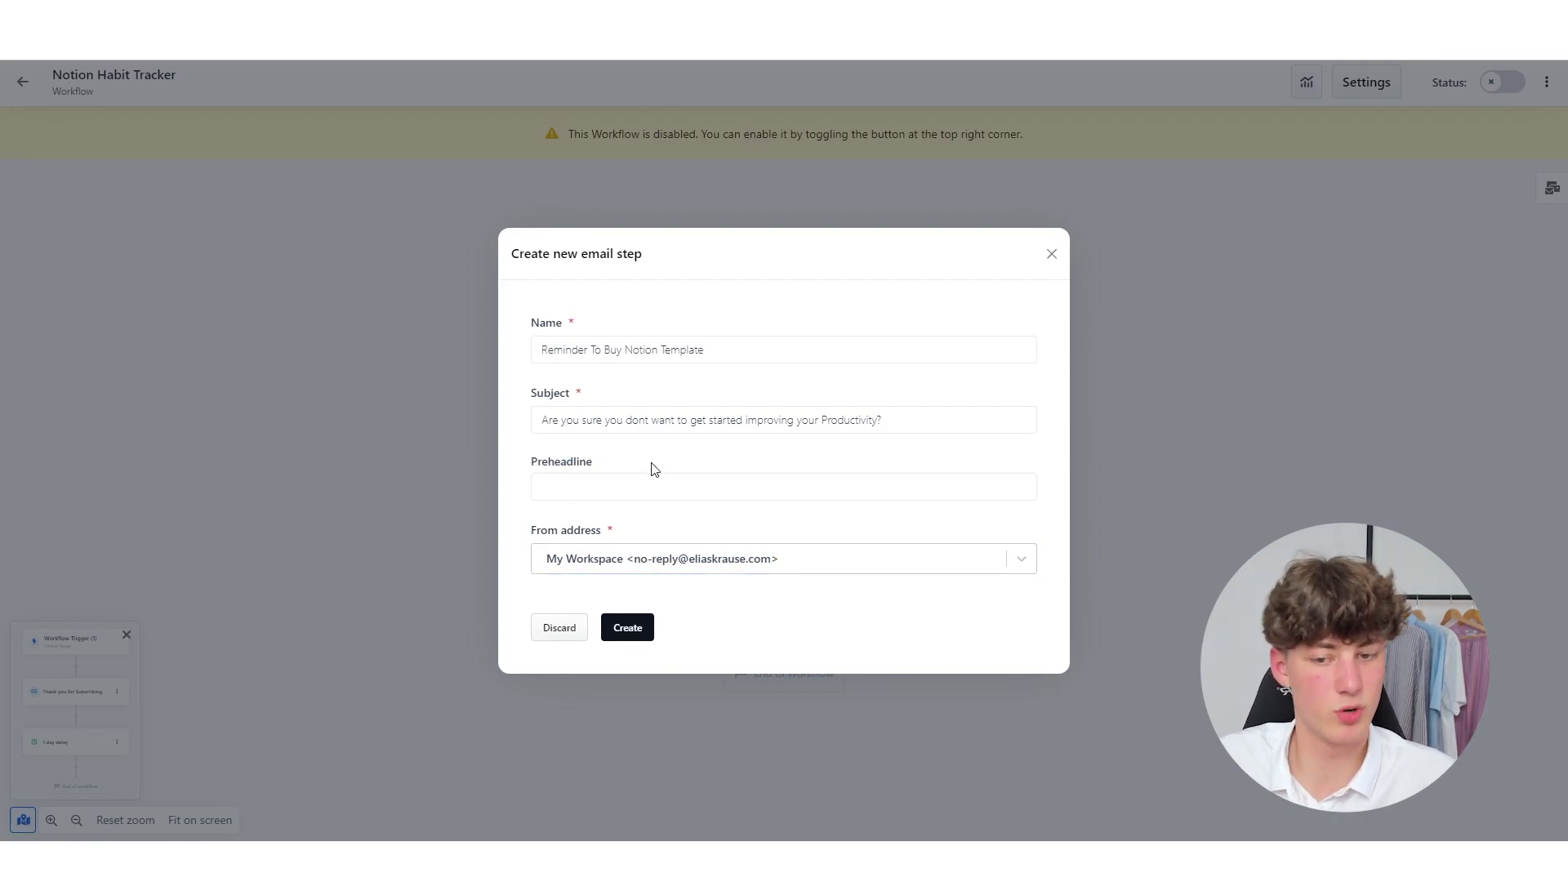
click(643, 628)
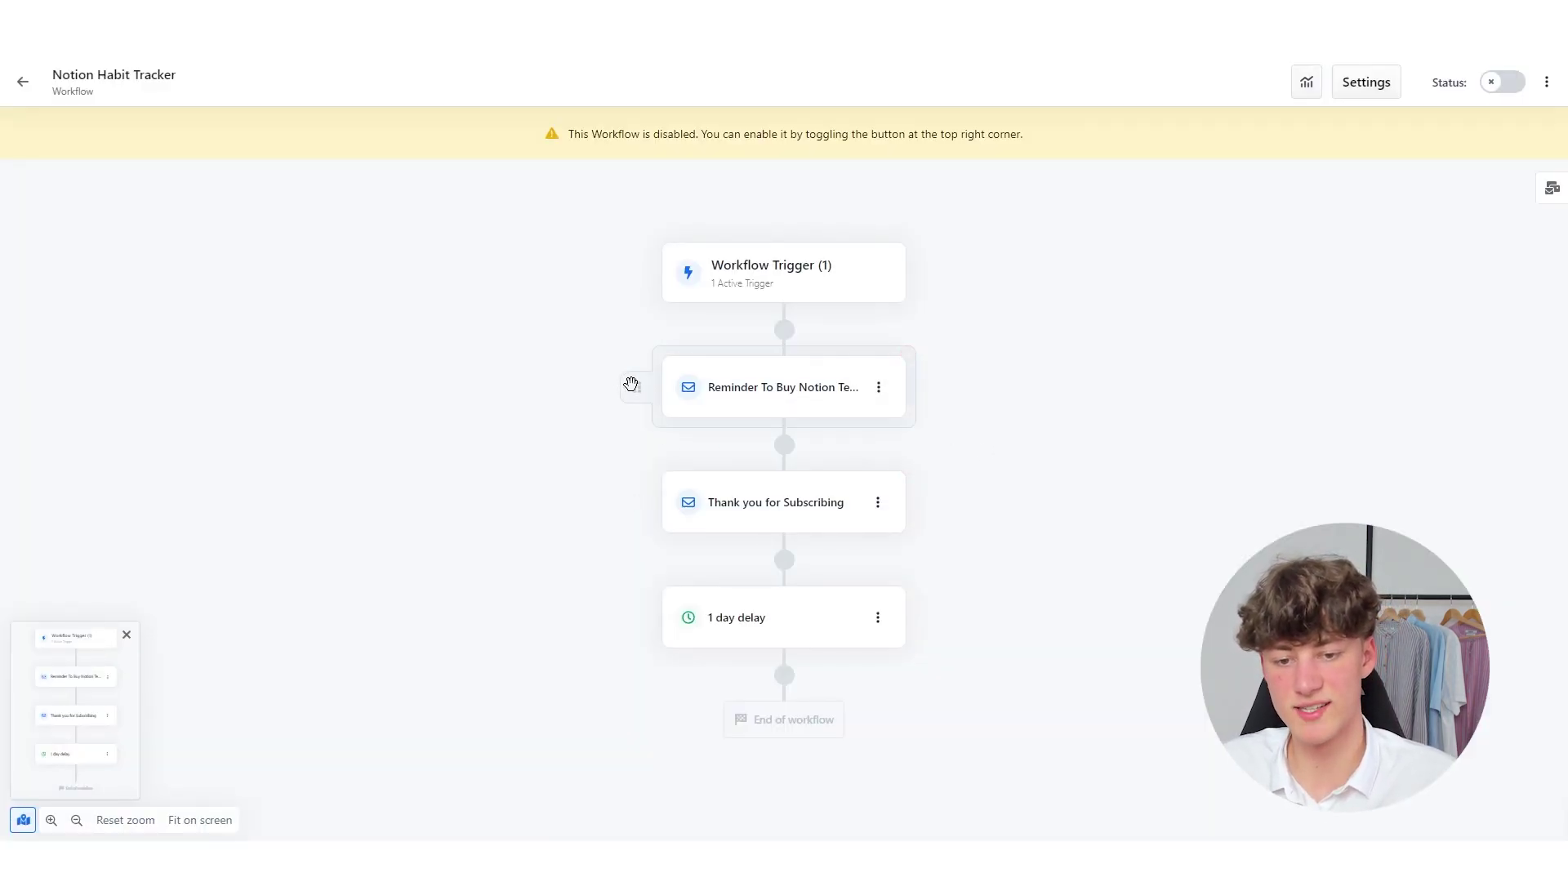
- Move the "Reminder To Buy Notion Template" email to the end of the workflow, right after the 1 day delay
drag(637, 387, 786, 673)
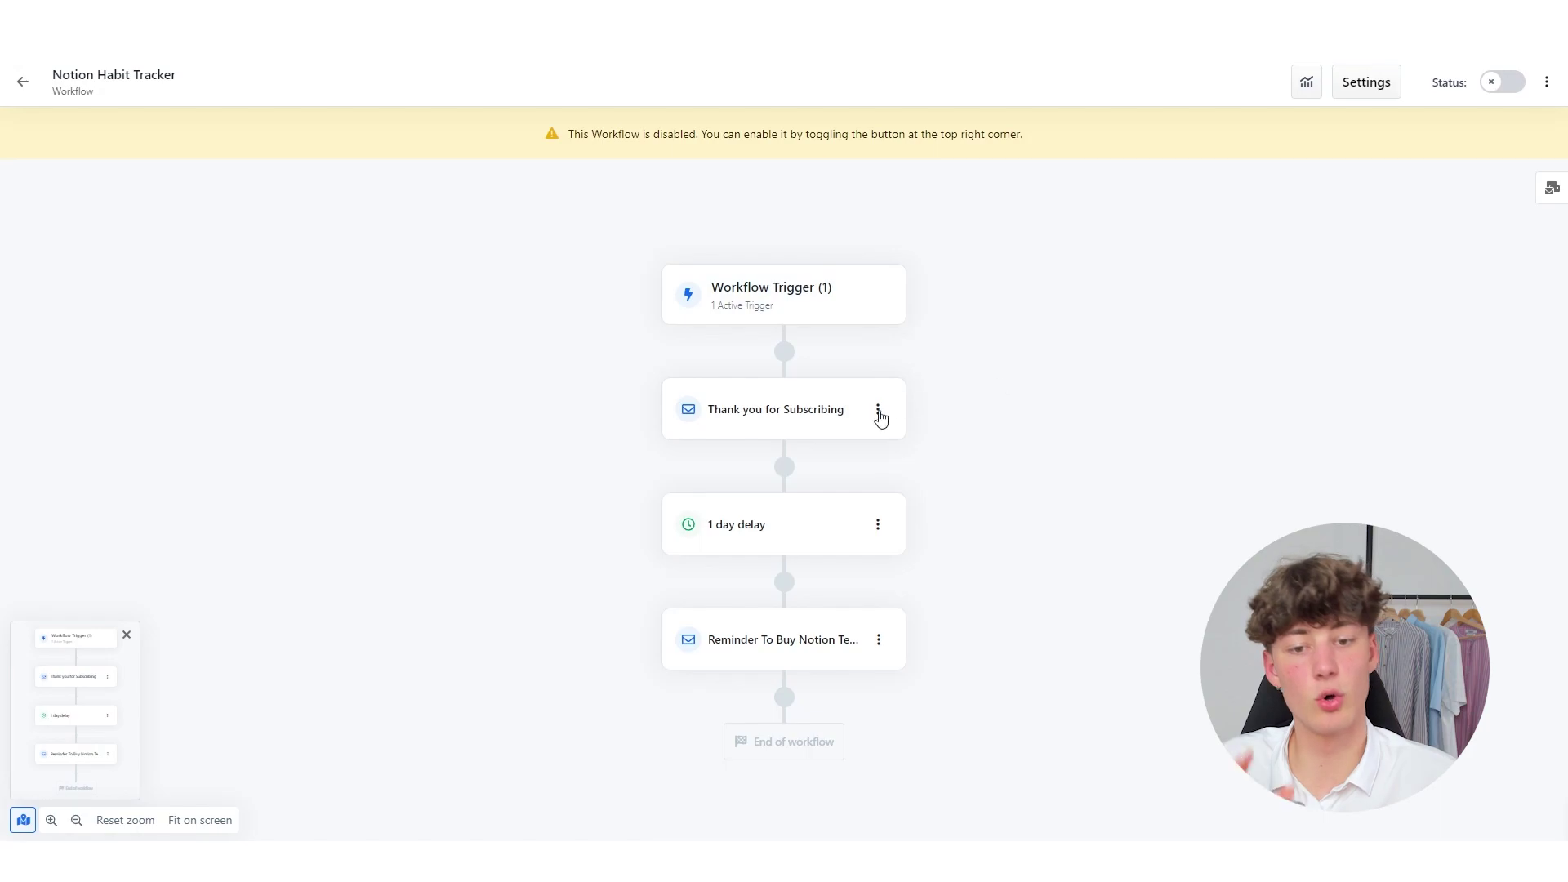
mouse_move(798, 415)
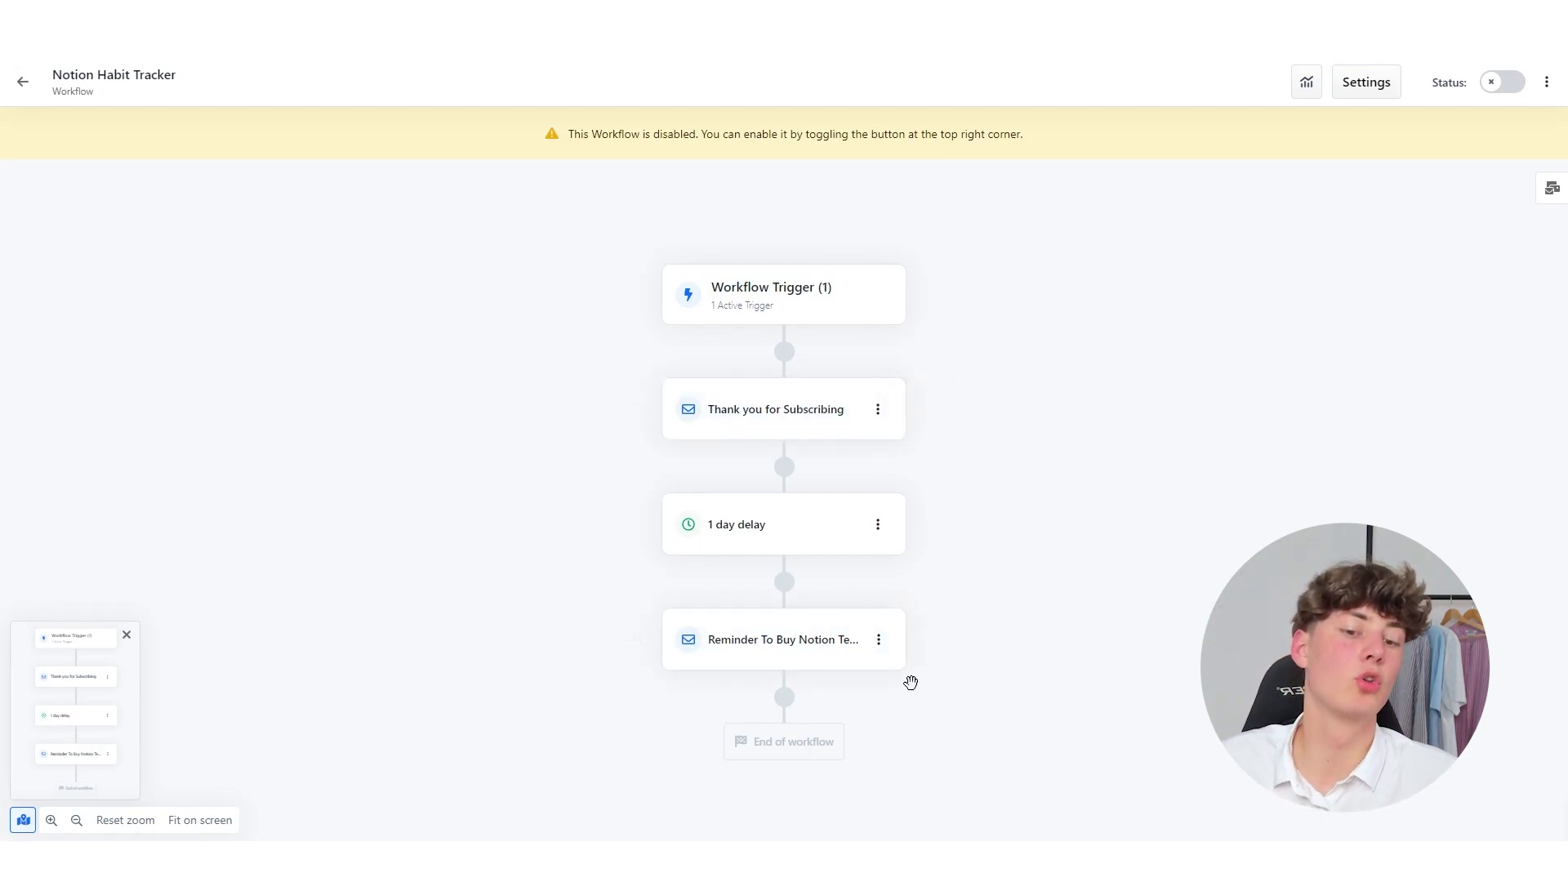
mouse_move(802, 674)
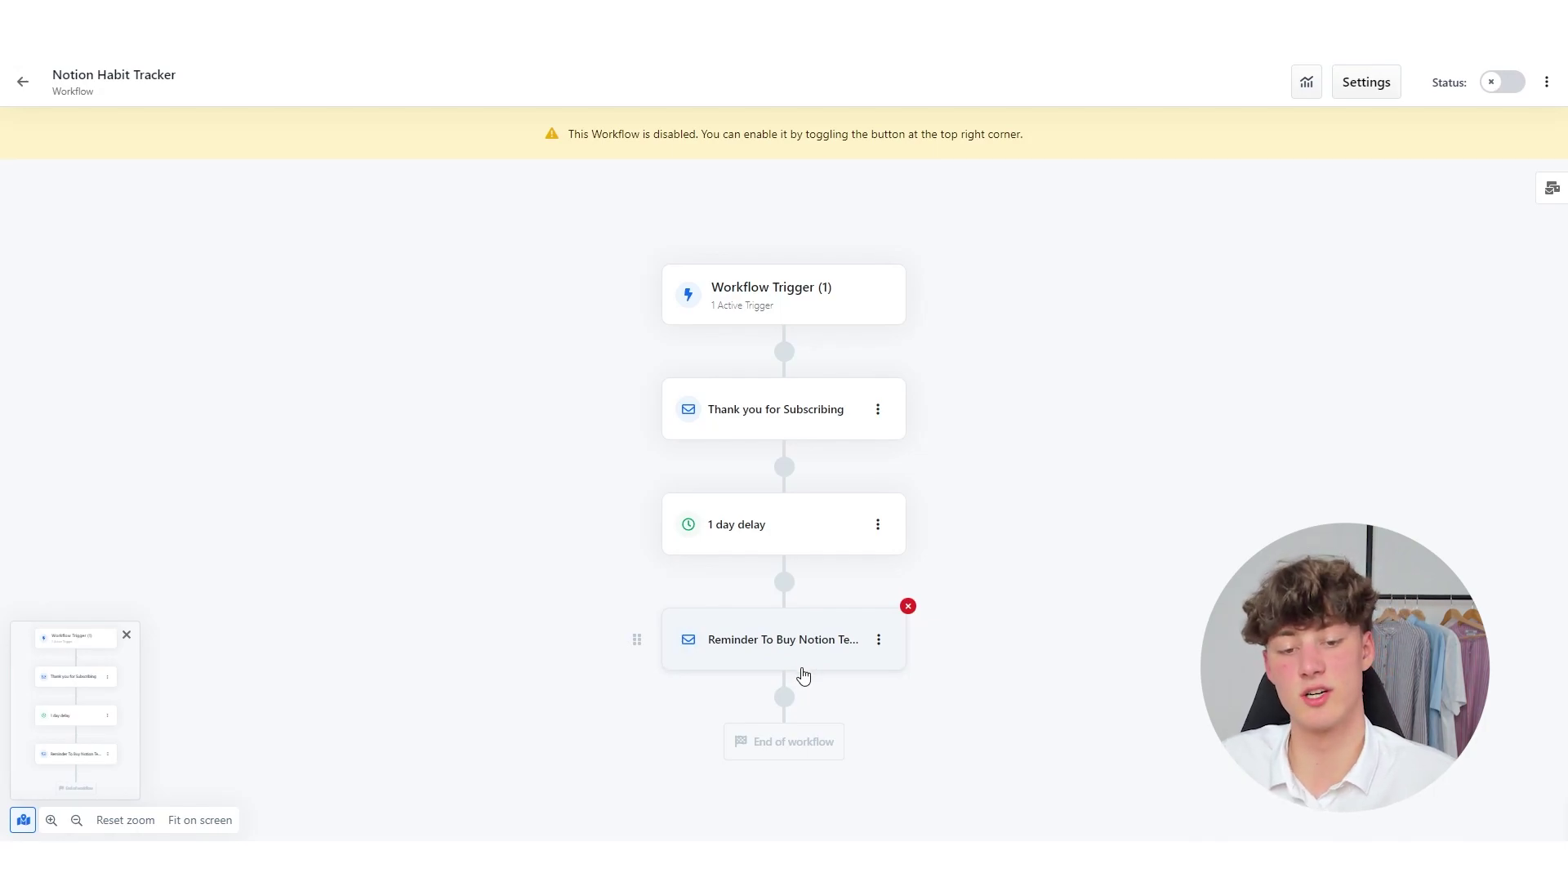
- Open the reminder email's content for editing and replace the skincare product image with the Notion Habit Tracker image
click(879, 639)
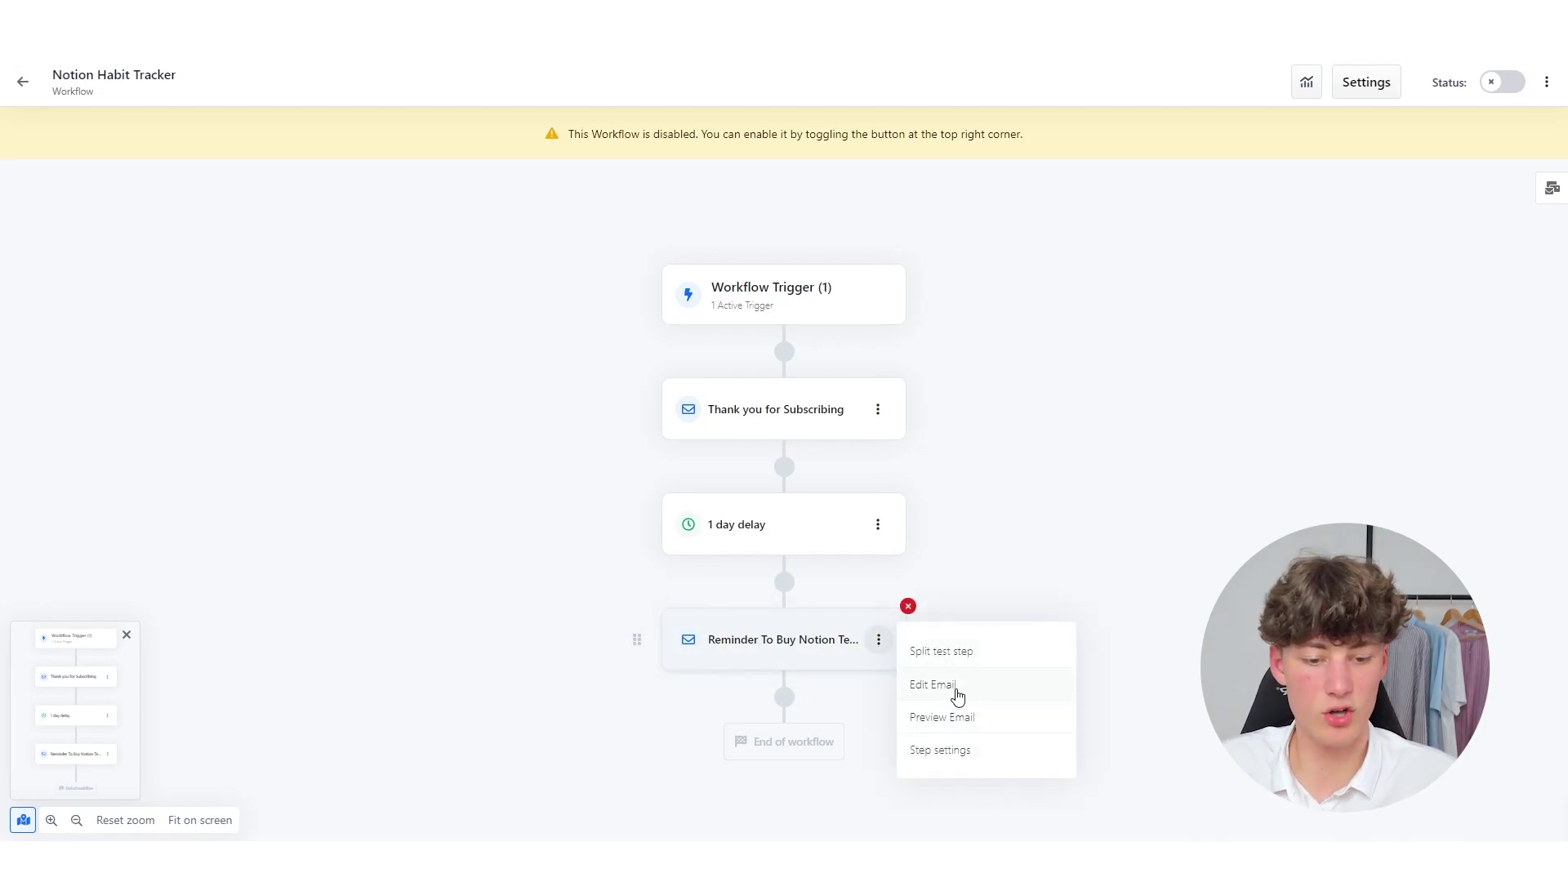
click(932, 685)
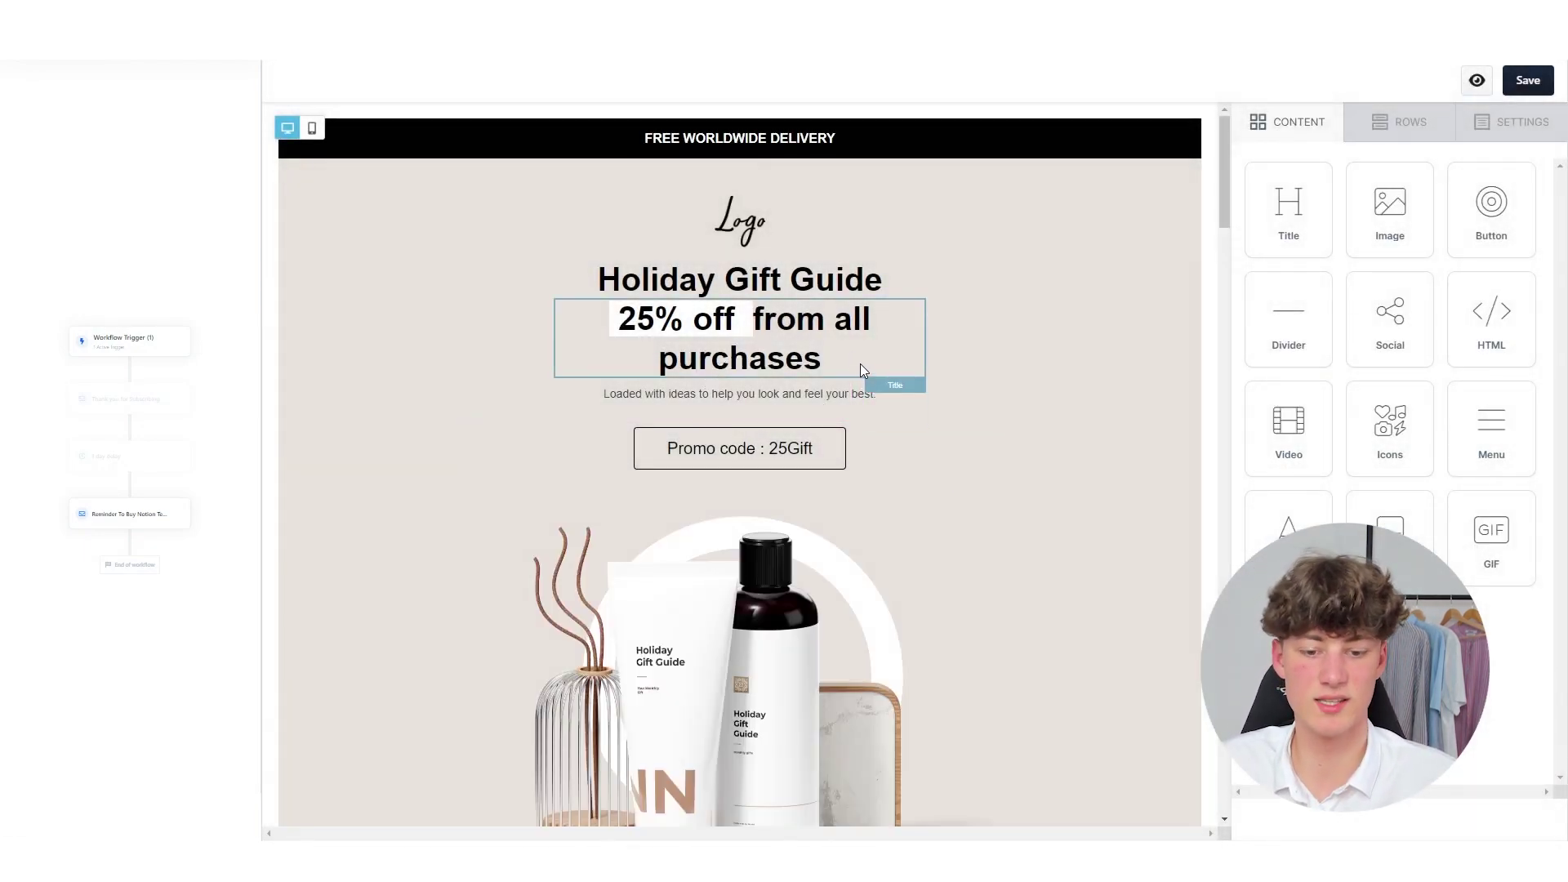
scroll(964, 445, down, 3)
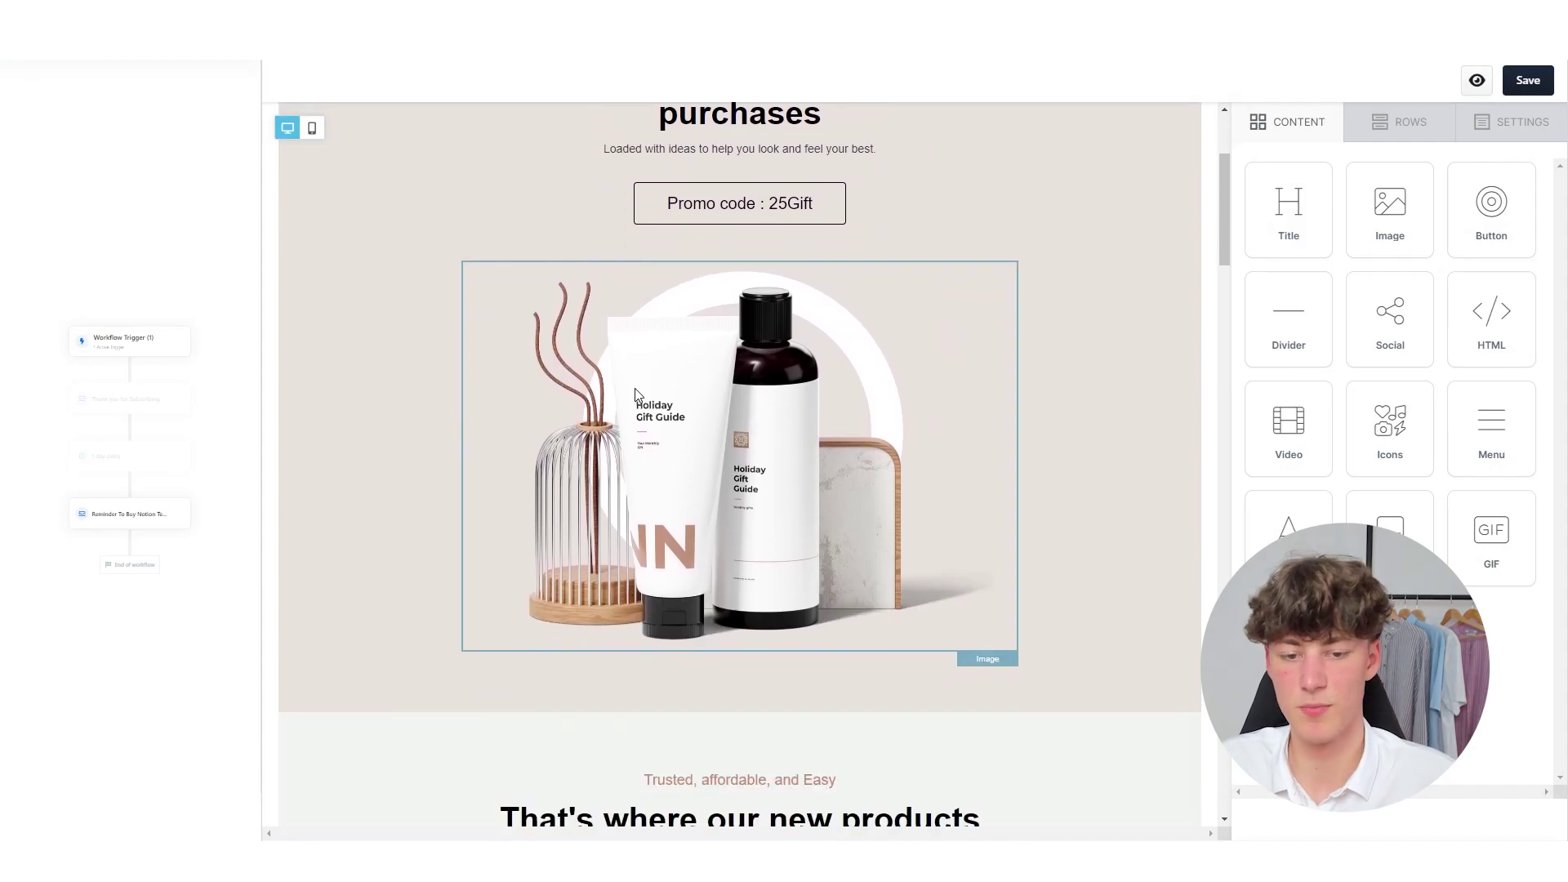
click(636, 395)
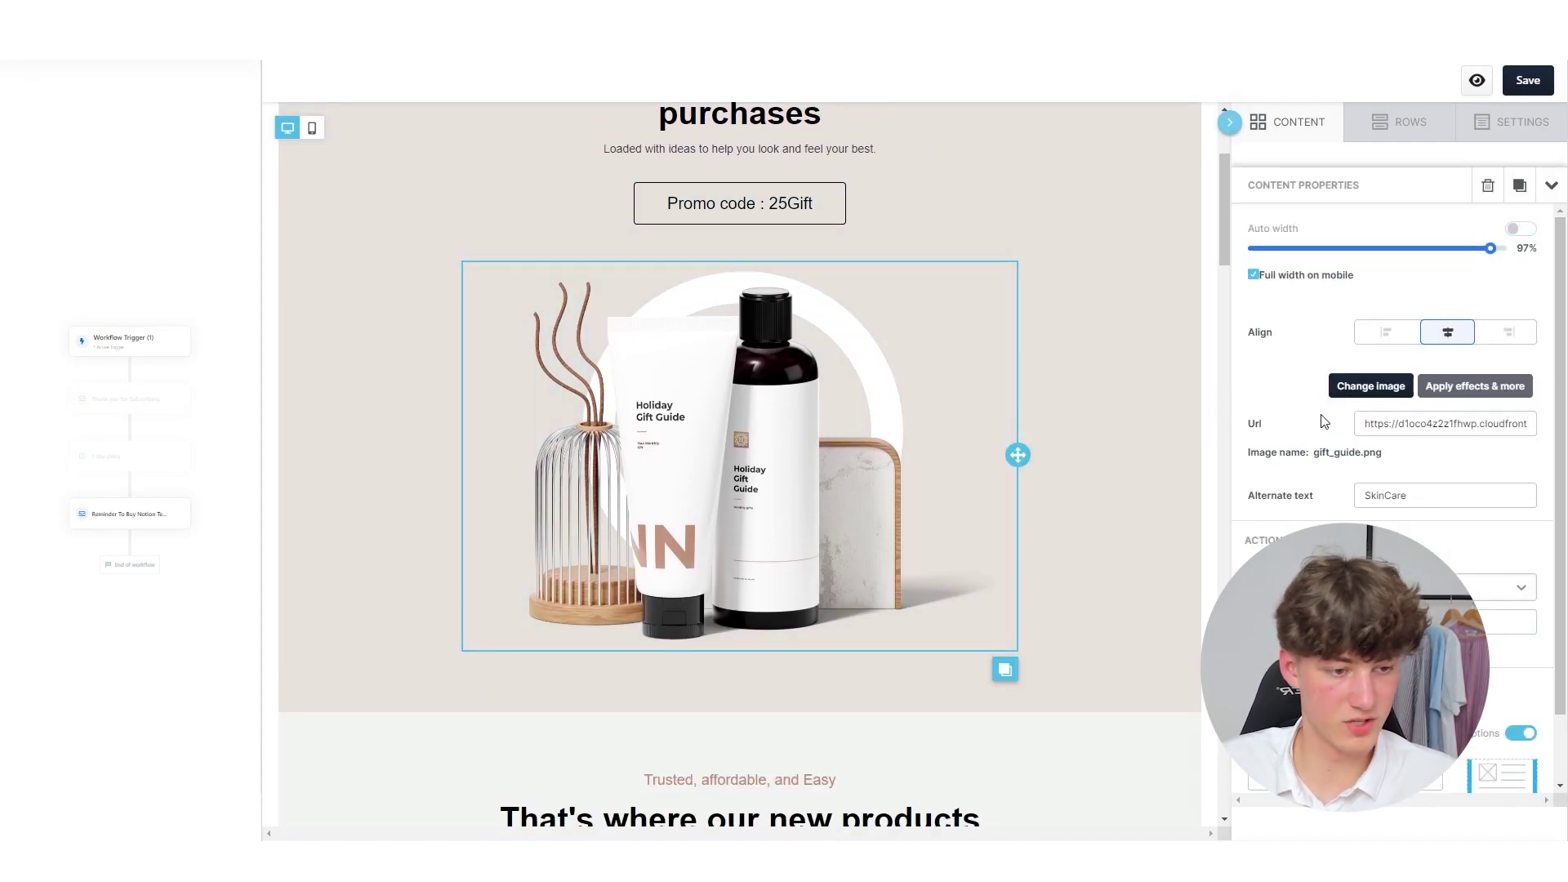
click(1362, 392)
click(697, 394)
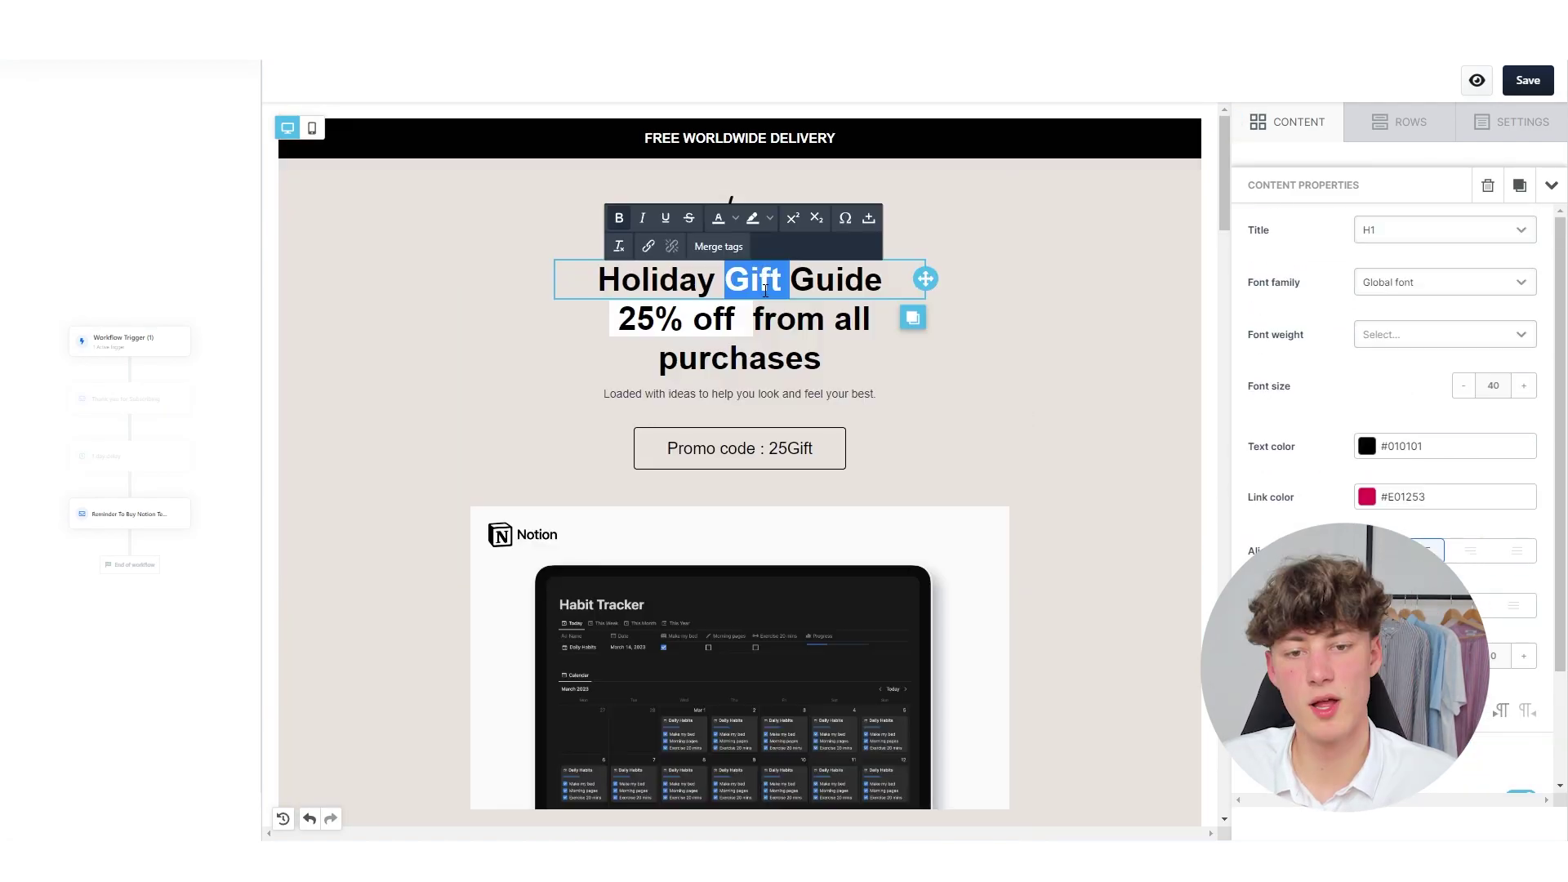
- Try overwriting the email's title text with "asdas" and undo the change
key(ctrl+a)
text(asdas)
key(ctrl+z)
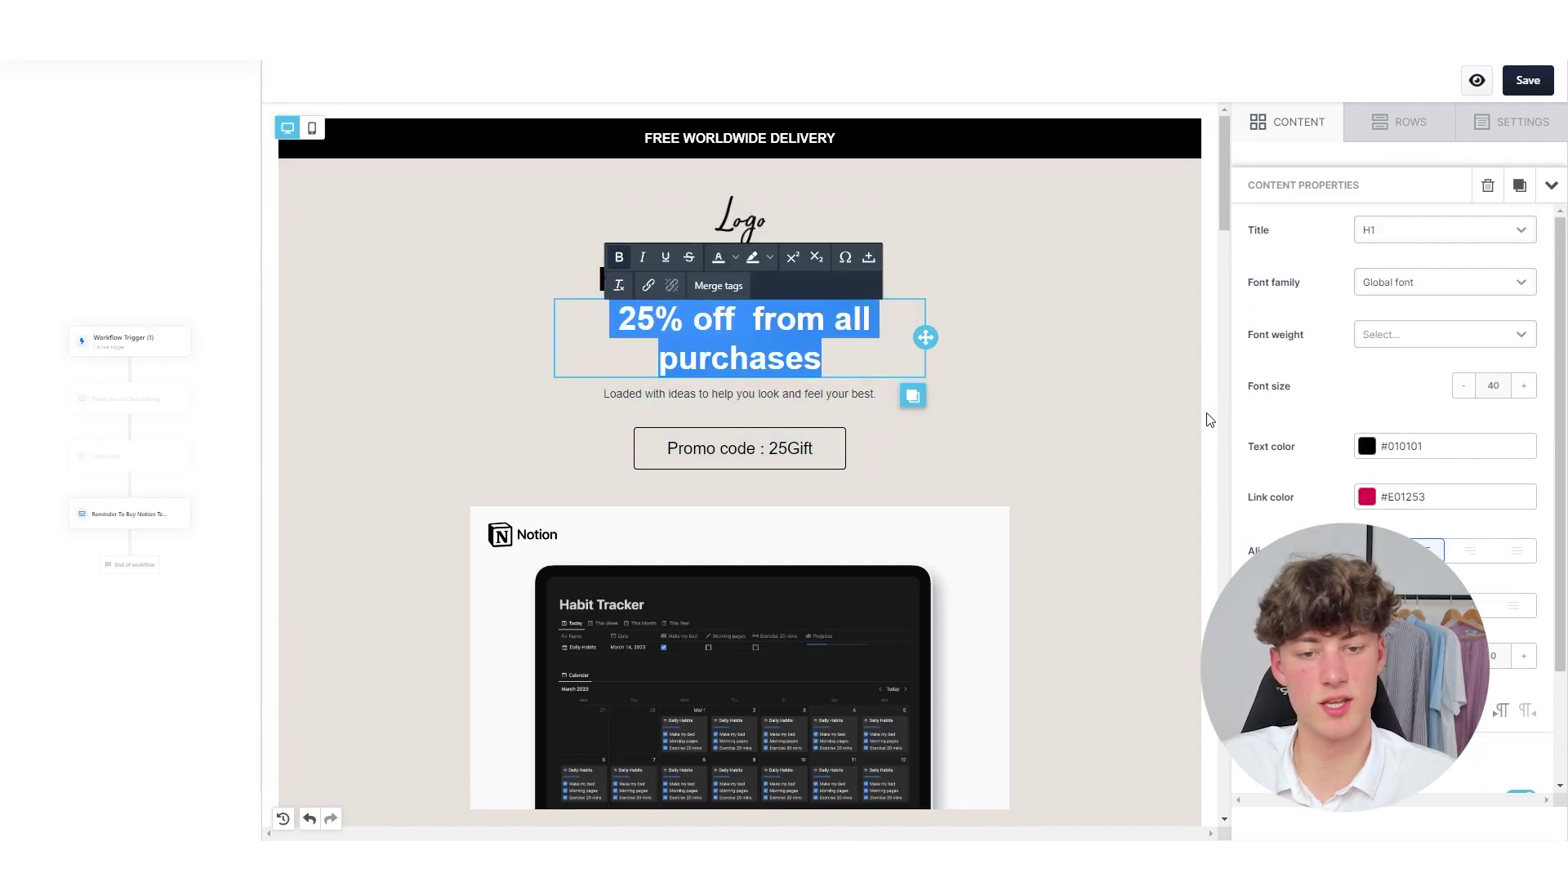
- Leave the title's text editing and save the reminder email
click(1197, 421)
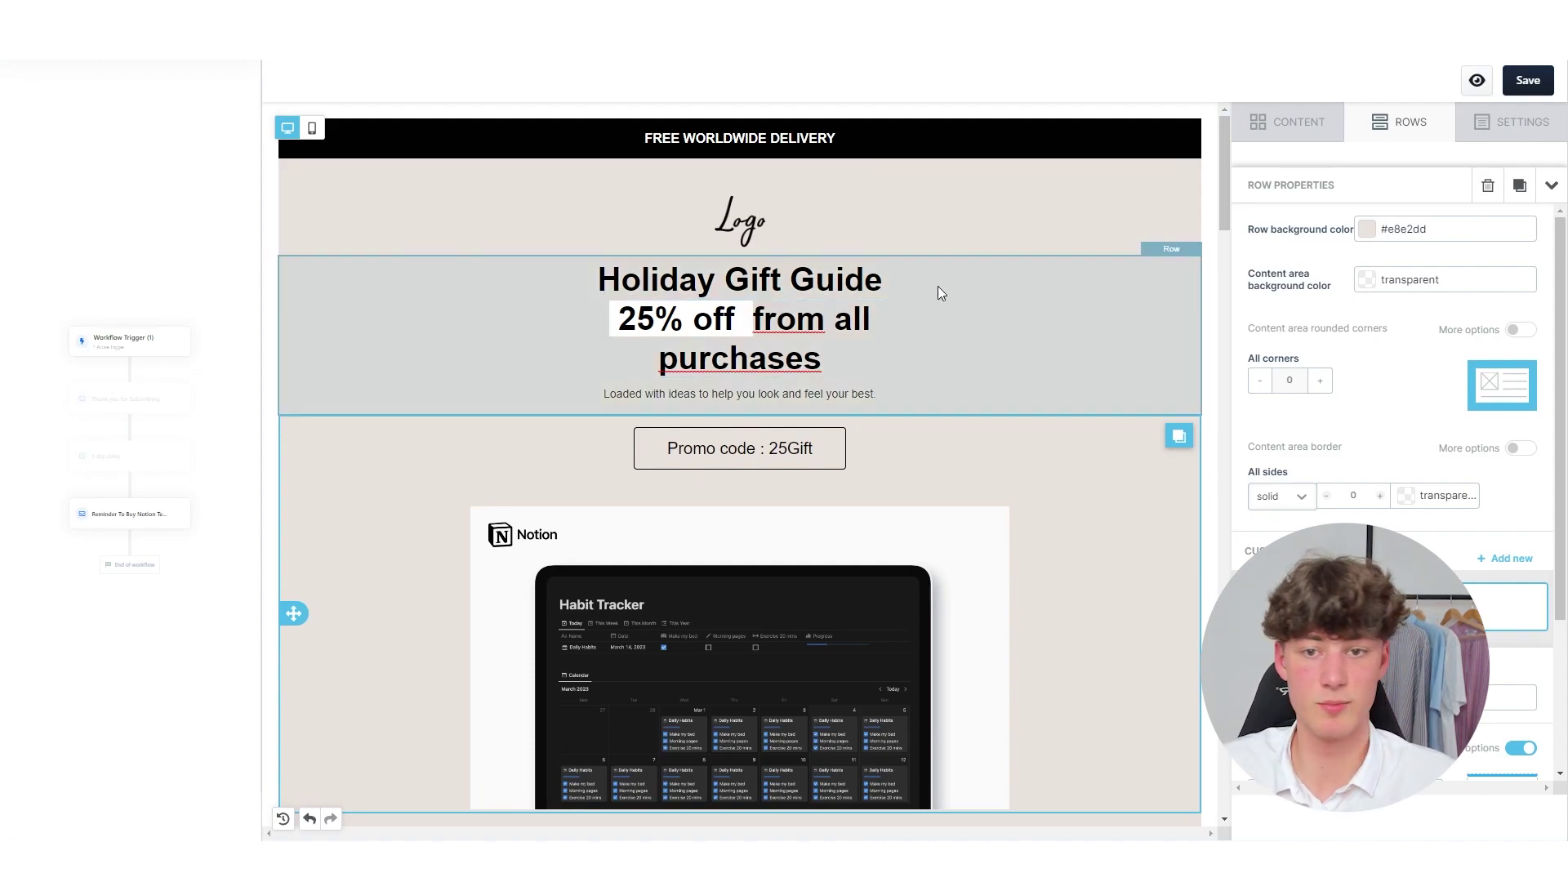
click(1545, 88)
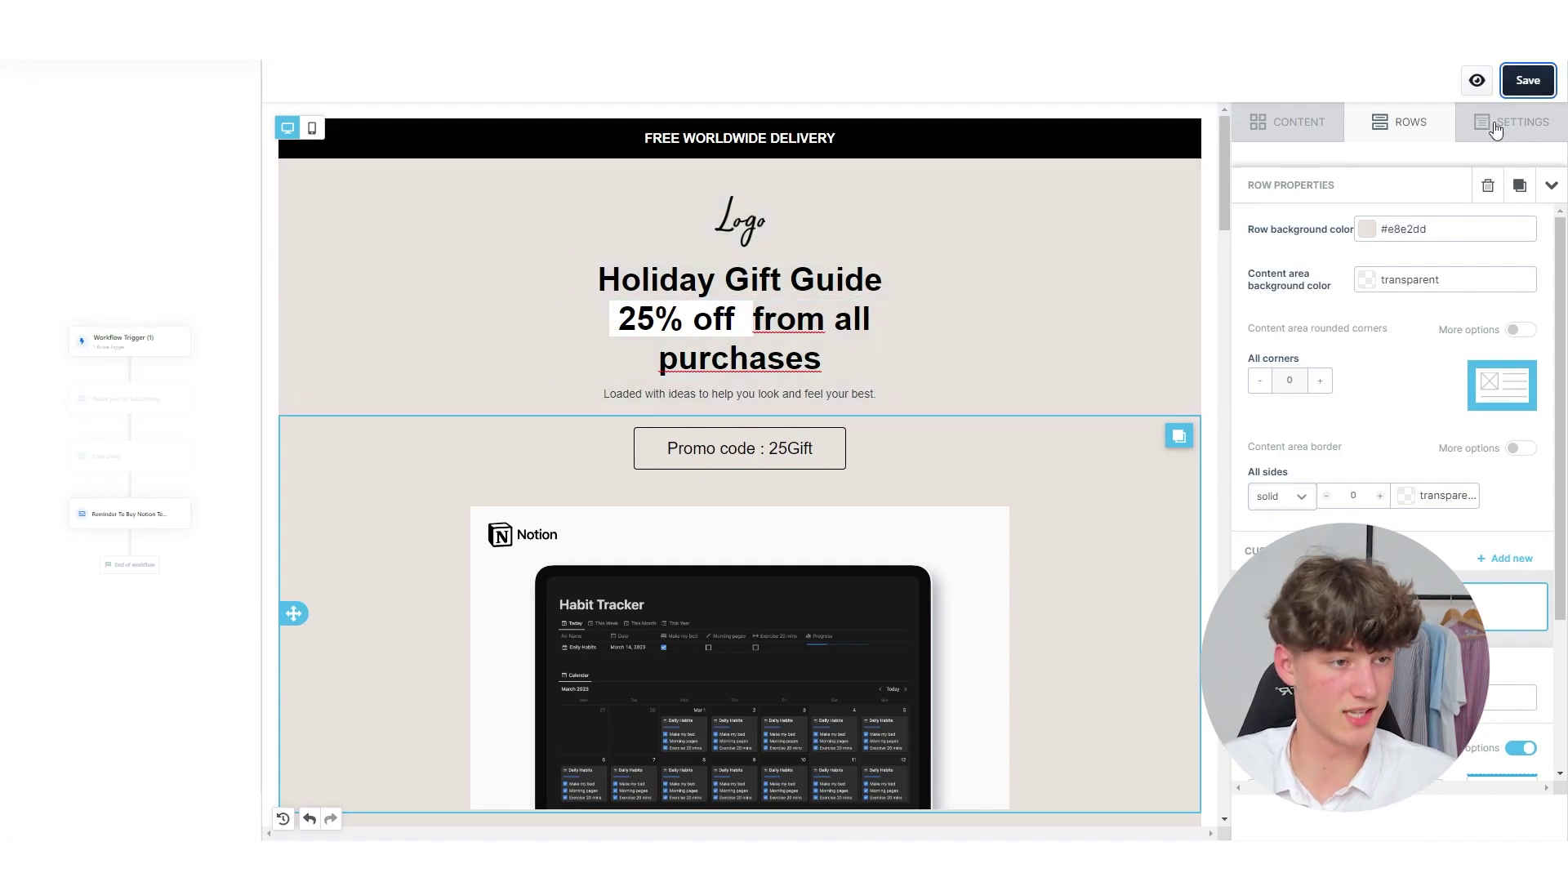